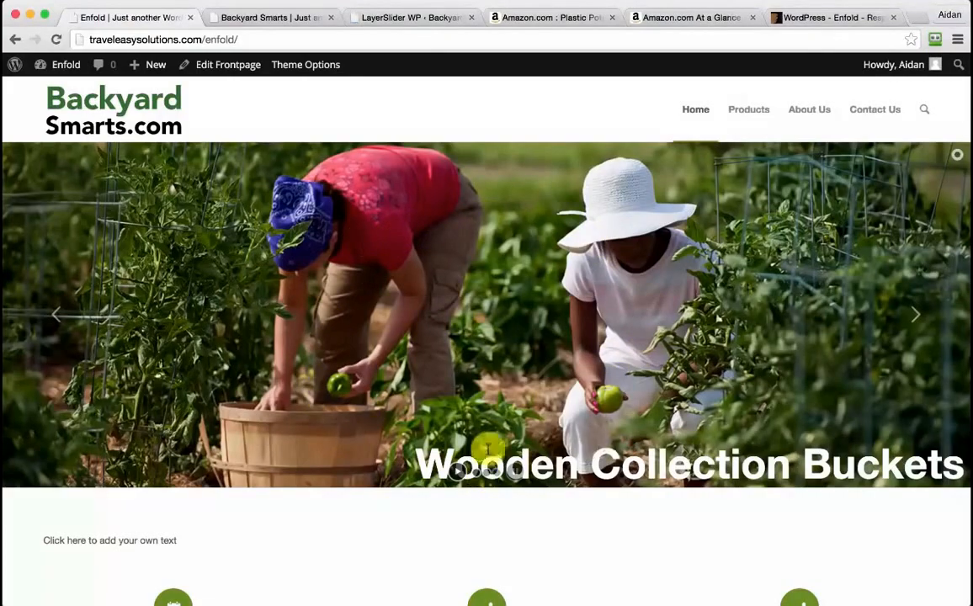
- Add a new LayerSlider slider named HomepageSlider and open it for editing
{"action": "left_click", "coordinate": [423, 21]}
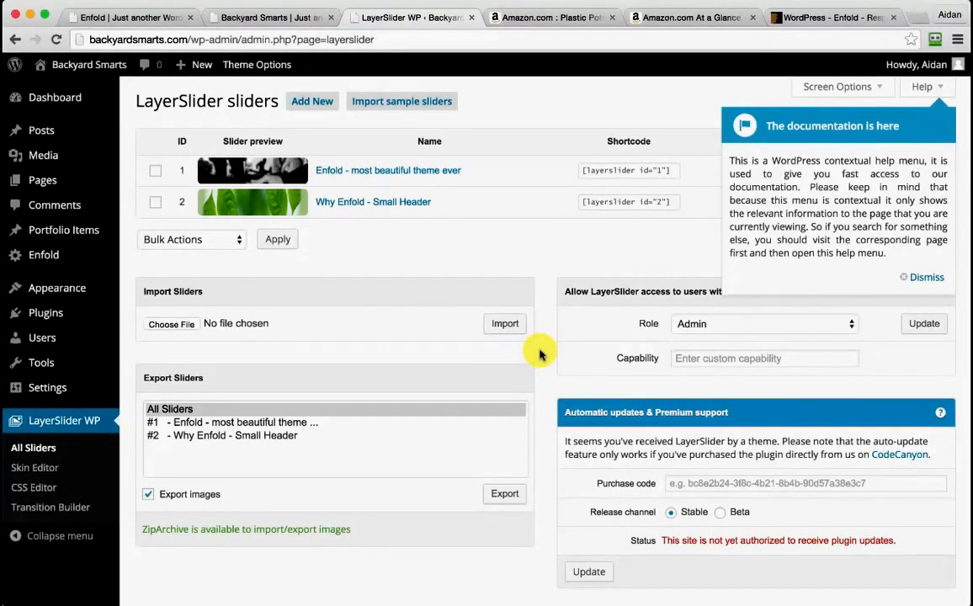
{"action": "left_click", "coordinate": [322, 103]}
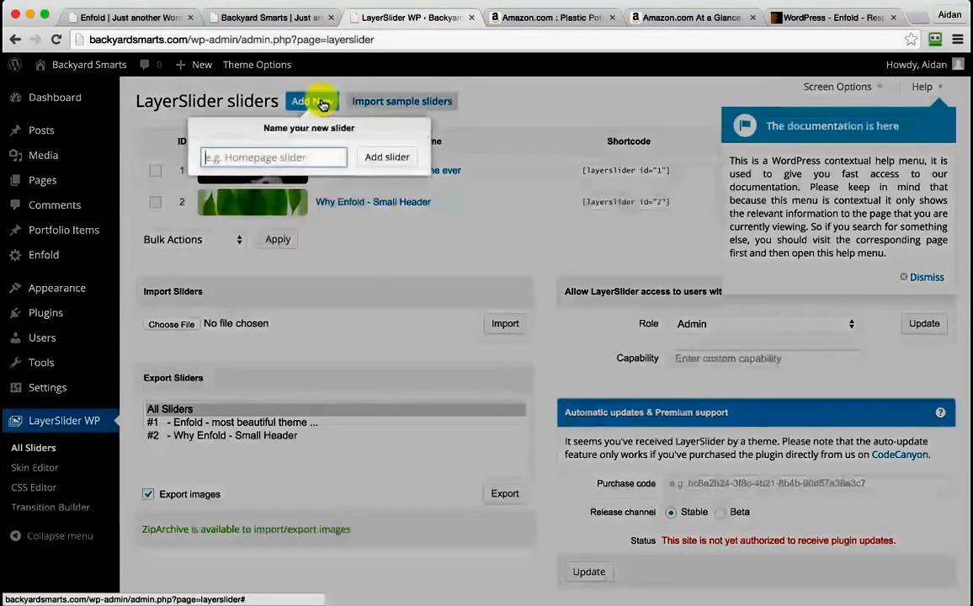
{"action": "type", "text": "Home"}
{"action": "left_click", "coordinate": [290, 175]}
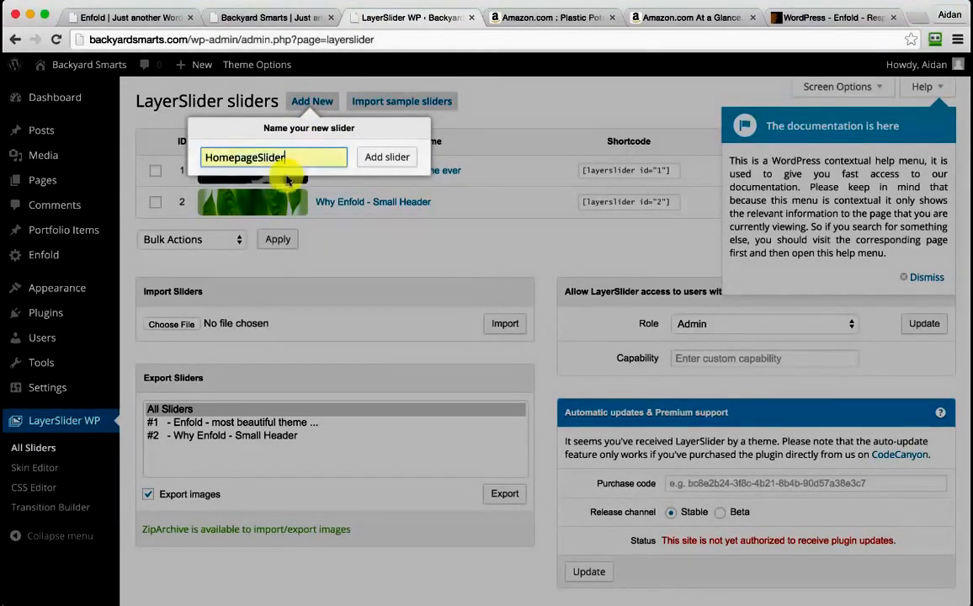
{"action": "left_click", "coordinate": [377, 164]}
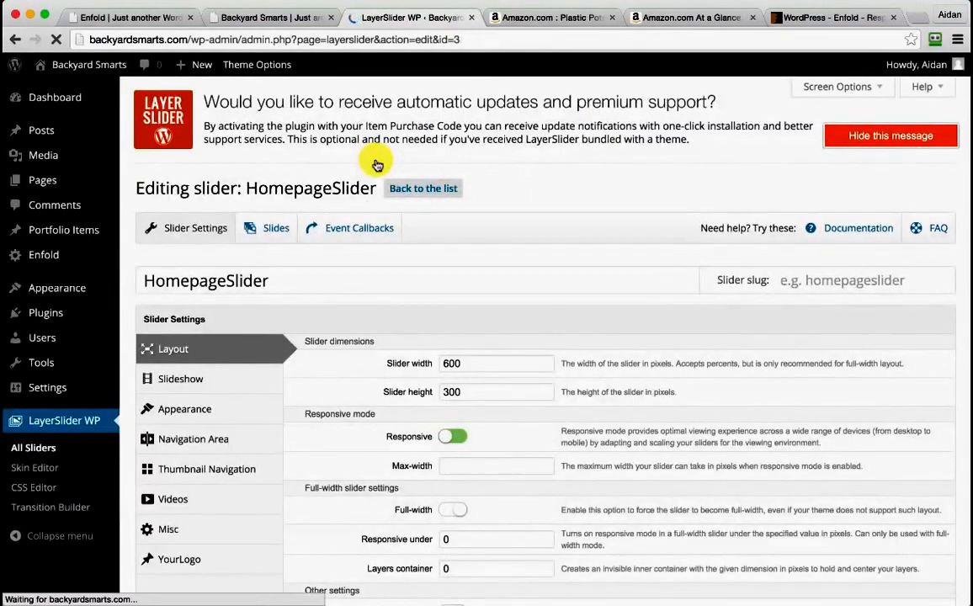
- Set HomepageSlider's width to 1400 px and height to 500 px, then save
{"action": "scroll", "coordinate": [530, 265], "scroll_direction": "down", "scroll_amount": 1}
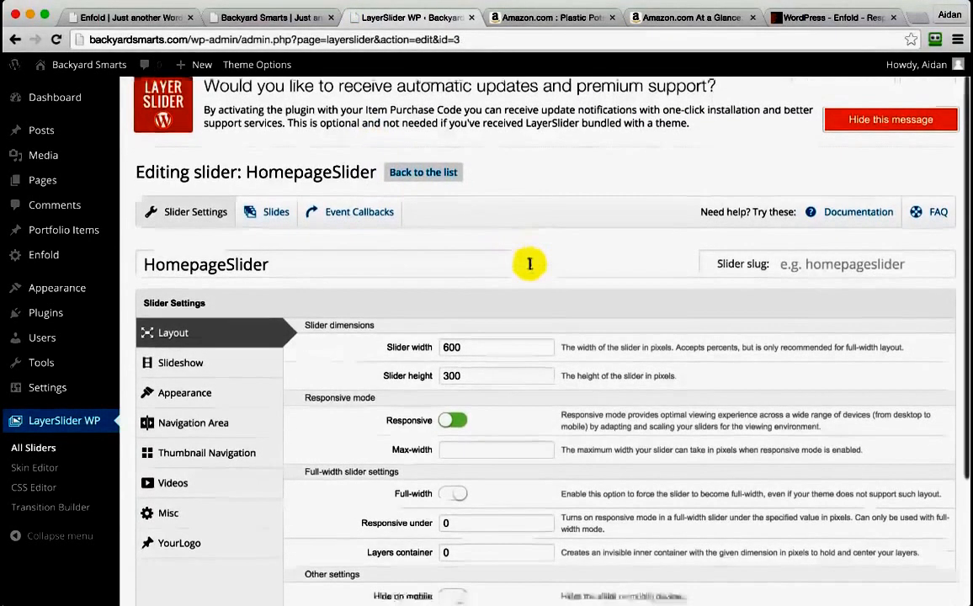
{"action": "scroll", "coordinate": [529, 264], "scroll_direction": "down", "scroll_amount": 2}
{"action": "scroll", "coordinate": [530, 264], "scroll_direction": "down", "scroll_amount": 2}
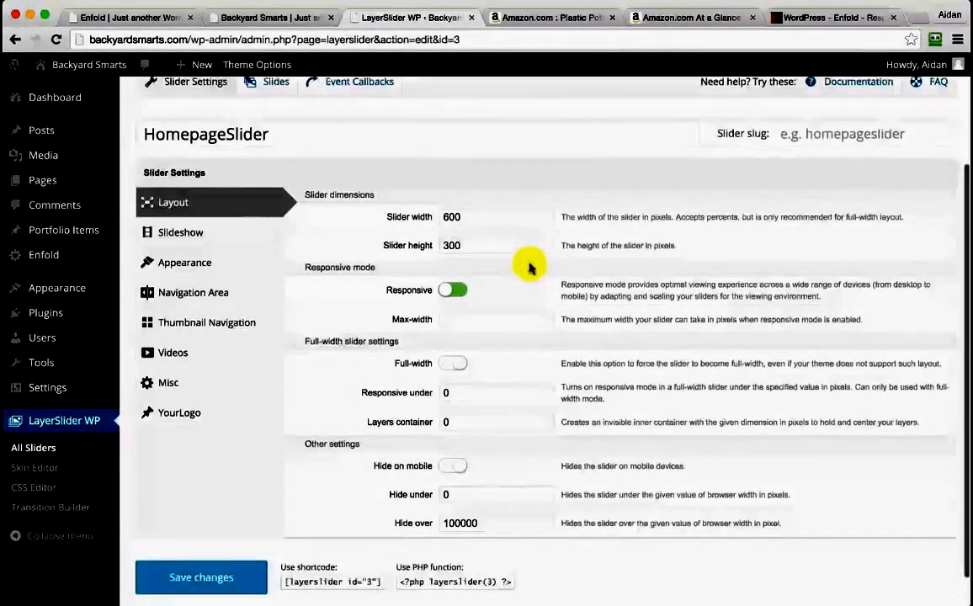
{"action": "double_click", "coordinate": [461, 216]}
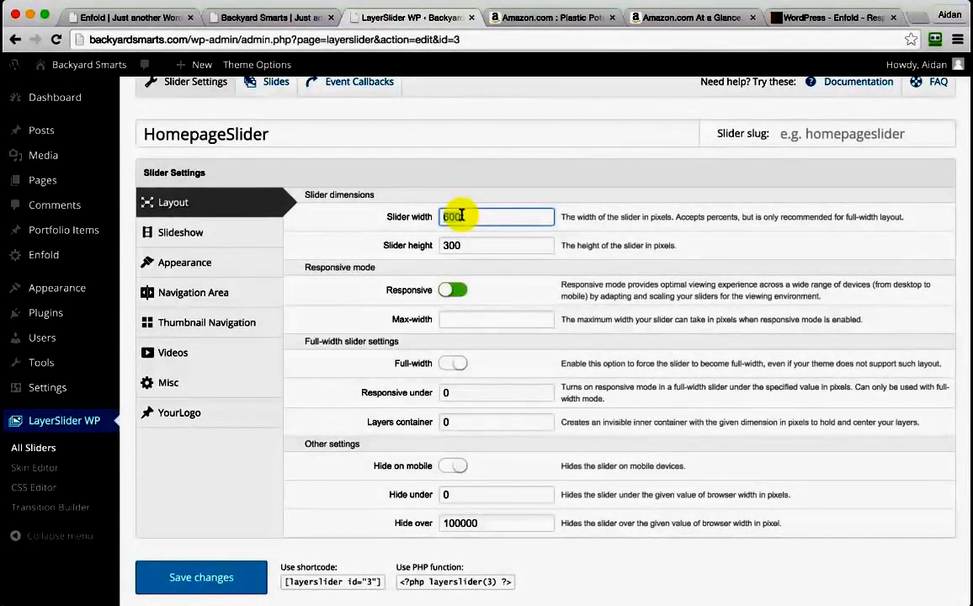
{"action": "type", "text": "14"}
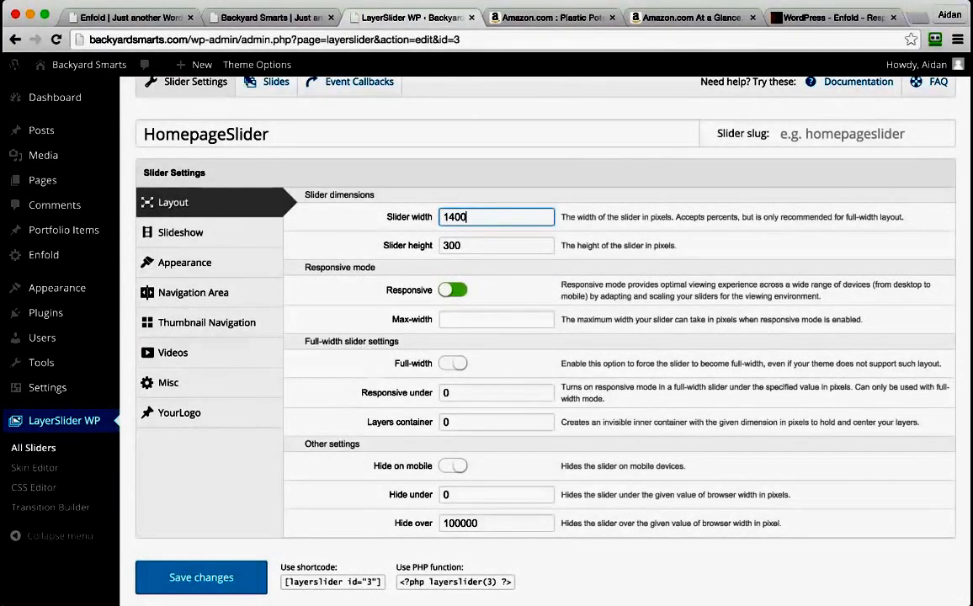
{"action": "double_click", "coordinate": [467, 243]}
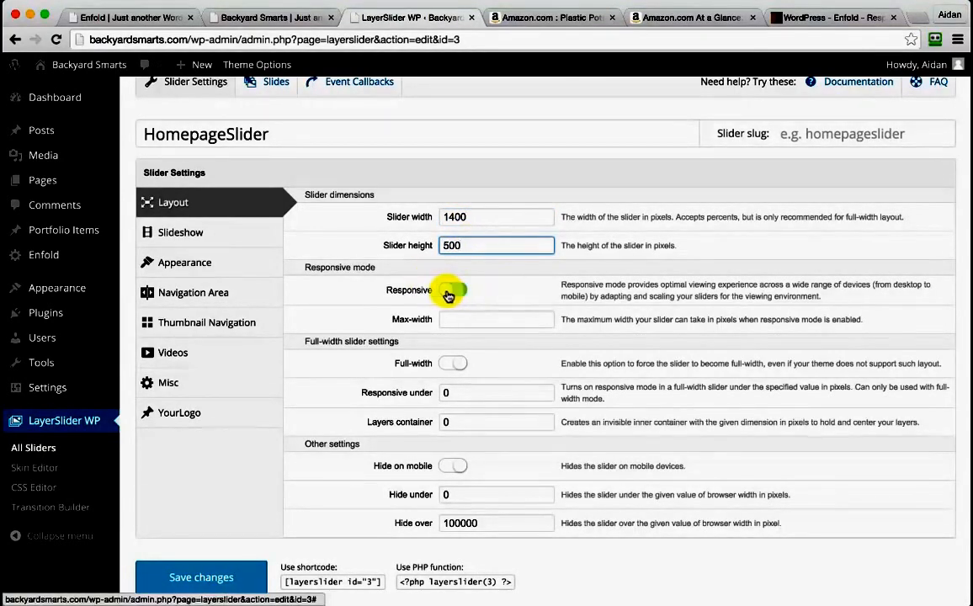
{"action": "scroll", "coordinate": [353, 337], "scroll_direction": "down", "scroll_amount": 1}
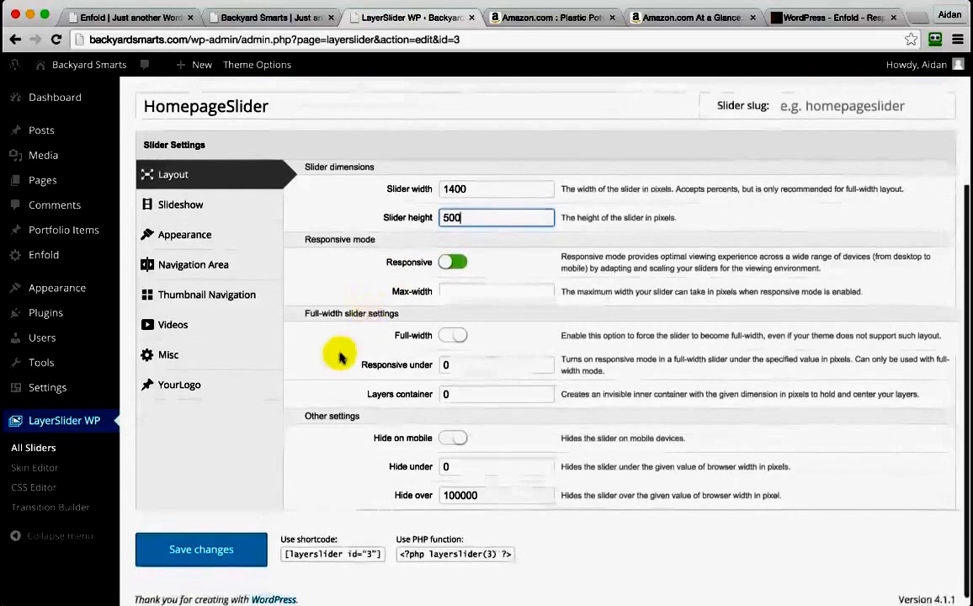
{"action": "left_click", "coordinate": [217, 553]}
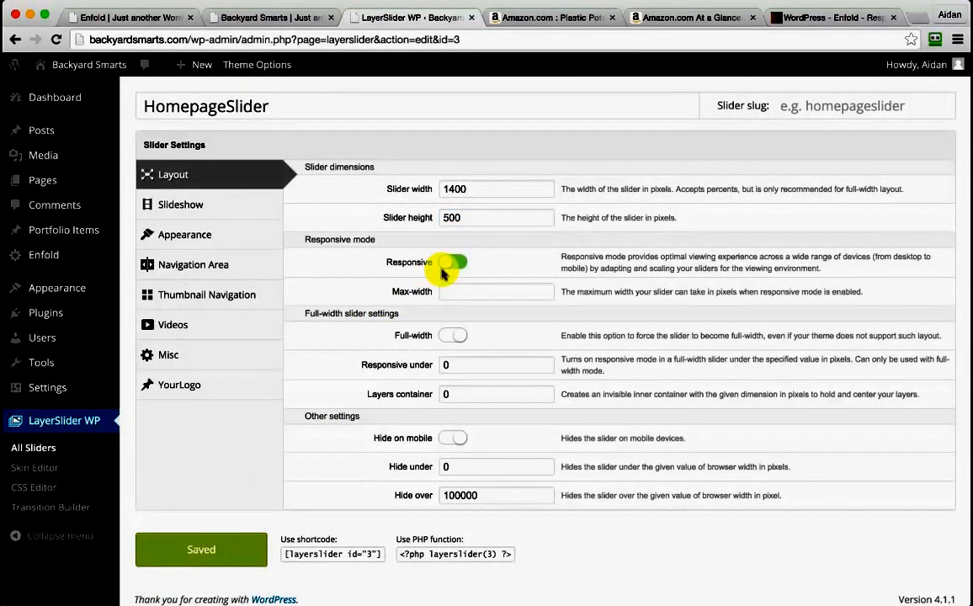
{"action": "scroll", "coordinate": [442, 272], "scroll_direction": "up", "scroll_amount": 3}
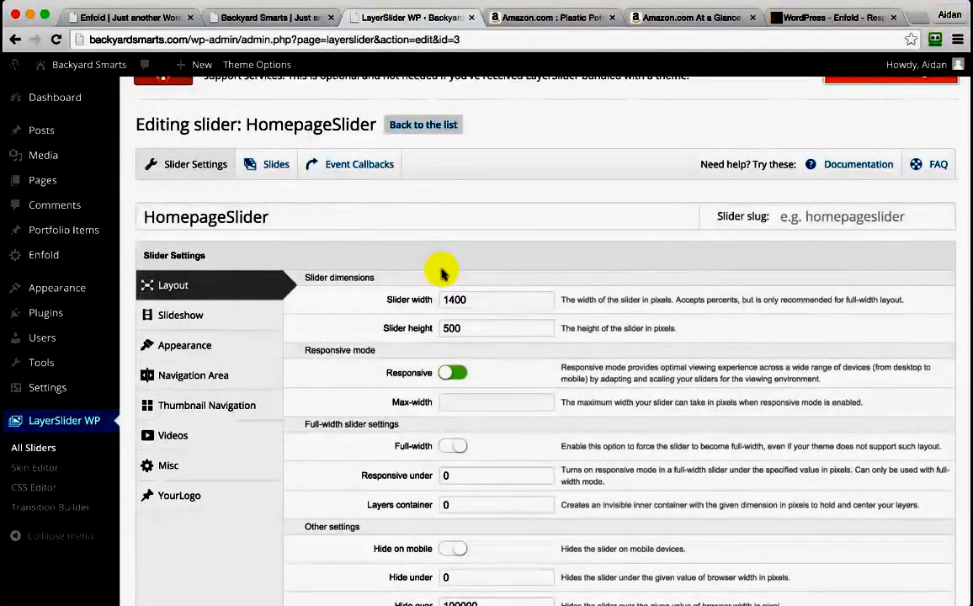
- Add two more slides so HomepageSlider has three slides
{"action": "left_click", "coordinate": [274, 167]}
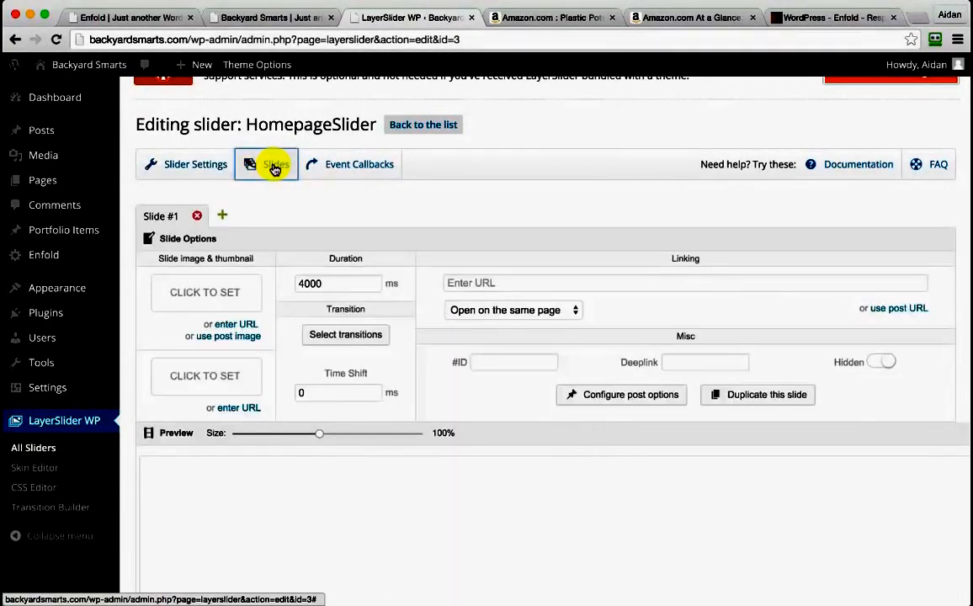
{"action": "left_click", "coordinate": [222, 217]}
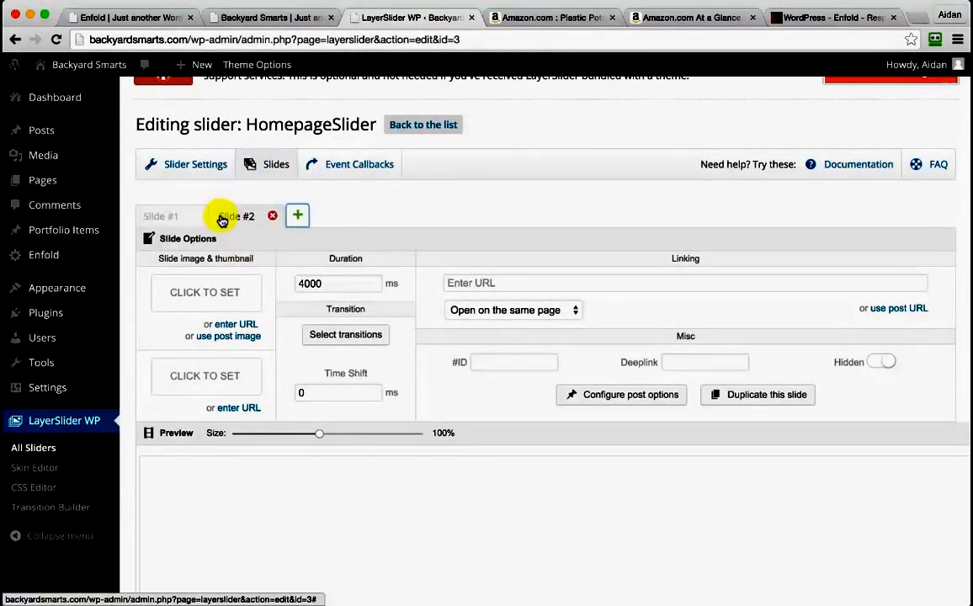
{"action": "left_click", "coordinate": [299, 216]}
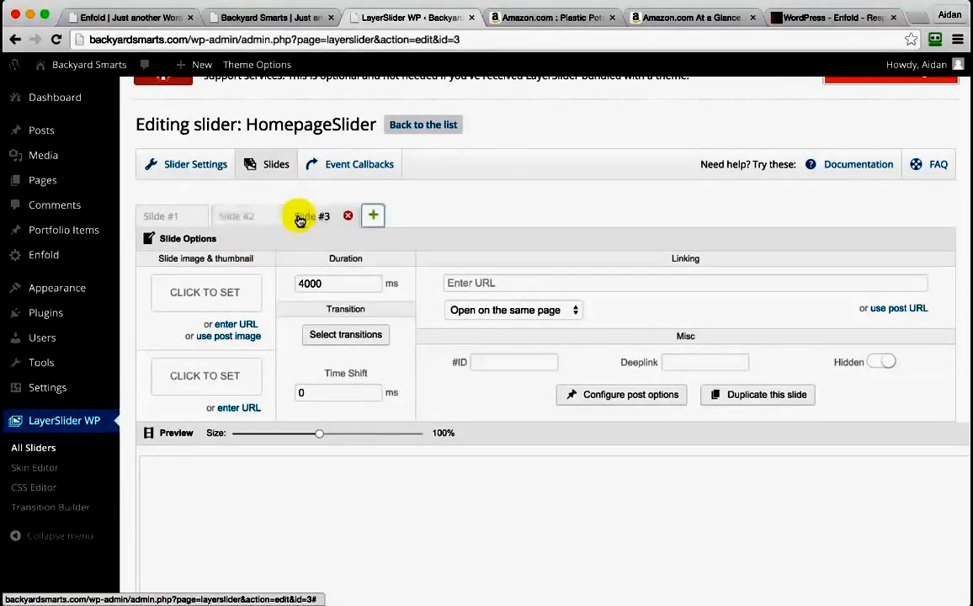
- Upload gardening1.jpg and insert it as Slide #1's background image
{"action": "left_click", "coordinate": [171, 218]}
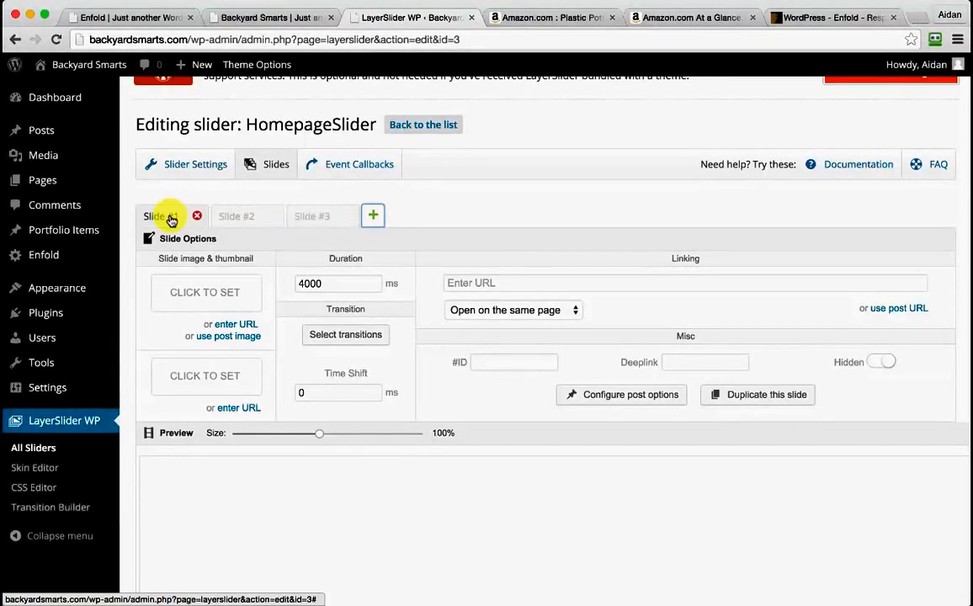
{"action": "left_click", "coordinate": [208, 293]}
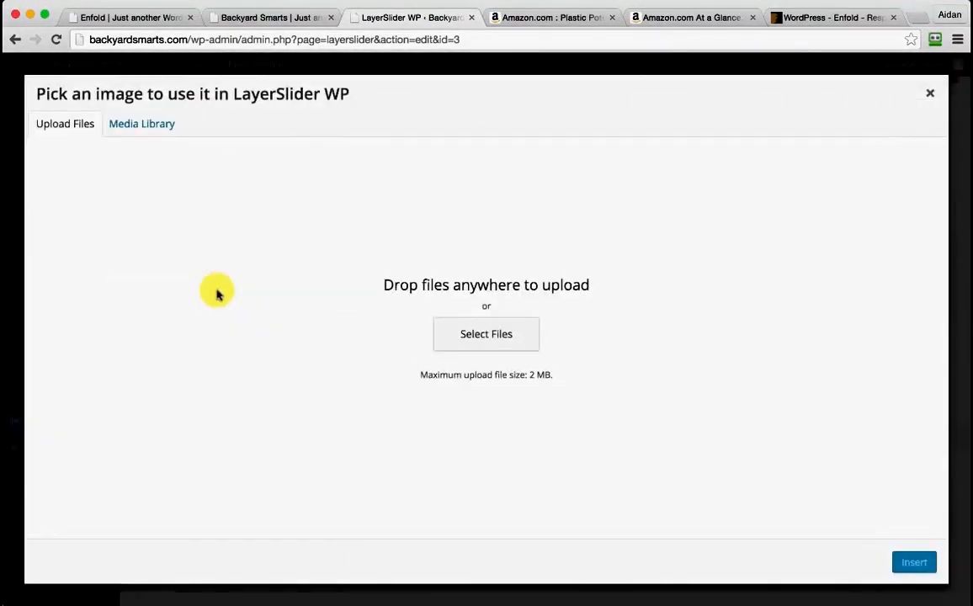
{"action": "left_click", "coordinate": [525, 325]}
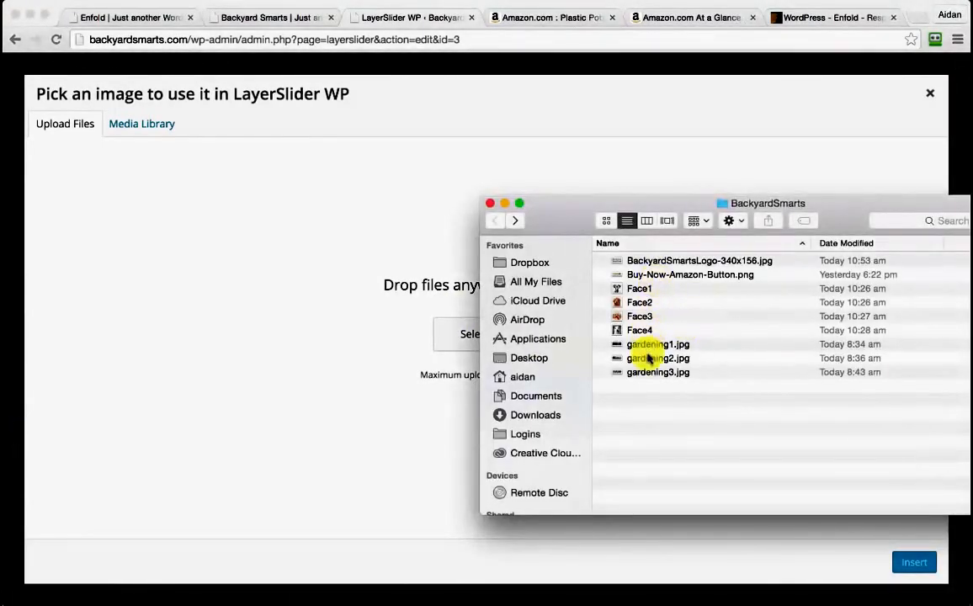
{"action": "left_click", "coordinate": [645, 345]}
{"action": "left_click_drag", "start_coordinate": [646, 345], "coordinate": [228, 278]}
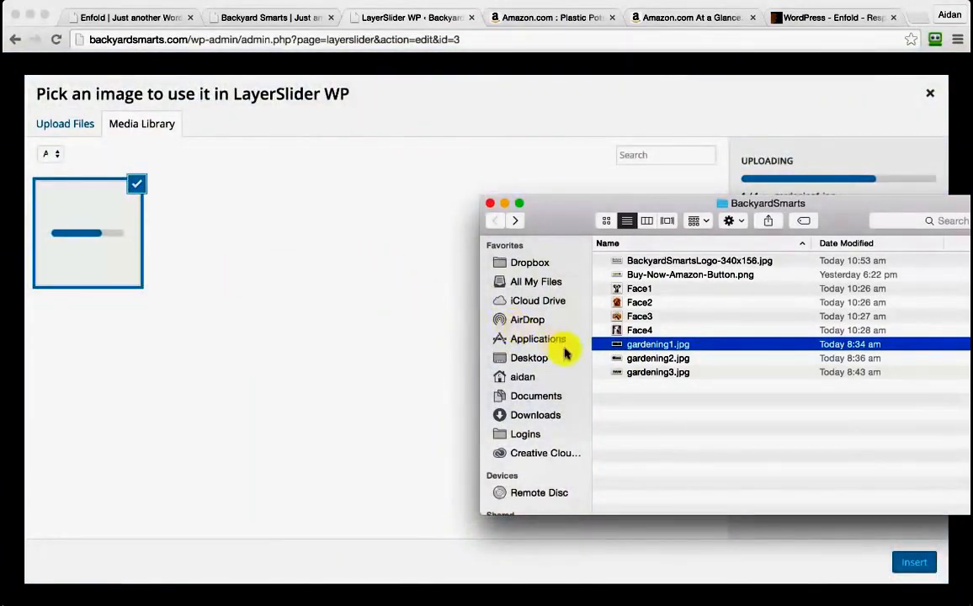
{"action": "left_click", "coordinate": [419, 202]}
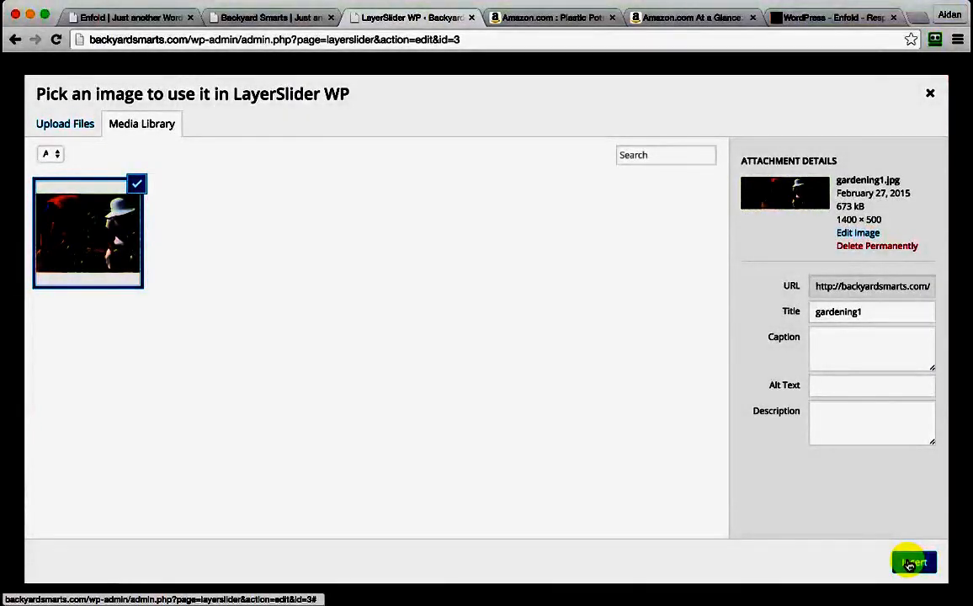
{"action": "left_click", "coordinate": [910, 561]}
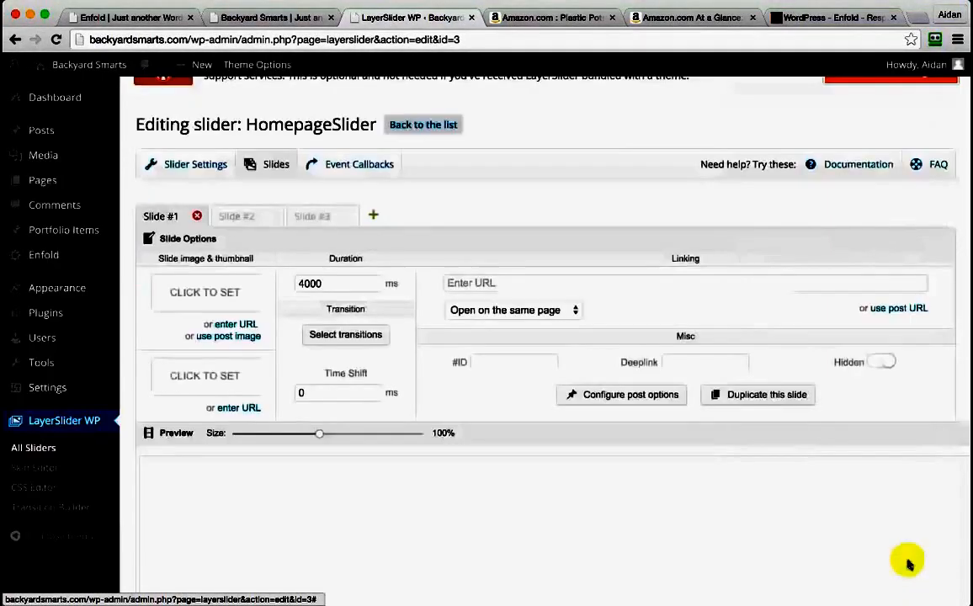
{"action": "left_click", "coordinate": [248, 220]}
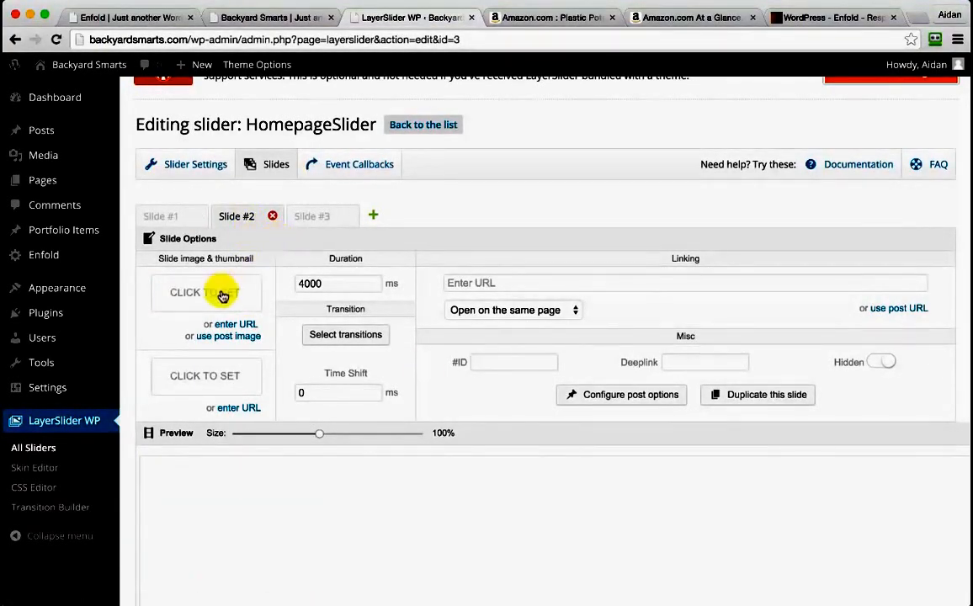
- Upload gardening2.jpg and insert it as Slide #2's background image
{"action": "left_click", "coordinate": [222, 297]}
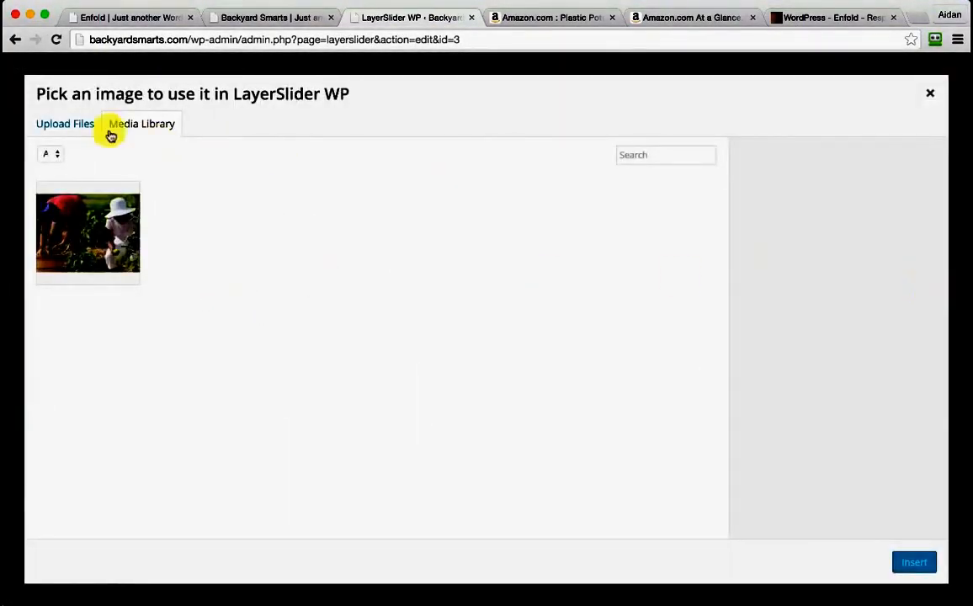
{"action": "left_click", "coordinate": [74, 123]}
{"action": "left_click", "coordinate": [487, 333]}
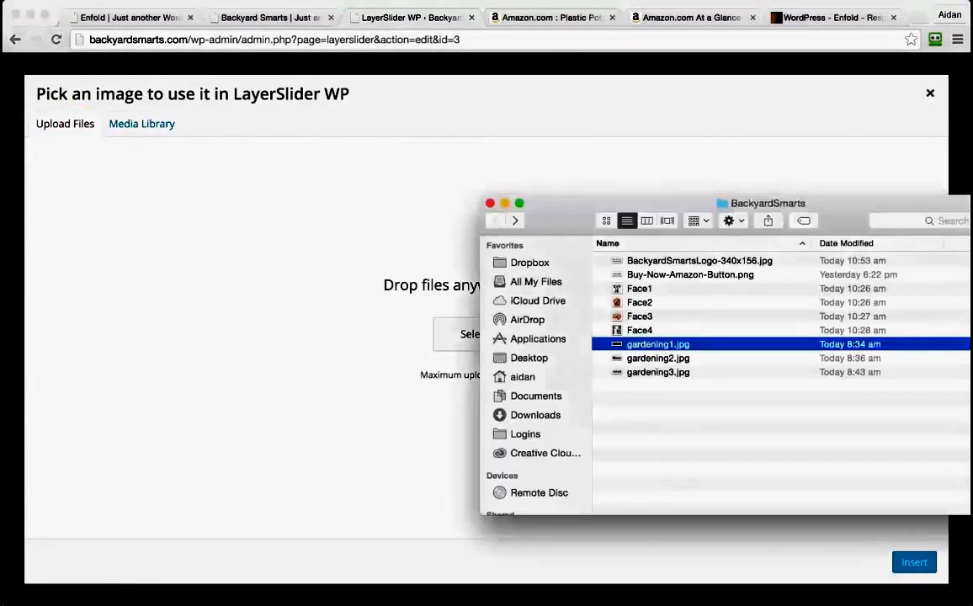
{"action": "left_click", "coordinate": [672, 361]}
{"action": "left_click_drag", "start_coordinate": [672, 362], "coordinate": [331, 287]}
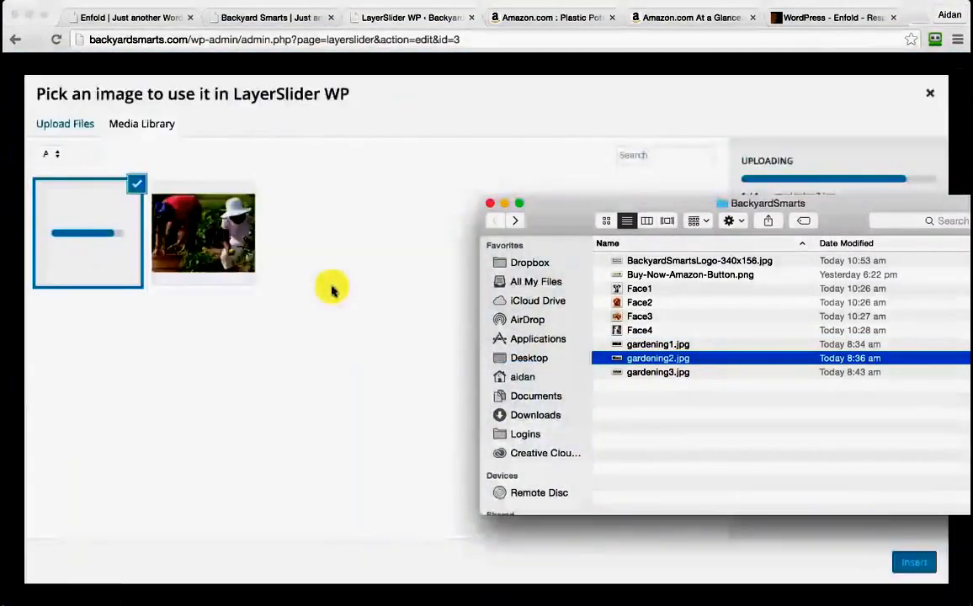
{"action": "left_click", "coordinate": [384, 358]}
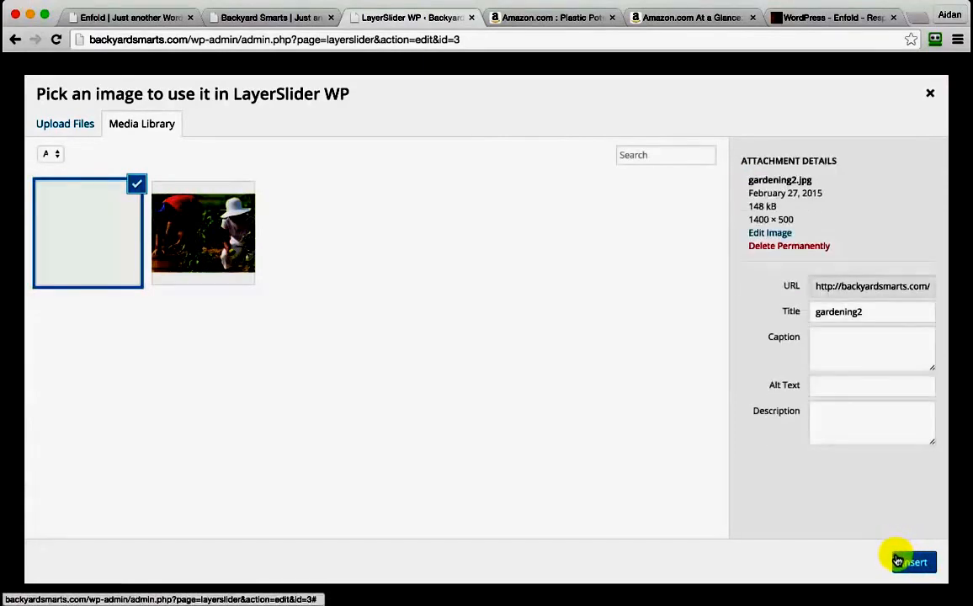
{"action": "left_click", "coordinate": [914, 562]}
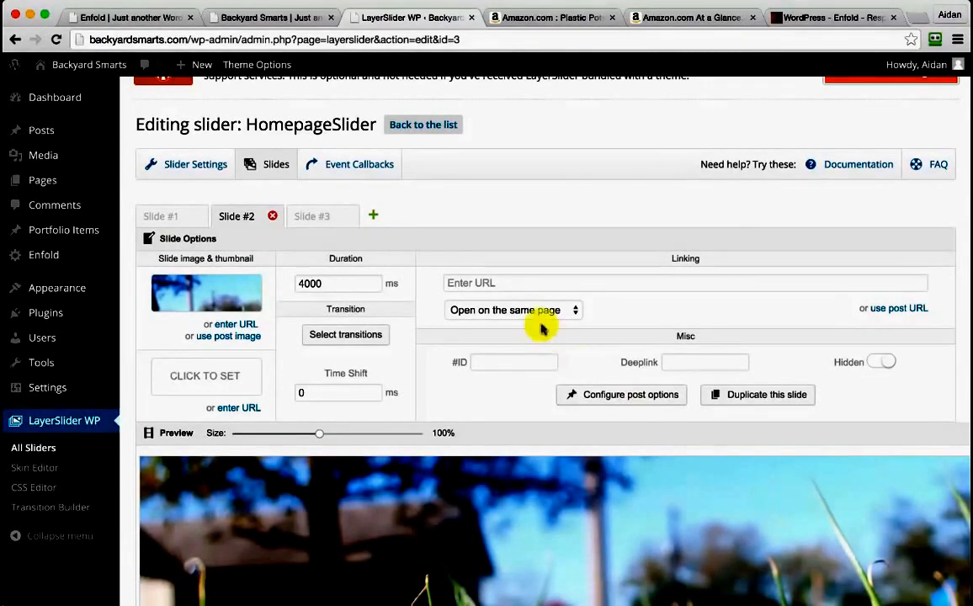
- Upload gardening3.jpg and insert it as Slide #3's background image
{"action": "left_click", "coordinate": [322, 216]}
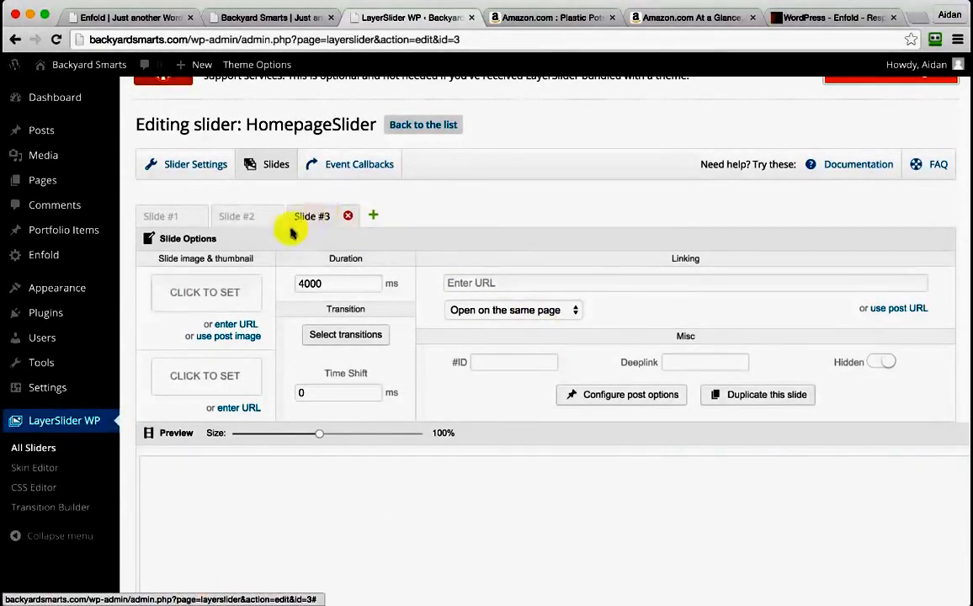
{"action": "left_click", "coordinate": [231, 297]}
{"action": "left_click", "coordinate": [63, 127]}
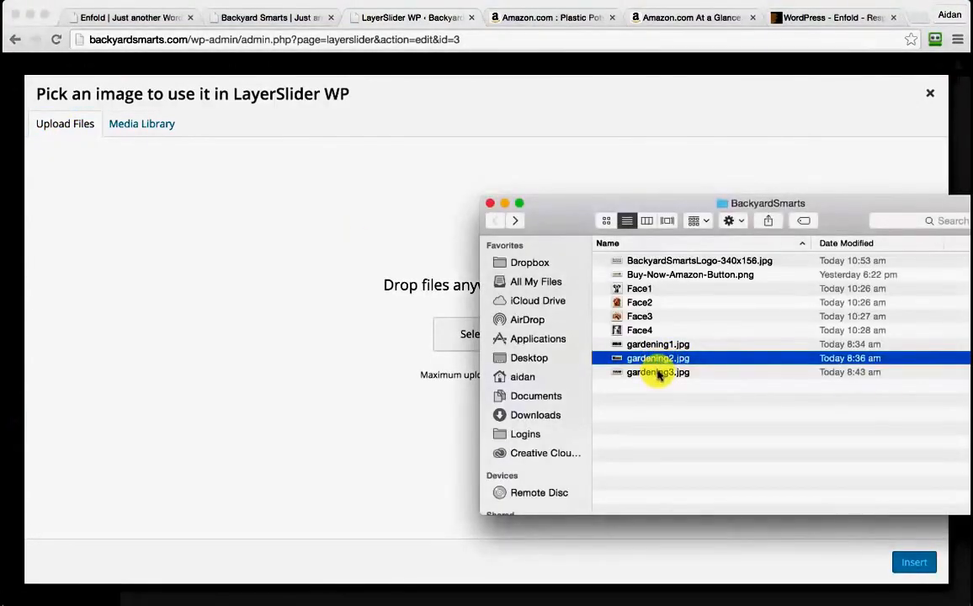
{"action": "left_click", "coordinate": [659, 372]}
{"action": "left_click_drag", "start_coordinate": [660, 376], "coordinate": [366, 287]}
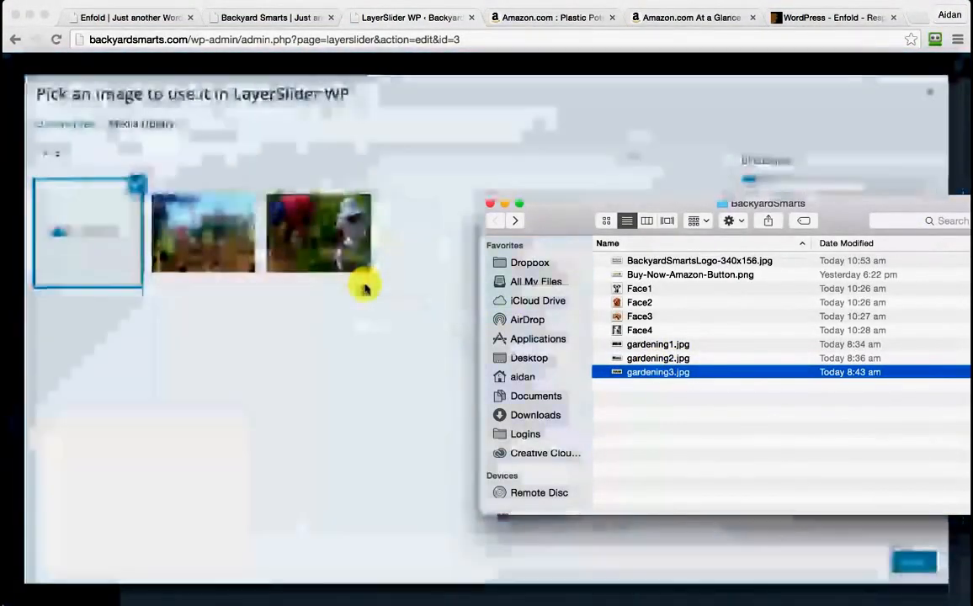
{"action": "left_click", "coordinate": [330, 365]}
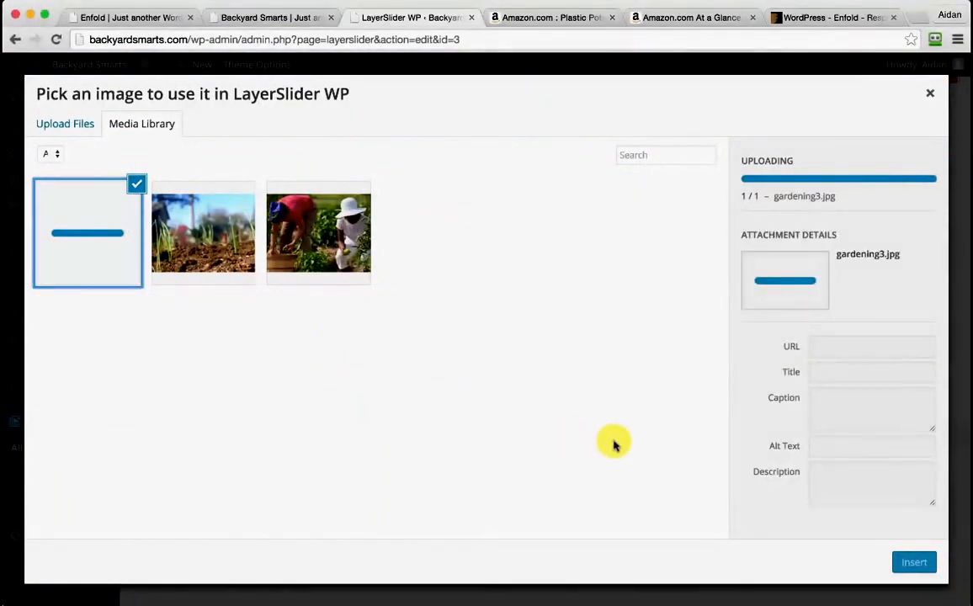
{"action": "left_click", "coordinate": [916, 563]}
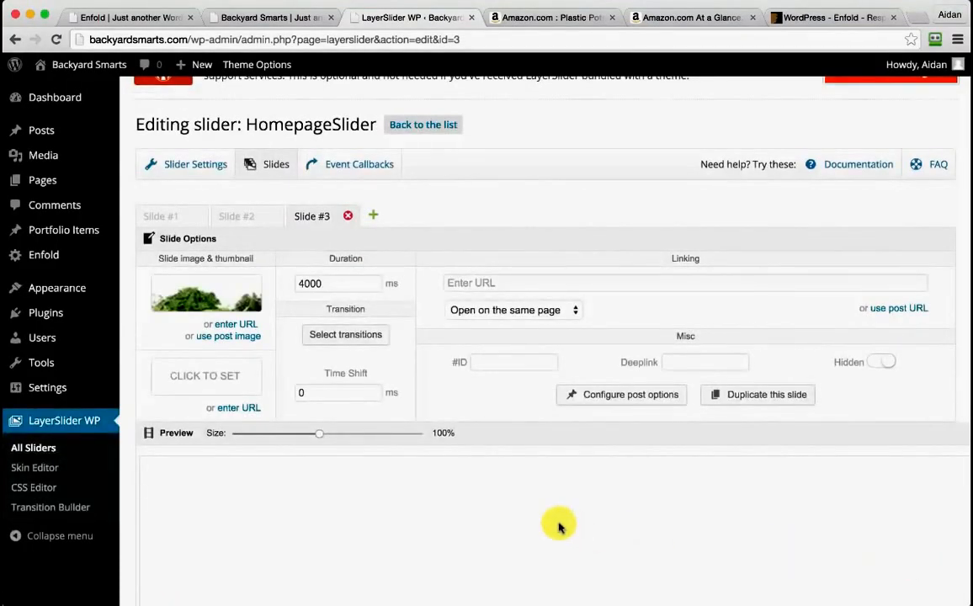
- Select Slide #1 and shrink the preview size to 70%
{"action": "left_click", "coordinate": [179, 222]}
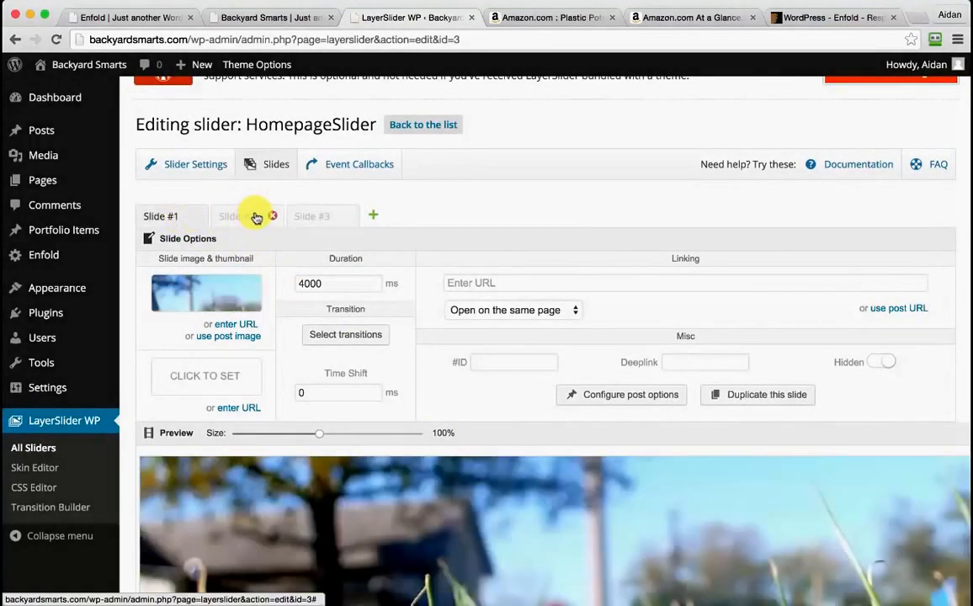
{"action": "scroll", "coordinate": [509, 240], "scroll_direction": "down", "scroll_amount": 6}
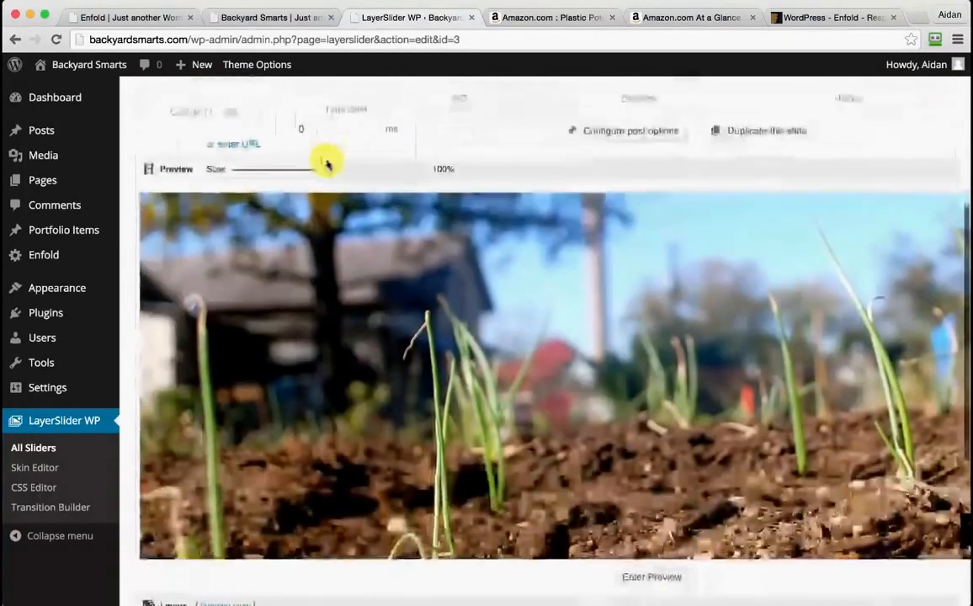
{"action": "scroll", "coordinate": [328, 165], "scroll_direction": "up", "scroll_amount": 3}
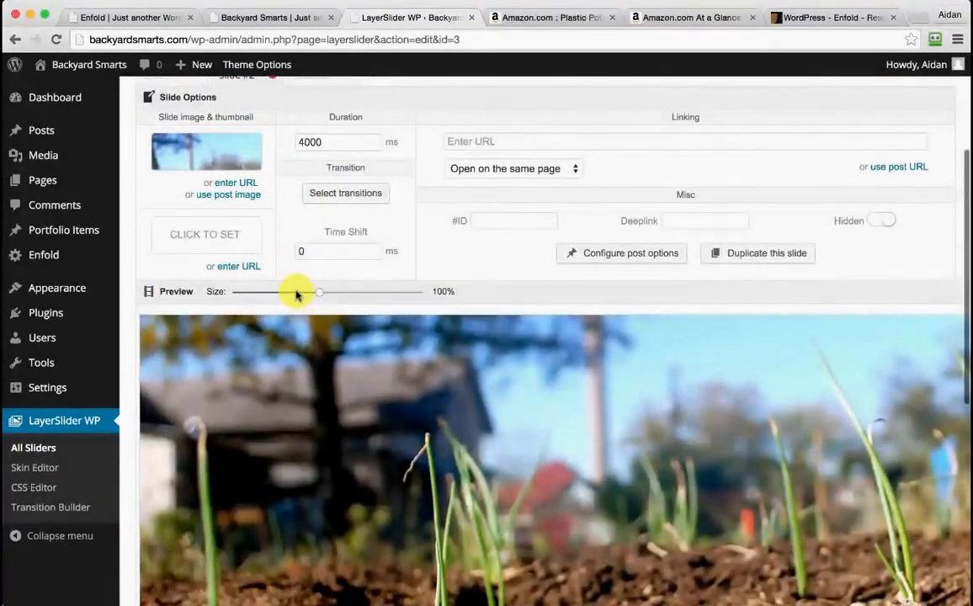
{"action": "left_click_drag", "start_coordinate": [296, 294], "coordinate": [279, 294]}
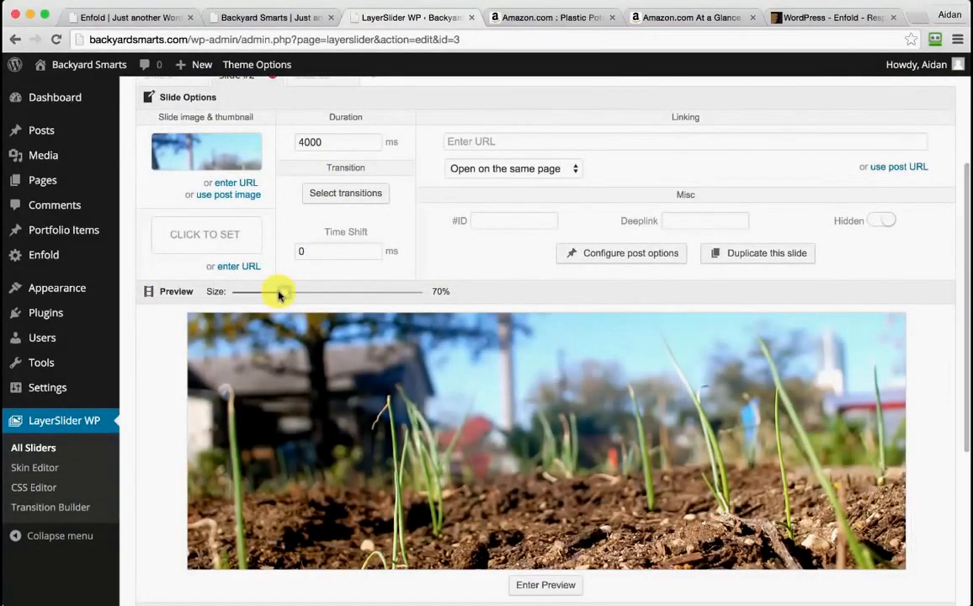
{"action": "scroll", "coordinate": [546, 305], "scroll_direction": "down", "scroll_amount": 1}
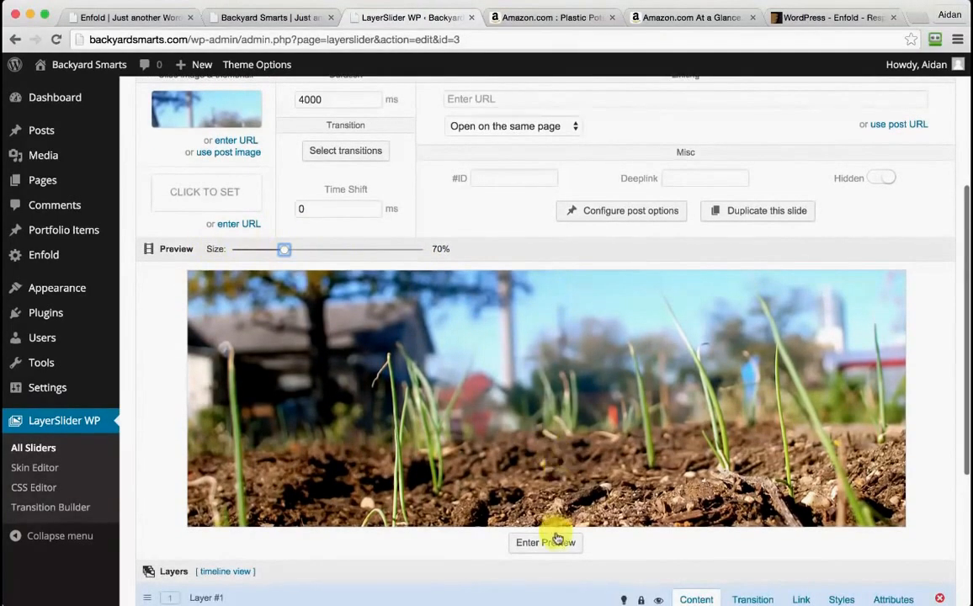
- Play the slider preview through all three slides, then reopen Slide #1
{"action": "left_click", "coordinate": [551, 544]}
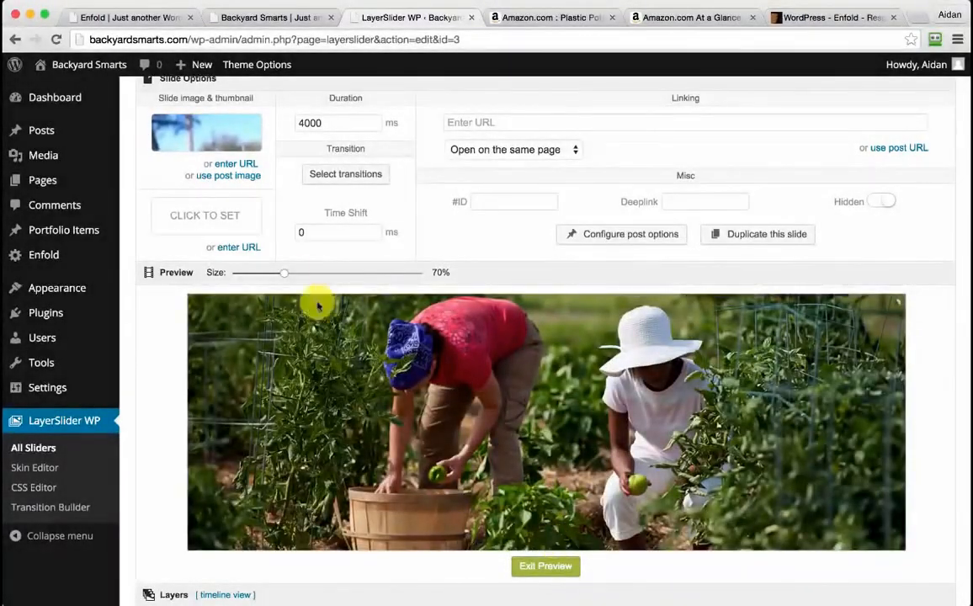
{"action": "left_click", "coordinate": [539, 566]}
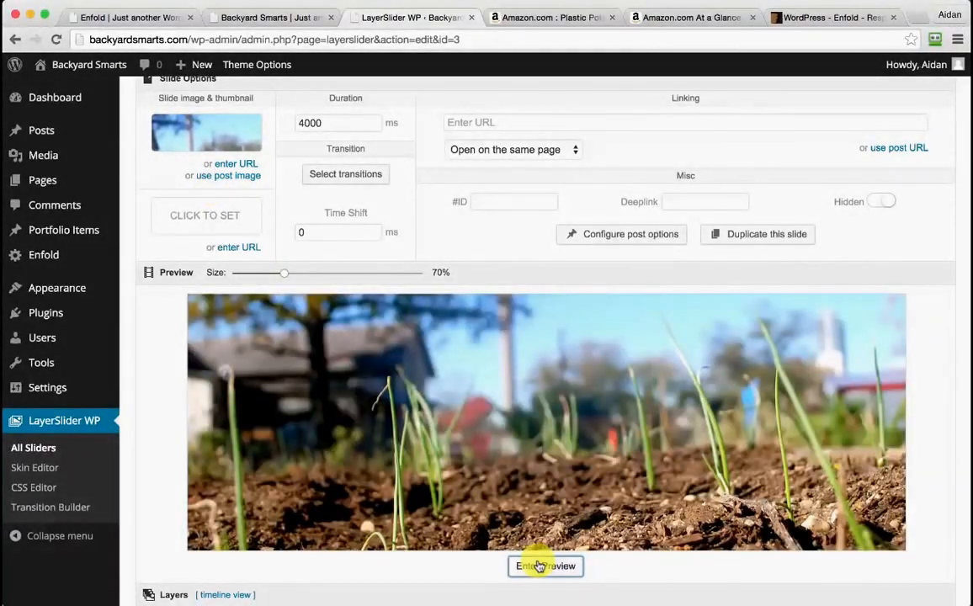
{"action": "scroll", "coordinate": [367, 145], "scroll_direction": "up", "scroll_amount": 2}
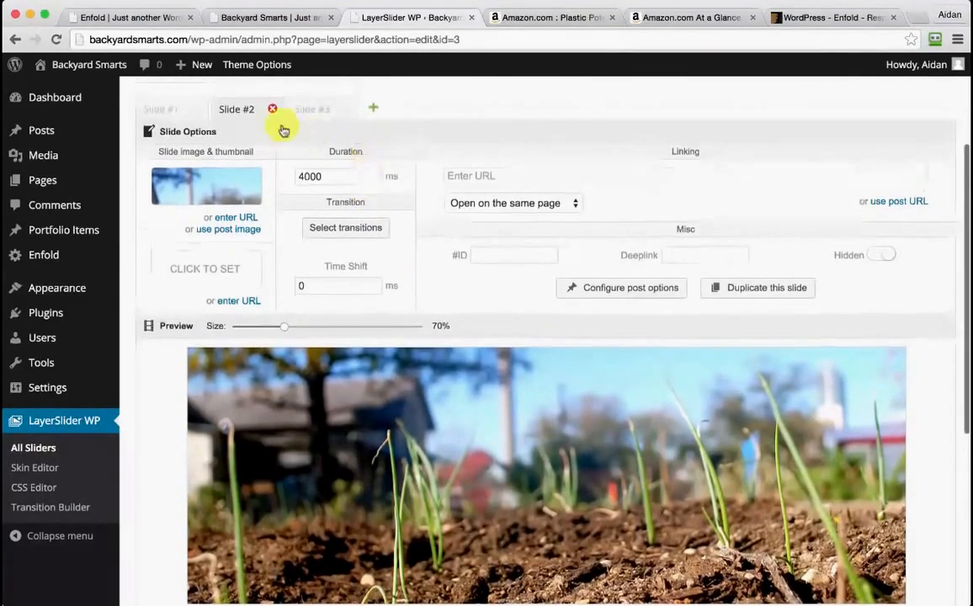
{"action": "left_click", "coordinate": [160, 109]}
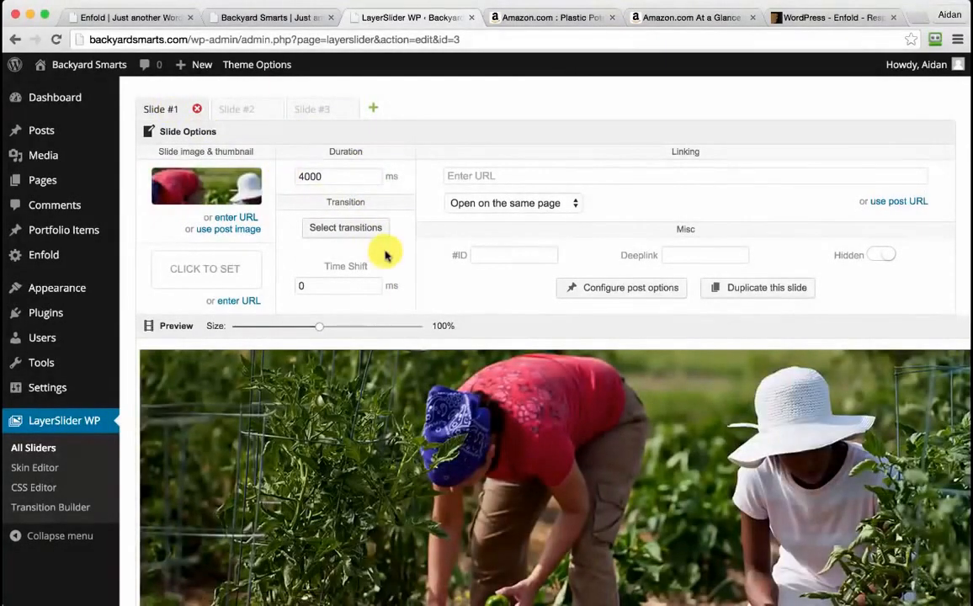
{"action": "scroll", "coordinate": [387, 256], "scroll_direction": "down", "scroll_amount": 8}
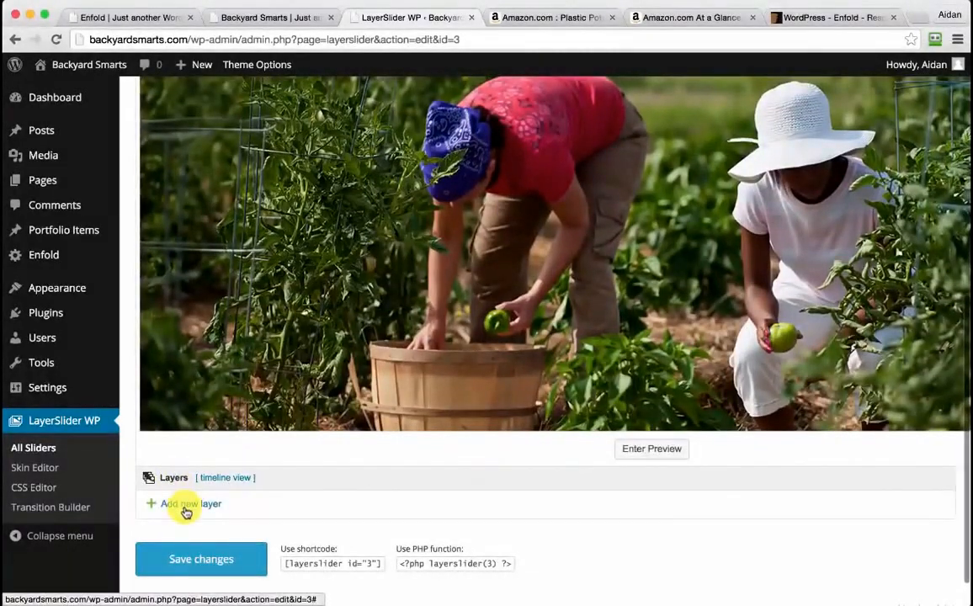
- Add an H1 text layer reading 'Wooden Collection Buckets' to Slide #1
{"action": "left_click", "coordinate": [186, 506]}
{"action": "scroll", "coordinate": [383, 483], "scroll_direction": "down", "scroll_amount": 3}
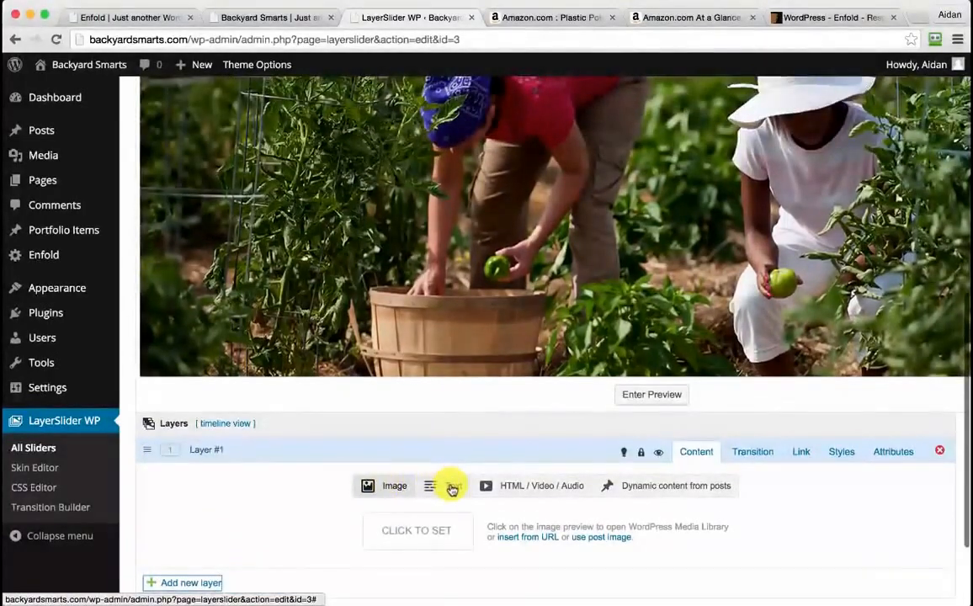
{"action": "left_click", "coordinate": [452, 487]}
{"action": "scroll", "coordinate": [449, 484], "scroll_direction": "down", "scroll_amount": 2}
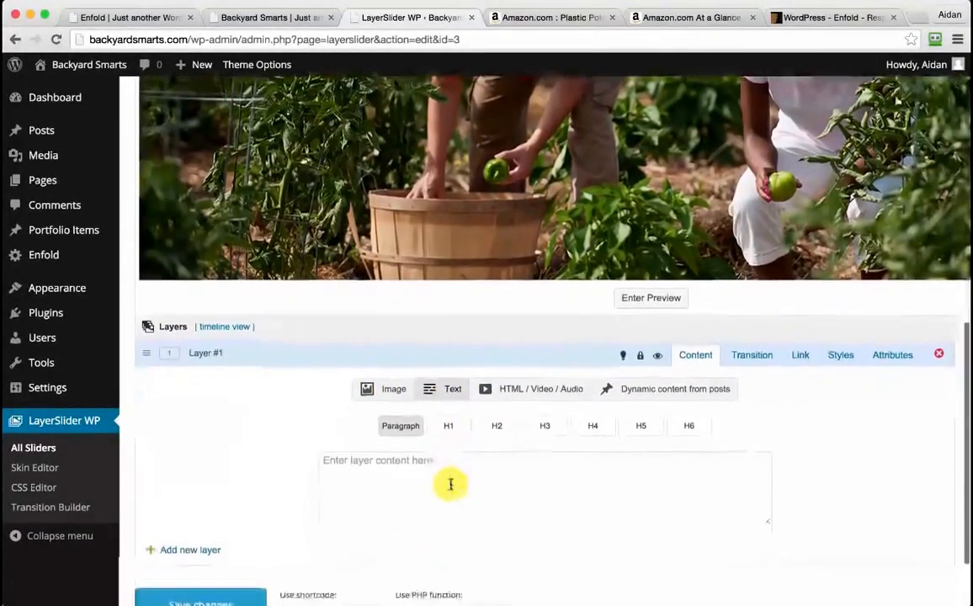
{"action": "left_click", "coordinate": [428, 477]}
{"action": "type", "text": "Wooden Collection Buckets"}
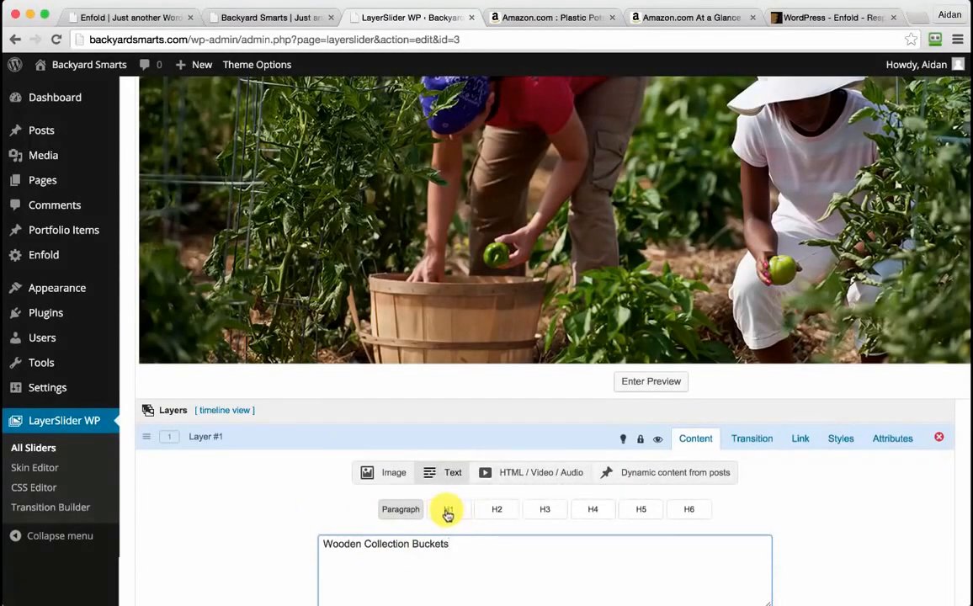
{"action": "left_click", "coordinate": [447, 511]}
- Give the heading layer OffsetX 0, colour #ffffff and font size 60
{"action": "scroll", "coordinate": [839, 499], "scroll_direction": "down", "scroll_amount": 3}
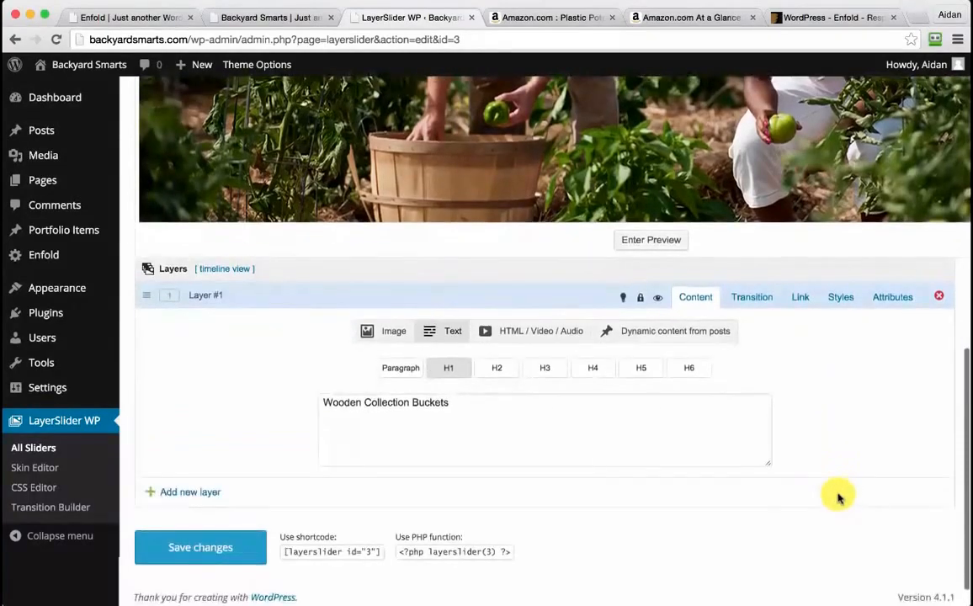
{"action": "left_click", "coordinate": [747, 296]}
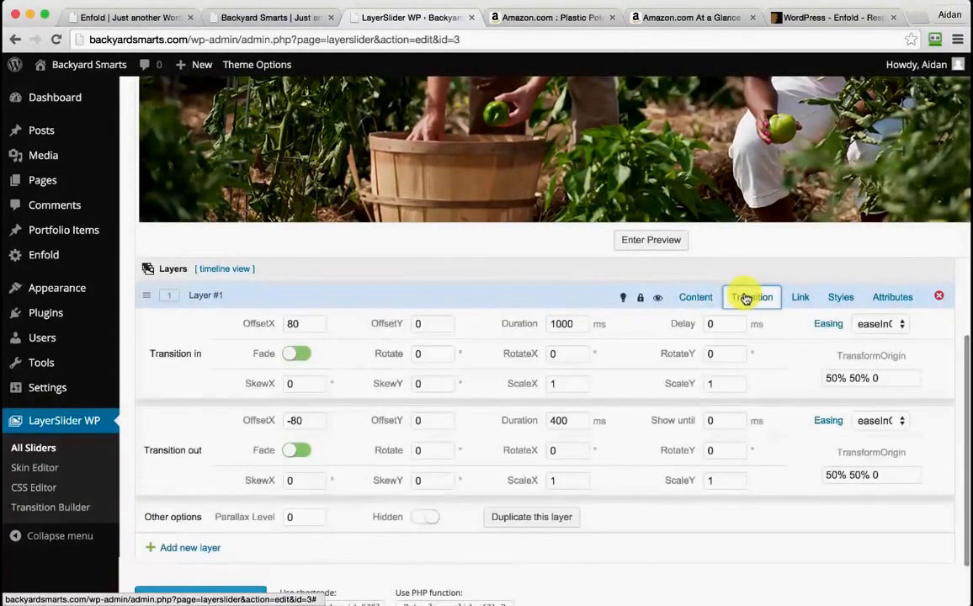
{"action": "left_click", "coordinate": [300, 323]}
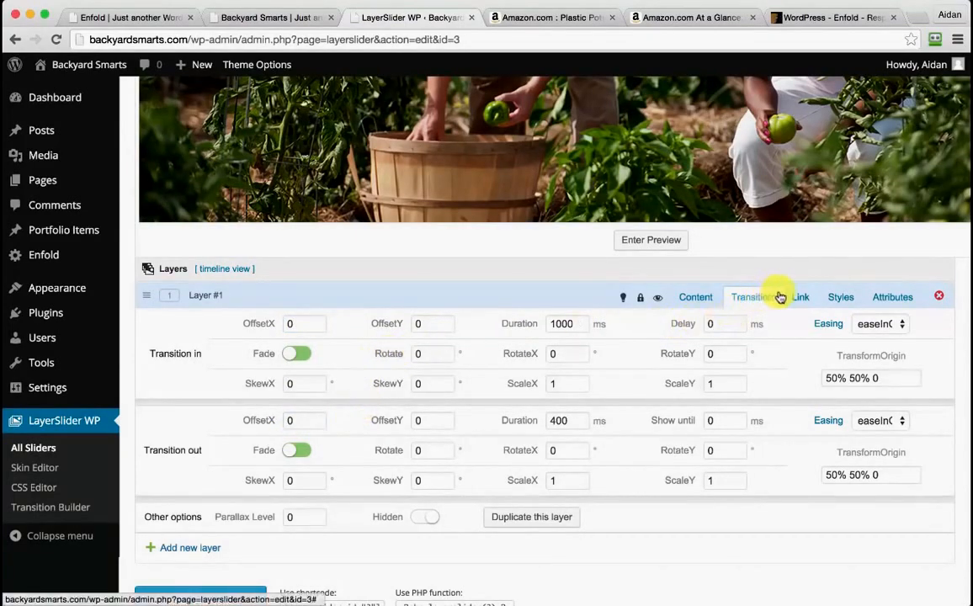
{"action": "left_click", "coordinate": [842, 297]}
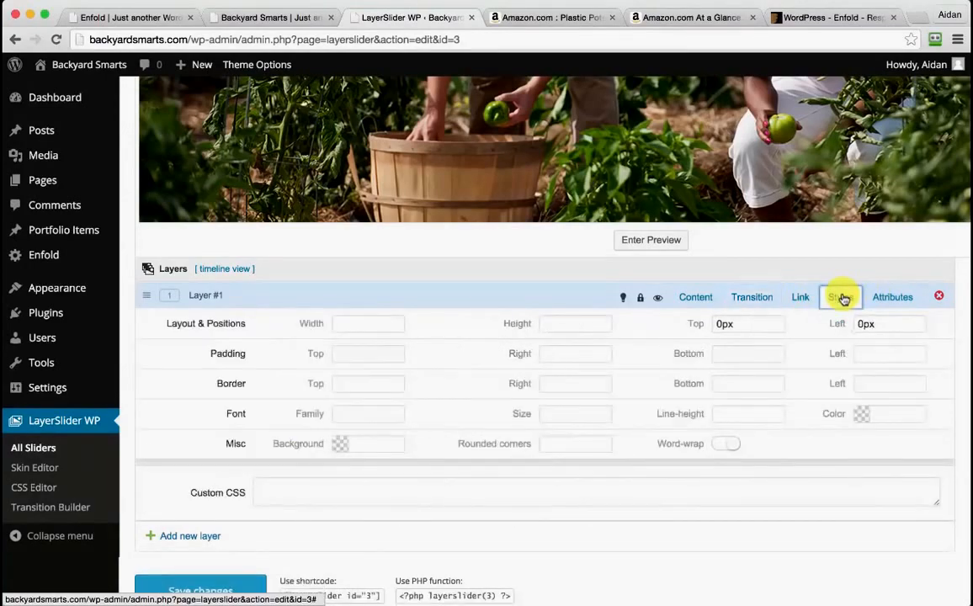
{"action": "left_click", "coordinate": [874, 413]}
{"action": "type", "text": "#ffffff"}
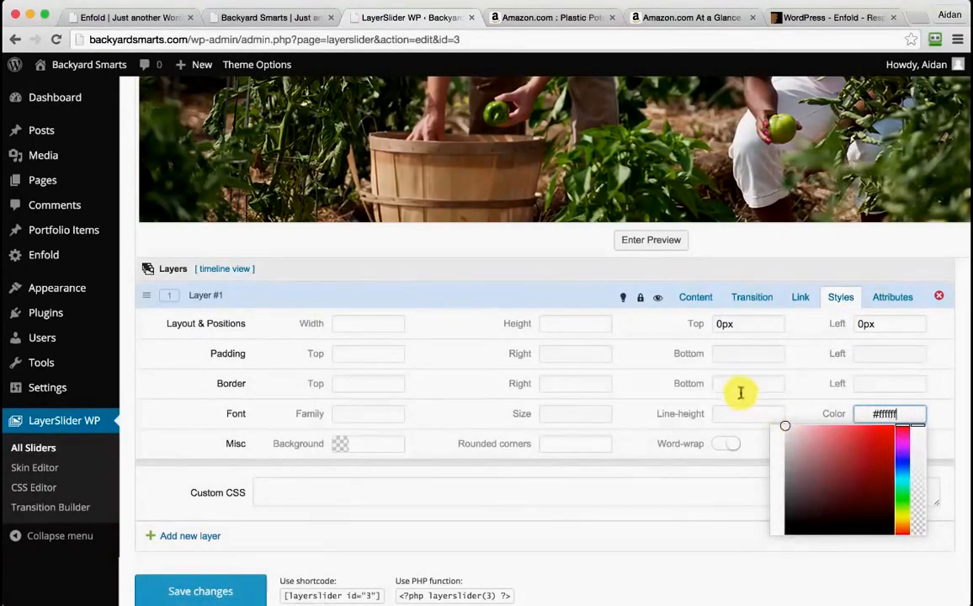
{"action": "left_click", "coordinate": [556, 415]}
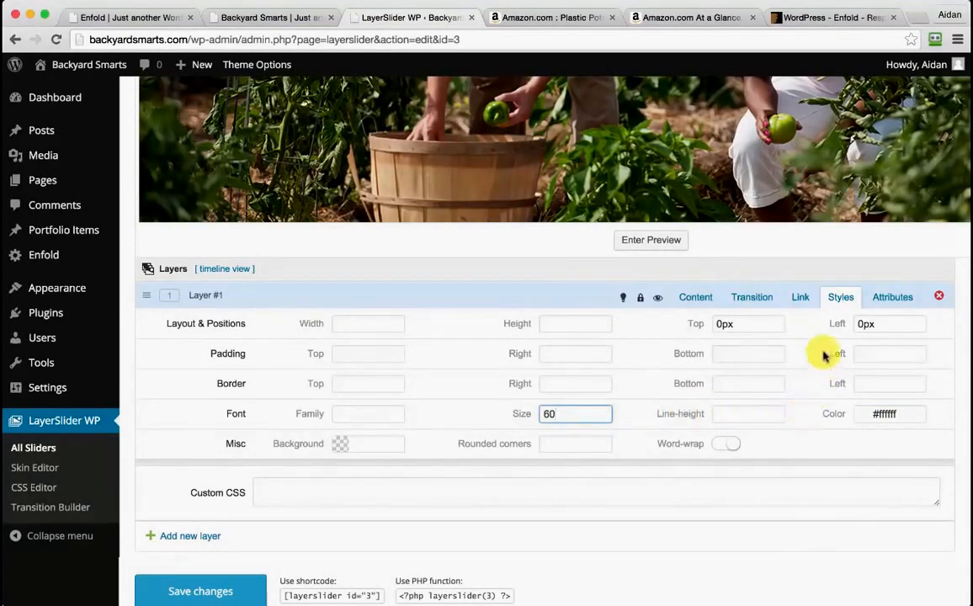
{"action": "left_click", "coordinate": [695, 297]}
{"action": "scroll", "coordinate": [695, 295], "scroll_direction": "up", "scroll_amount": 5}
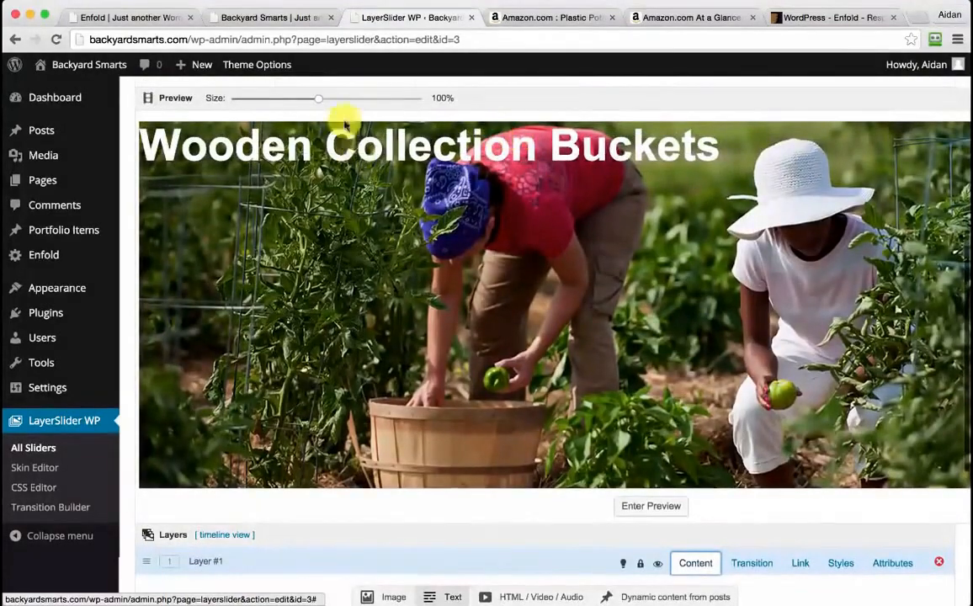
- At 70% preview size, place the 'Wooden Collection Buckets' heading in the photo's lower-right corner
{"action": "left_click", "coordinate": [292, 98]}
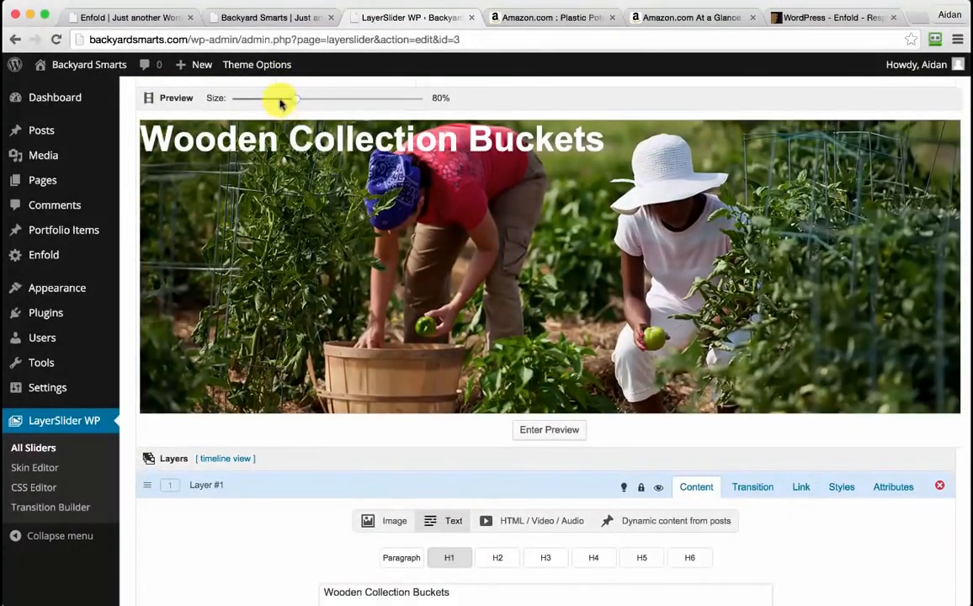
{"action": "left_click", "coordinate": [285, 99]}
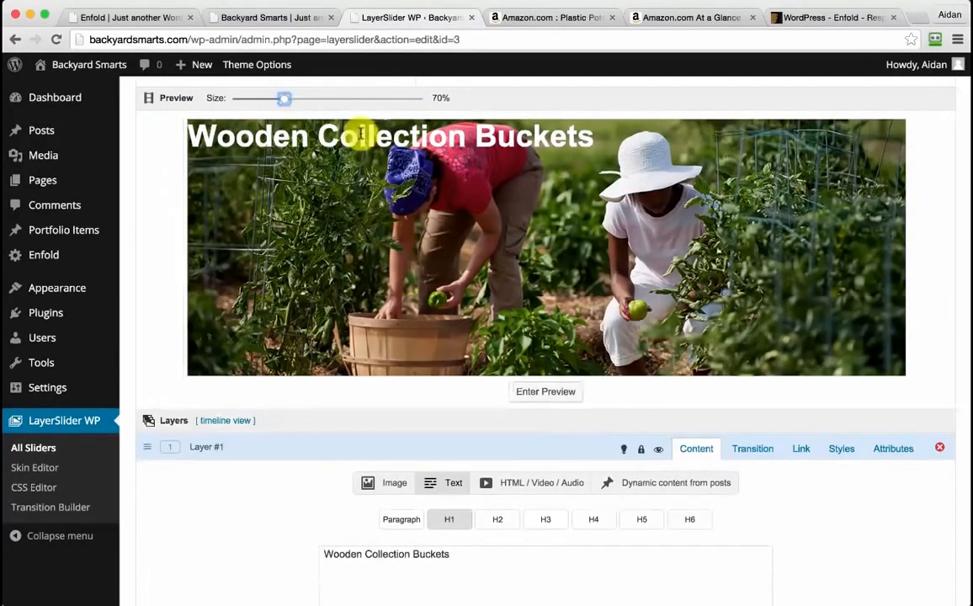
{"action": "left_click_drag", "start_coordinate": [358, 135], "coordinate": [788, 428]}
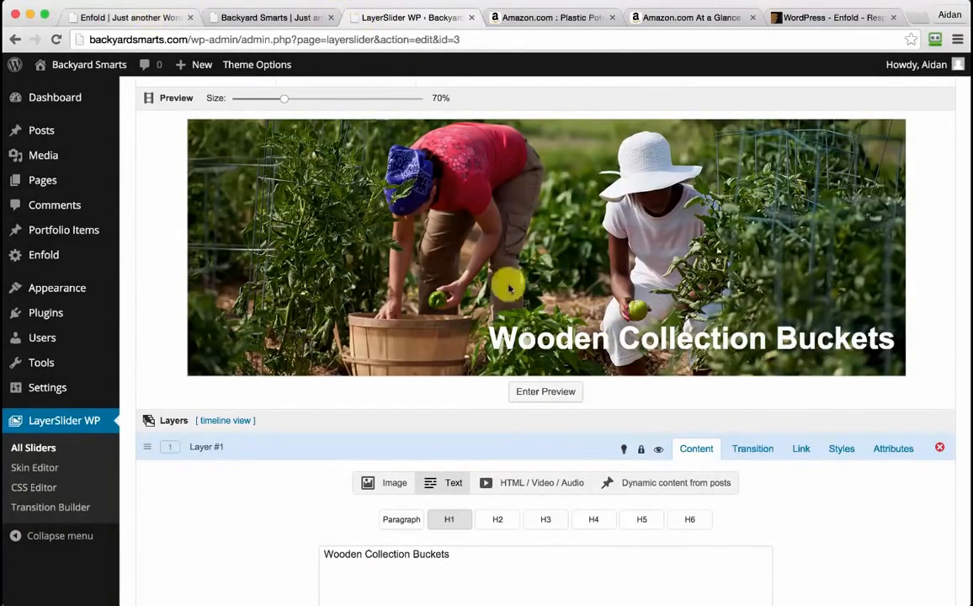
{"action": "left_click", "coordinate": [156, 18]}
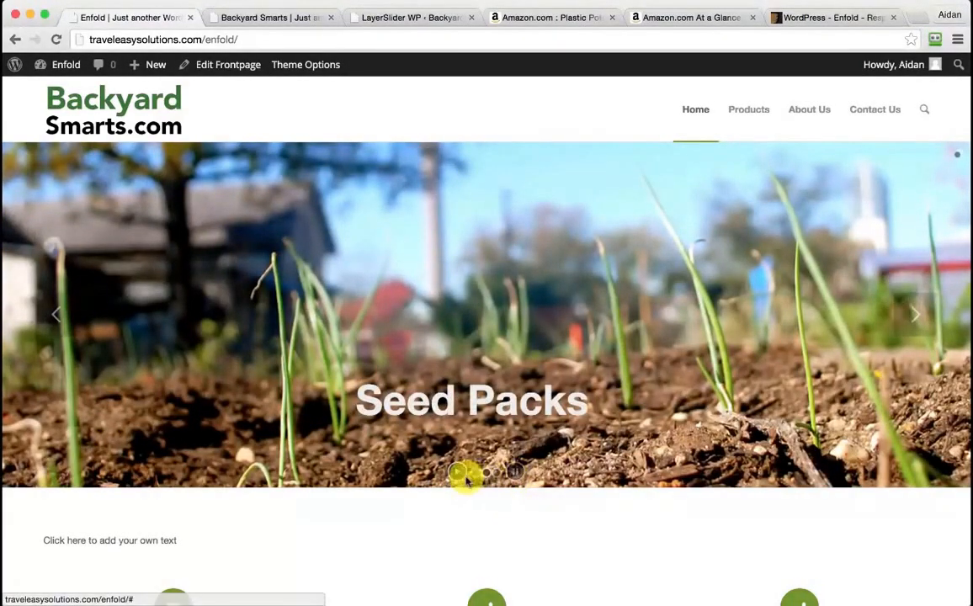
{"action": "left_click", "coordinate": [397, 16]}
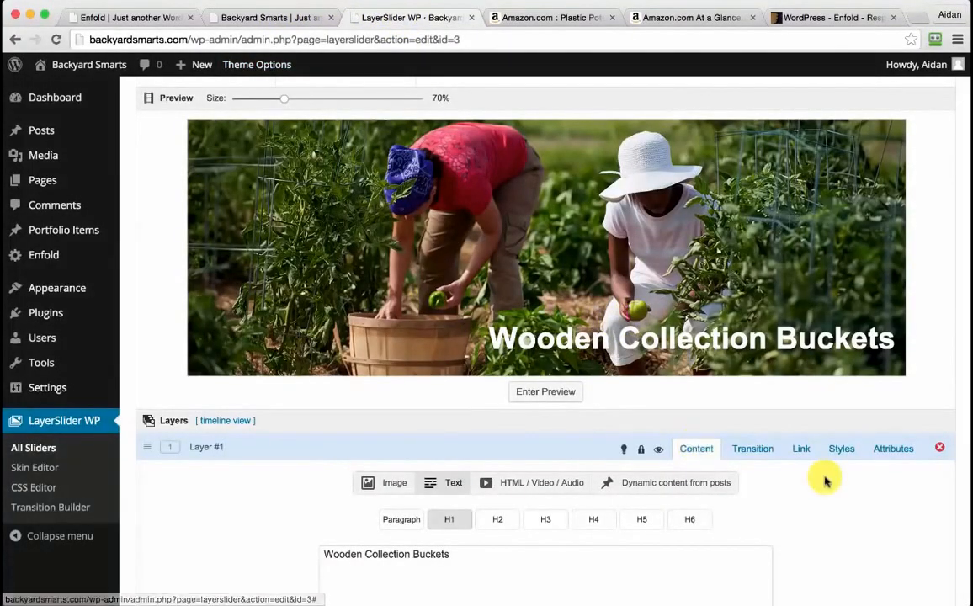
- Save HomepageSlider, then open Slide #2 and scroll to its Layers panel
{"action": "scroll", "coordinate": [825, 481], "scroll_direction": "down", "scroll_amount": 3}
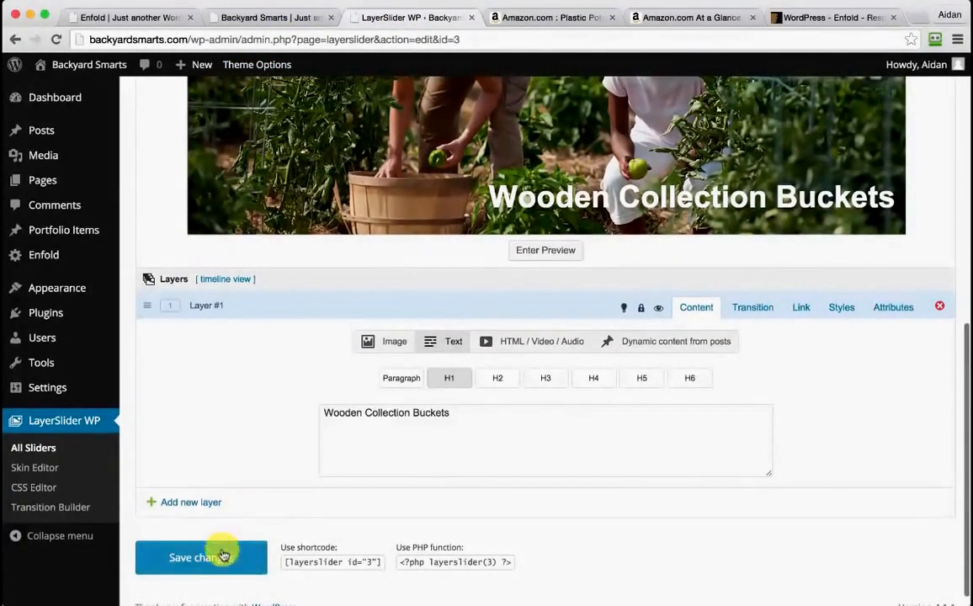
{"action": "left_click", "coordinate": [224, 556]}
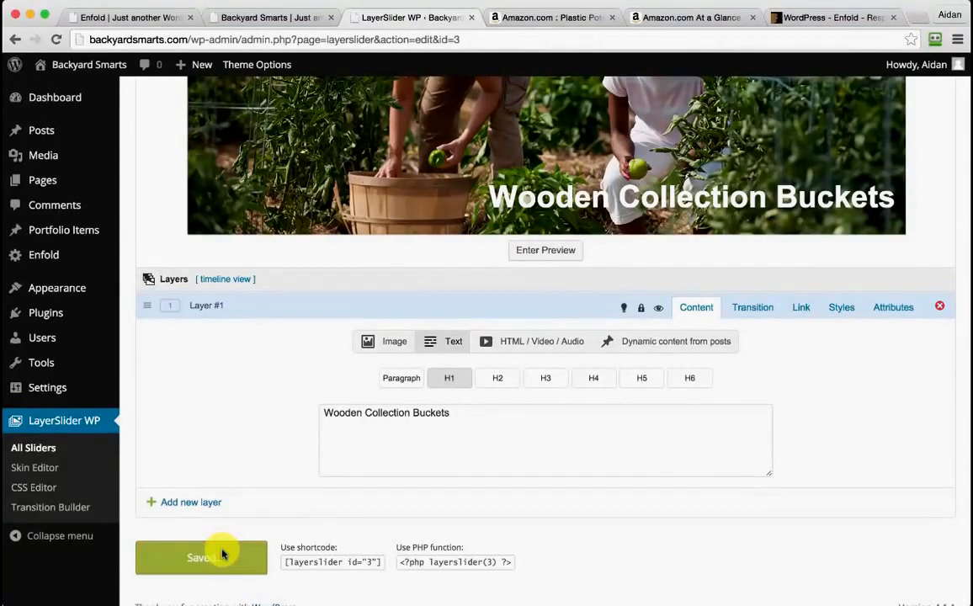
{"action": "scroll", "coordinate": [196, 455], "scroll_direction": "up", "scroll_amount": 6}
{"action": "scroll", "coordinate": [283, 123], "scroll_direction": "up", "scroll_amount": 5}
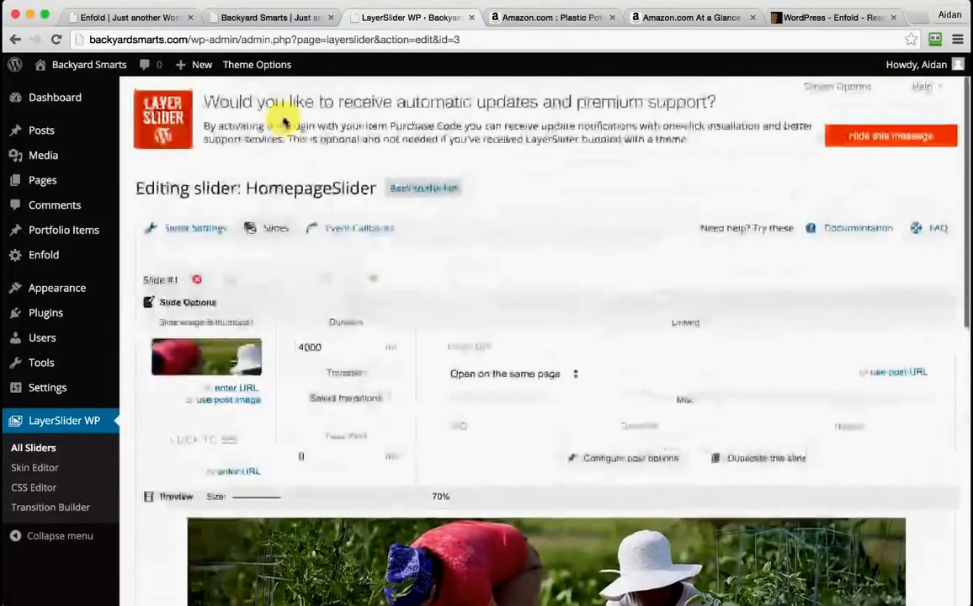
{"action": "left_click", "coordinate": [254, 280]}
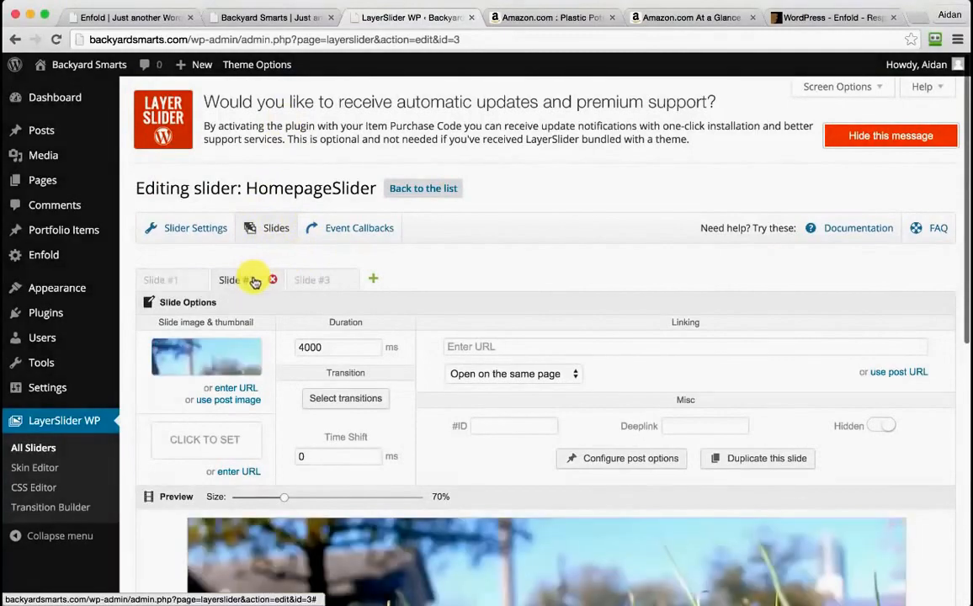
{"action": "scroll", "coordinate": [521, 341], "scroll_direction": "down", "scroll_amount": 4}
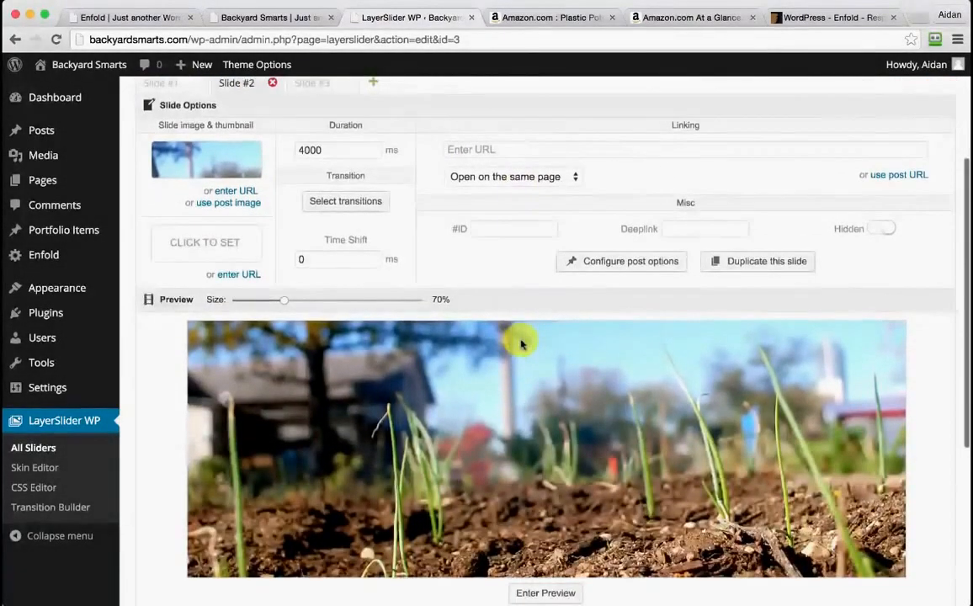
{"action": "scroll", "coordinate": [522, 342], "scroll_direction": "down", "scroll_amount": 2}
{"action": "scroll", "coordinate": [521, 341], "scroll_direction": "down", "scroll_amount": 5}
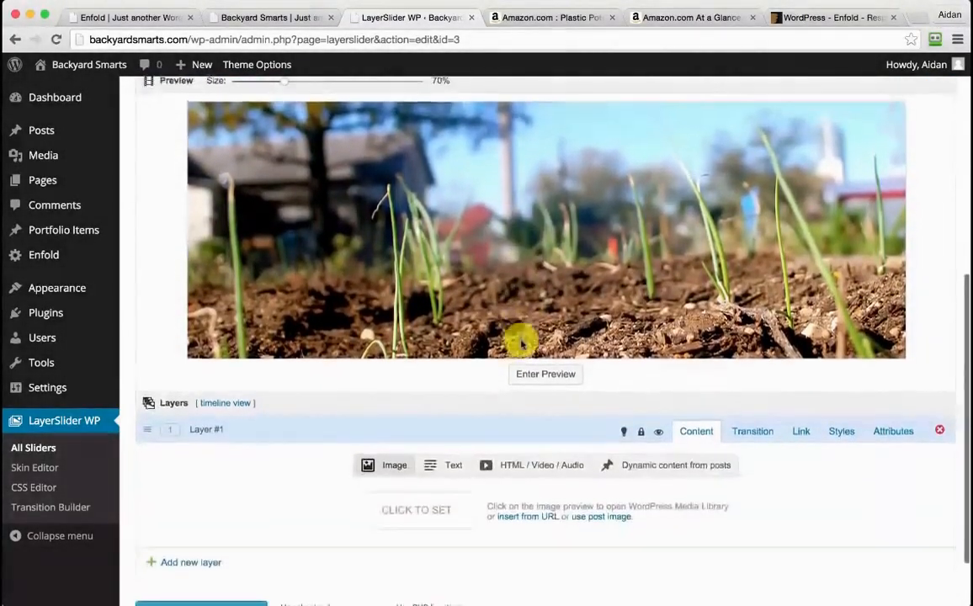
- Add an H1 text layer reading 'Seed Packs' to Slide #2
{"action": "left_click", "coordinate": [179, 488]}
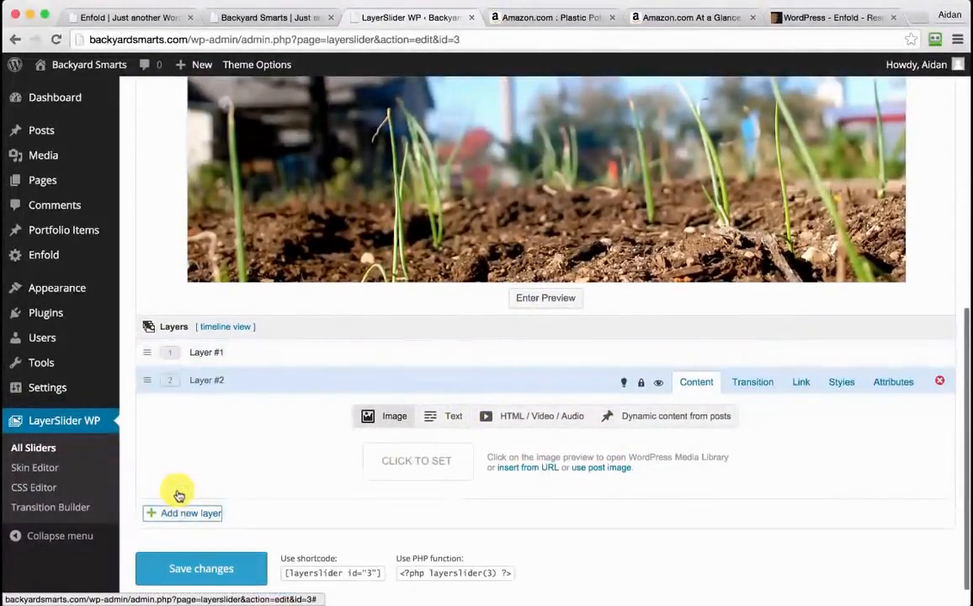
{"action": "left_click", "coordinate": [444, 417]}
{"action": "left_click", "coordinate": [379, 505]}
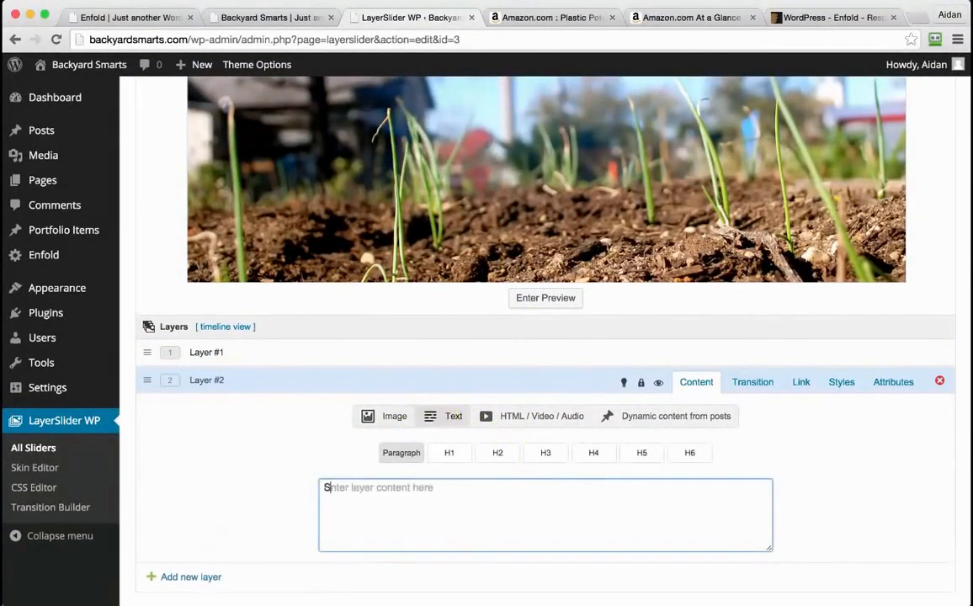
{"action": "type", "text": "Seed Packs"}
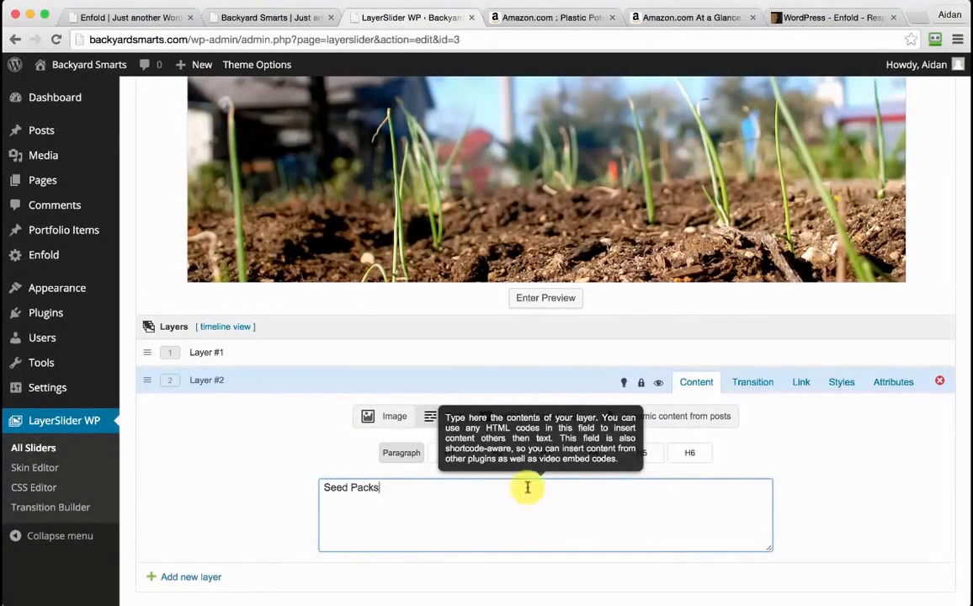
{"action": "left_click", "coordinate": [453, 455]}
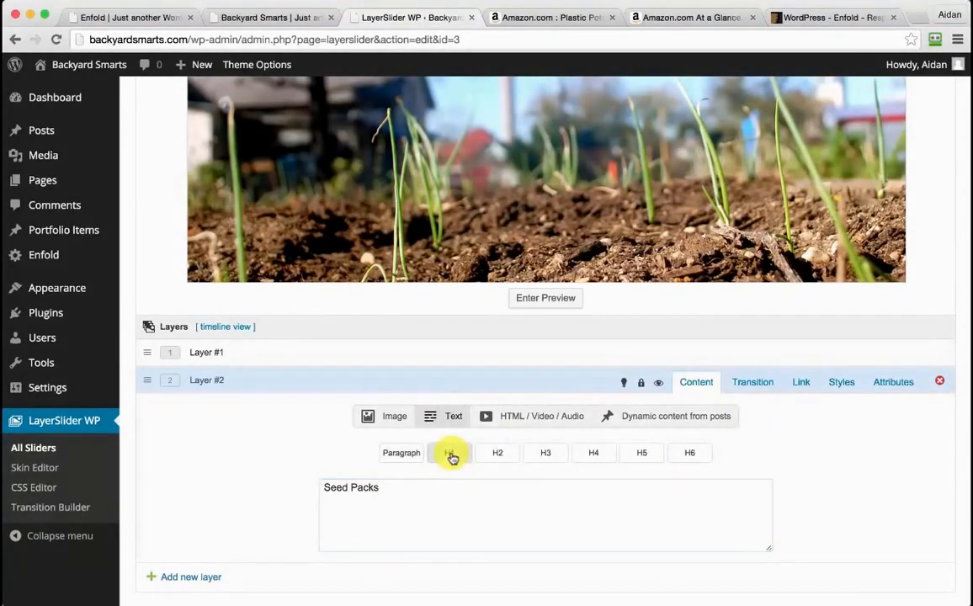
- Give the Seed Packs layer OffsetX 0, white #ffffff colour and font size 60
{"action": "left_click", "coordinate": [757, 384]}
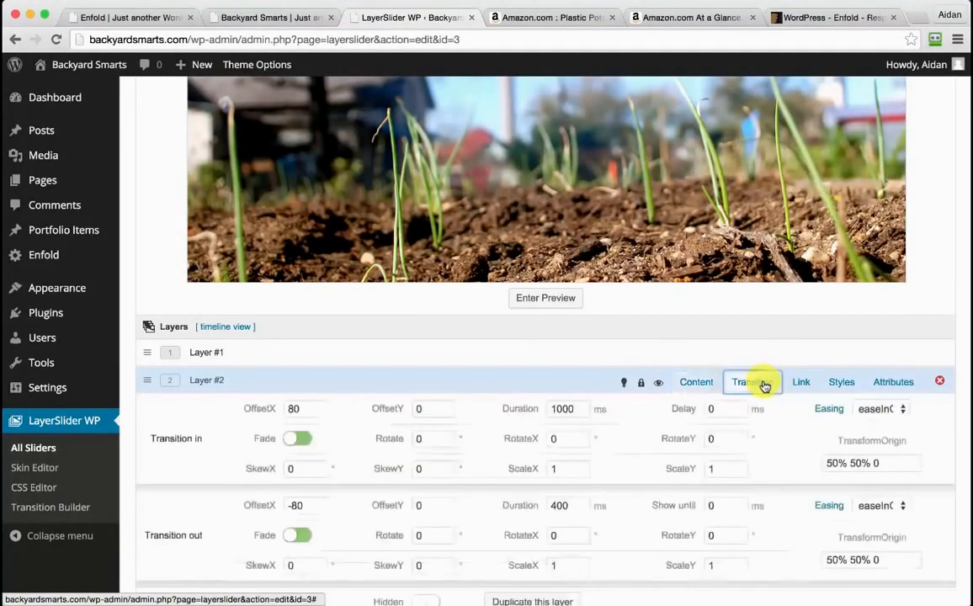
{"action": "double_click", "coordinate": [301, 409]}
{"action": "type", "text": "0"}
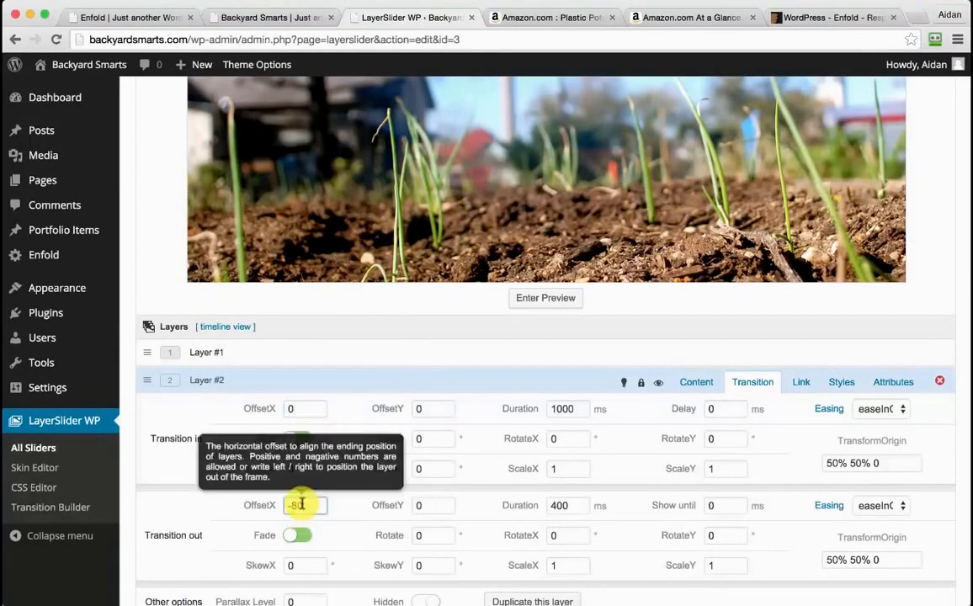
{"action": "type", "text": "0"}
{"action": "left_click", "coordinate": [842, 383]}
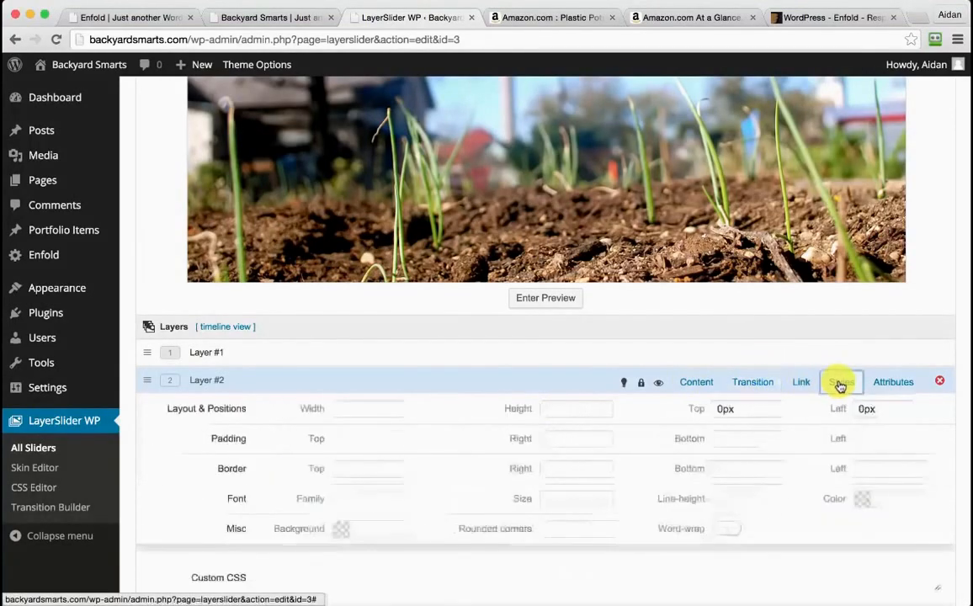
{"action": "left_click", "coordinate": [802, 384]}
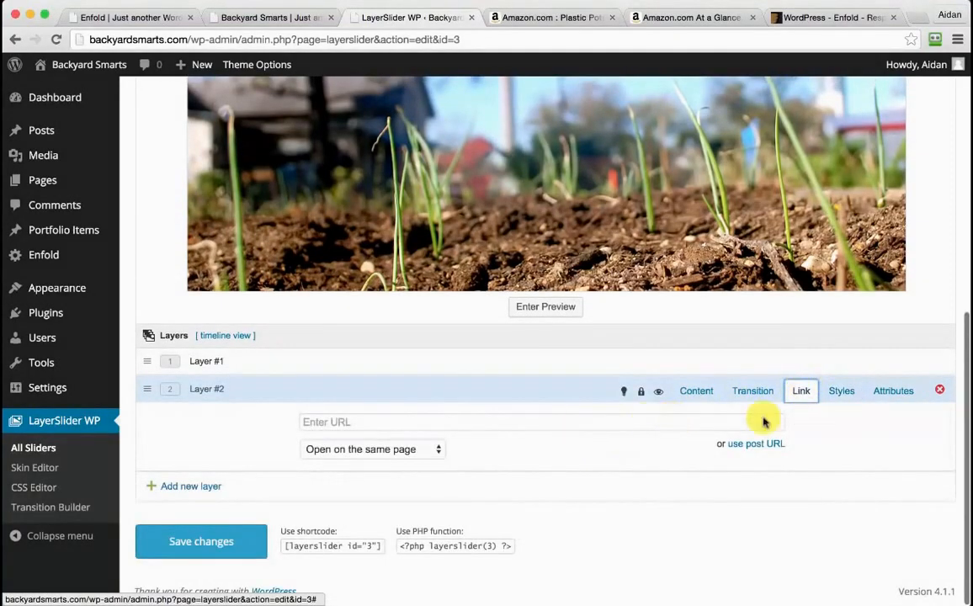
{"action": "left_click", "coordinate": [842, 391]}
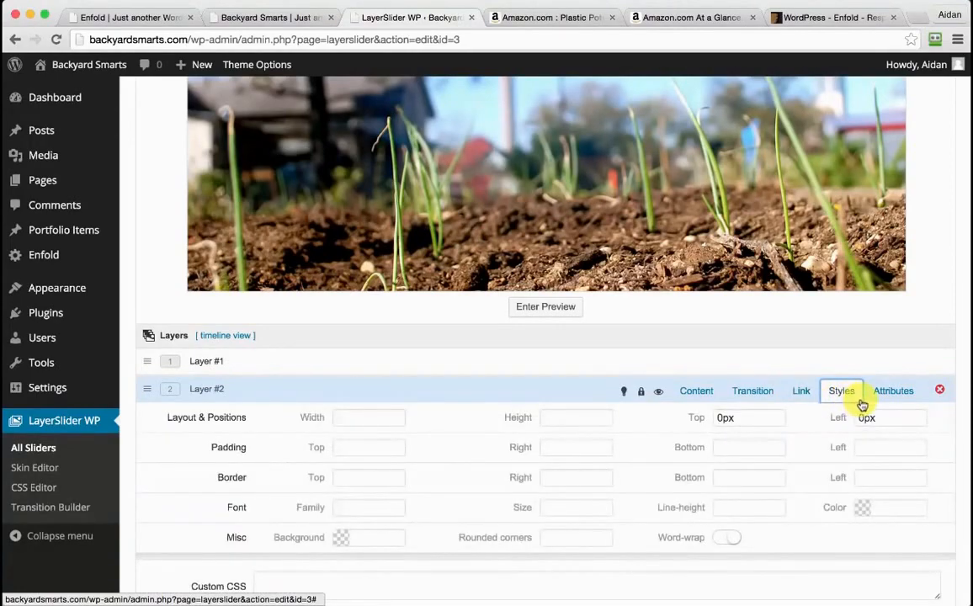
{"action": "left_click", "coordinate": [893, 508]}
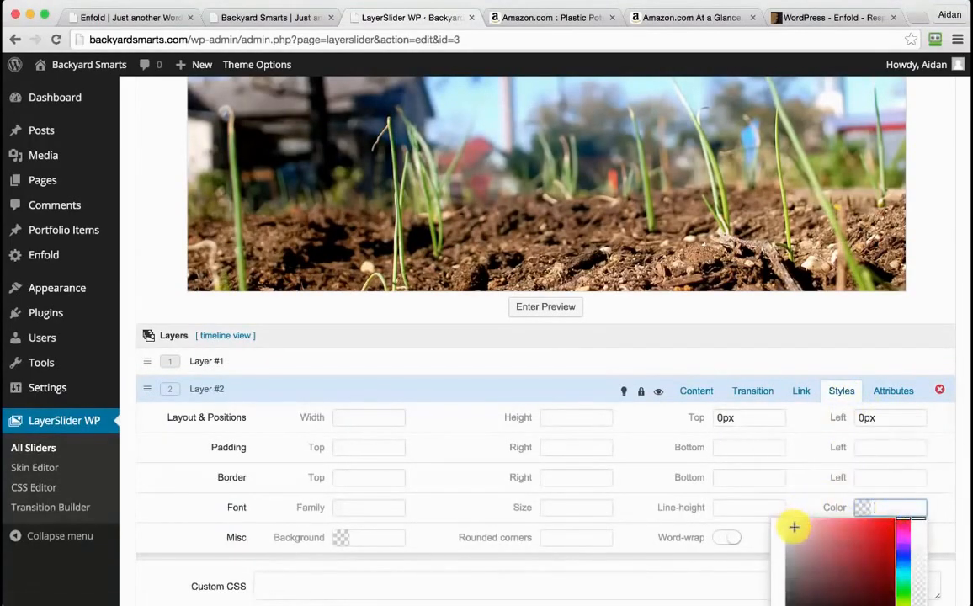
{"action": "left_click", "coordinate": [550, 510]}
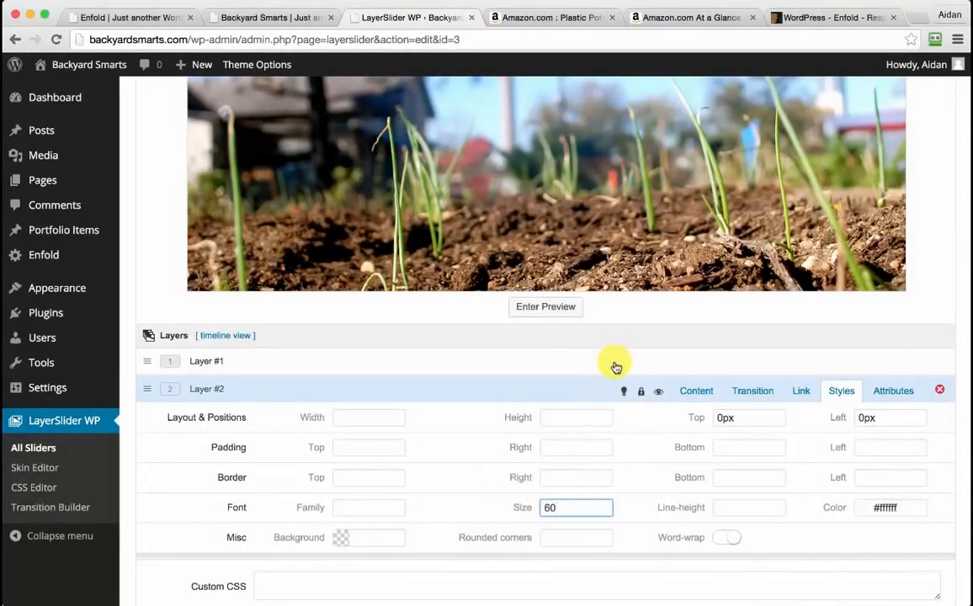
- Position the Seed Packs heading lower-centre (top 332px, left 525px) and save the slider
{"action": "scroll", "coordinate": [579, 421], "scroll_direction": "up", "scroll_amount": 5}
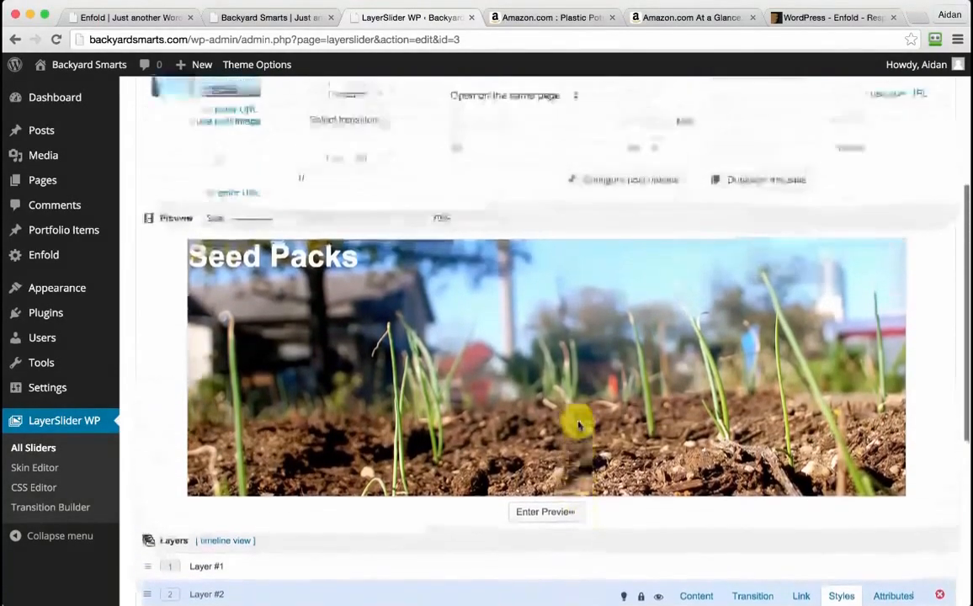
{"action": "left_click_drag", "start_coordinate": [282, 262], "coordinate": [667, 519]}
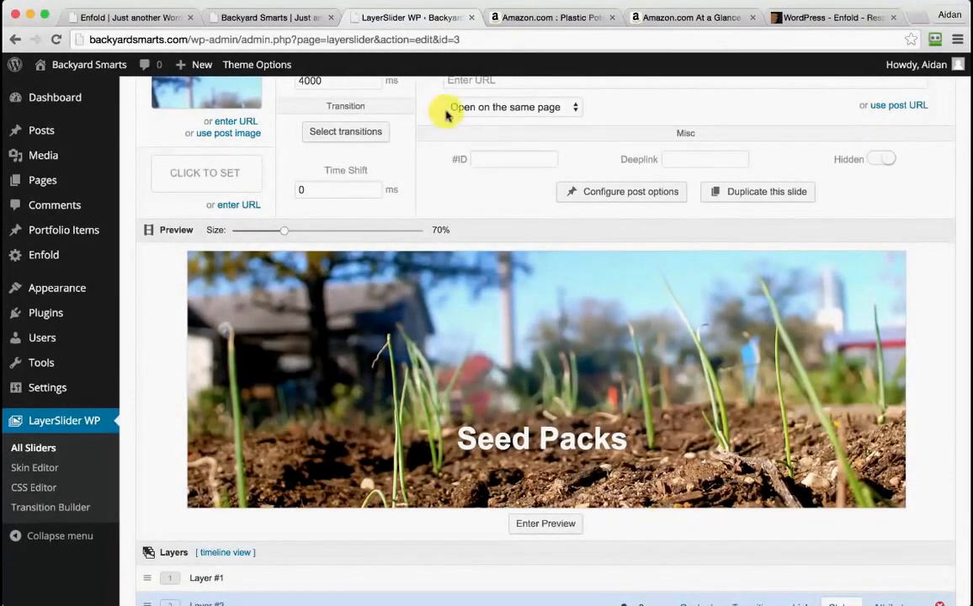
{"action": "scroll", "coordinate": [446, 112], "scroll_direction": "up", "scroll_amount": 2}
{"action": "scroll", "coordinate": [239, 382], "scroll_direction": "down", "scroll_amount": 6}
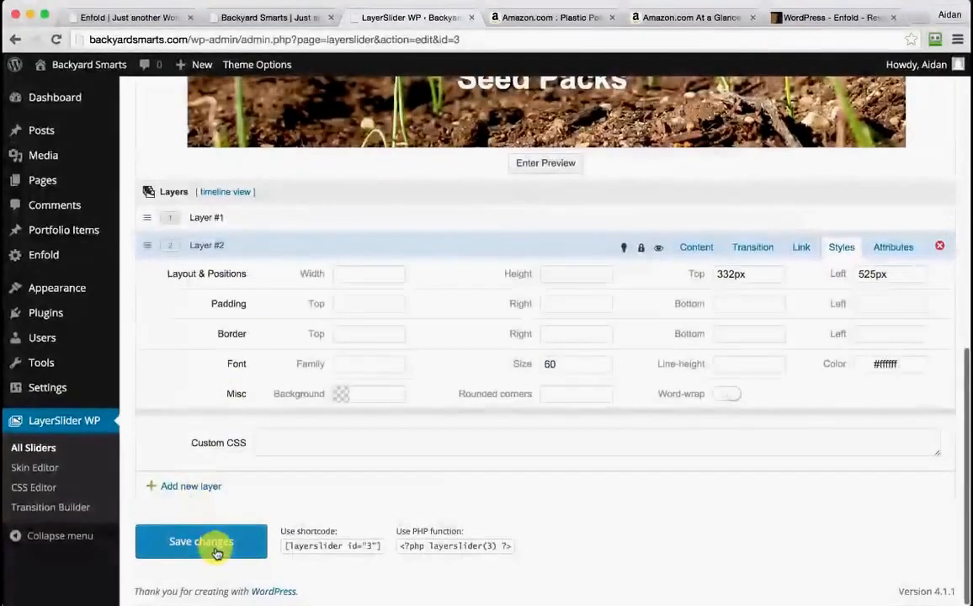
{"action": "left_click", "coordinate": [215, 552]}
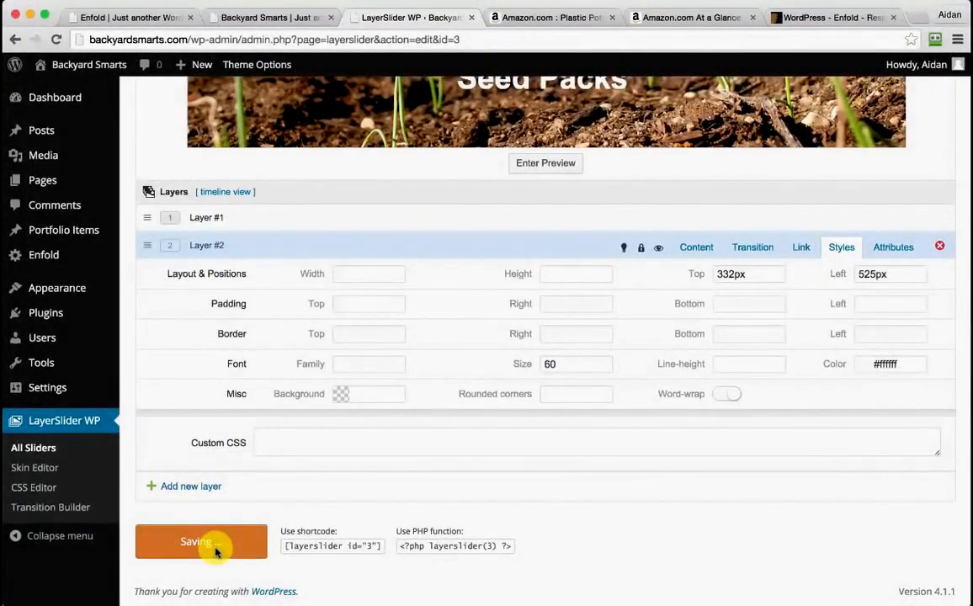
{"action": "scroll", "coordinate": [216, 551], "scroll_direction": "up", "scroll_amount": 6}
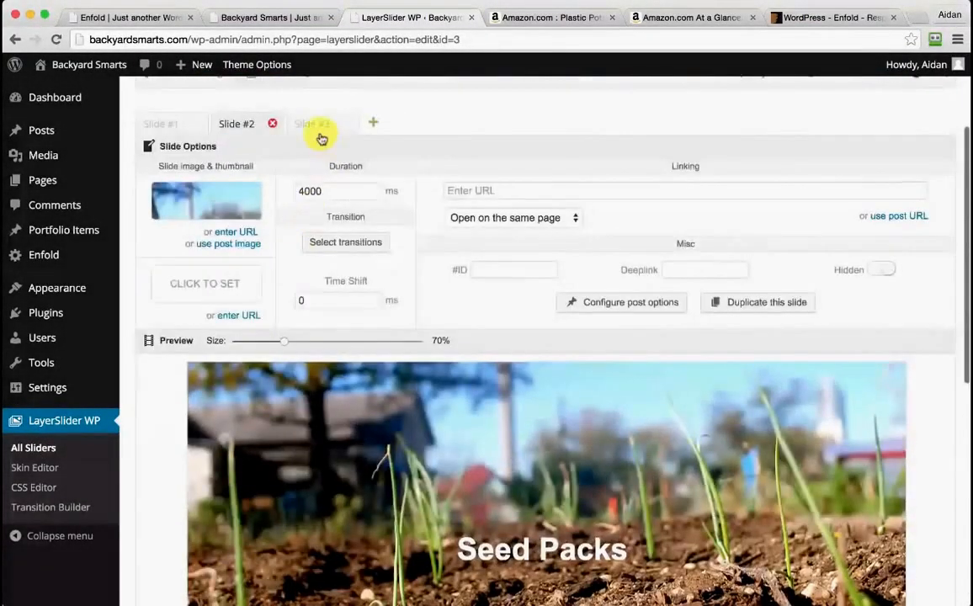
- On Slide #3, add a new H1 text layer with both horizontal offsets set to 0
{"action": "left_click", "coordinate": [320, 126]}
{"action": "scroll", "coordinate": [495, 309], "scroll_direction": "down", "scroll_amount": 5}
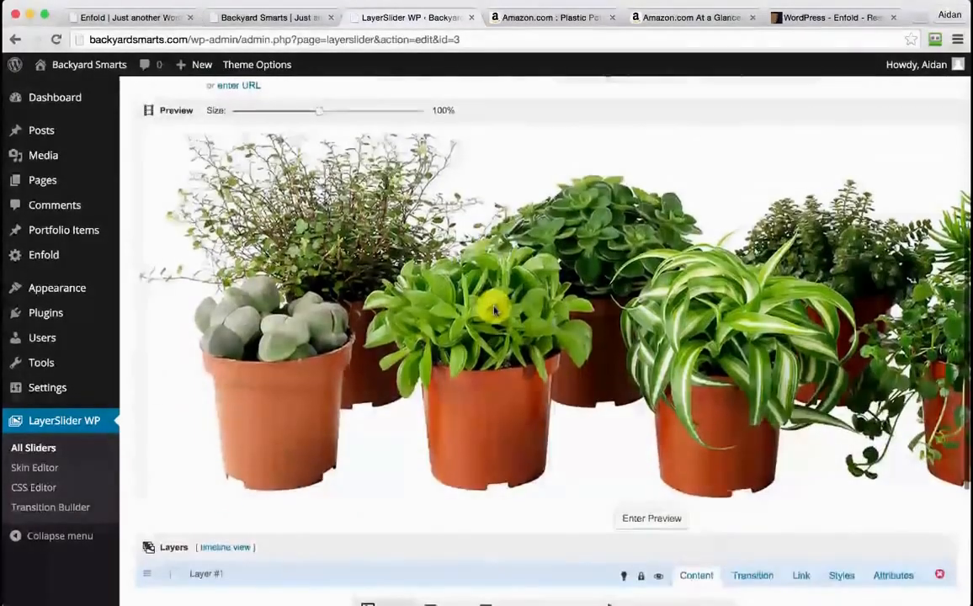
{"action": "scroll", "coordinate": [421, 252], "scroll_direction": "up", "scroll_amount": 1}
{"action": "left_click_drag", "start_coordinate": [302, 173], "coordinate": [291, 177]}
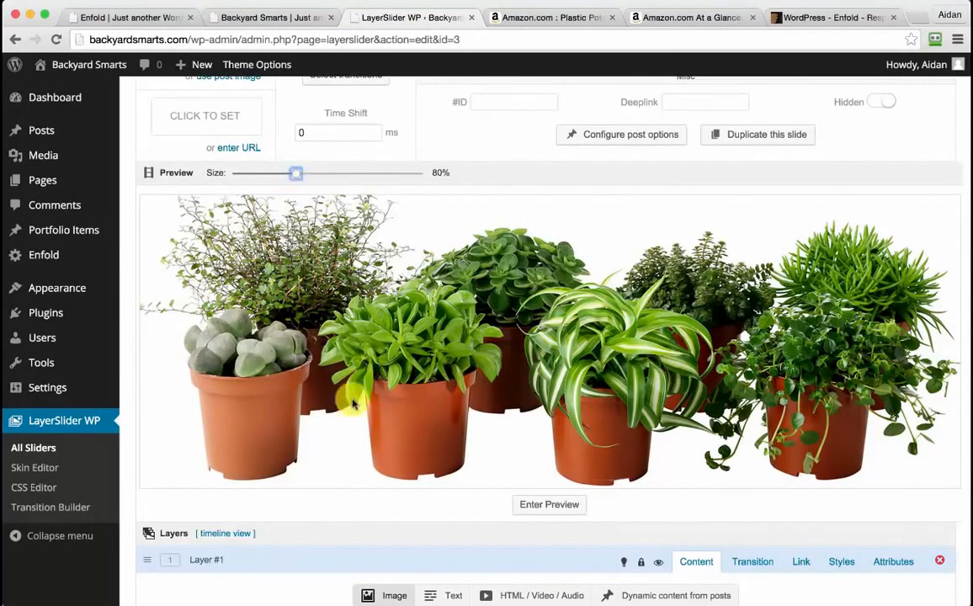
{"action": "scroll", "coordinate": [349, 417], "scroll_direction": "down", "scroll_amount": 5}
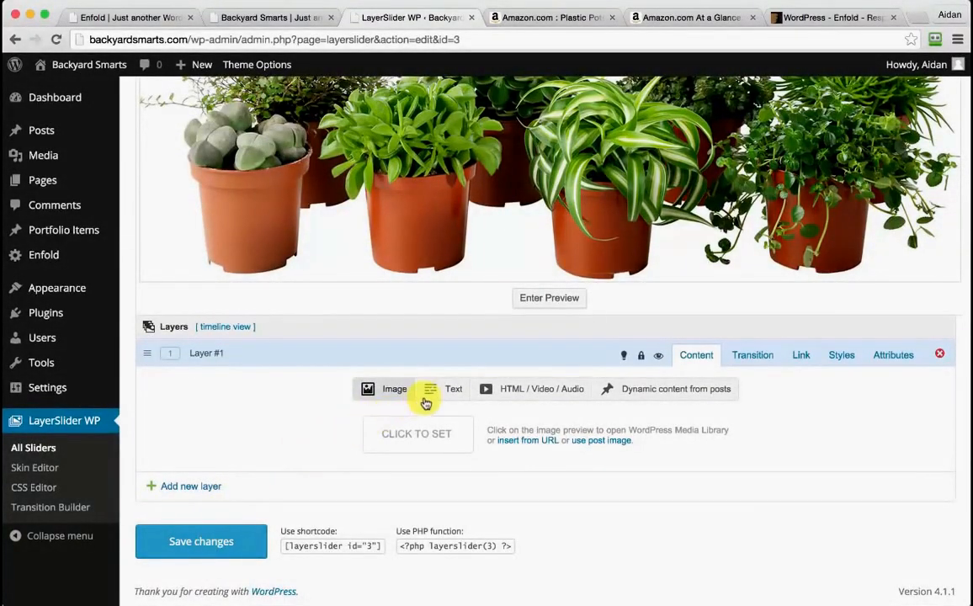
{"action": "left_click", "coordinate": [186, 486]}
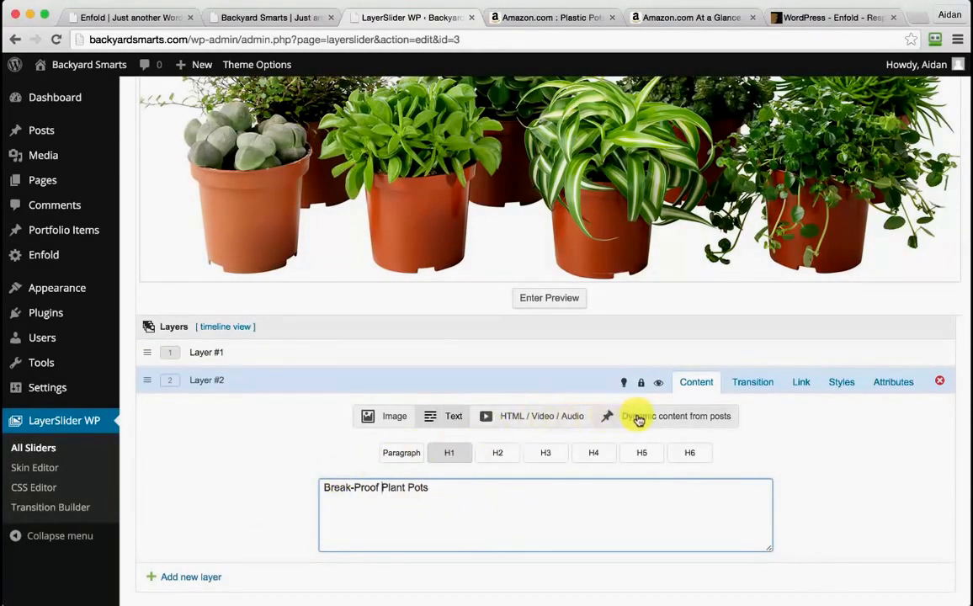
{"action": "left_click", "coordinate": [757, 384]}
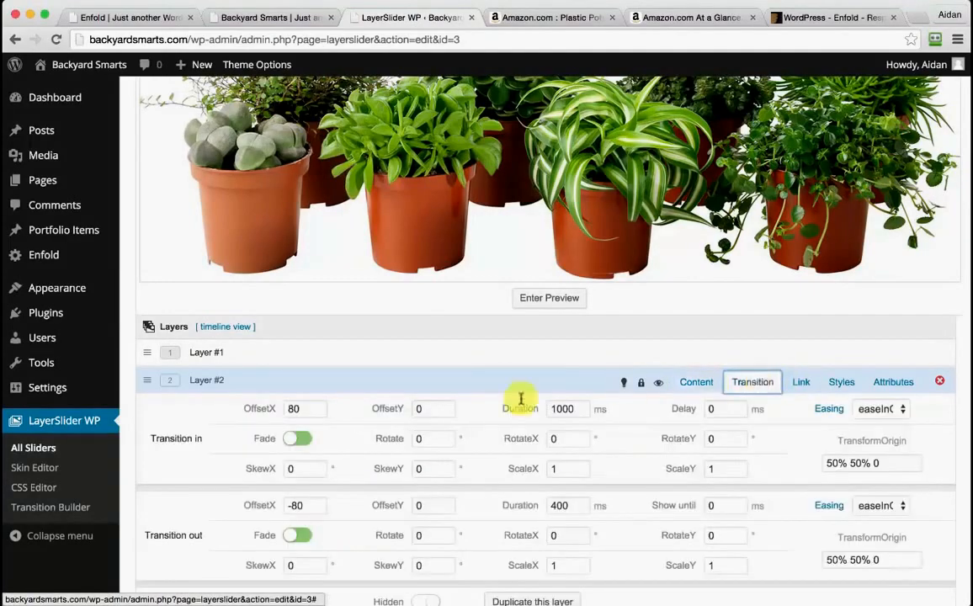
{"action": "double_click", "coordinate": [306, 407]}
{"action": "type", "text": "0"}
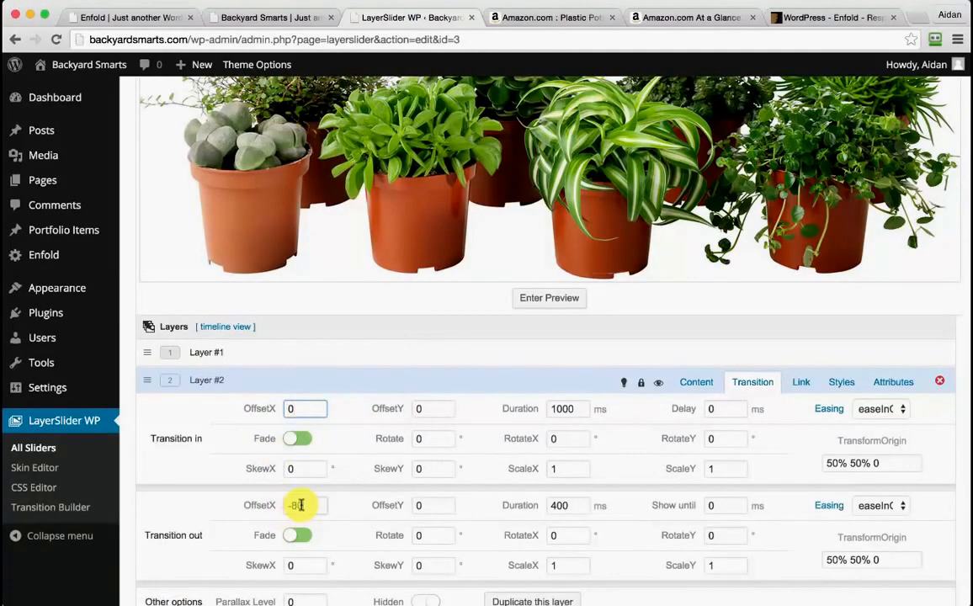
{"action": "double_click", "coordinate": [300, 504]}
{"action": "type", "text": "0"}
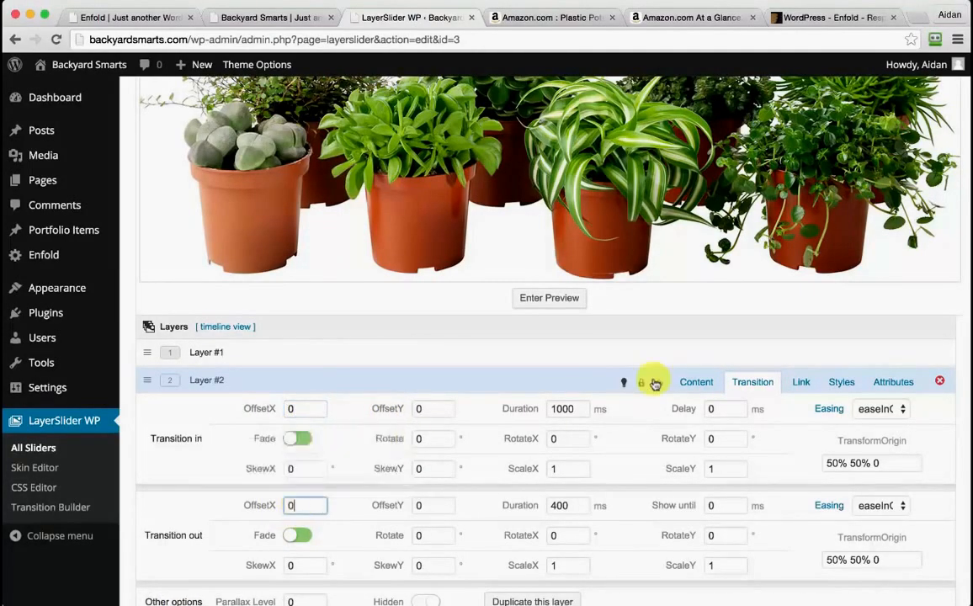
- Style the heading layer with font colour #1c1c1c and font size 60
{"action": "left_click", "coordinate": [843, 382]}
{"action": "left_click", "coordinate": [889, 505]}
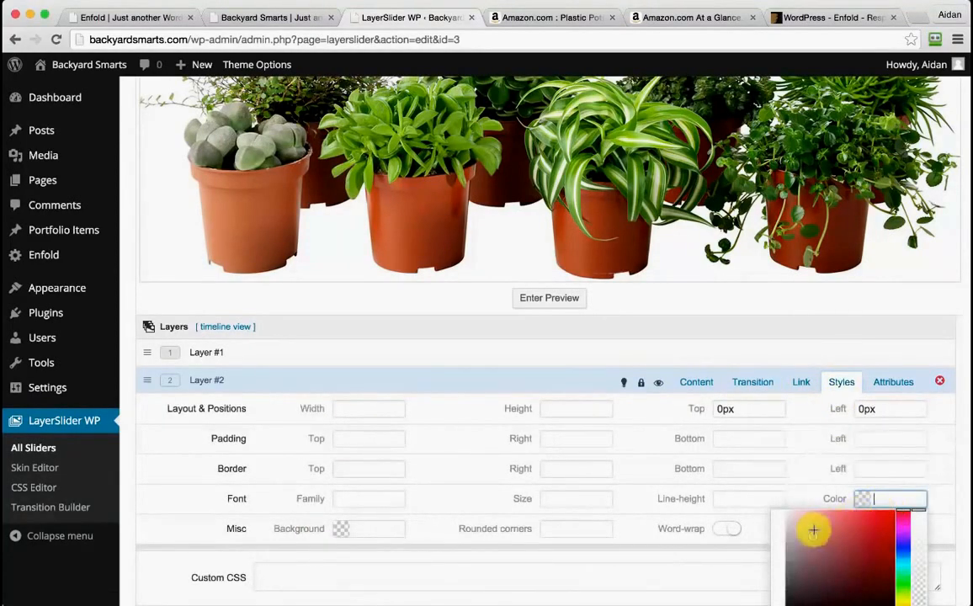
{"action": "left_click_drag", "start_coordinate": [813, 527], "coordinate": [785, 604]}
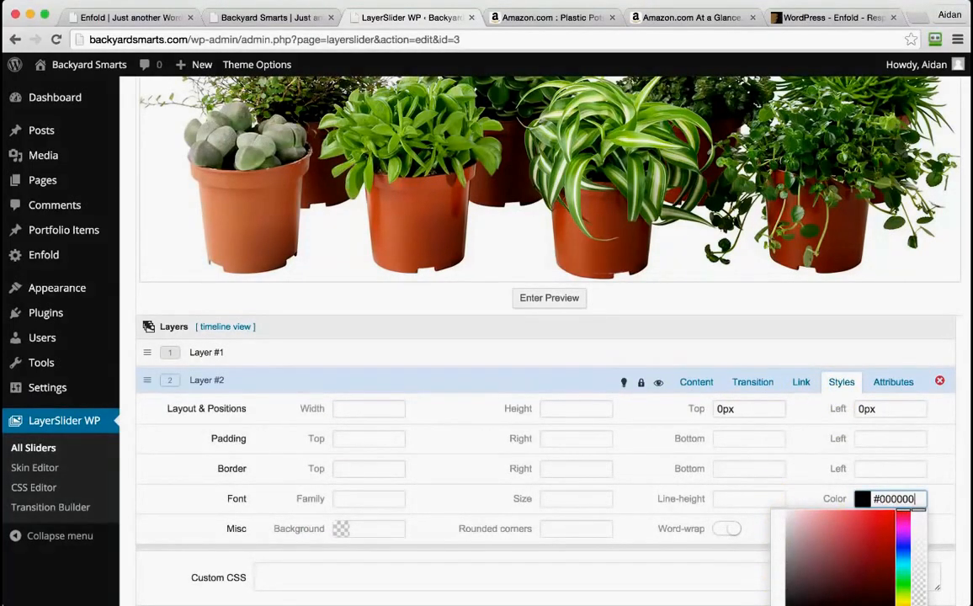
{"action": "scroll", "coordinate": [791, 546], "scroll_direction": "down", "scroll_amount": 1}
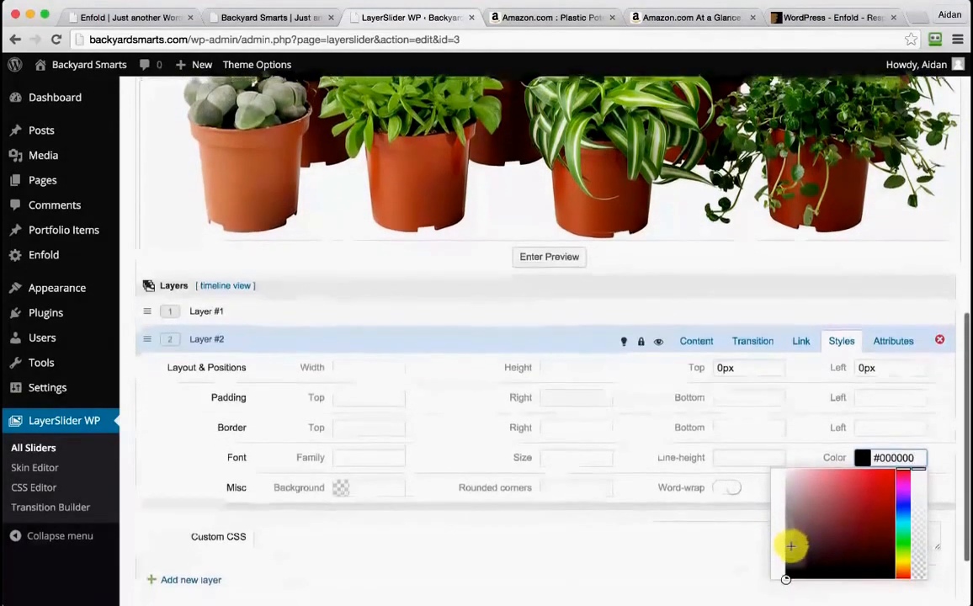
{"action": "left_click", "coordinate": [789, 563]}
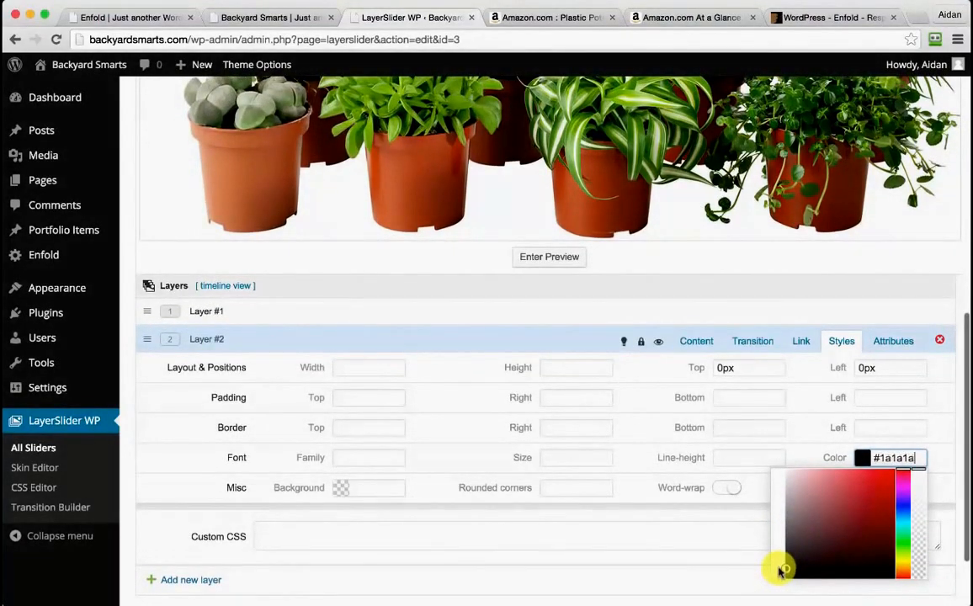
{"action": "left_click", "coordinate": [561, 458]}
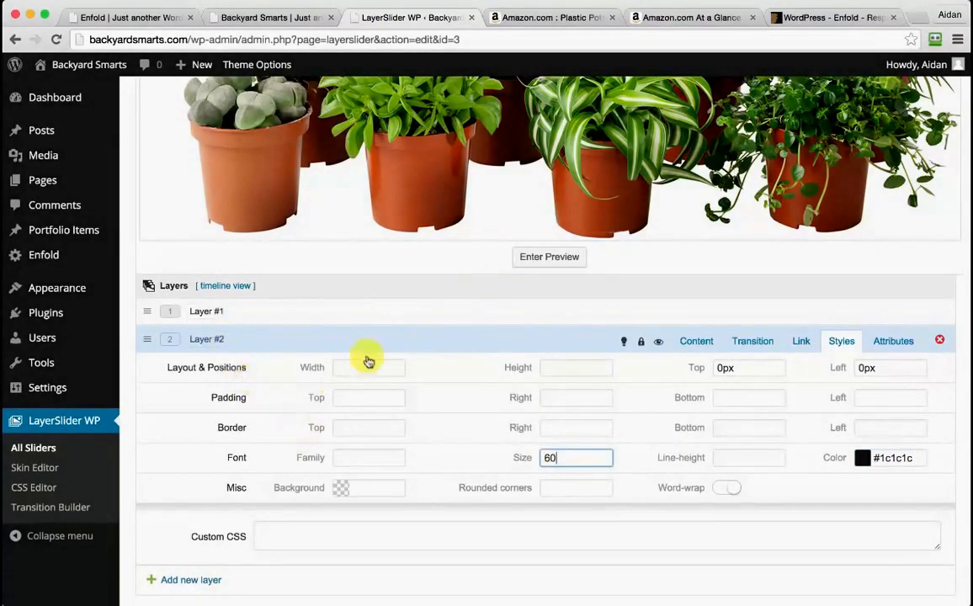
{"action": "scroll", "coordinate": [397, 318], "scroll_direction": "up", "scroll_amount": 5}
- Drag the Break-Proof Plant Pots heading to the slide's top right and save the slider
{"action": "scroll", "coordinate": [261, 244], "scroll_direction": "up", "scroll_amount": 3}
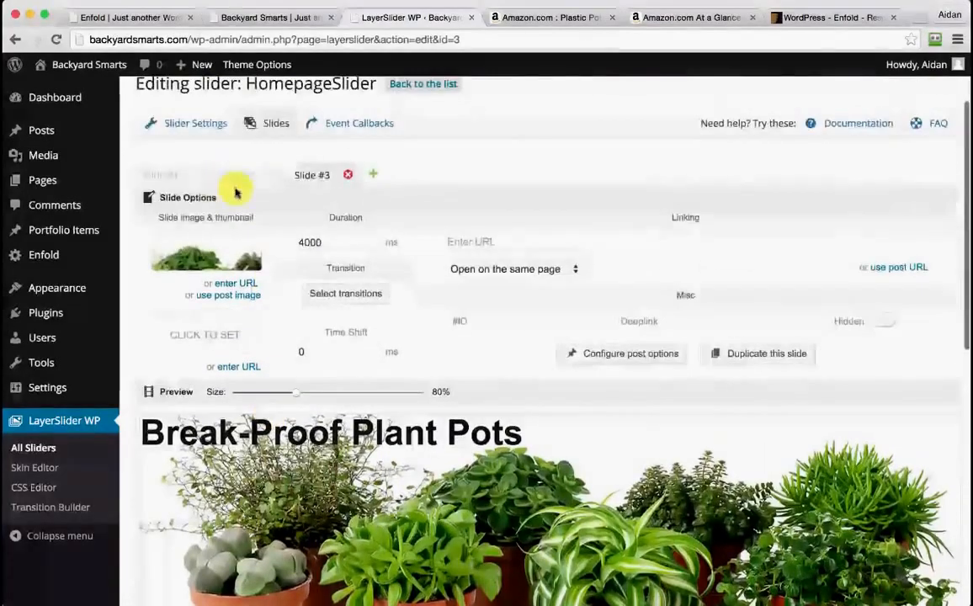
{"action": "scroll", "coordinate": [311, 394], "scroll_direction": "down", "scroll_amount": 5}
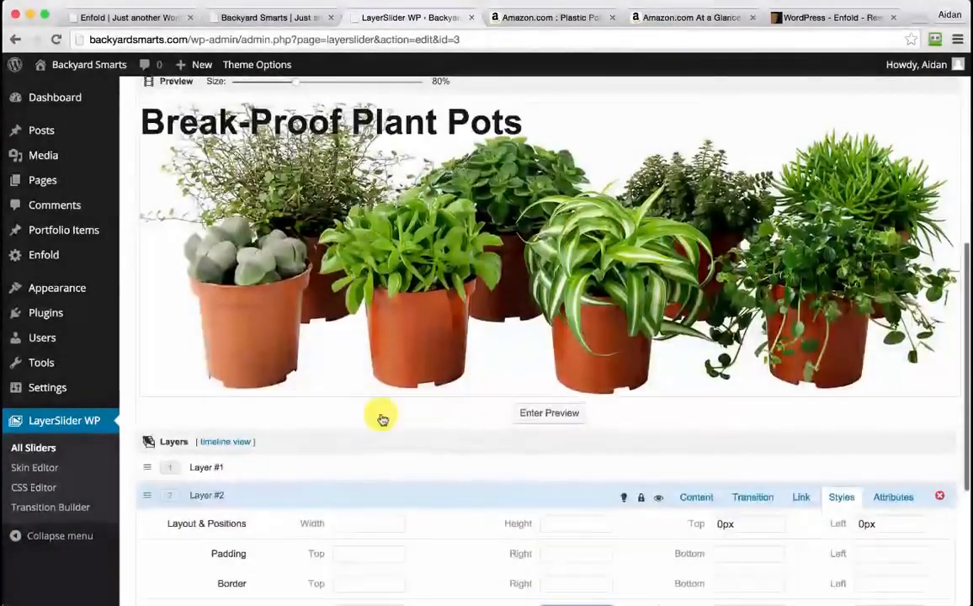
{"action": "left_click", "coordinate": [696, 496]}
{"action": "left_click_drag", "start_coordinate": [387, 122], "coordinate": [735, 119]}
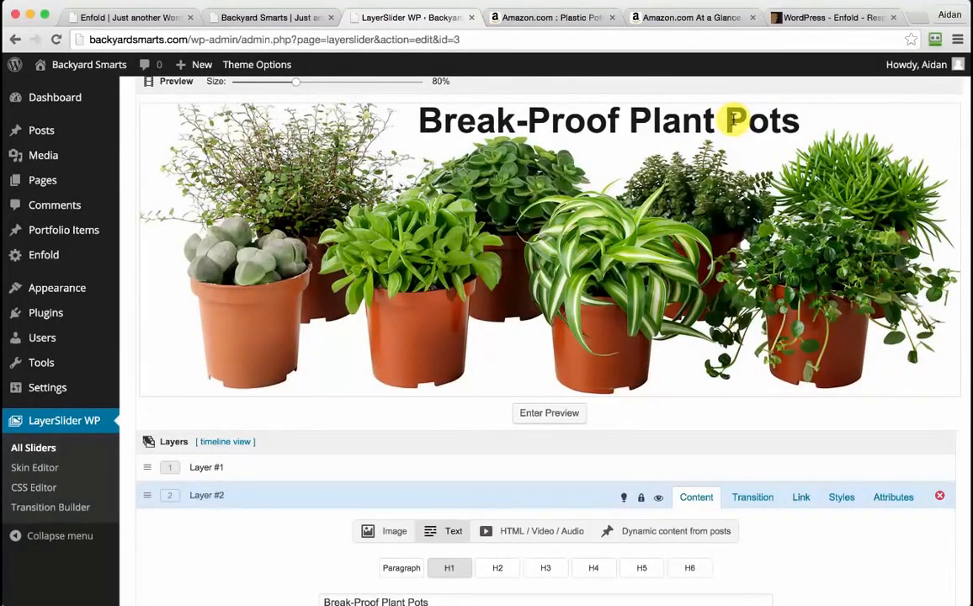
{"action": "scroll", "coordinate": [734, 122], "scroll_direction": "down", "scroll_amount": 3}
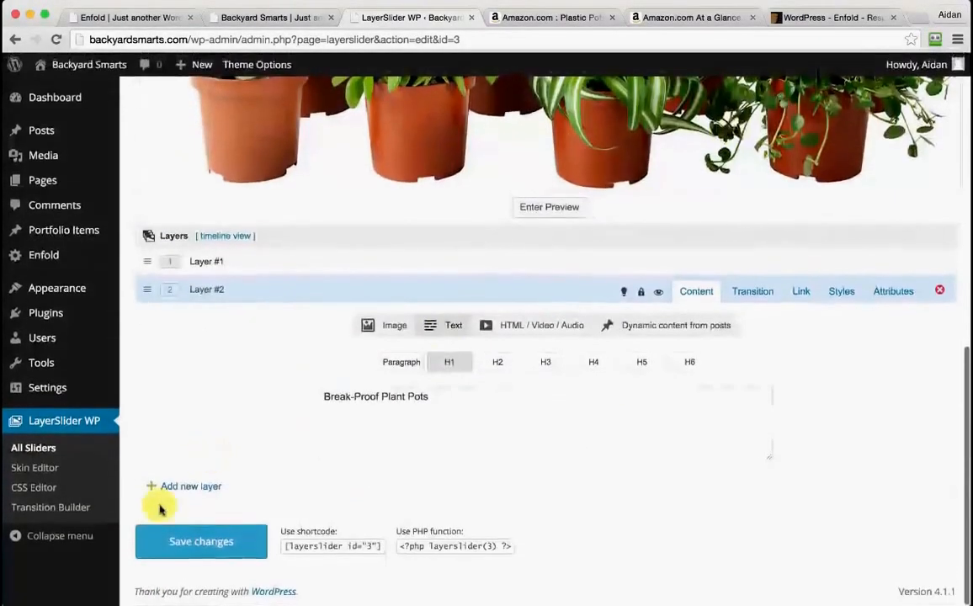
{"action": "left_click", "coordinate": [198, 548]}
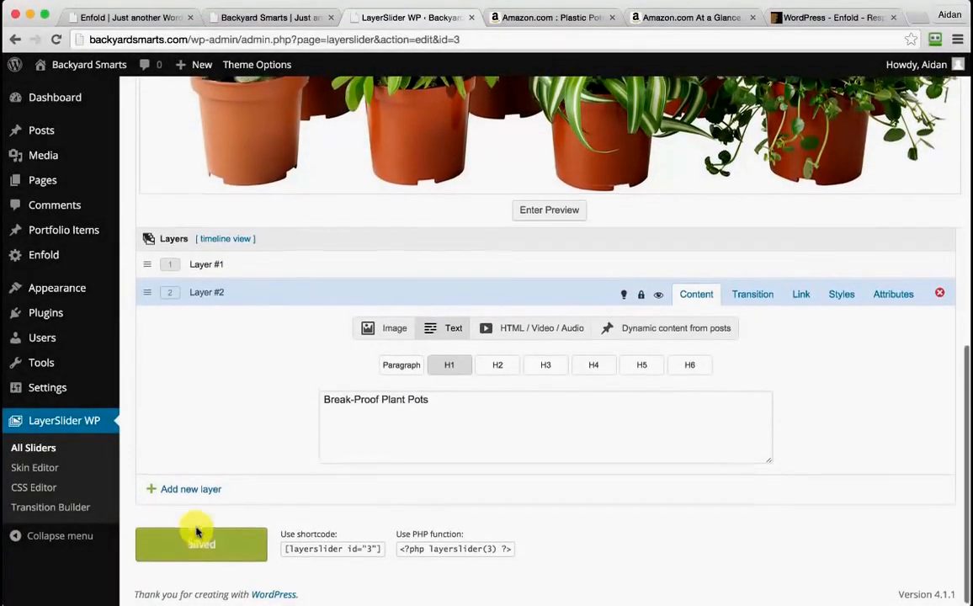
{"action": "scroll", "coordinate": [197, 543], "scroll_direction": "up", "scroll_amount": 10}
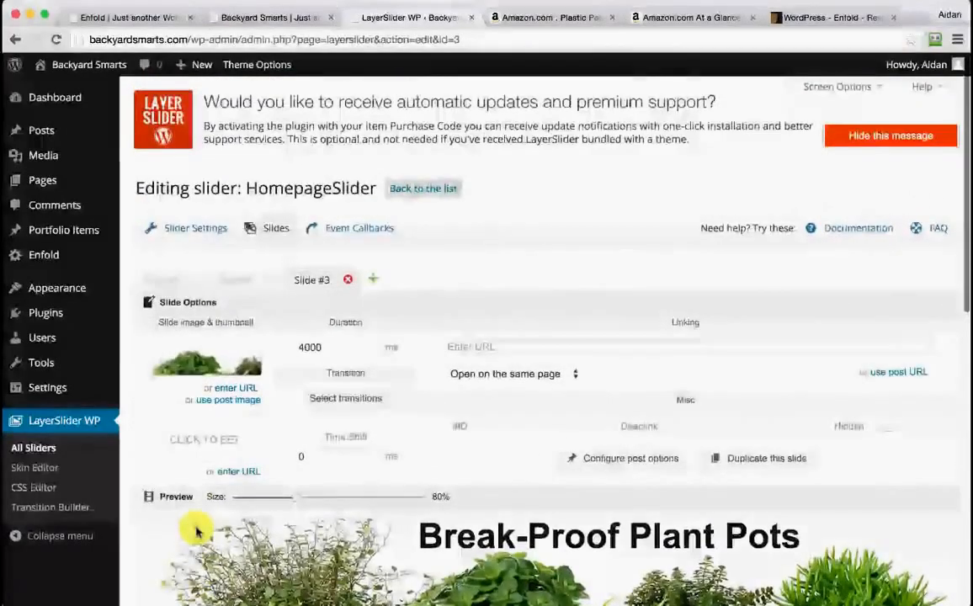
{"action": "scroll", "coordinate": [196, 526], "scroll_direction": "down", "scroll_amount": 10}
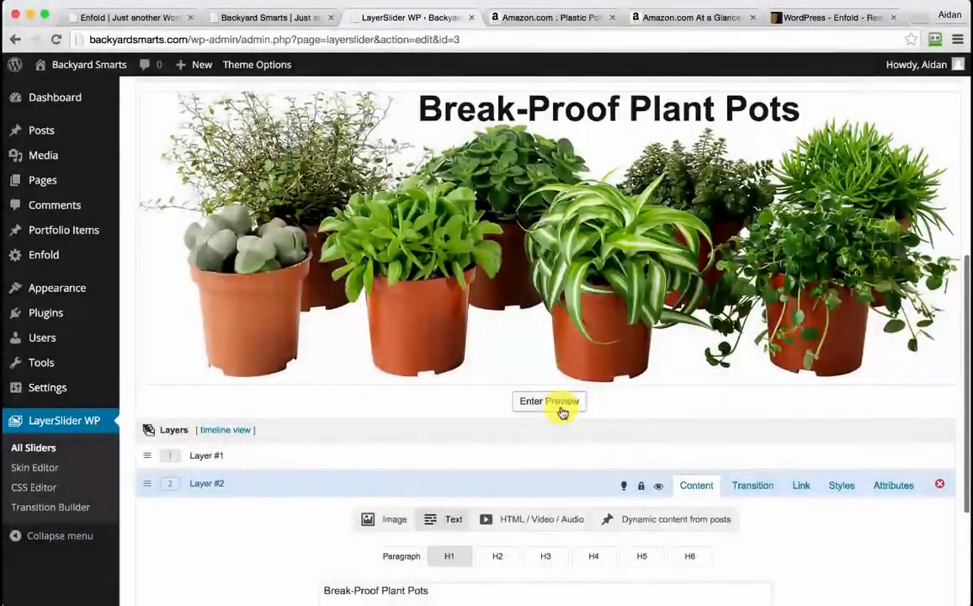
{"action": "left_click", "coordinate": [562, 409]}
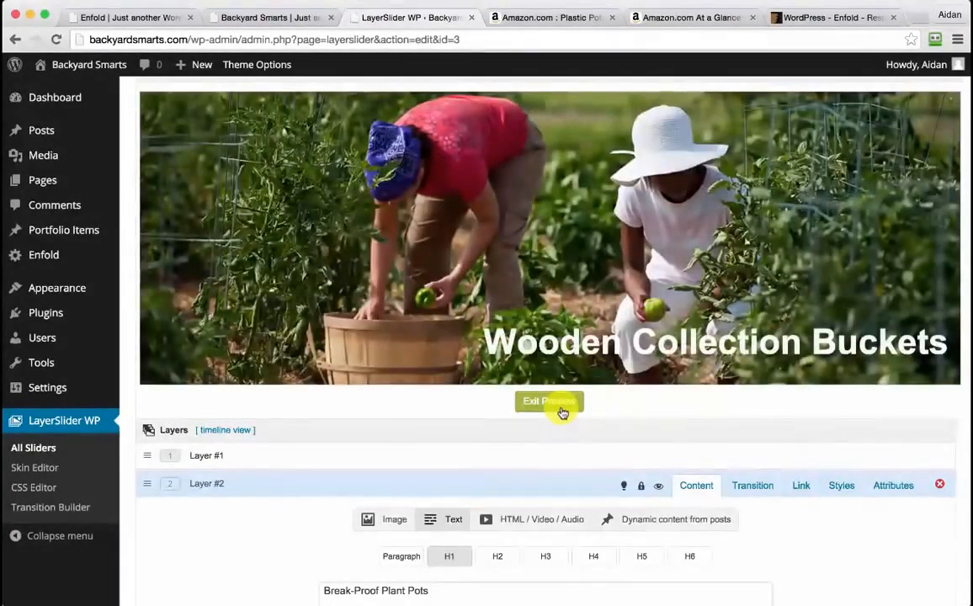
{"action": "left_click", "coordinate": [561, 409]}
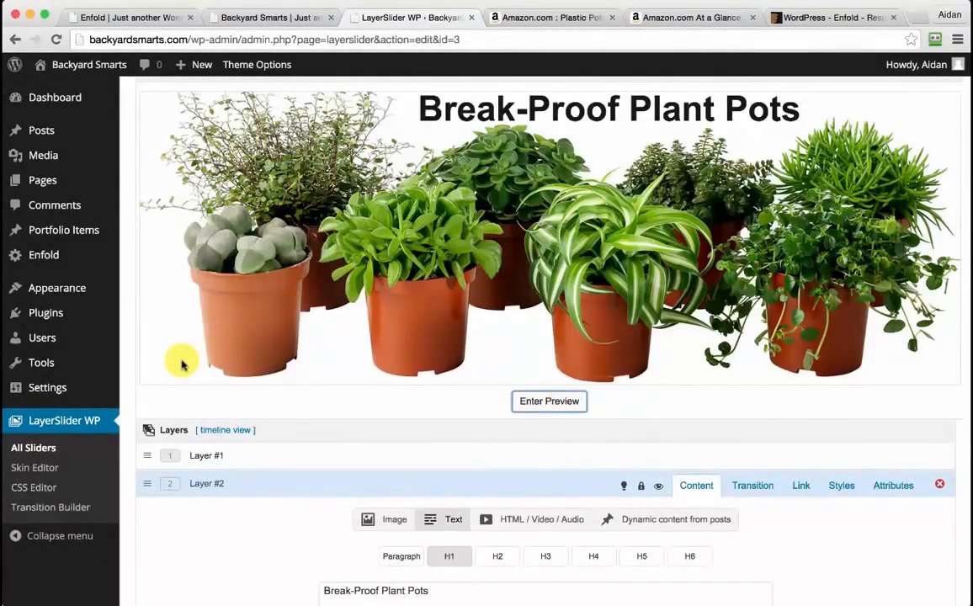
{"action": "mouse_move", "coordinate": [46, 187]}
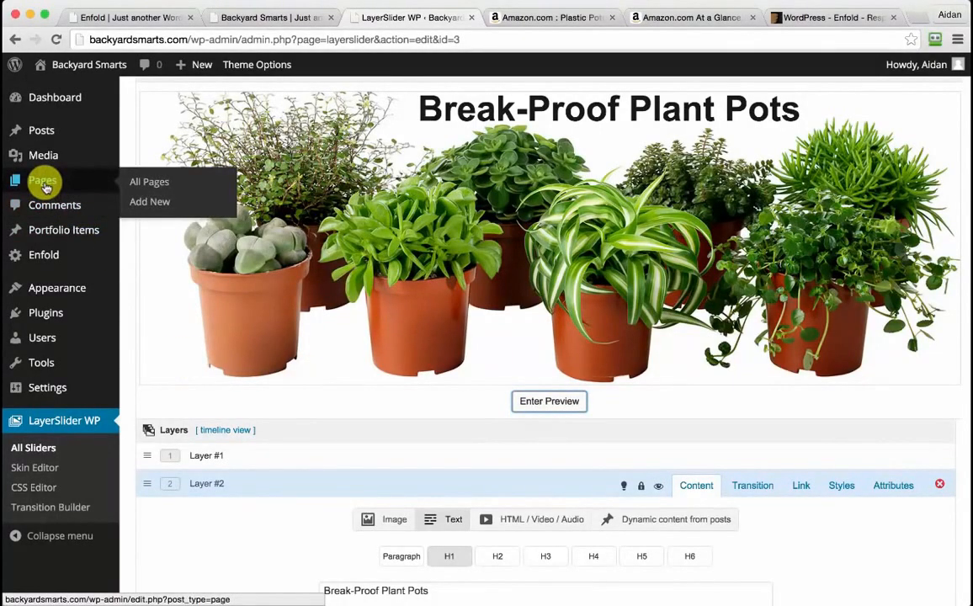
- Create a new page titled 'Backyard Smarts', dismiss both tips, and use the Advanced Layout Editor
{"action": "left_click", "coordinate": [148, 204]}
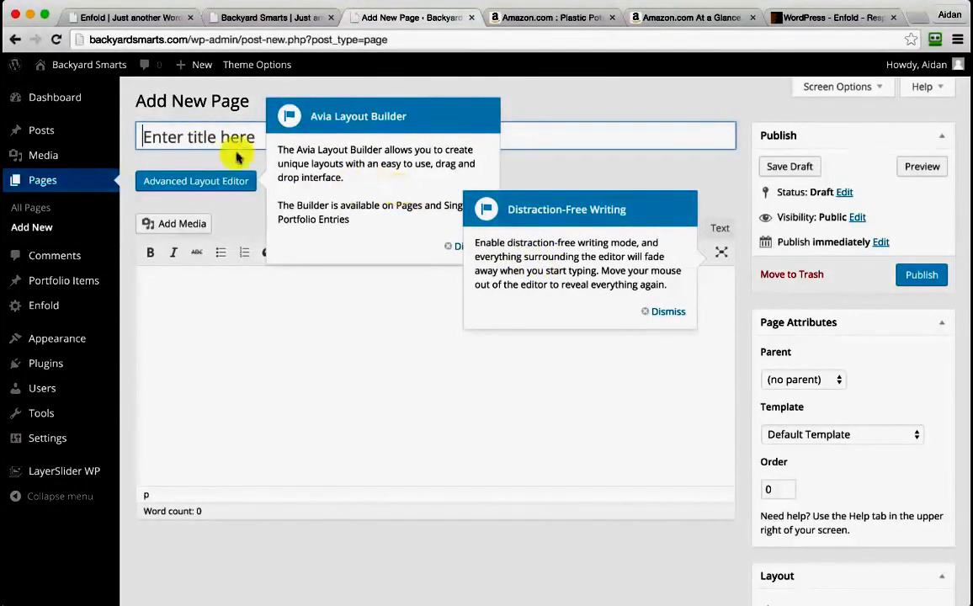
{"action": "left_click", "coordinate": [672, 312]}
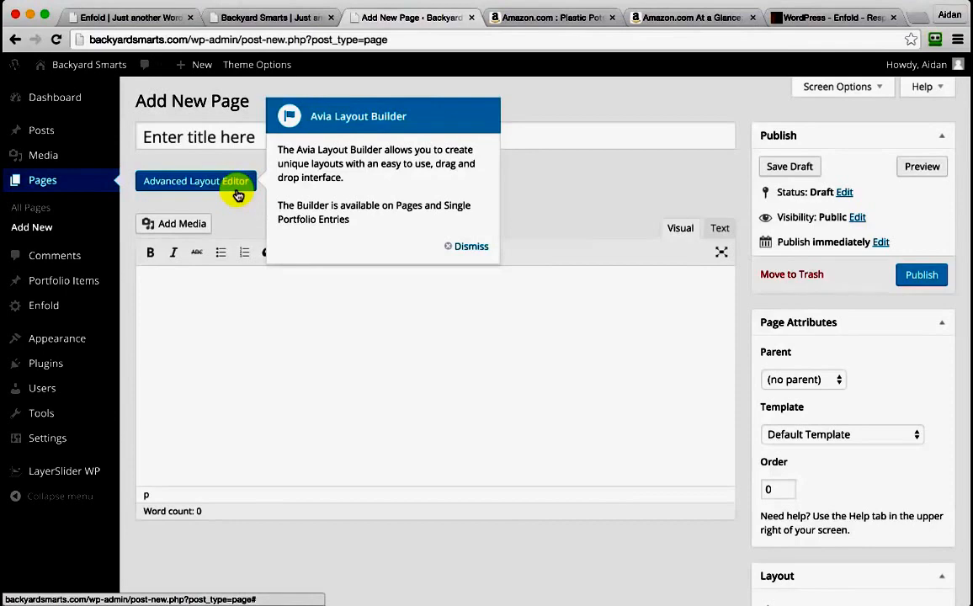
{"action": "left_click", "coordinate": [473, 246]}
{"action": "left_click", "coordinate": [298, 133]}
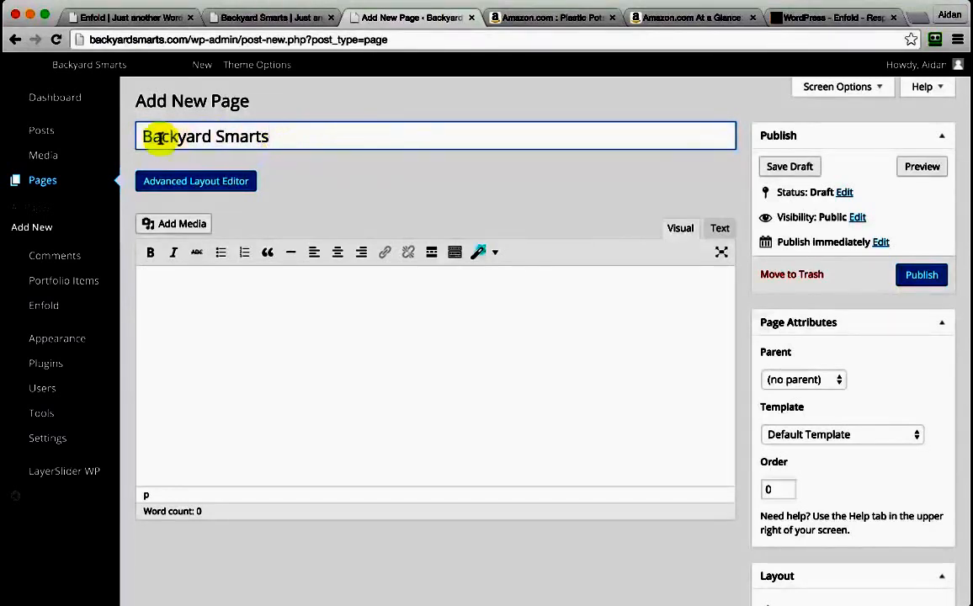
{"action": "left_click", "coordinate": [226, 180]}
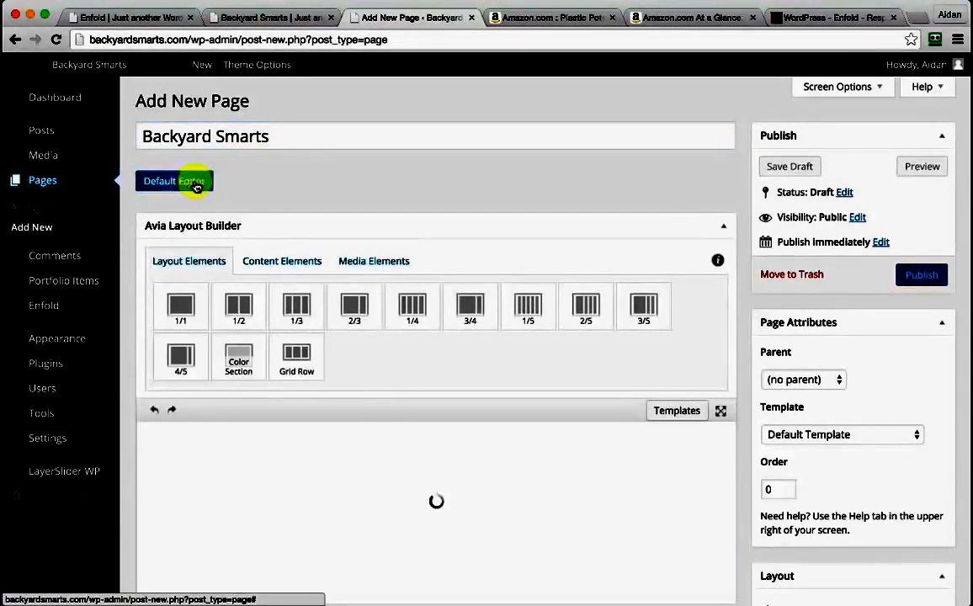
- Add a full-width column and two half-width columns as a test, then delete all three
{"action": "scroll", "coordinate": [294, 211], "scroll_direction": "down", "scroll_amount": 3}
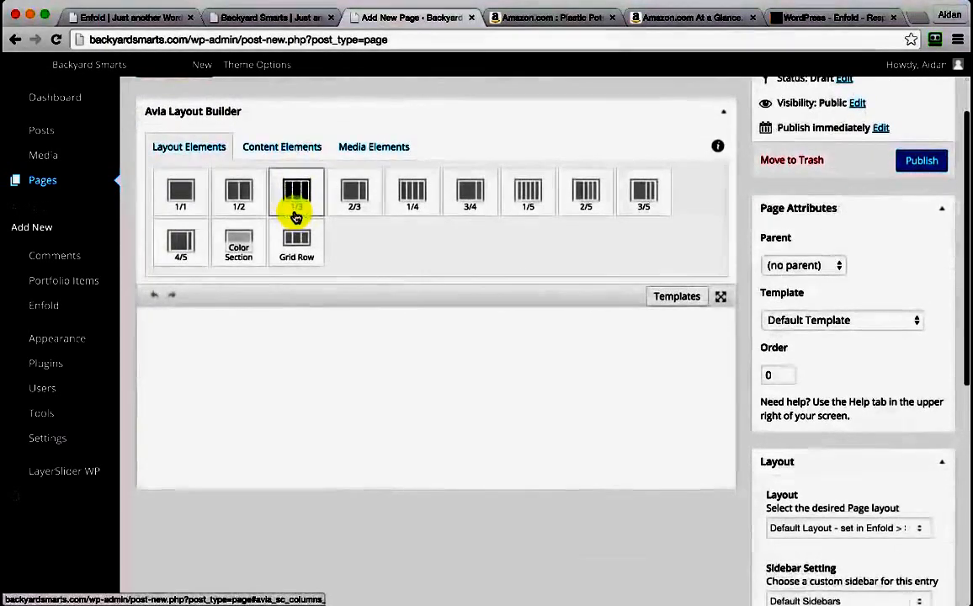
{"action": "left_click", "coordinate": [278, 147]}
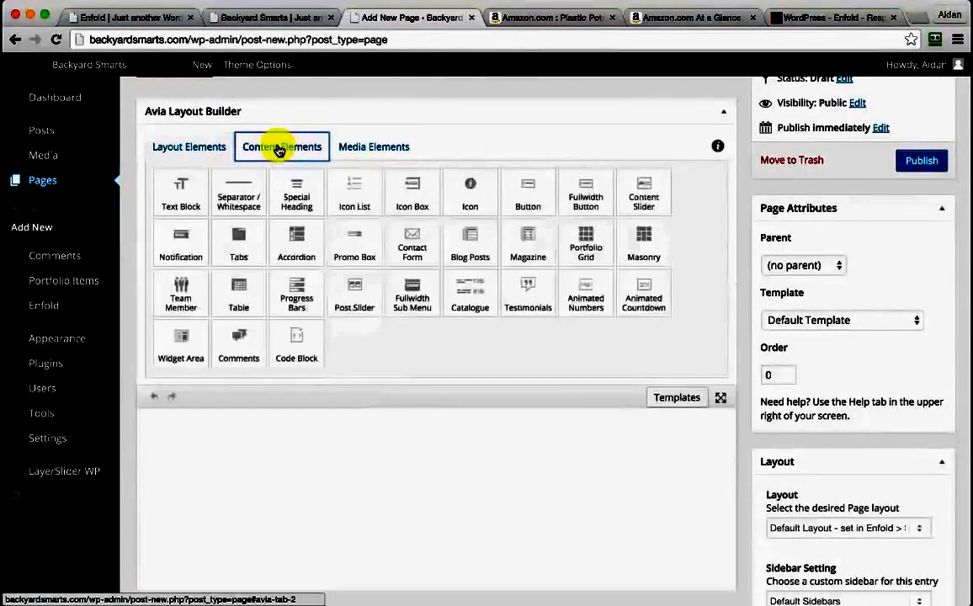
{"action": "left_click", "coordinate": [373, 149]}
{"action": "left_click", "coordinate": [189, 148]}
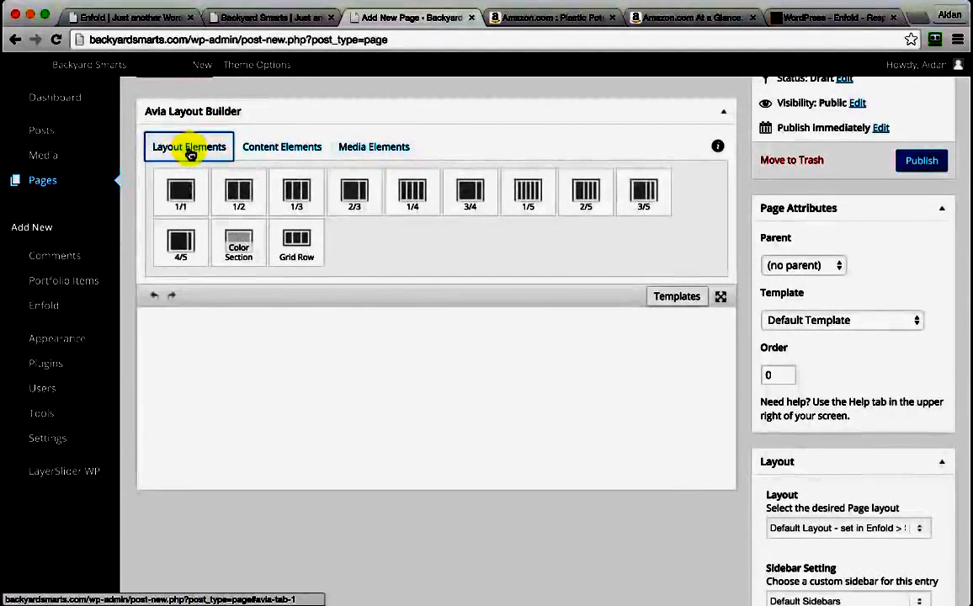
{"action": "left_click", "coordinate": [180, 192]}
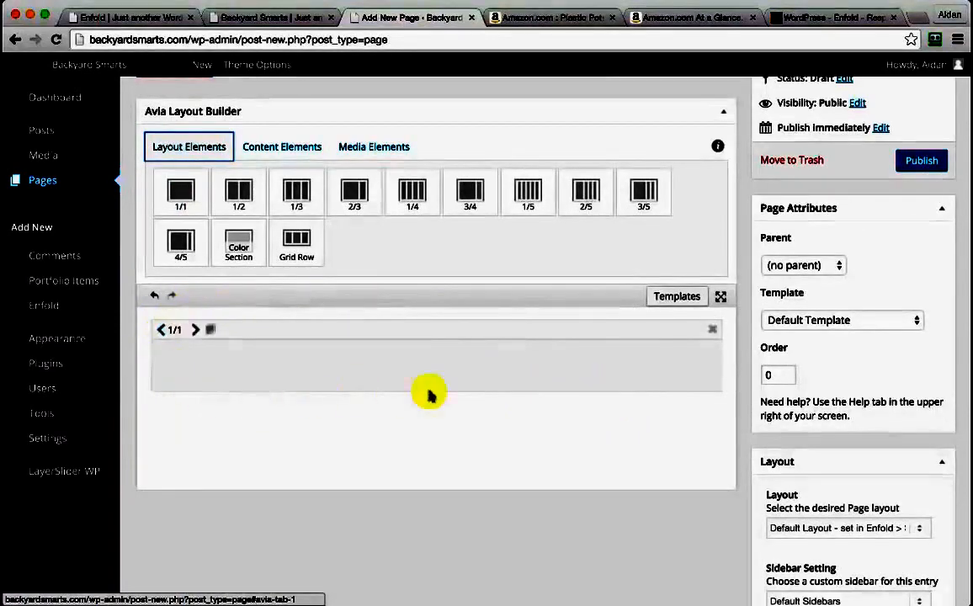
{"action": "left_click", "coordinate": [238, 191]}
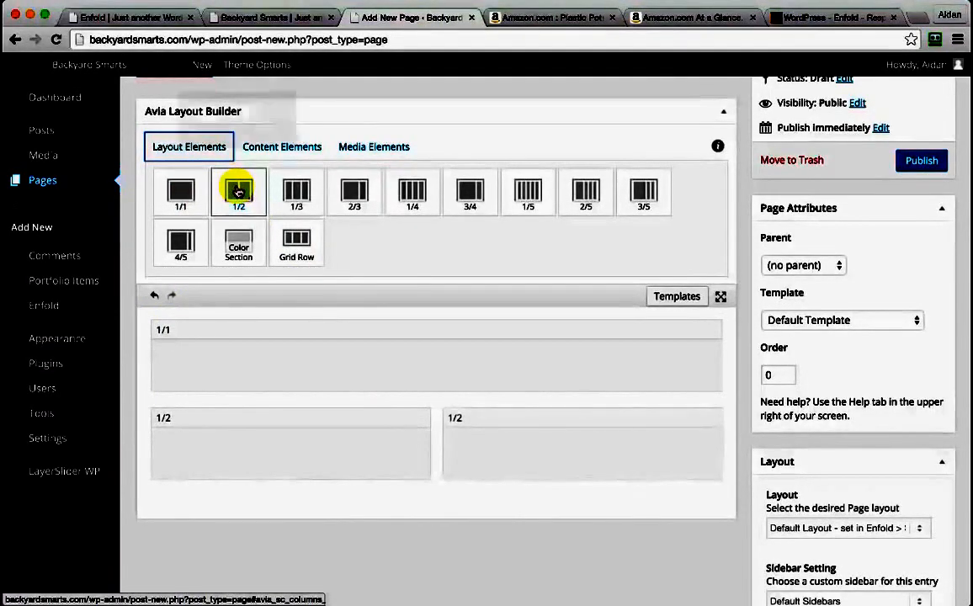
{"action": "left_click", "coordinate": [420, 418]}
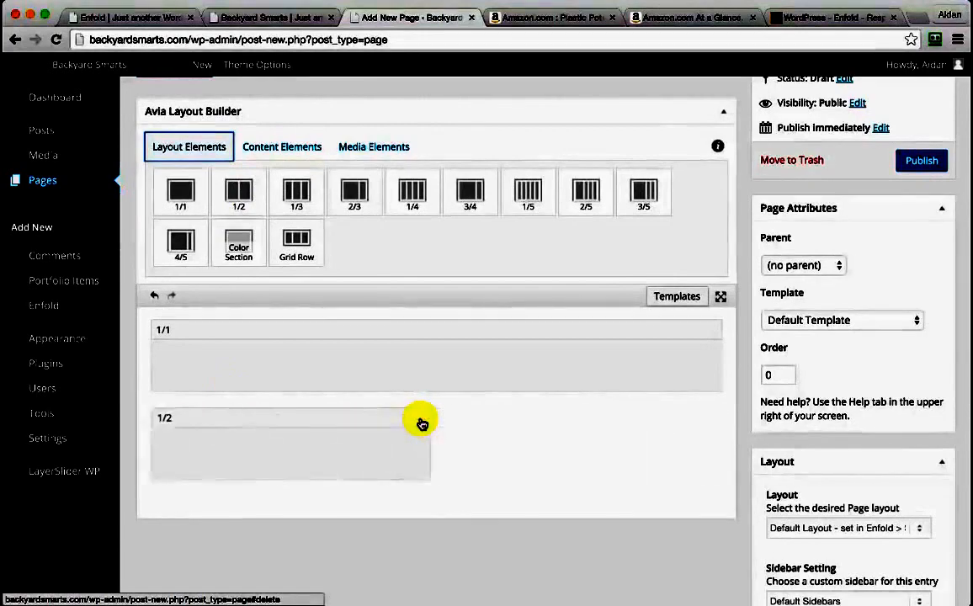
{"action": "left_click", "coordinate": [422, 421]}
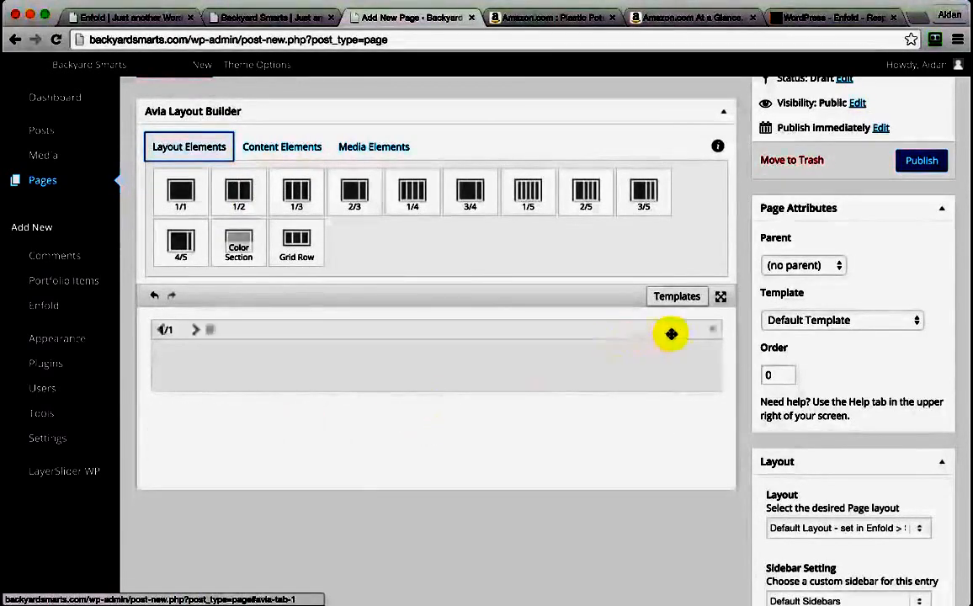
{"action": "left_click", "coordinate": [714, 330]}
- Place an Advanced Layerslider element on the canvas set to HomepageSlider
{"action": "left_click", "coordinate": [374, 147]}
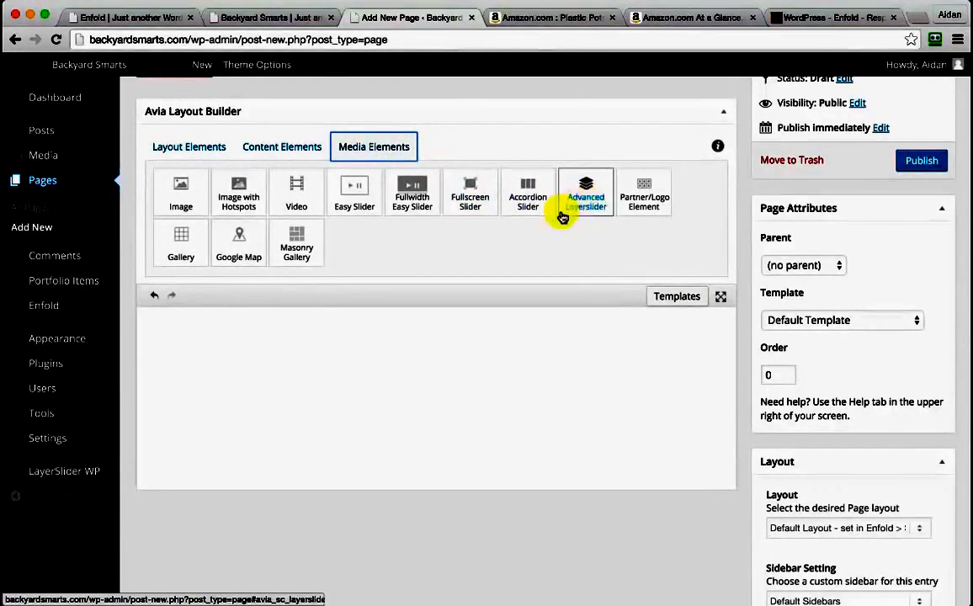
{"action": "left_click_drag", "start_coordinate": [589, 195], "coordinate": [506, 358]}
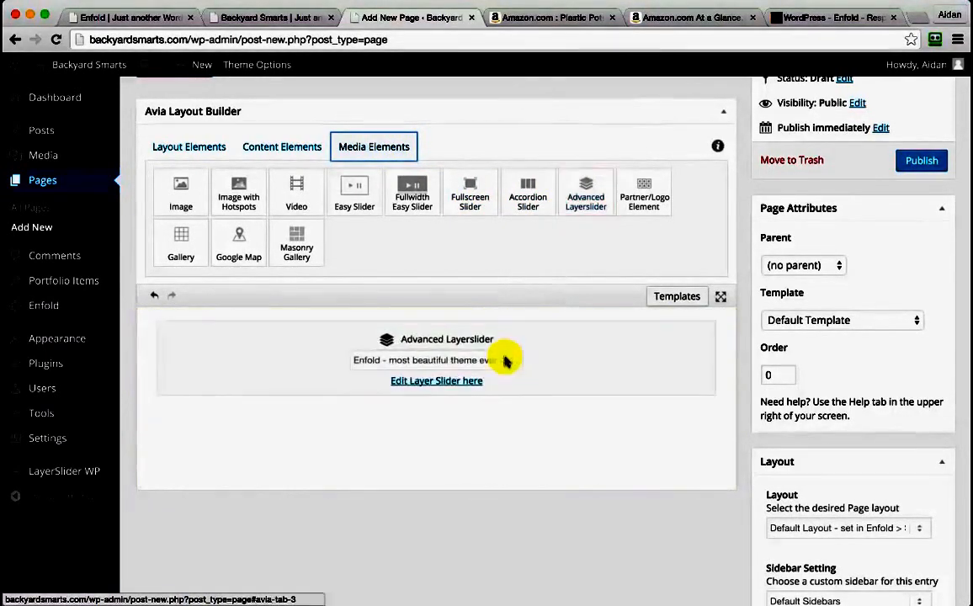
{"action": "left_click", "coordinate": [511, 362]}
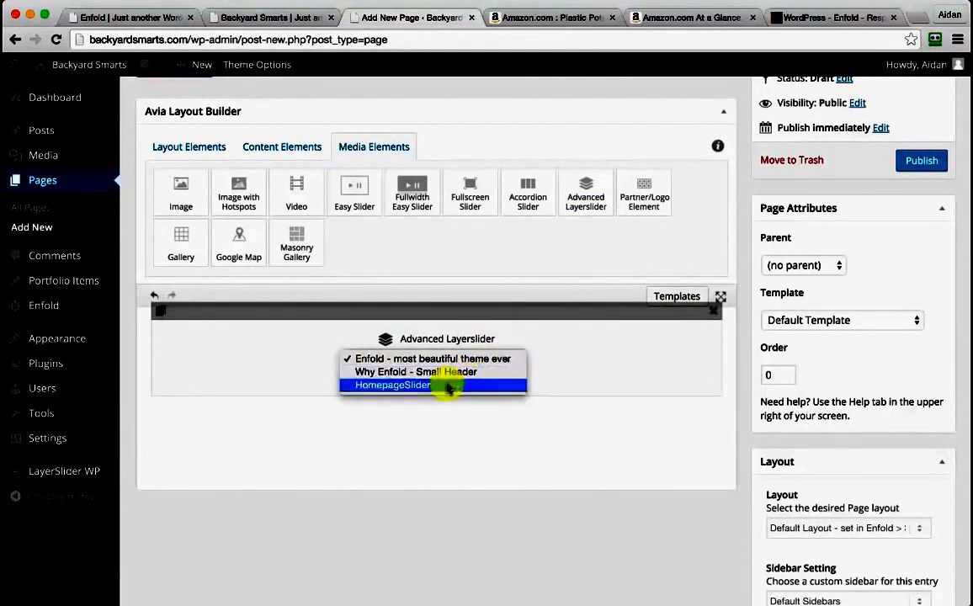
{"action": "left_click", "coordinate": [421, 385]}
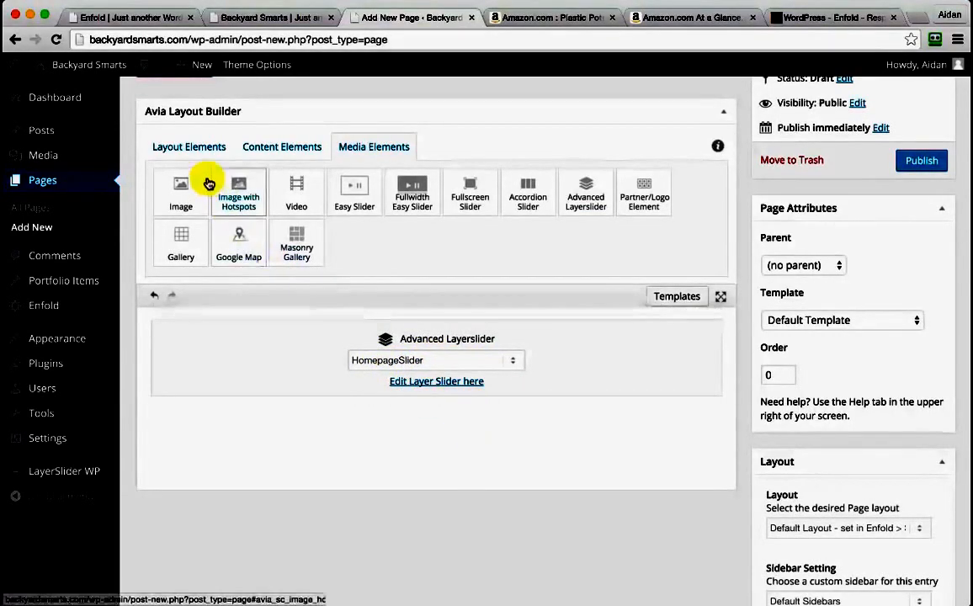
- Add a 1/1 column below the slider and drop a Text Block into it
{"action": "left_click", "coordinate": [207, 149]}
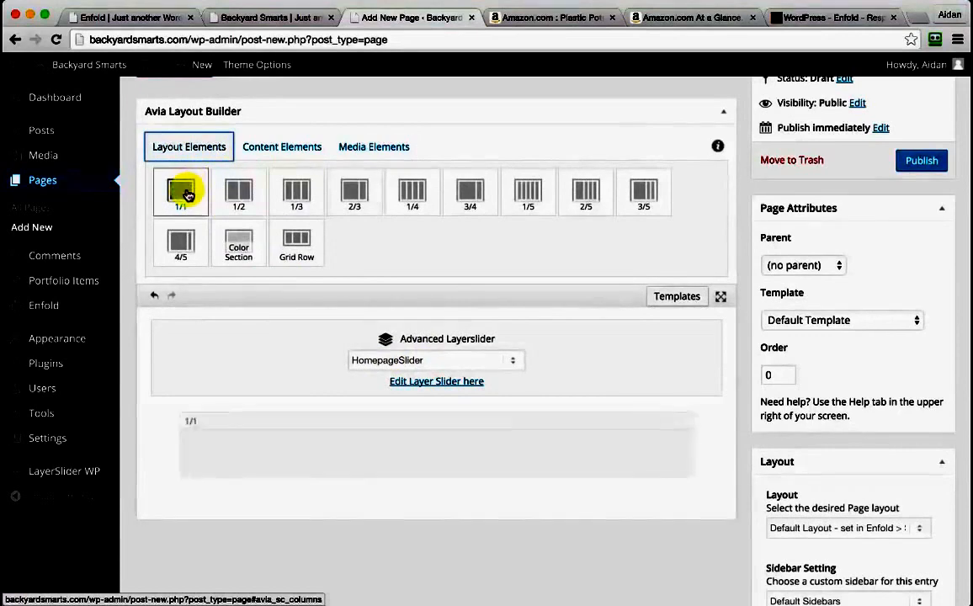
{"action": "left_click_drag", "start_coordinate": [185, 192], "coordinate": [217, 452]}
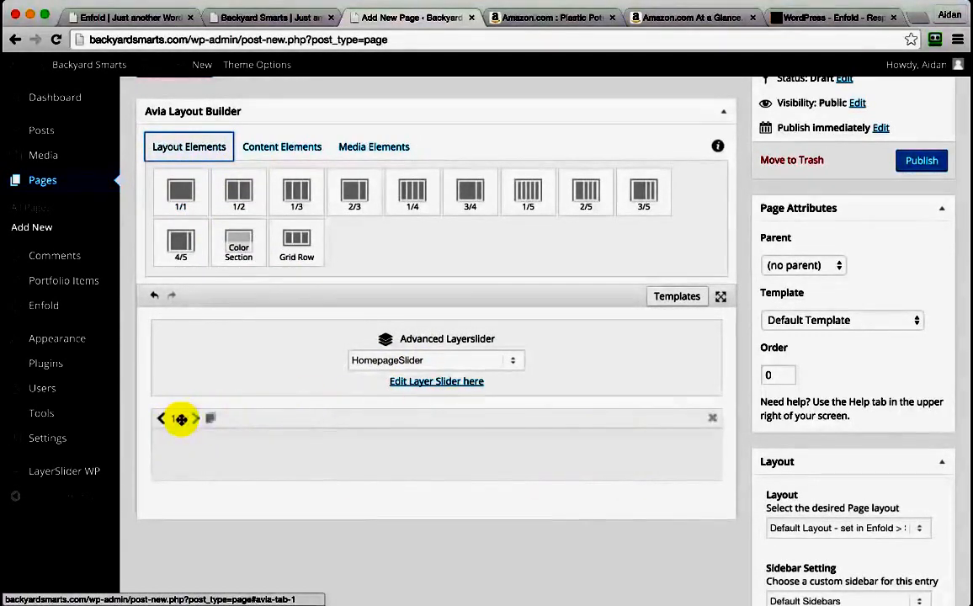
{"action": "left_click", "coordinate": [275, 155]}
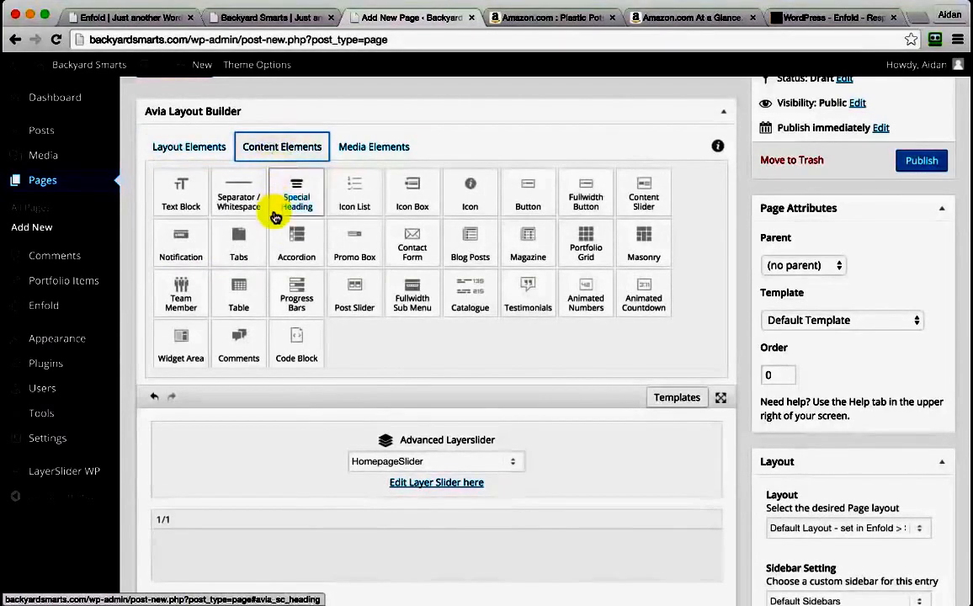
{"action": "left_click_drag", "start_coordinate": [183, 195], "coordinate": [276, 543]}
{"action": "scroll", "coordinate": [404, 452], "scroll_direction": "down", "scroll_amount": 2}
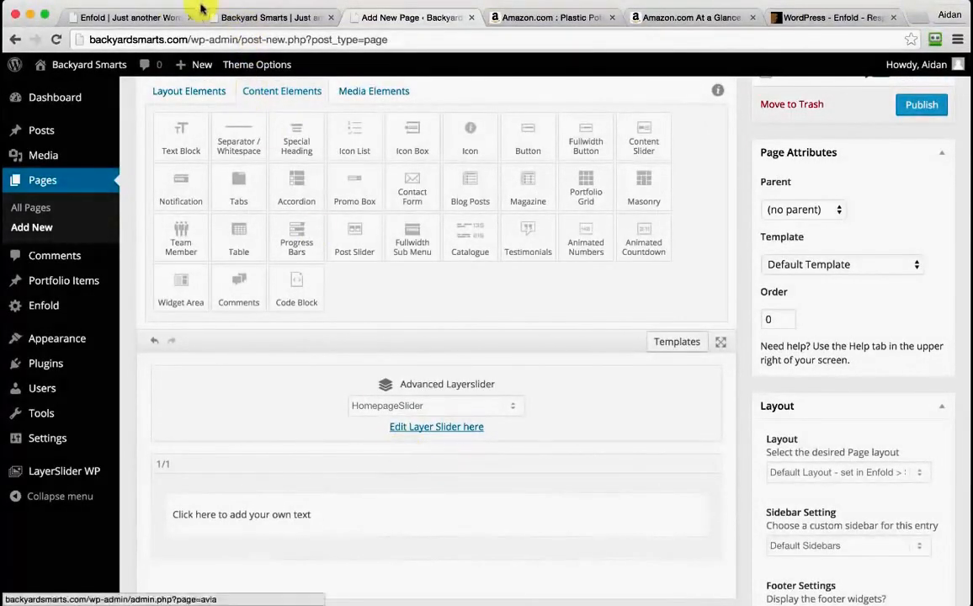
- Compare against the reference front page's layout, then return to the new page
{"action": "left_click", "coordinate": [146, 18]}
{"action": "scroll", "coordinate": [426, 374], "scroll_direction": "down", "scroll_amount": 5}
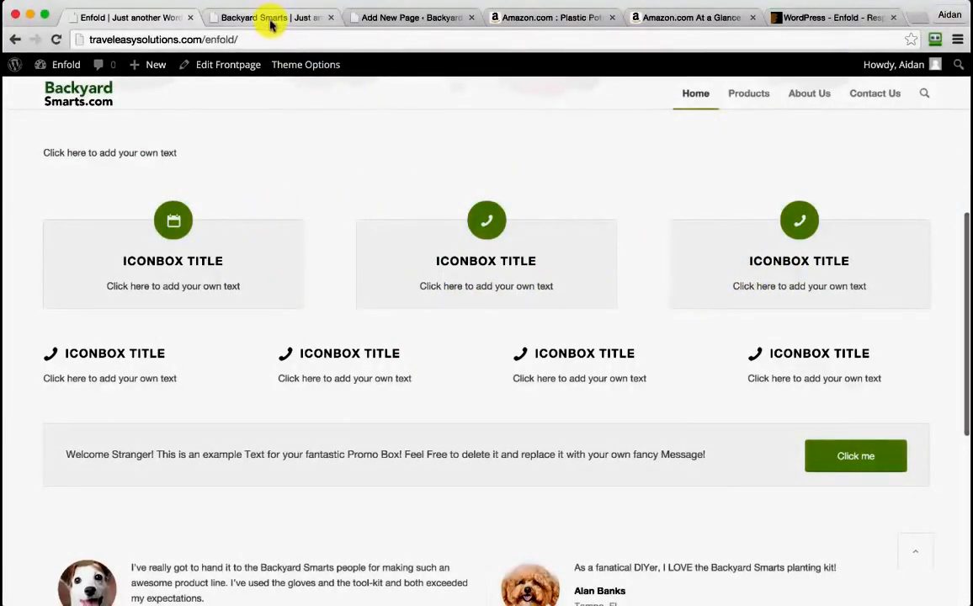
{"action": "left_click", "coordinate": [406, 19]}
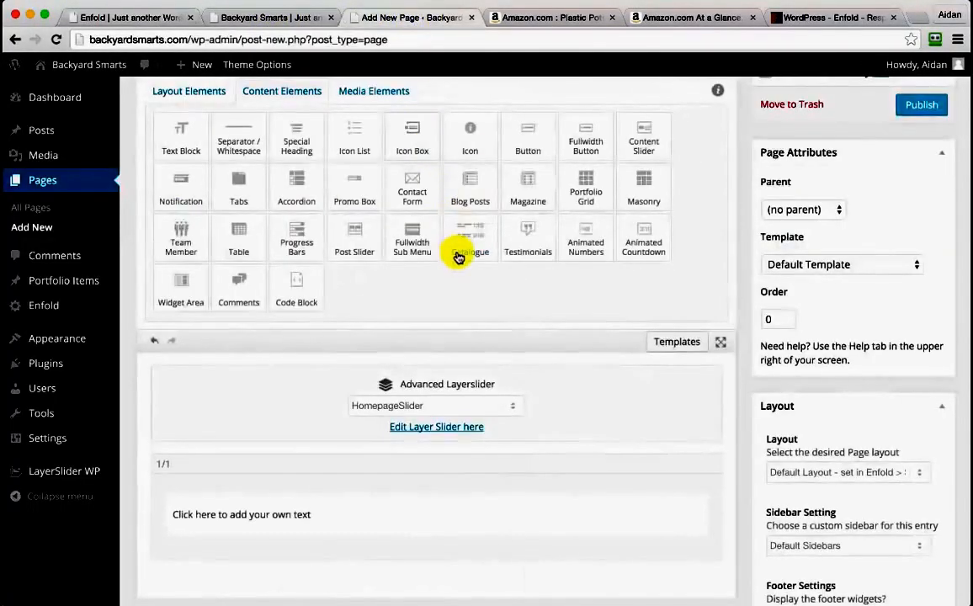
{"action": "scroll", "coordinate": [461, 256], "scroll_direction": "up", "scroll_amount": 1}
{"action": "left_click", "coordinate": [204, 140]}
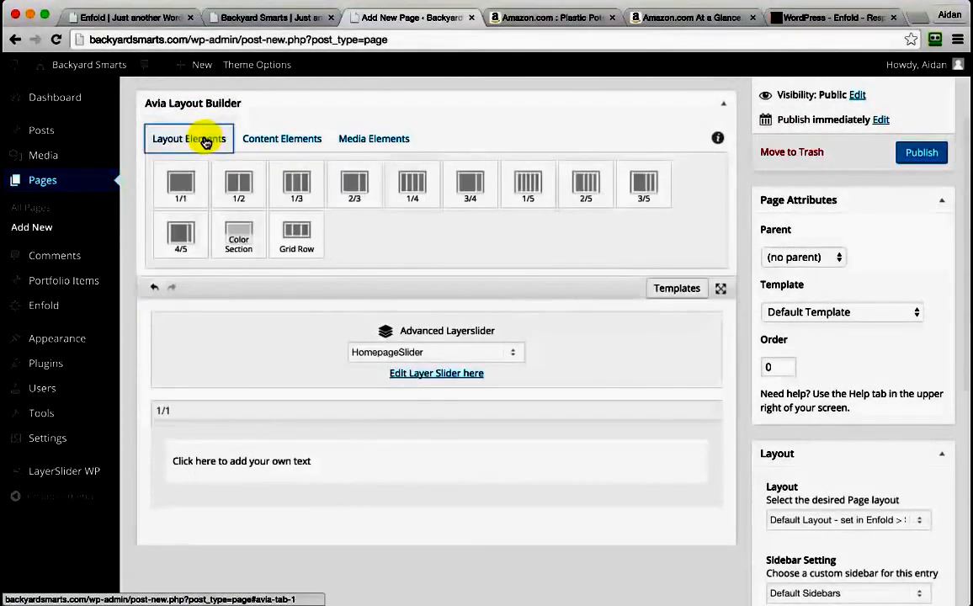
- Add three one-third columns below the text block
{"action": "left_click_drag", "start_coordinate": [294, 194], "coordinate": [211, 546]}
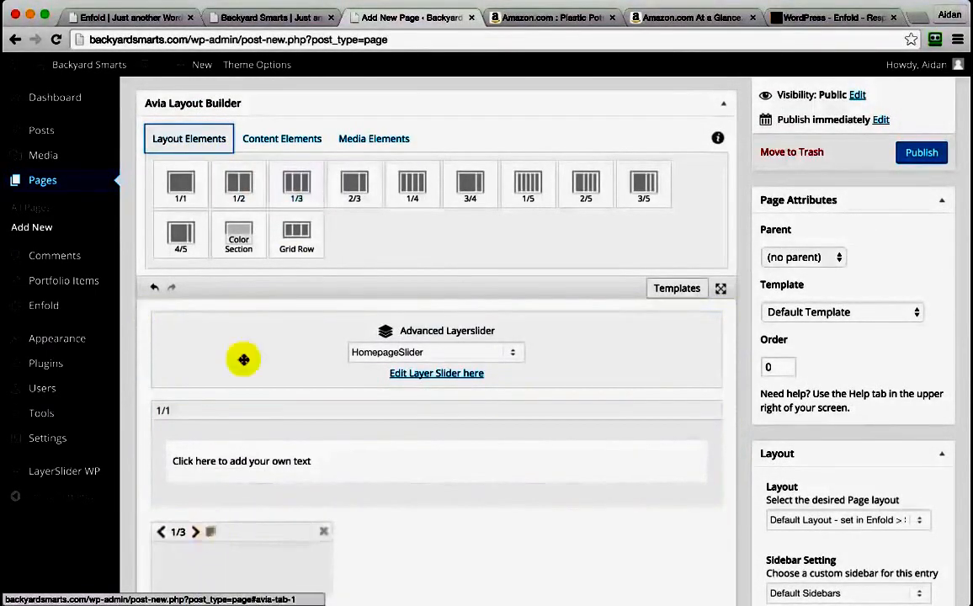
{"action": "left_click", "coordinate": [294, 182]}
{"action": "left_click", "coordinate": [294, 182]}
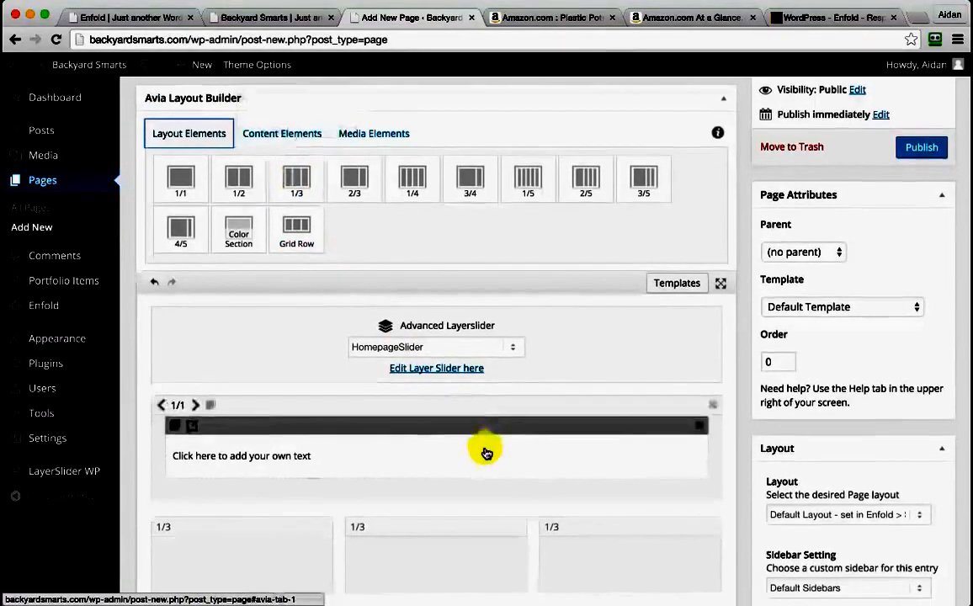
{"action": "scroll", "coordinate": [487, 451], "scroll_direction": "down", "scroll_amount": 2}
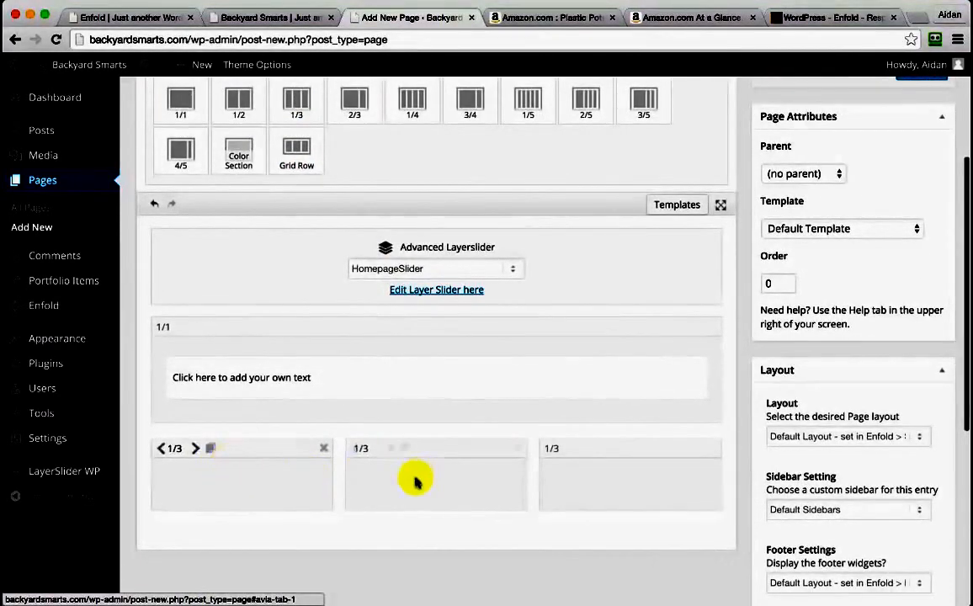
{"action": "scroll", "coordinate": [587, 479], "scroll_direction": "up", "scroll_amount": 2}
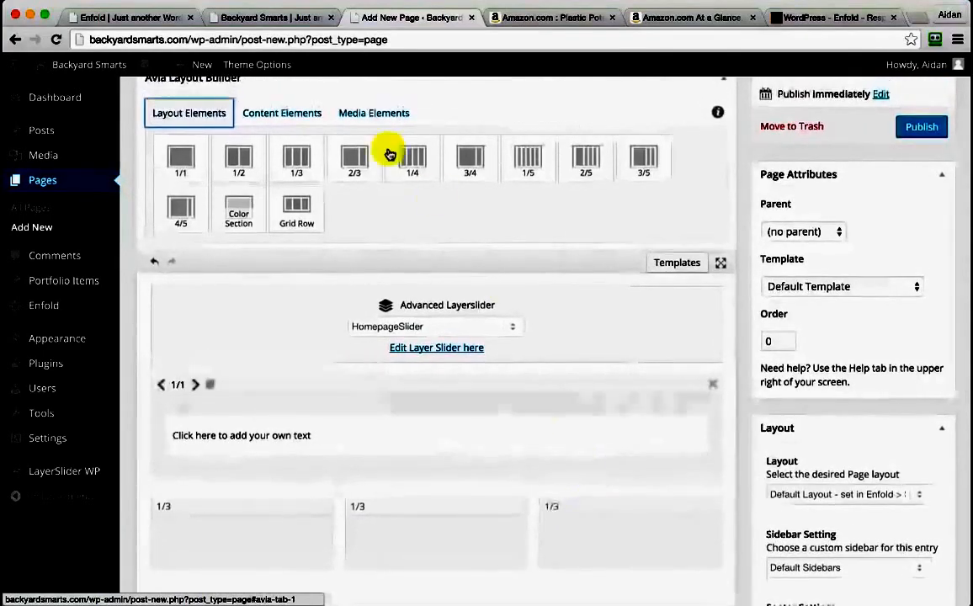
- Drag an IconBox into each of the left, middle and right 1/3 columns
{"action": "left_click", "coordinate": [294, 115]}
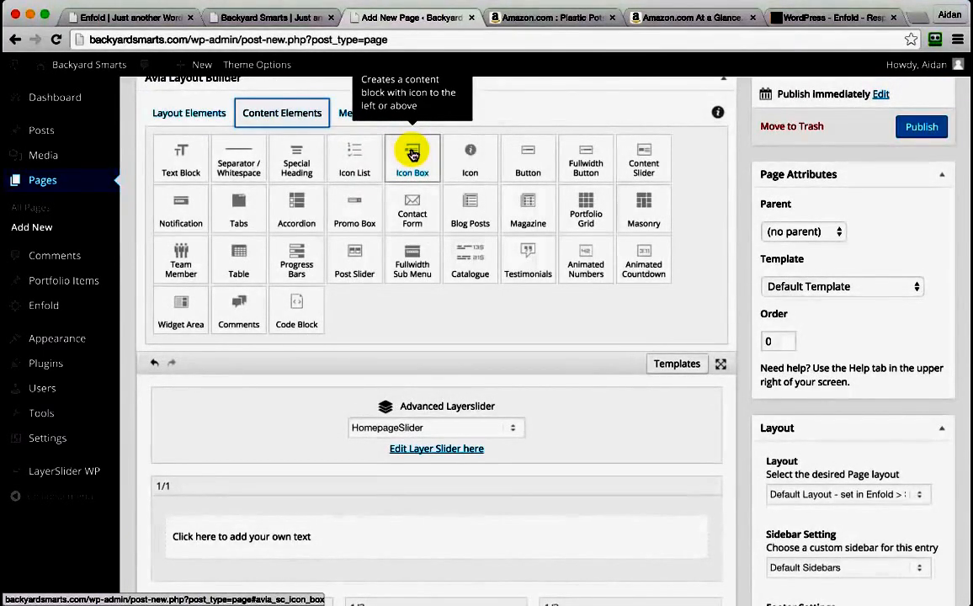
{"action": "scroll", "coordinate": [412, 155], "scroll_direction": "down", "scroll_amount": 3}
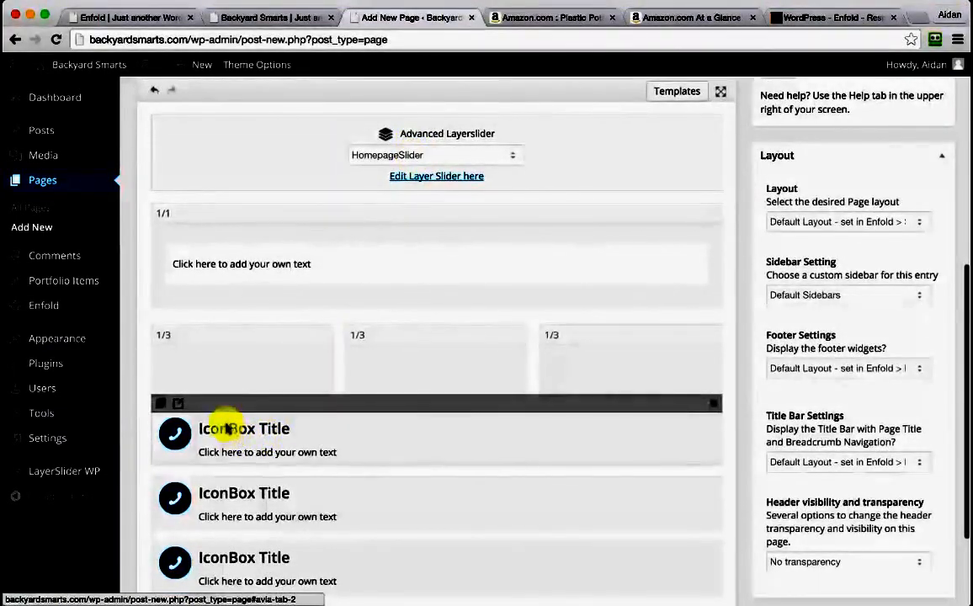
{"action": "left_click_drag", "start_coordinate": [239, 406], "coordinate": [220, 372]}
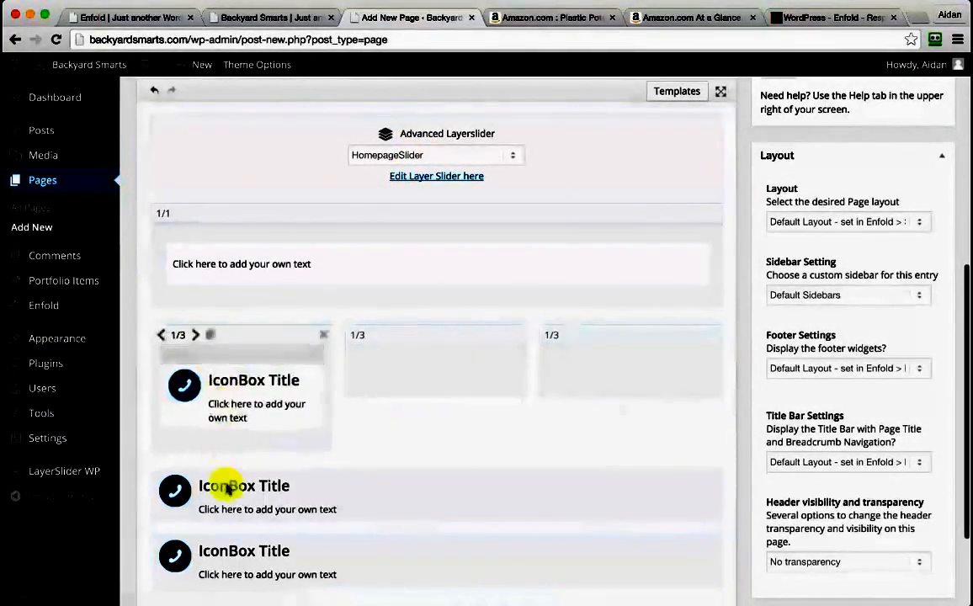
{"action": "left_click_drag", "start_coordinate": [241, 465], "coordinate": [394, 366]}
{"action": "left_click_drag", "start_coordinate": [261, 465], "coordinate": [593, 380]}
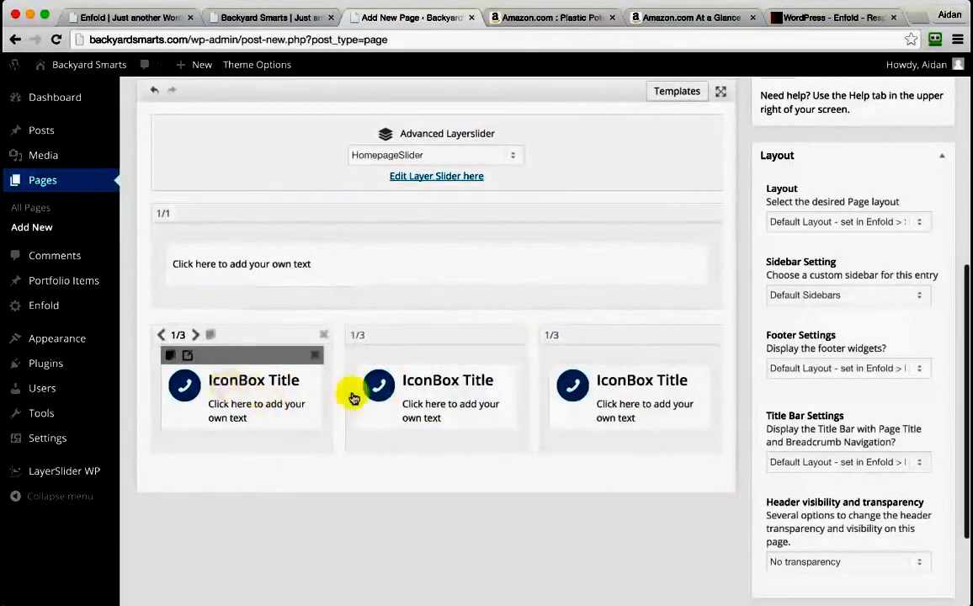
- Glance at the reference homepage layout, then return to the page editor
{"action": "scroll", "coordinate": [560, 387], "scroll_direction": "up", "scroll_amount": 2}
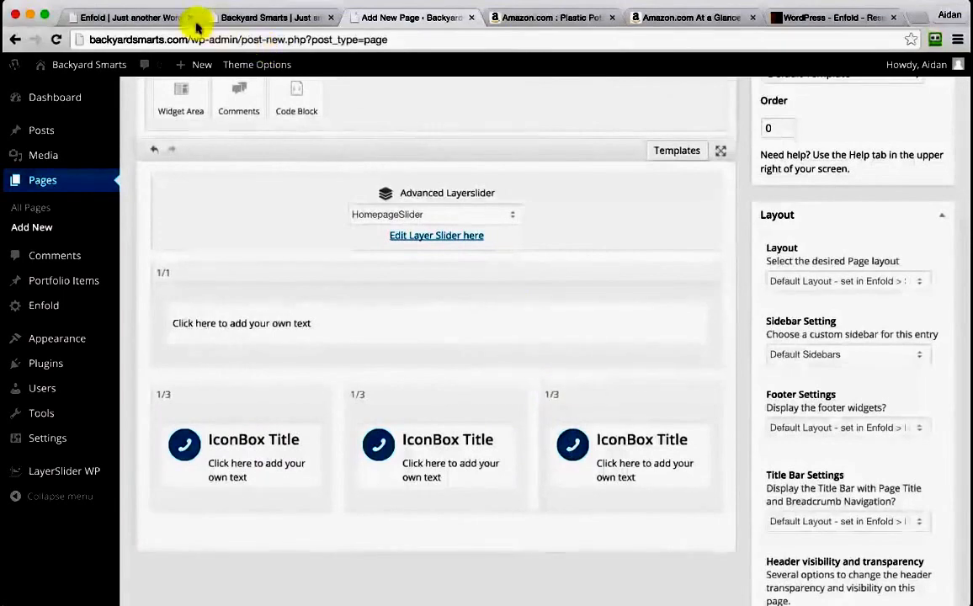
{"action": "left_click", "coordinate": [134, 17]}
{"action": "scroll", "coordinate": [436, 355], "scroll_direction": "down", "scroll_amount": 2}
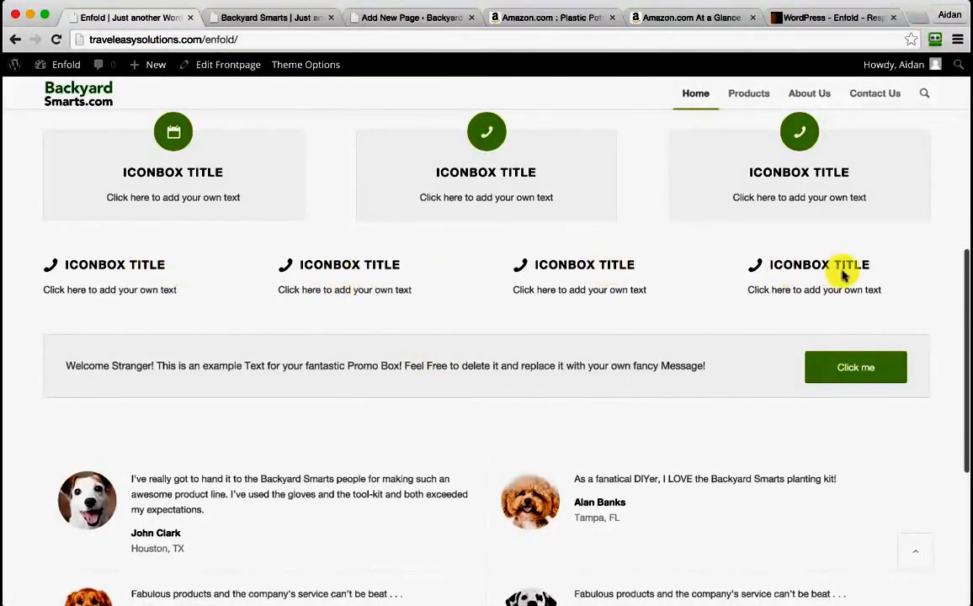
{"action": "left_click", "coordinate": [394, 18]}
{"action": "scroll", "coordinate": [412, 383], "scroll_direction": "up", "scroll_amount": 5}
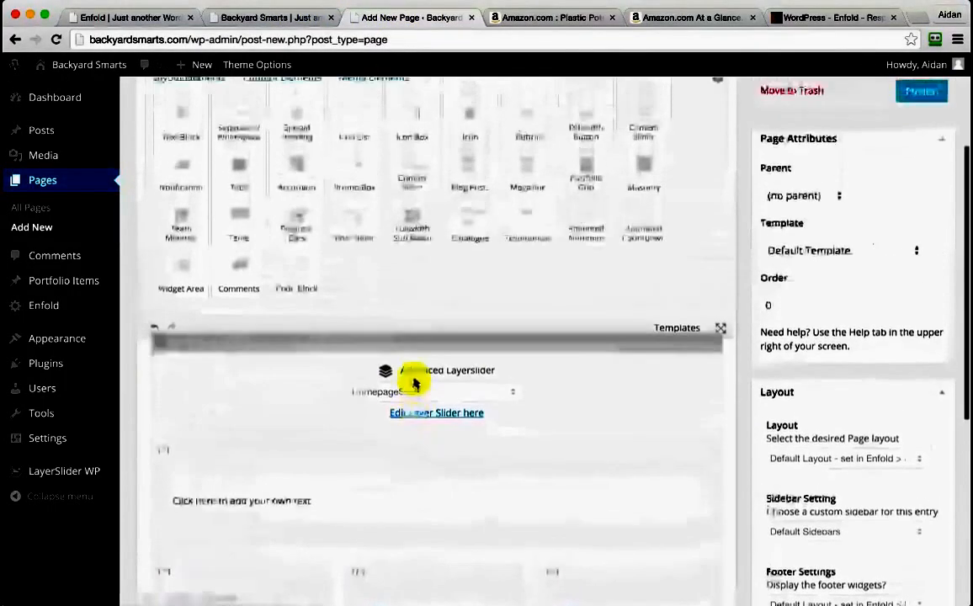
- Add a row of four 1/4 columns beneath the one-third row
{"action": "left_click", "coordinate": [186, 127]}
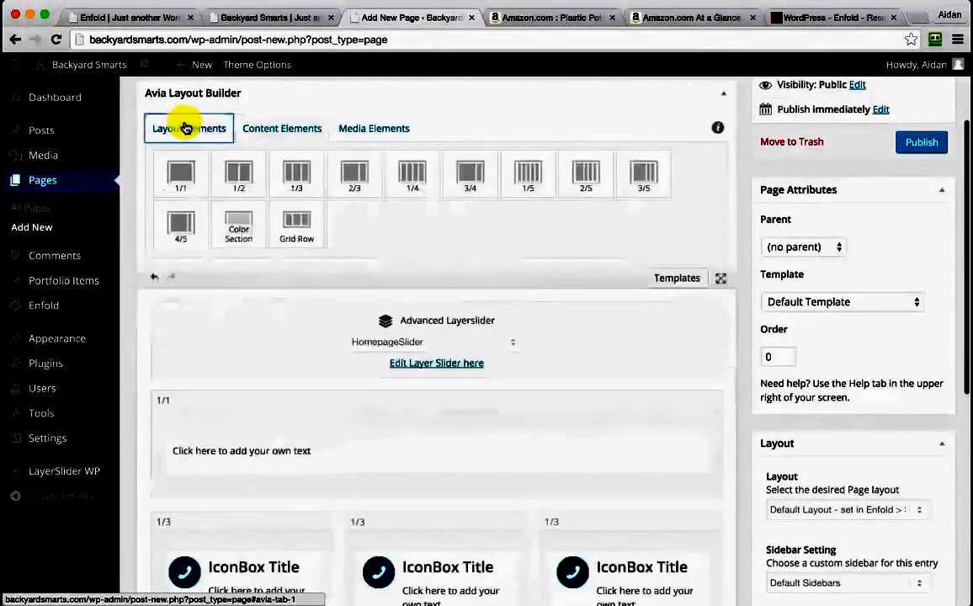
{"action": "left_click", "coordinate": [412, 181]}
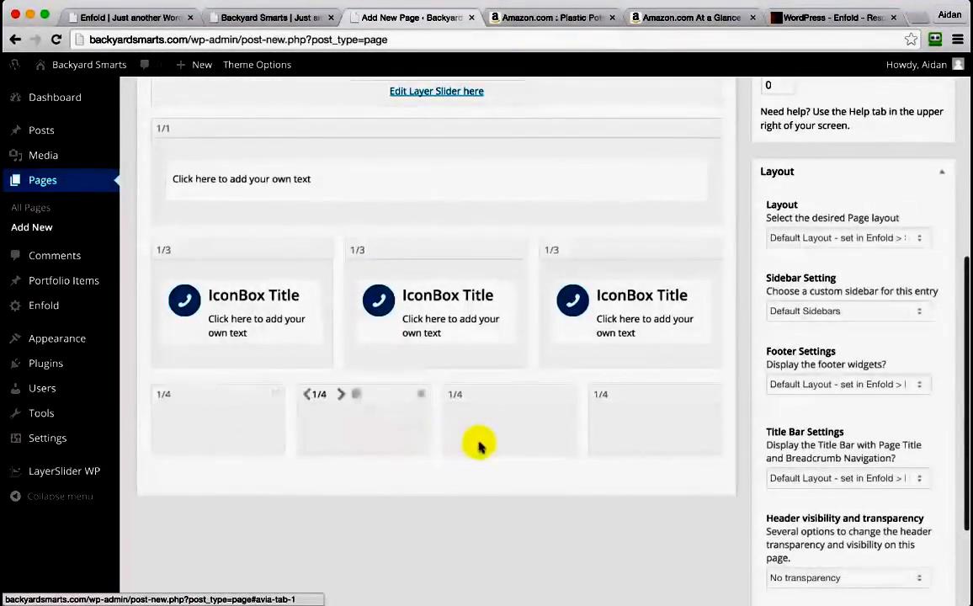
{"action": "scroll", "coordinate": [478, 445], "scroll_direction": "up", "scroll_amount": 5}
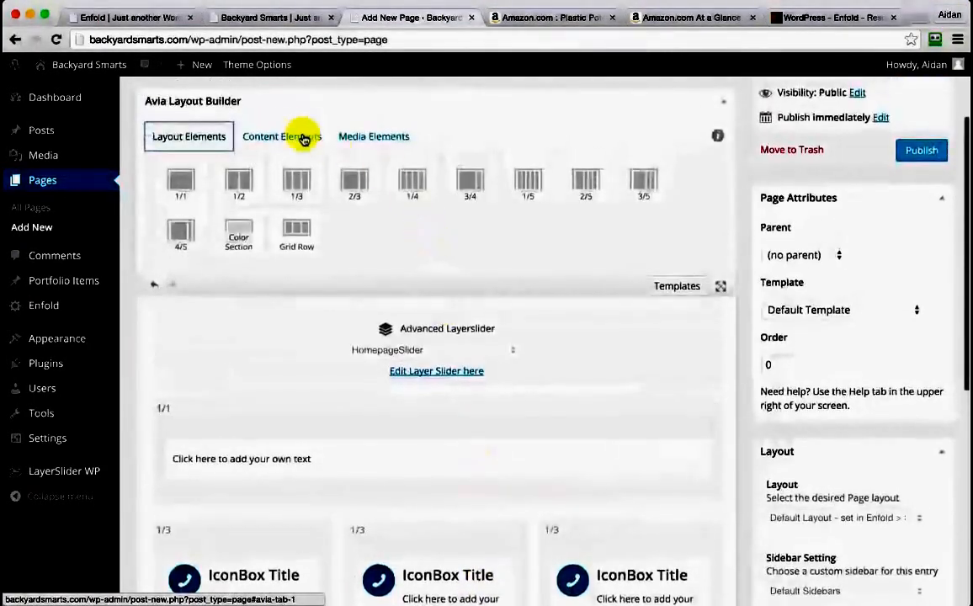
- Place an IconBox in each of the four quarter-width columns
{"action": "left_click", "coordinate": [304, 139]}
{"action": "left_click_drag", "start_coordinate": [418, 183], "coordinate": [224, 380]}
{"action": "scroll", "coordinate": [224, 380], "scroll_direction": "up", "scroll_amount": 8}
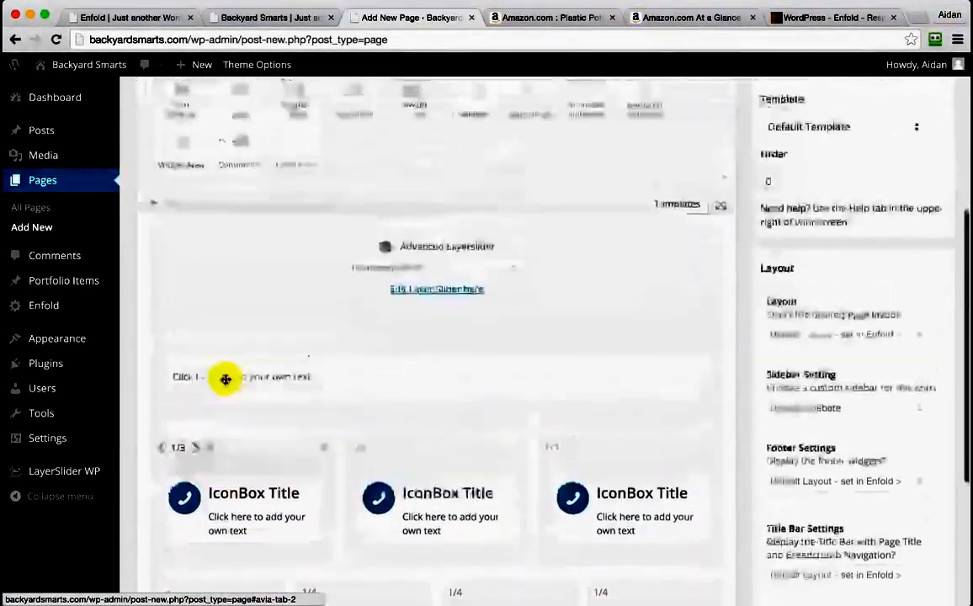
{"action": "scroll", "coordinate": [476, 137], "scroll_direction": "up", "scroll_amount": 1}
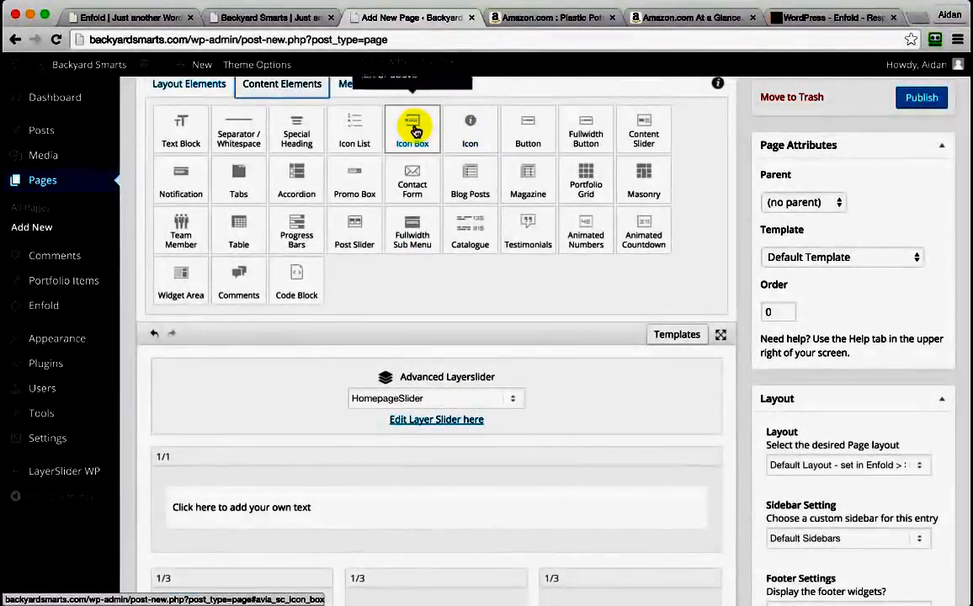
{"action": "scroll", "coordinate": [414, 131], "scroll_direction": "down", "scroll_amount": 13}
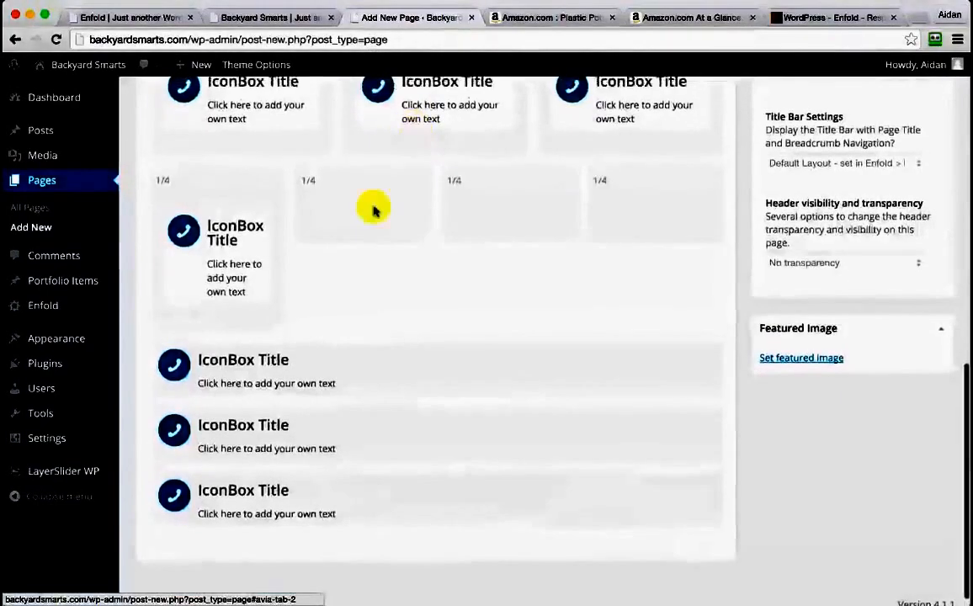
{"action": "left_click_drag", "start_coordinate": [233, 369], "coordinate": [298, 375]}
{"action": "left_click", "coordinate": [806, 99]}
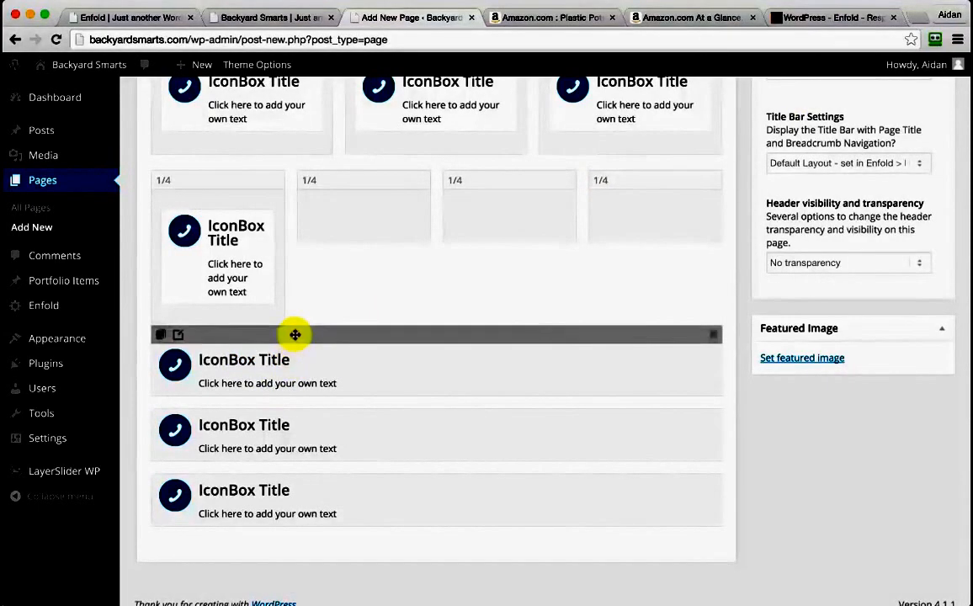
{"action": "left_click_drag", "start_coordinate": [293, 333], "coordinate": [348, 224]}
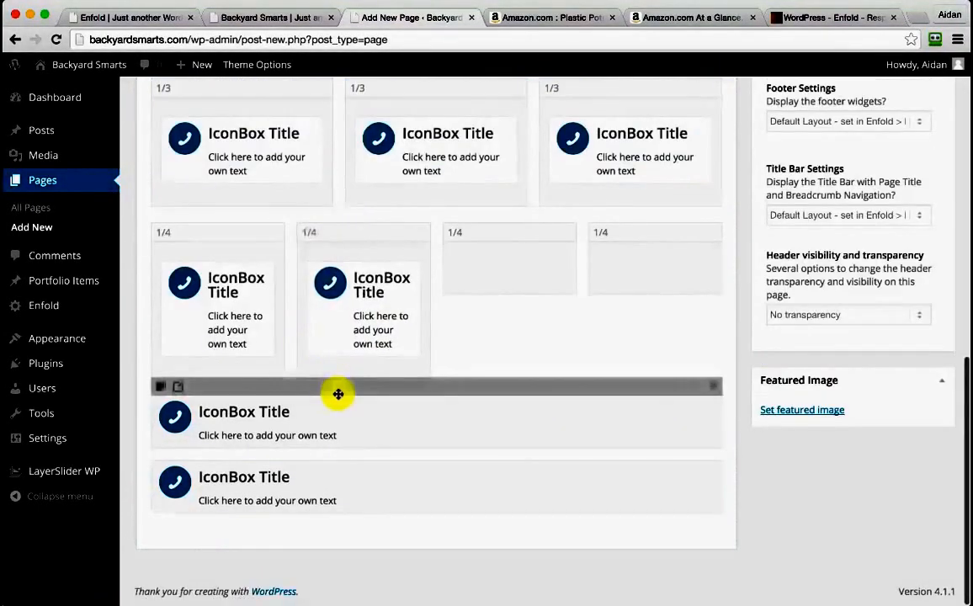
{"action": "left_click_drag", "start_coordinate": [337, 393], "coordinate": [480, 286]}
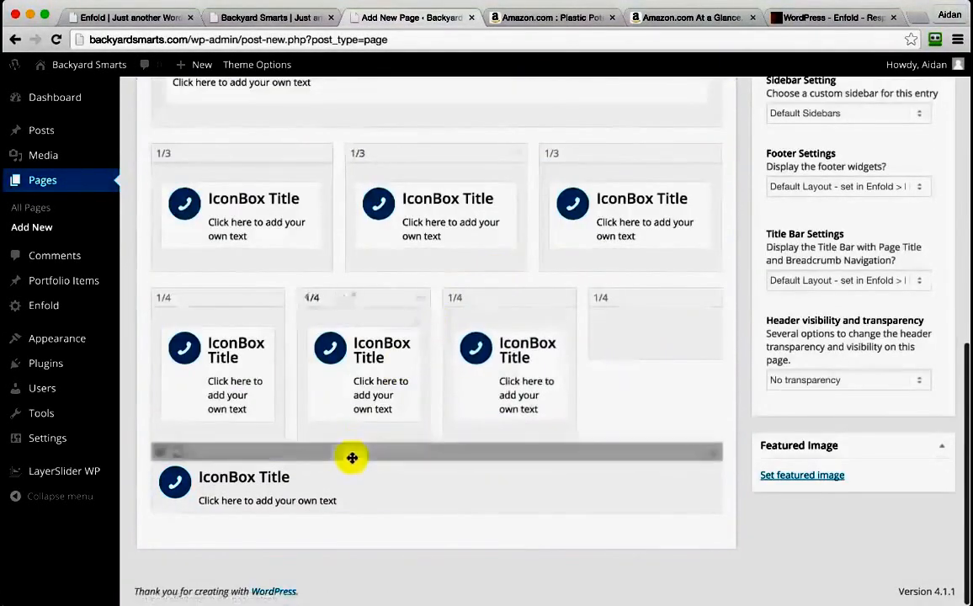
{"action": "left_click_drag", "start_coordinate": [352, 458], "coordinate": [624, 337]}
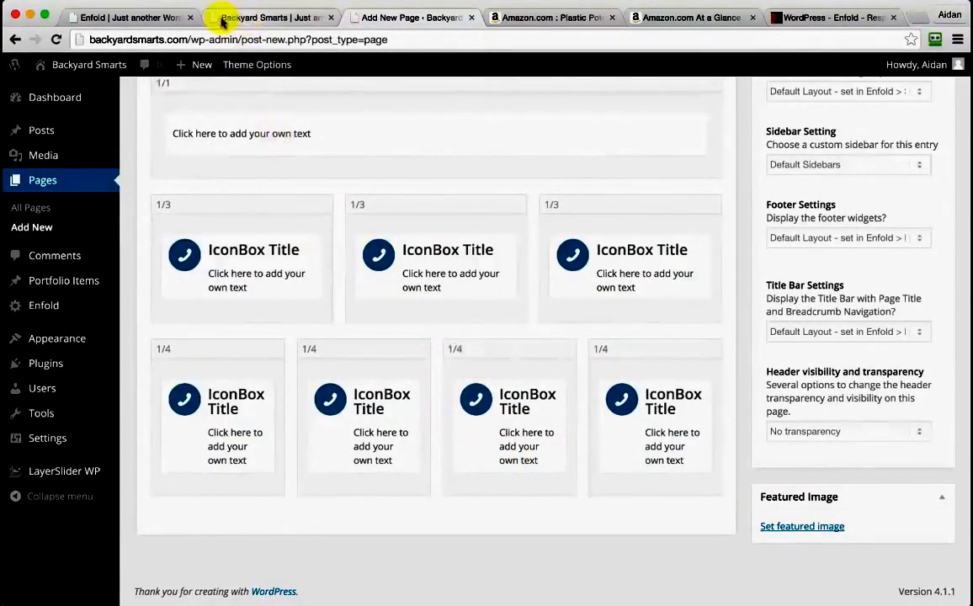
- Compare with the reference homepage, then return to the page editor
{"action": "left_click", "coordinate": [147, 17]}
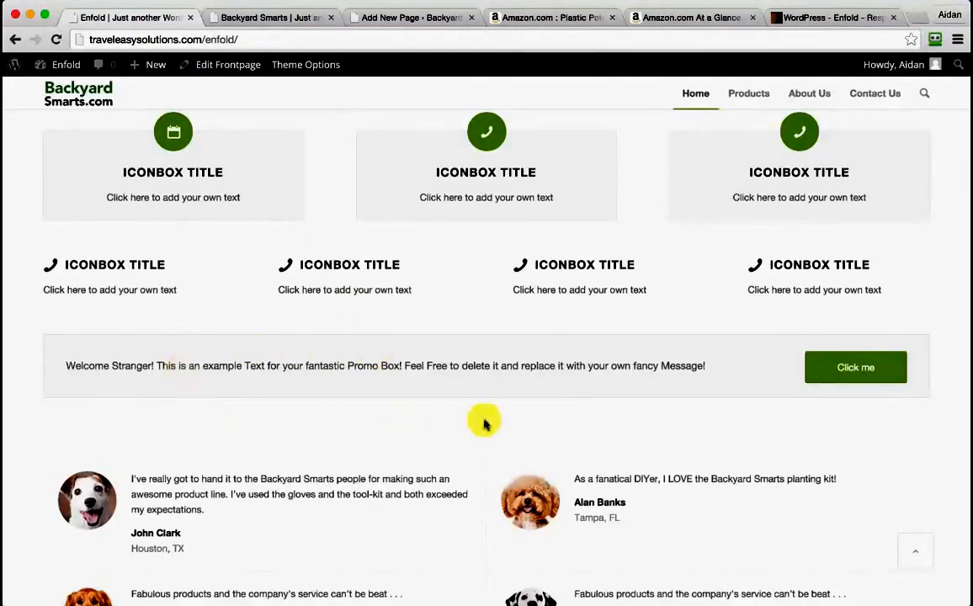
{"action": "scroll", "coordinate": [436, 390], "scroll_direction": "down", "scroll_amount": 5}
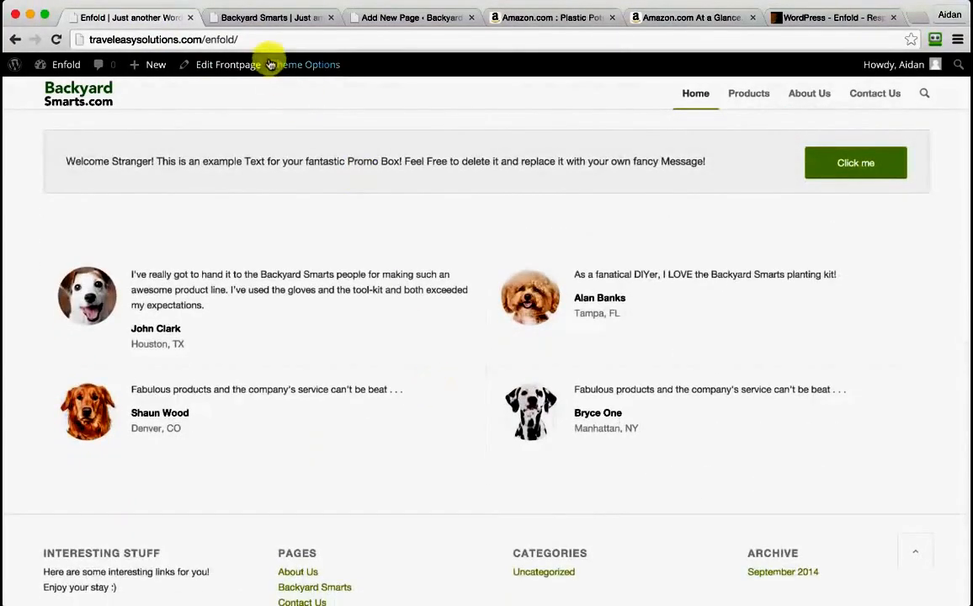
{"action": "left_click", "coordinate": [418, 23]}
{"action": "scroll", "coordinate": [517, 350], "scroll_direction": "up", "scroll_amount": 8}
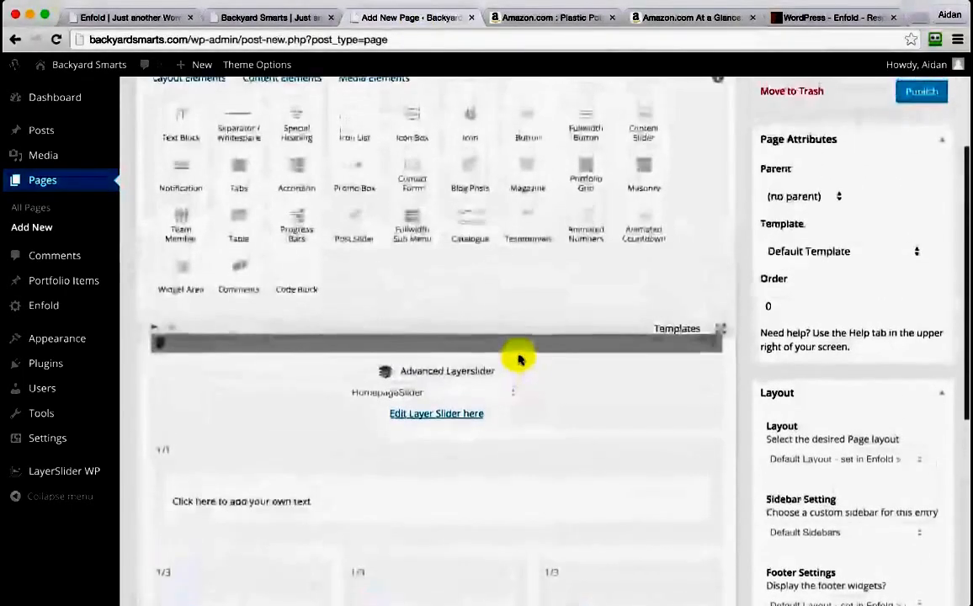
{"action": "scroll", "coordinate": [200, 114], "scroll_direction": "up", "scroll_amount": 1}
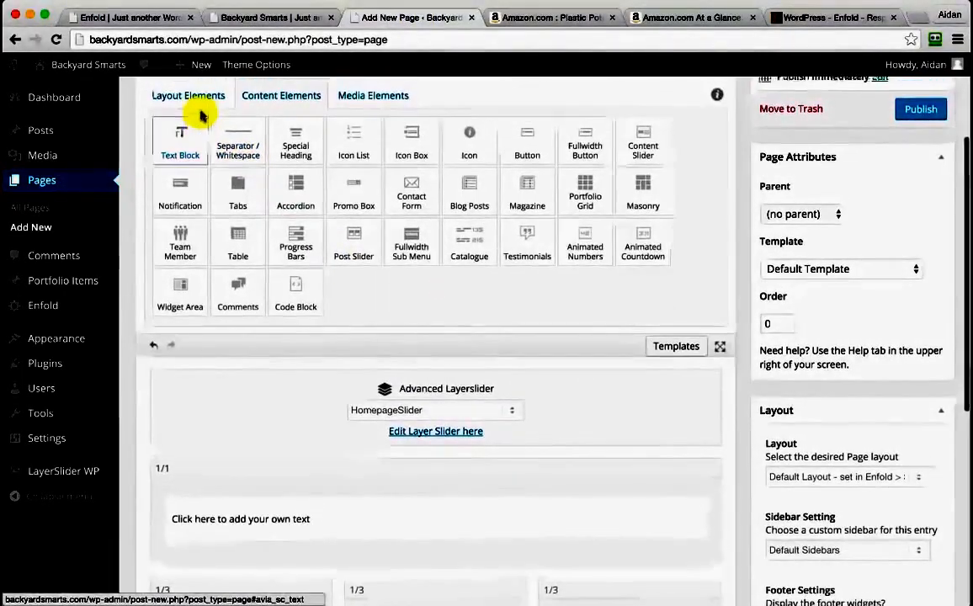
- Put a Promo Box and a Testimonials element into the two full-width columns
{"action": "left_click", "coordinate": [188, 93]}
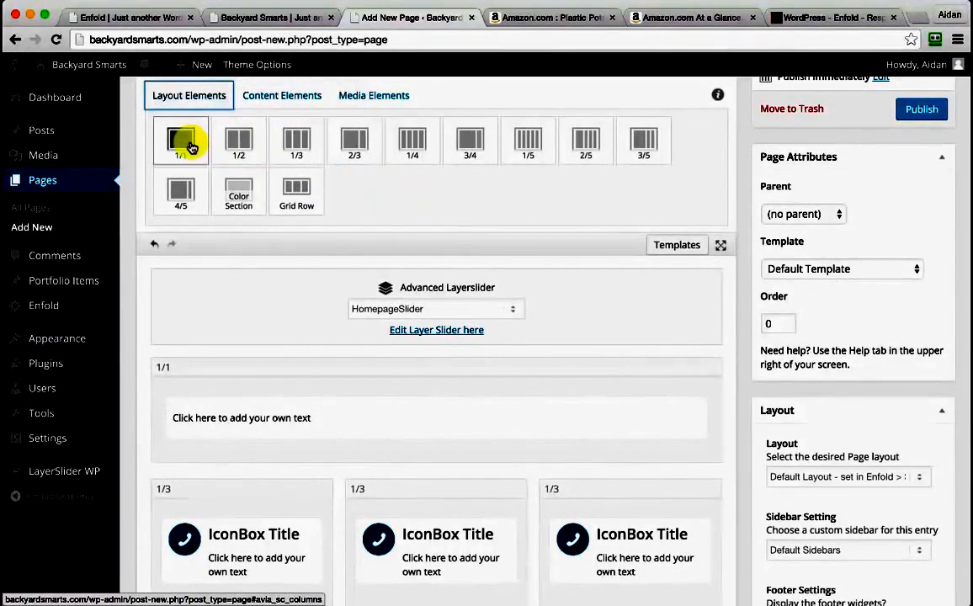
{"action": "left_click", "coordinate": [298, 104]}
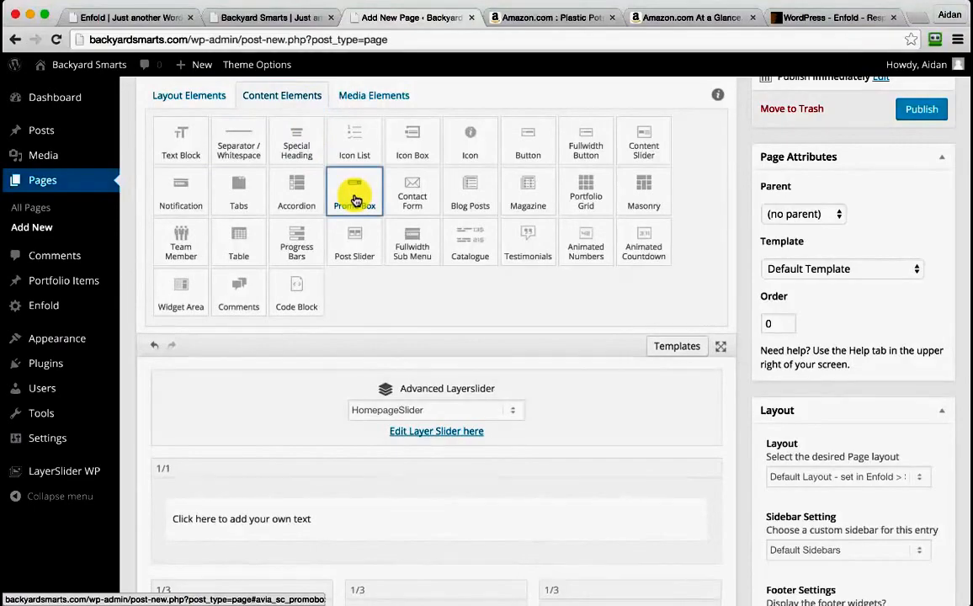
{"action": "left_click", "coordinate": [533, 244]}
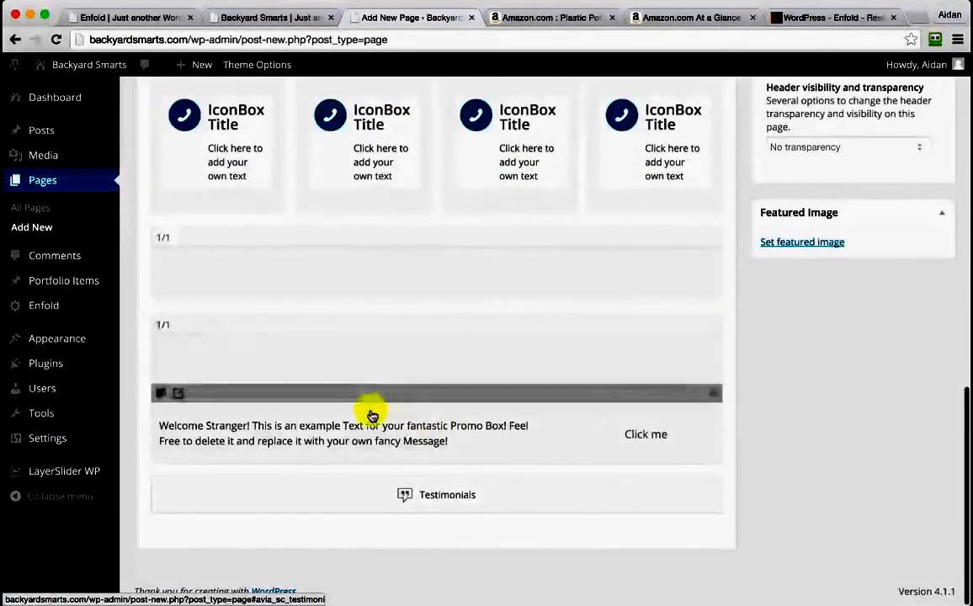
{"action": "left_click_drag", "start_coordinate": [356, 393], "coordinate": [350, 265]}
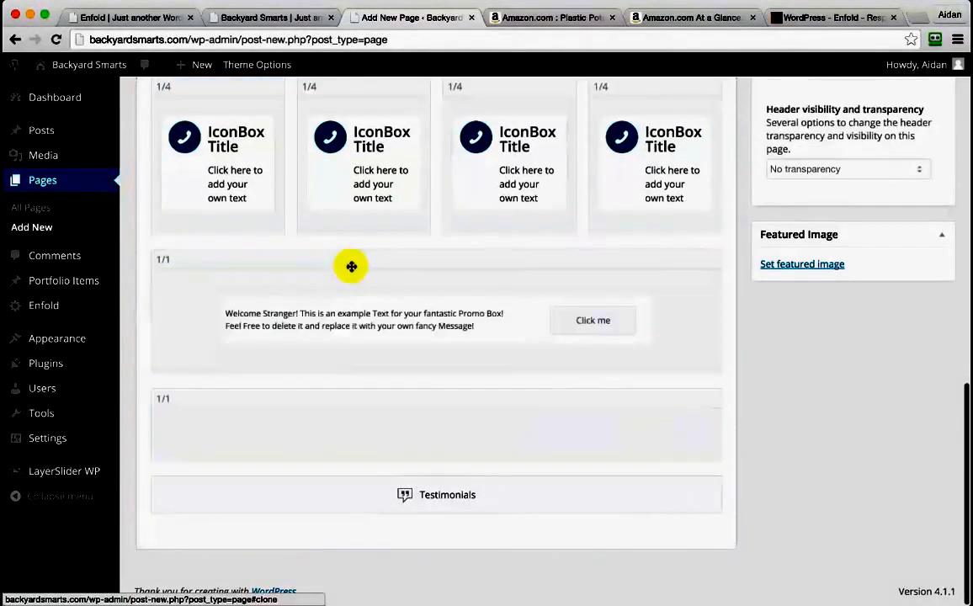
{"action": "left_click_drag", "start_coordinate": [362, 472], "coordinate": [360, 424]}
- Publish the Backyard Smarts page
{"action": "scroll", "coordinate": [752, 454], "scroll_direction": "up", "scroll_amount": 8}
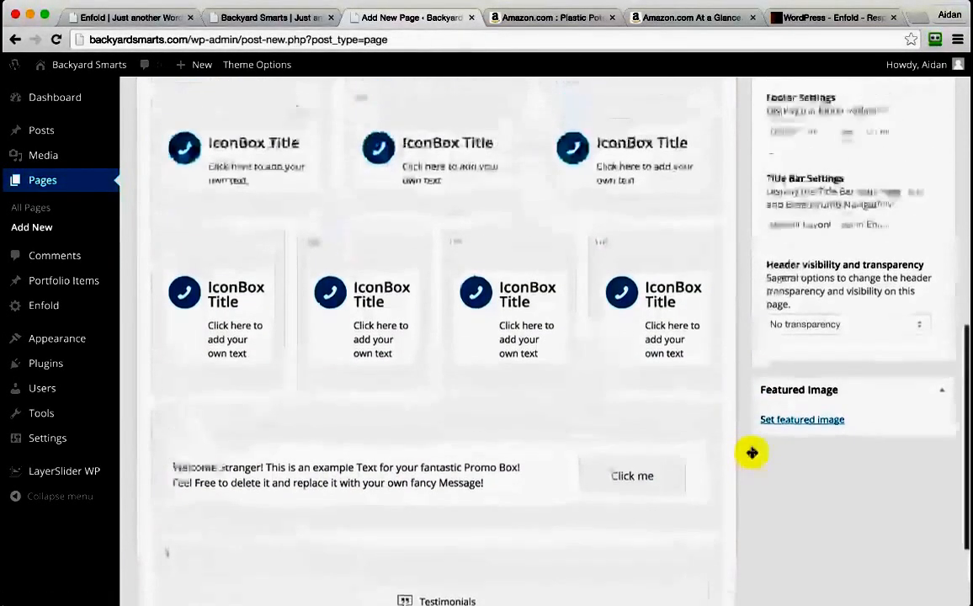
{"action": "scroll", "coordinate": [752, 454], "scroll_direction": "up", "scroll_amount": 6}
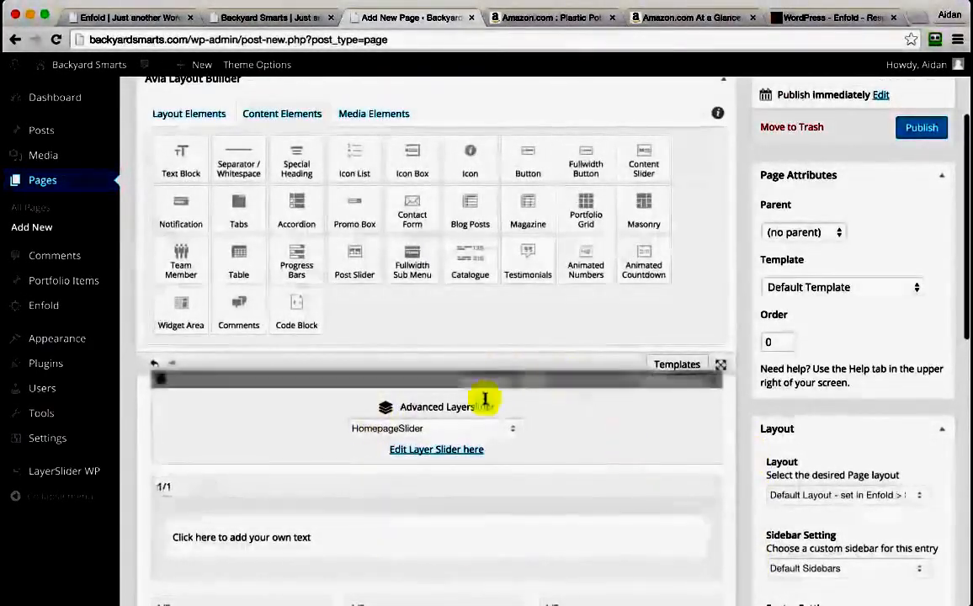
{"action": "scroll", "coordinate": [741, 494], "scroll_direction": "down", "scroll_amount": 5}
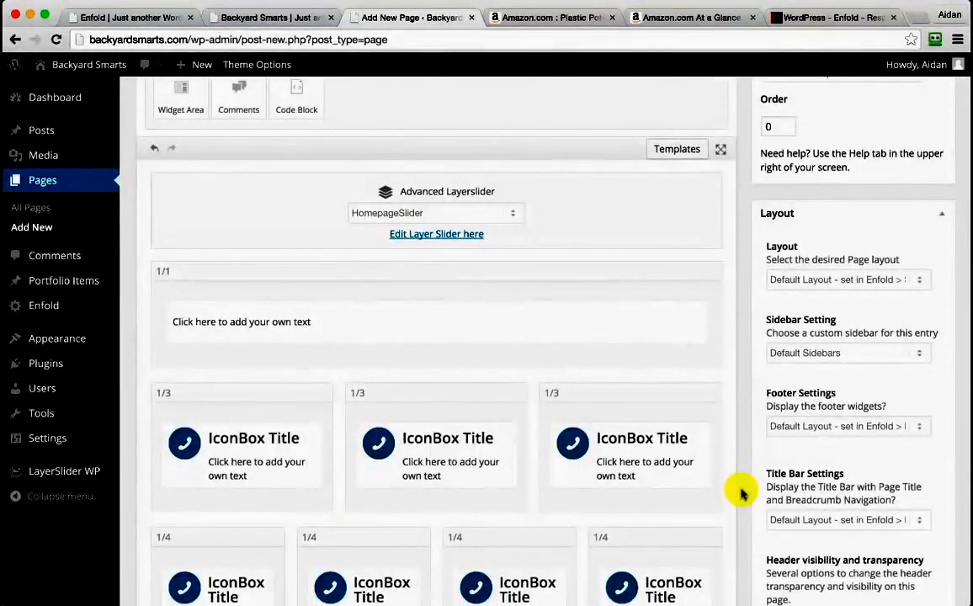
{"action": "scroll", "coordinate": [741, 494], "scroll_direction": "down", "scroll_amount": 1}
{"action": "scroll", "coordinate": [741, 494], "scroll_direction": "down", "scroll_amount": 3}
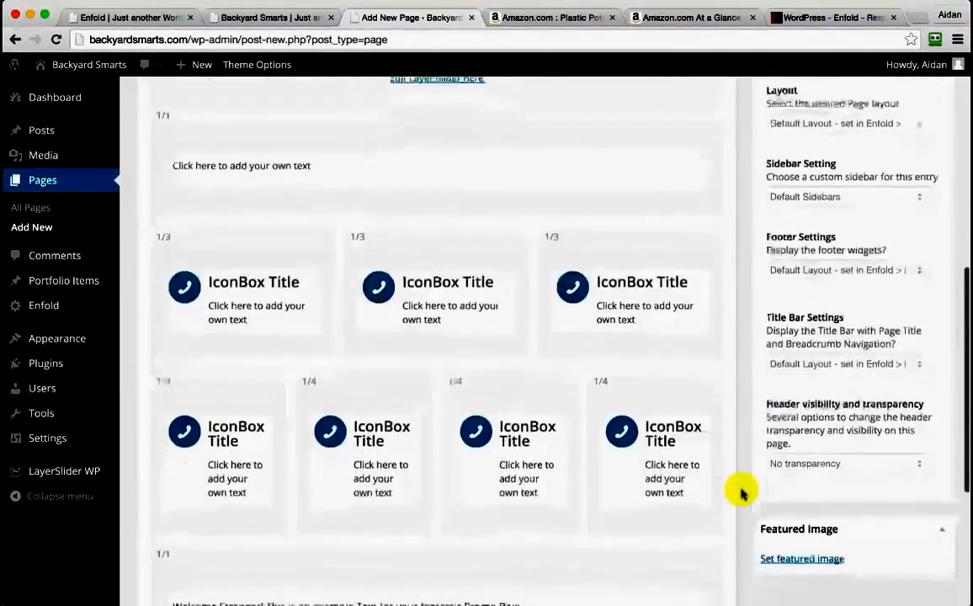
{"action": "scroll", "coordinate": [741, 494], "scroll_direction": "up", "scroll_amount": 10}
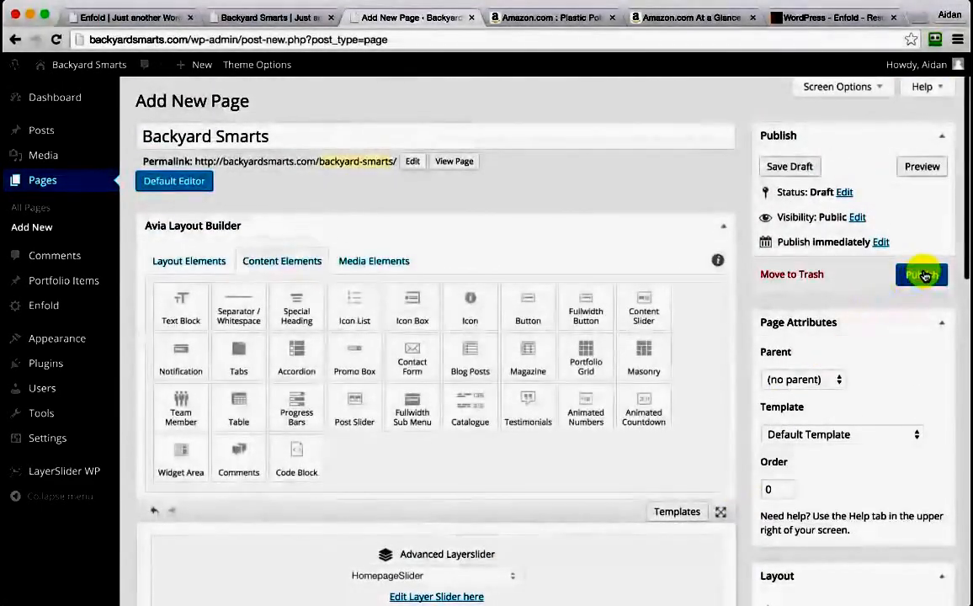
{"action": "left_click", "coordinate": [923, 275]}
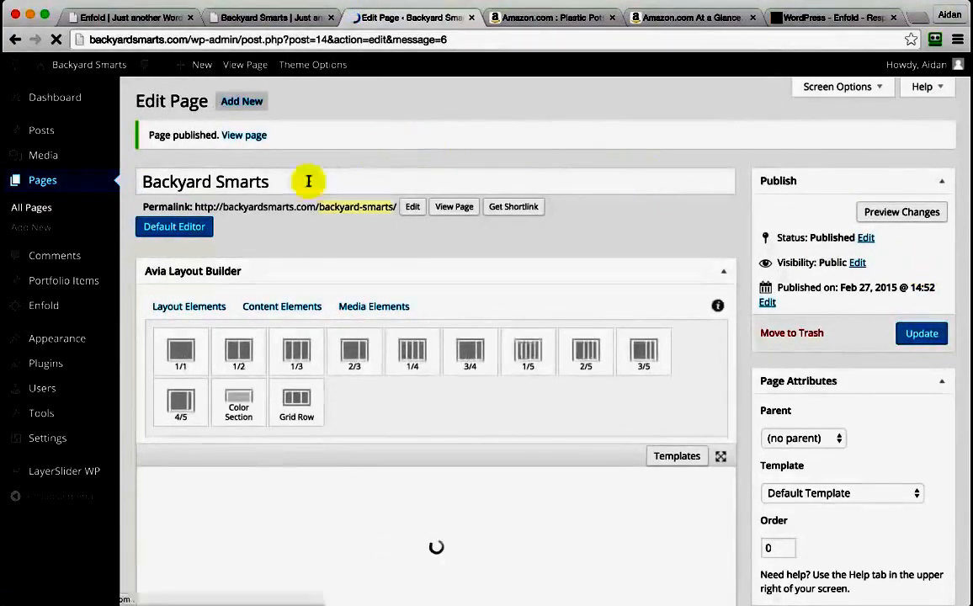
- View the live Backyard Smarts page in a new tab, then go back to its editor
{"action": "left_click", "coordinate": [446, 208], "text": "super"}
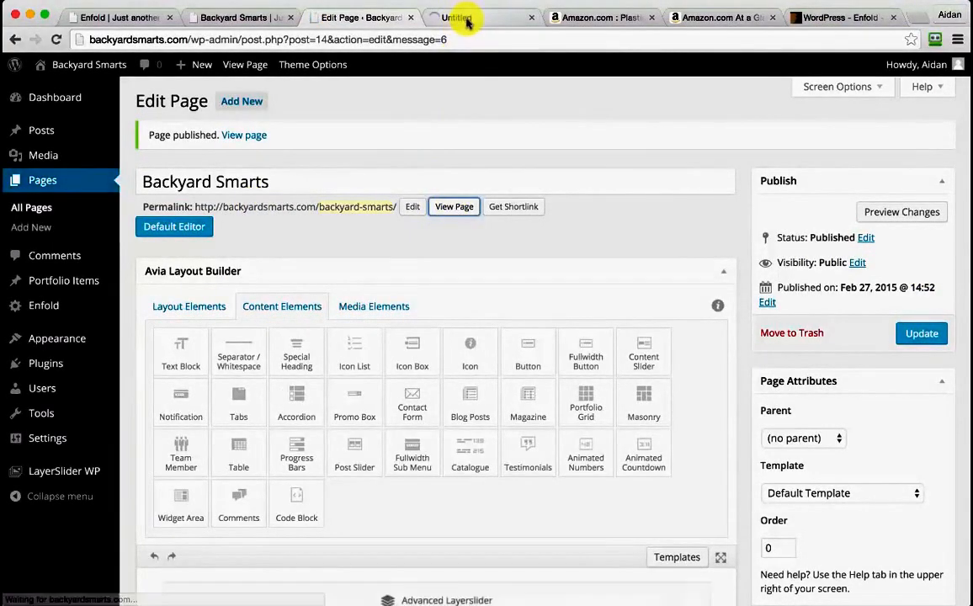
{"action": "left_click", "coordinate": [467, 21]}
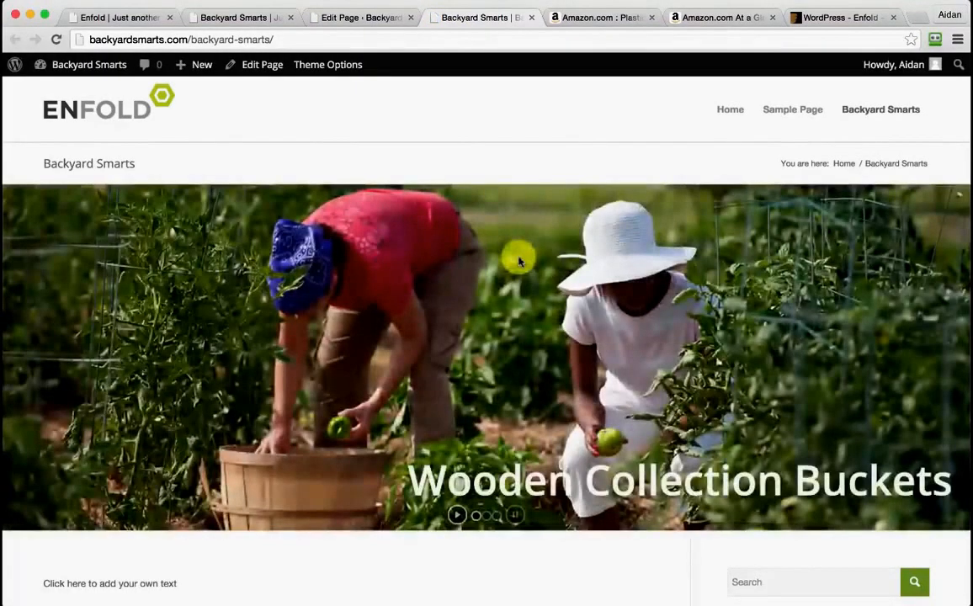
{"action": "scroll", "coordinate": [519, 262], "scroll_direction": "down", "scroll_amount": 10}
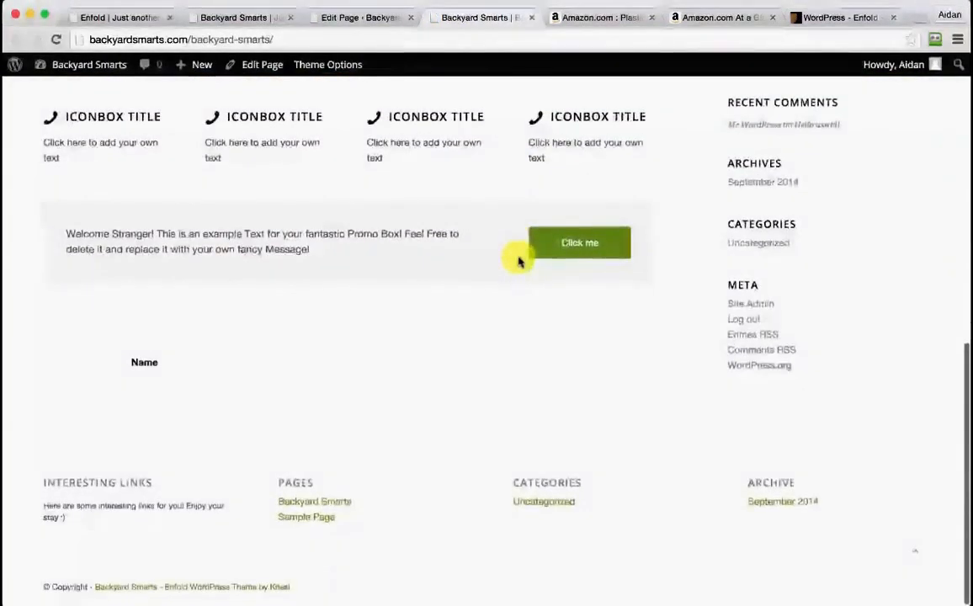
{"action": "scroll", "coordinate": [519, 261], "scroll_direction": "up", "scroll_amount": 10}
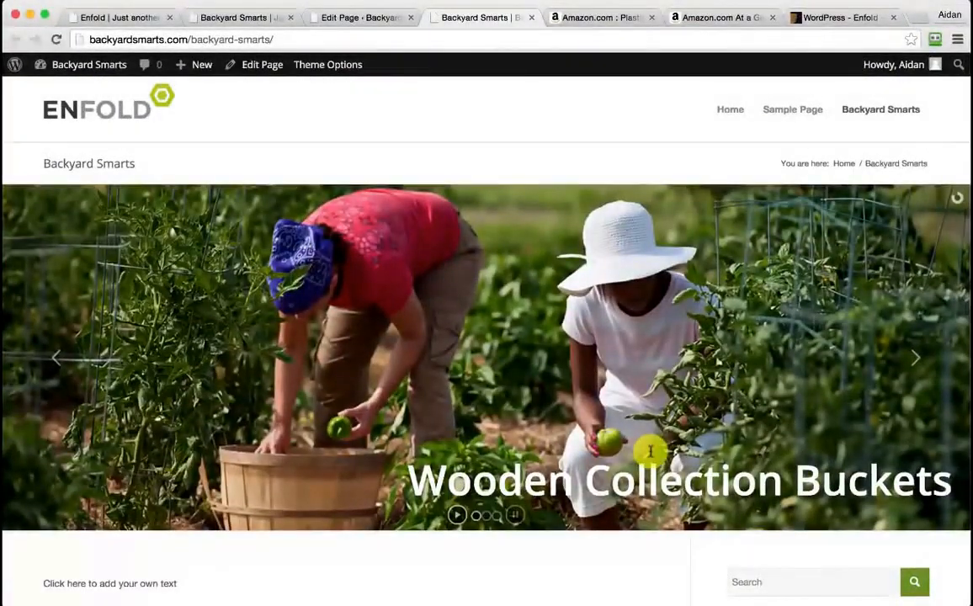
{"action": "scroll", "coordinate": [651, 452], "scroll_direction": "down", "scroll_amount": 5}
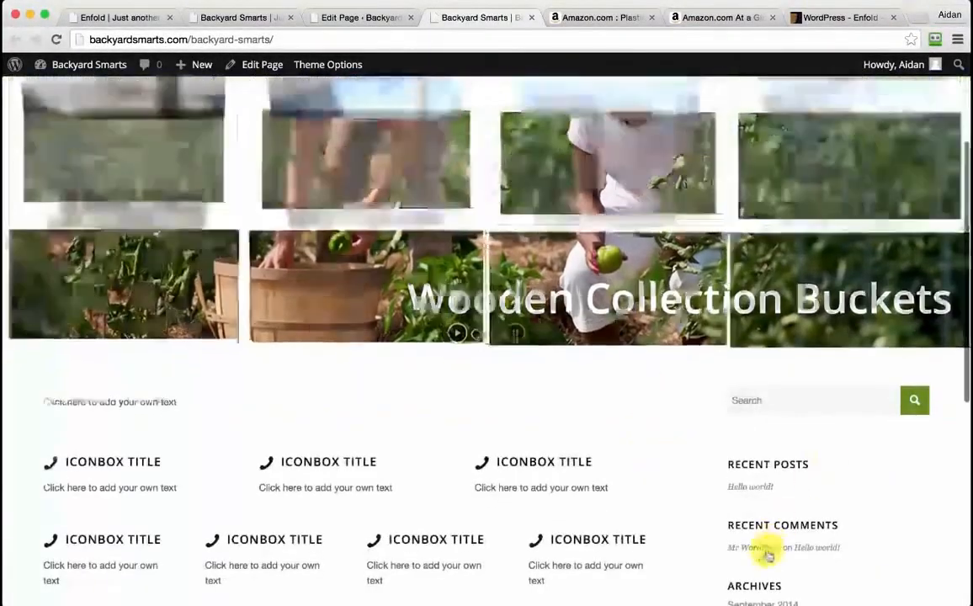
{"action": "scroll", "coordinate": [679, 486], "scroll_direction": "up", "scroll_amount": 5}
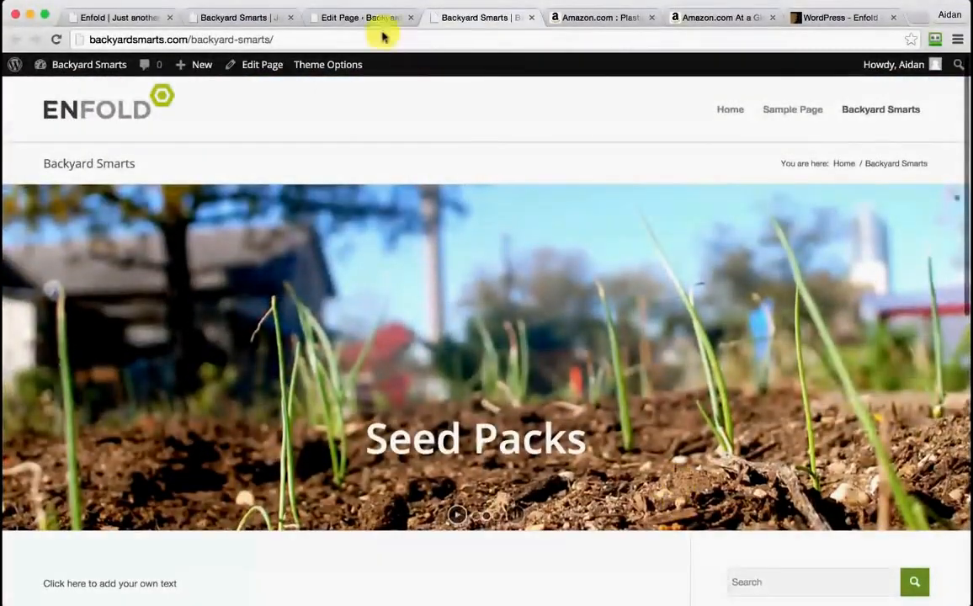
{"action": "left_click", "coordinate": [354, 18]}
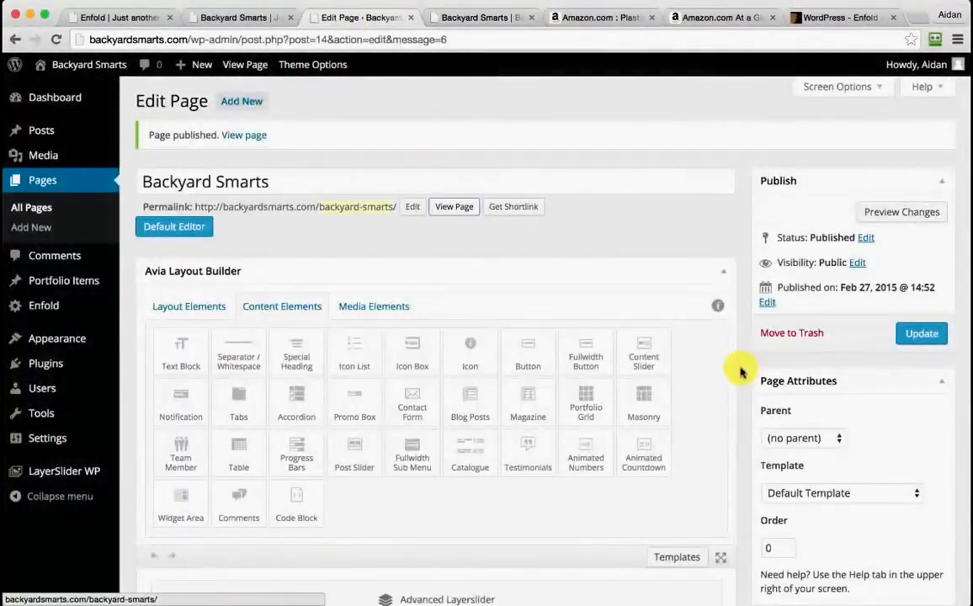
- Set the Backyard Smarts page layout to No Sidebar
{"action": "scroll", "coordinate": [740, 370], "scroll_direction": "down", "scroll_amount": 10}
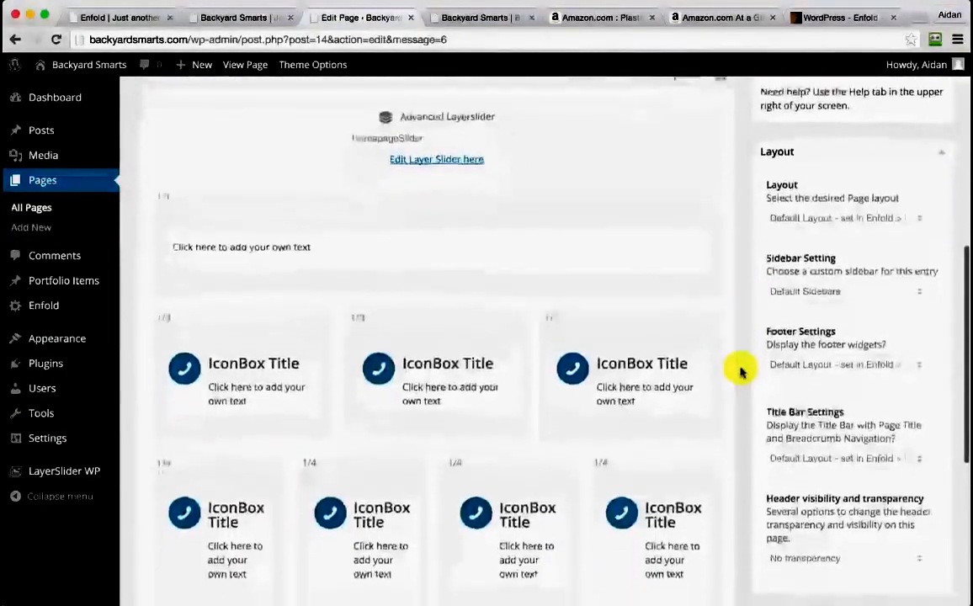
{"action": "left_click", "coordinate": [849, 269]}
{"action": "left_click", "coordinate": [848, 269]}
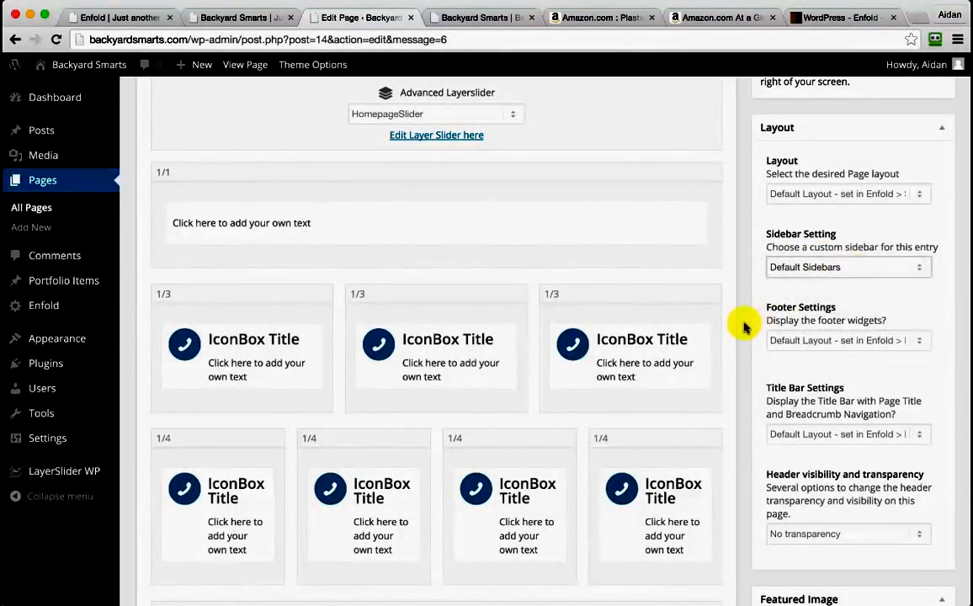
{"action": "scroll", "coordinate": [745, 328], "scroll_direction": "down", "scroll_amount": 2}
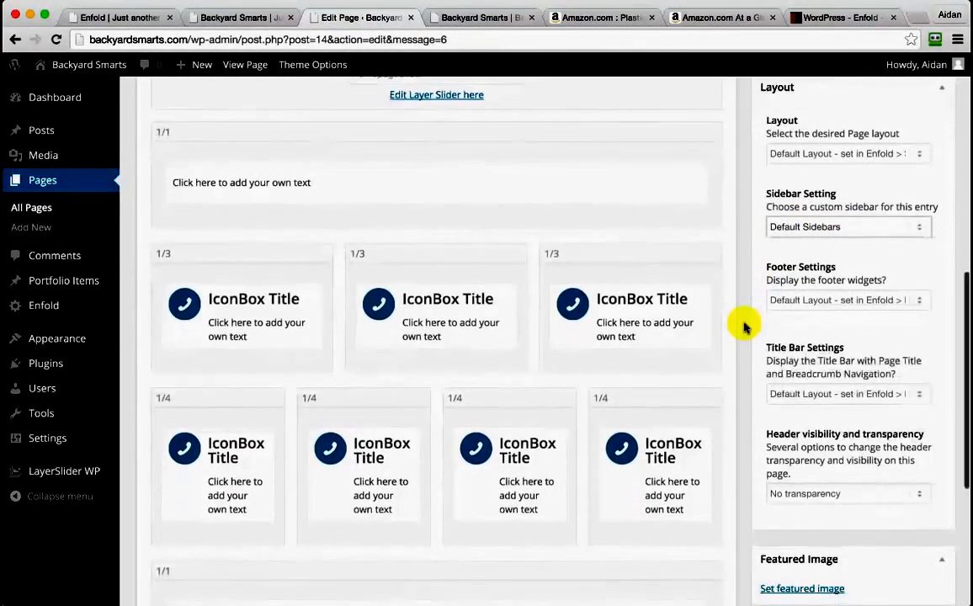
{"action": "left_click", "coordinate": [884, 231]}
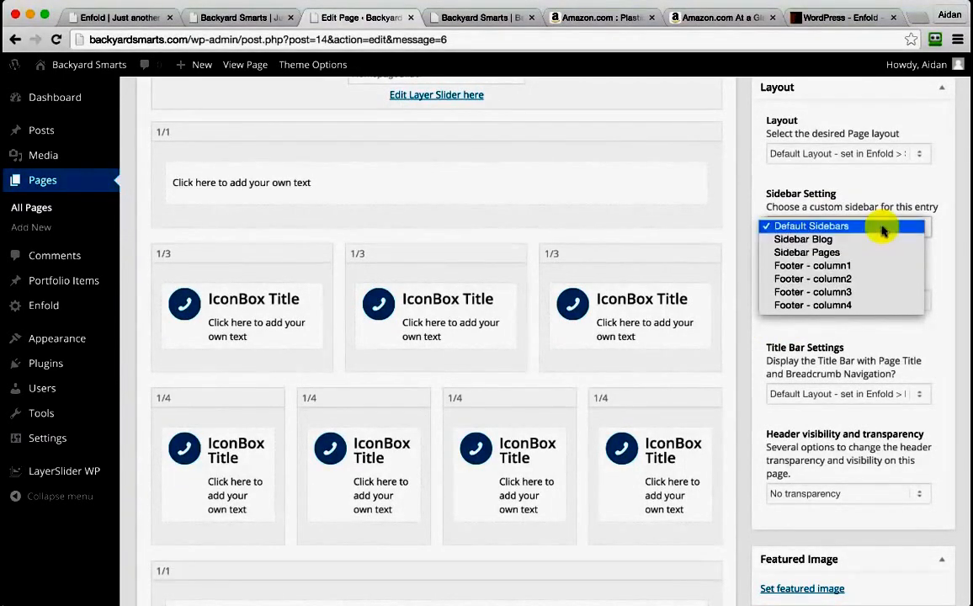
{"action": "left_click", "coordinate": [882, 227]}
{"action": "left_click", "coordinate": [842, 154]}
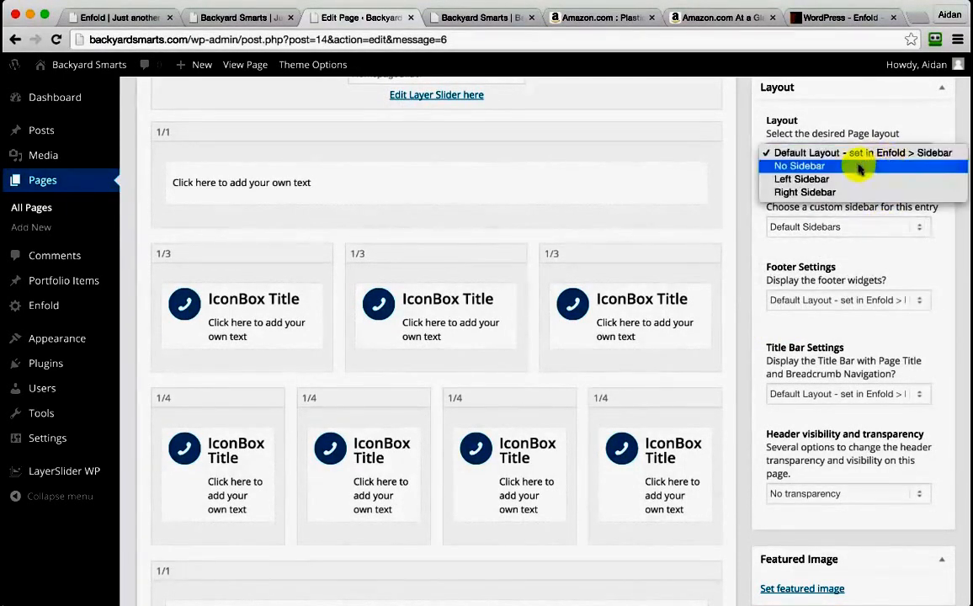
{"action": "left_click", "coordinate": [859, 167]}
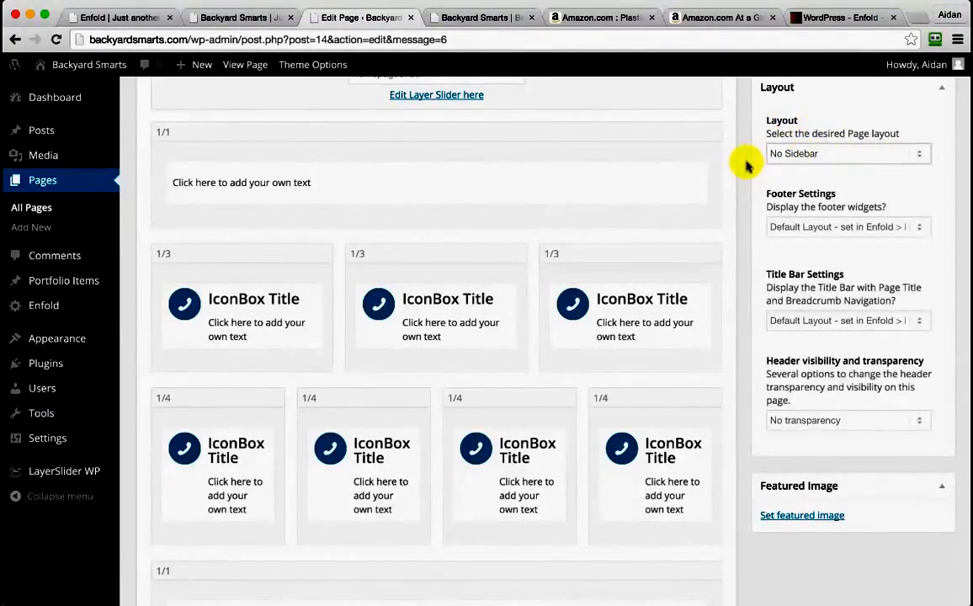
- Open the first full-width 1/1 Text Block for editing
{"action": "scroll", "coordinate": [746, 167], "scroll_direction": "up", "scroll_amount": 3}
{"action": "scroll", "coordinate": [697, 164], "scroll_direction": "down", "scroll_amount": 3}
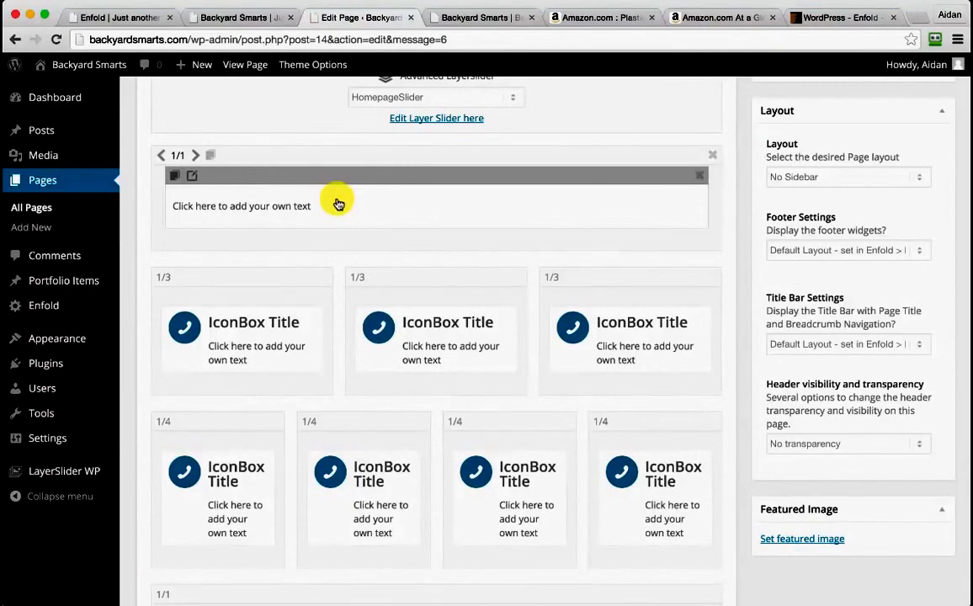
{"action": "left_click", "coordinate": [291, 214]}
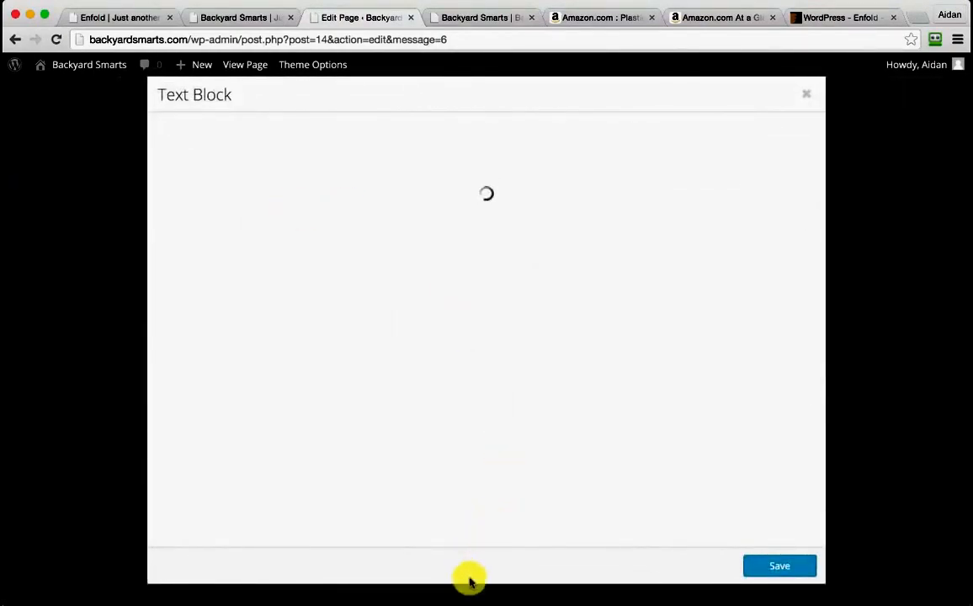
- Replace the text block placeholder with the paragraph 'All our products are designed to make gardening and backyard life easier.'
{"action": "left_click", "coordinate": [508, 603]}
{"action": "scroll", "coordinate": [482, 411], "scroll_direction": "up", "scroll_amount": 1}
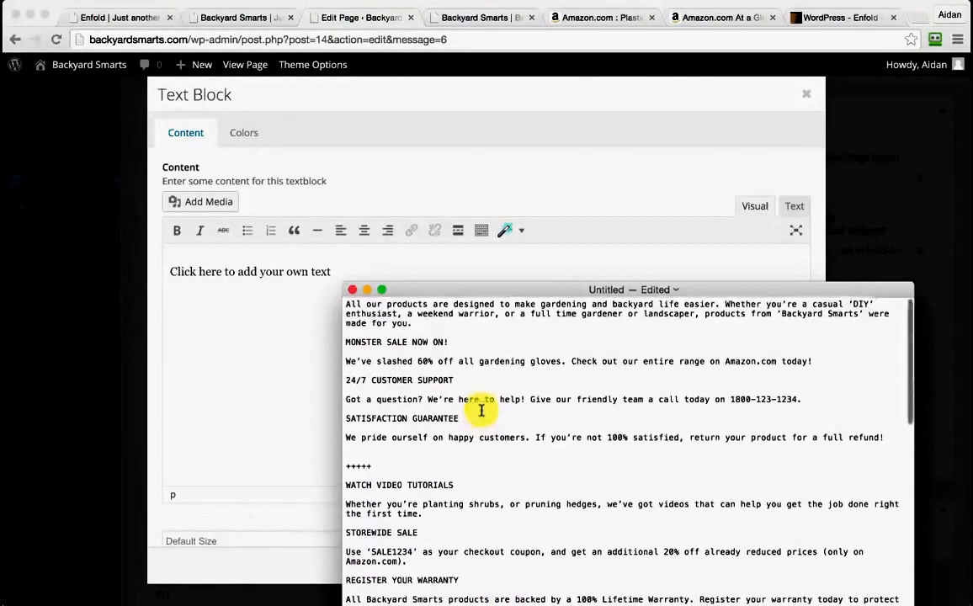
{"action": "left_click_drag", "start_coordinate": [412, 320], "coordinate": [347, 296]}
{"action": "key", "text": "super+c"}
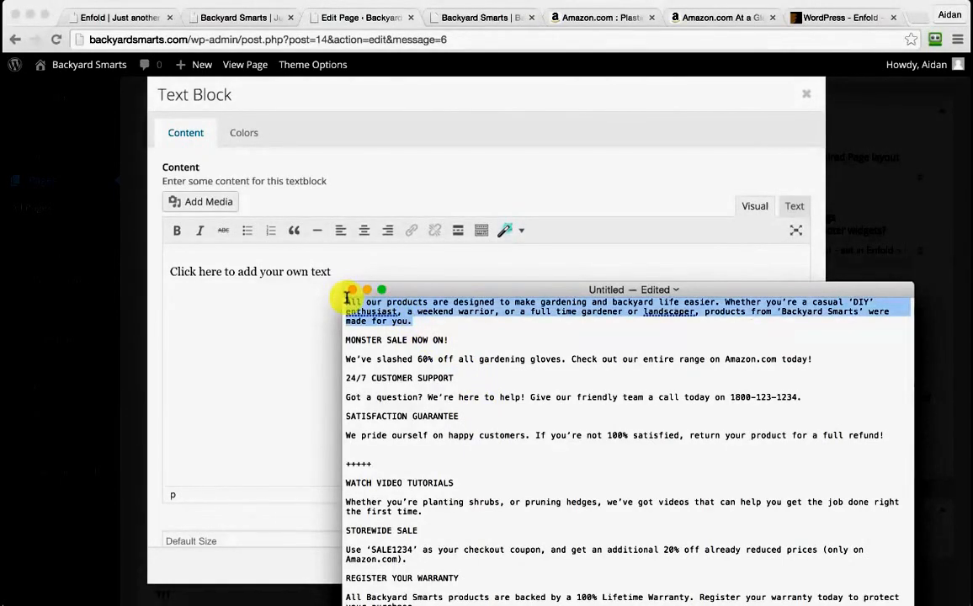
{"action": "left_click", "coordinate": [297, 271]}
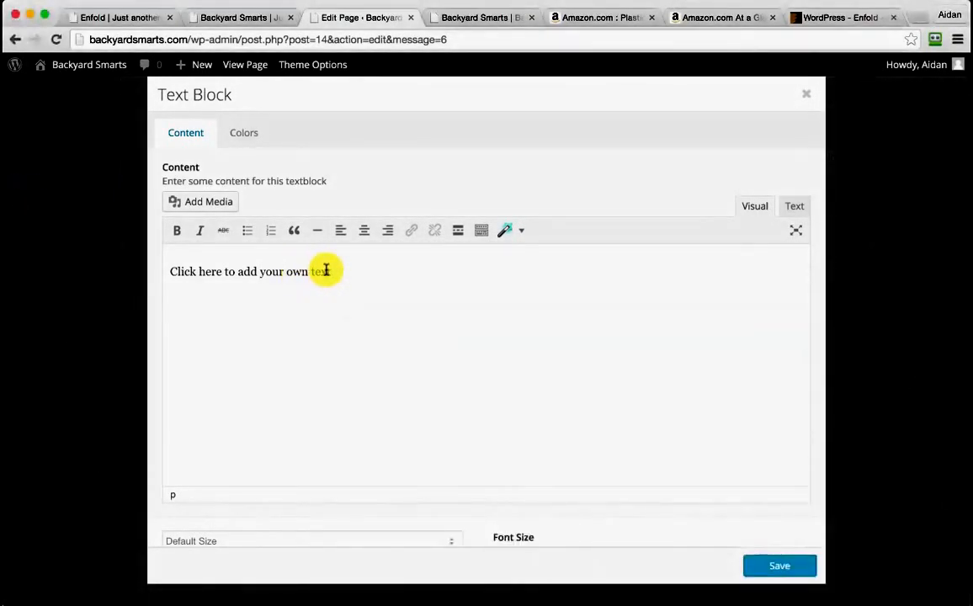
{"action": "key", "text": "super+v"}
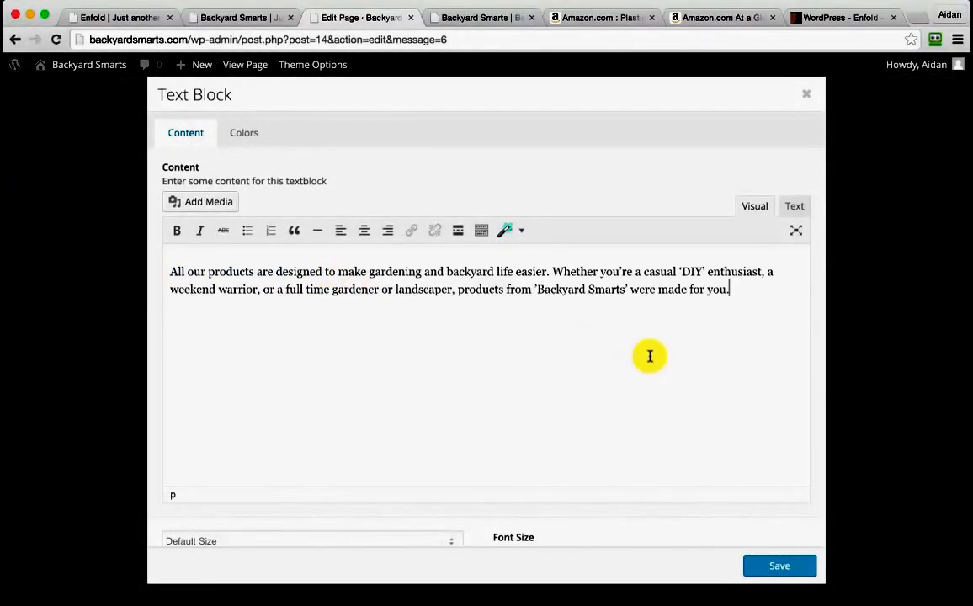
{"action": "scroll", "coordinate": [683, 406], "scroll_direction": "down", "scroll_amount": 1}
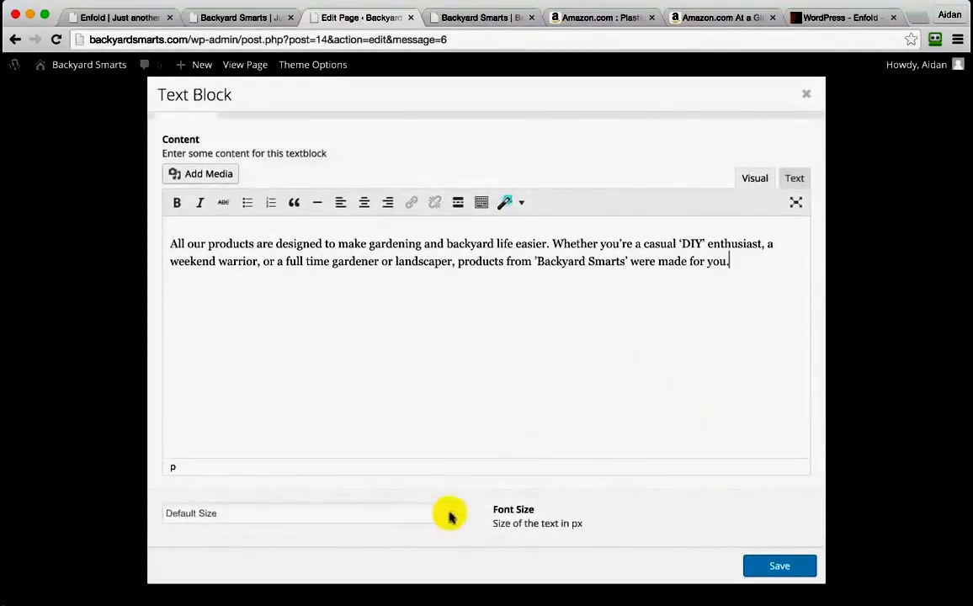
{"action": "scroll", "coordinate": [450, 517], "scroll_direction": "up", "scroll_amount": 1}
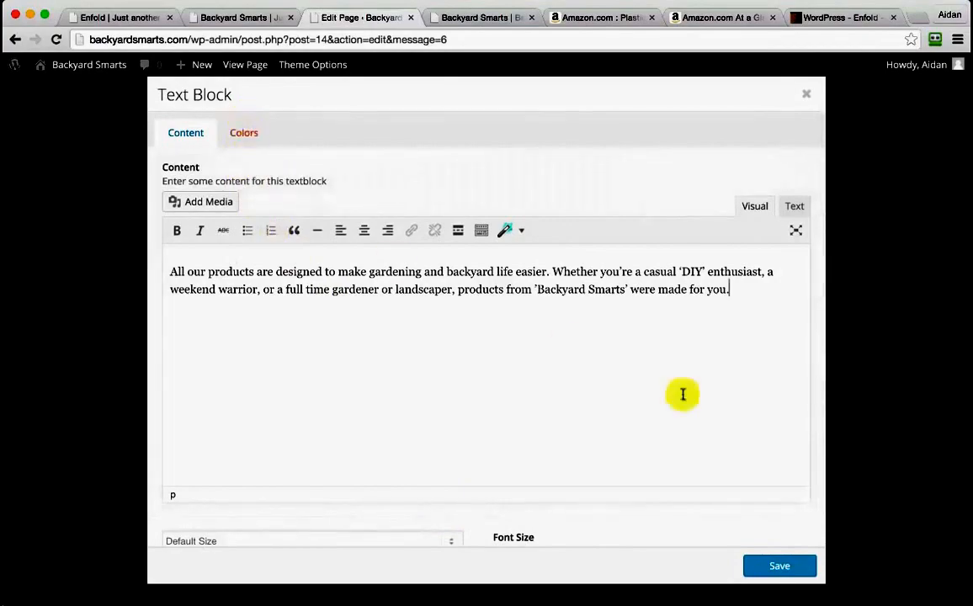
- Save the text block, then give the first icon box a large tag icon above its title
{"action": "left_click", "coordinate": [782, 566]}
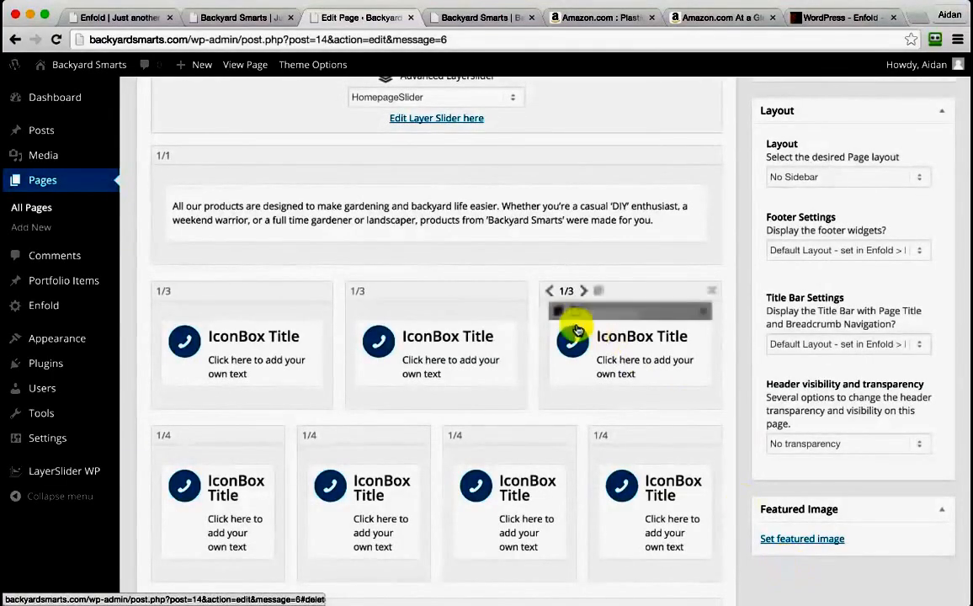
{"action": "scroll", "coordinate": [505, 295], "scroll_direction": "down", "scroll_amount": 3}
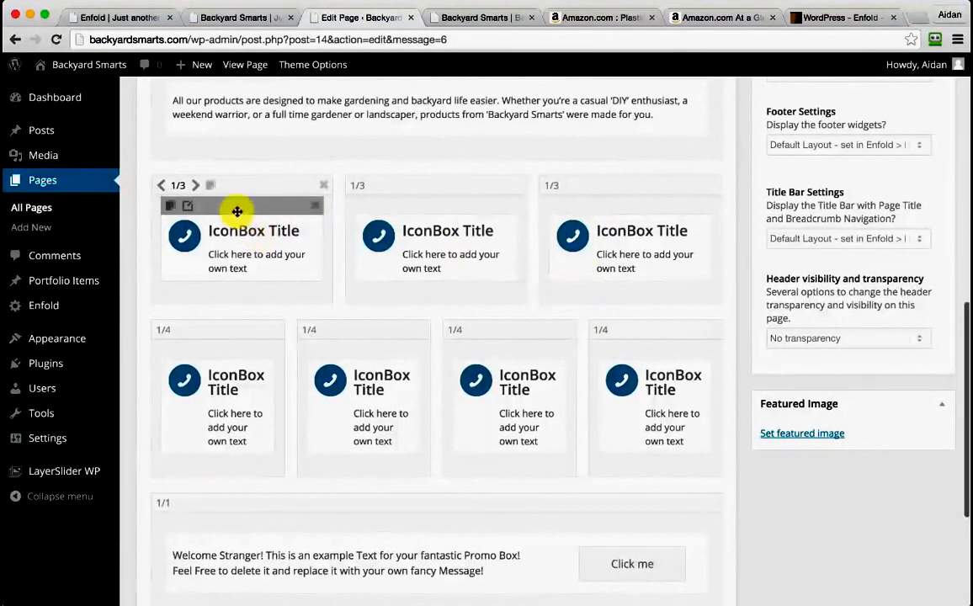
{"action": "left_click", "coordinate": [245, 247]}
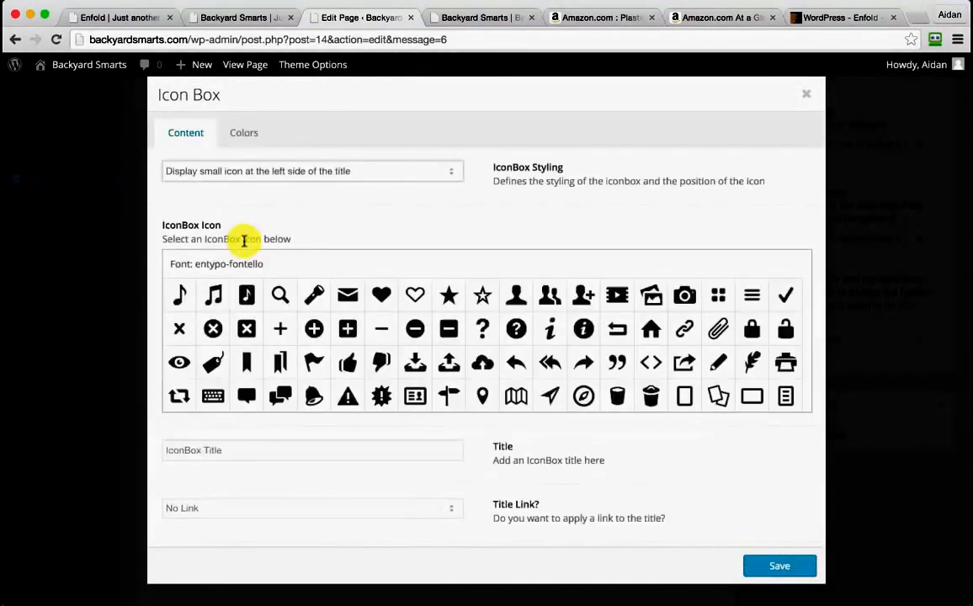
{"action": "left_click", "coordinate": [354, 169]}
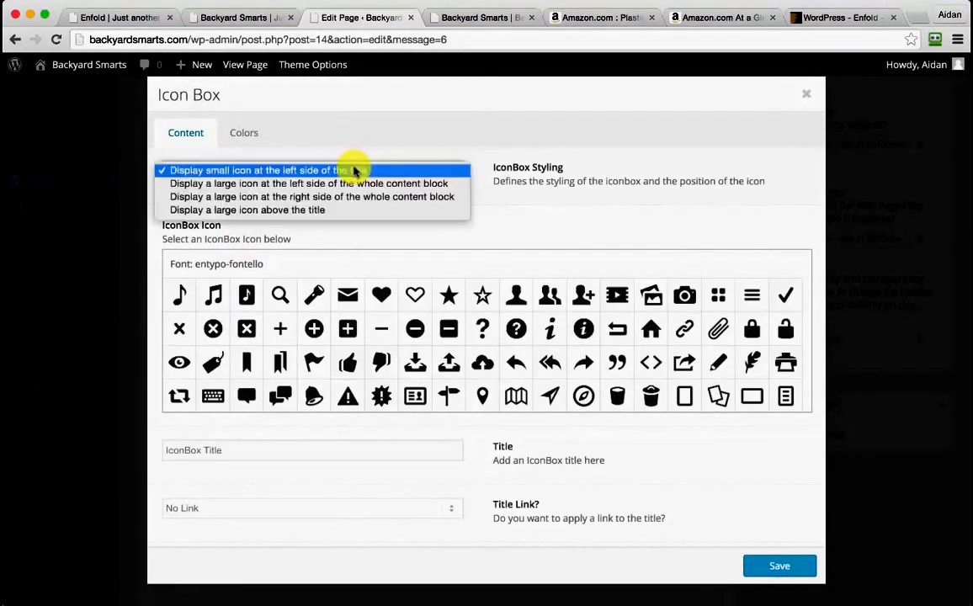
{"action": "left_click", "coordinate": [336, 211]}
{"action": "scroll", "coordinate": [337, 210], "scroll_direction": "down", "scroll_amount": 2}
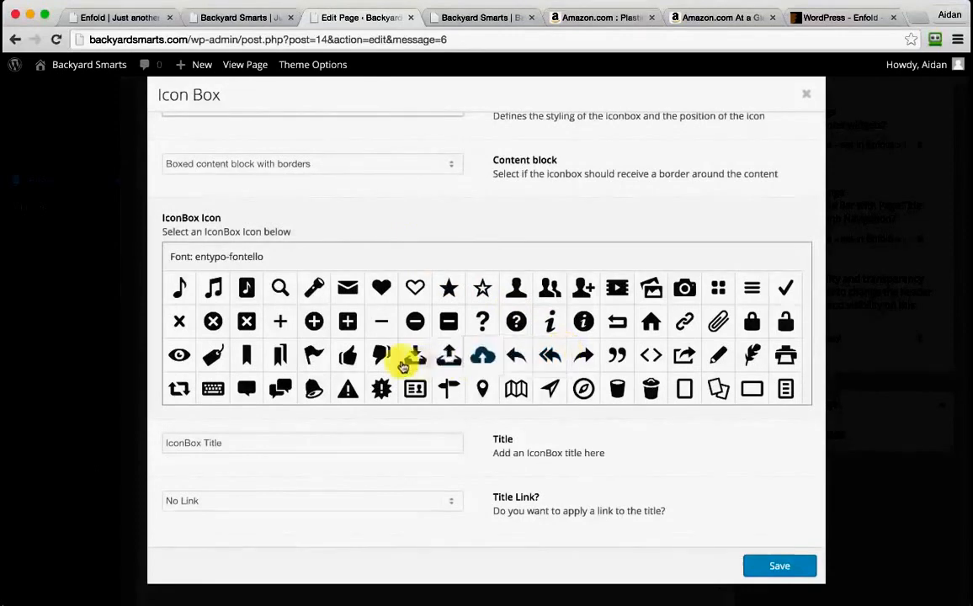
{"action": "left_click", "coordinate": [216, 358]}
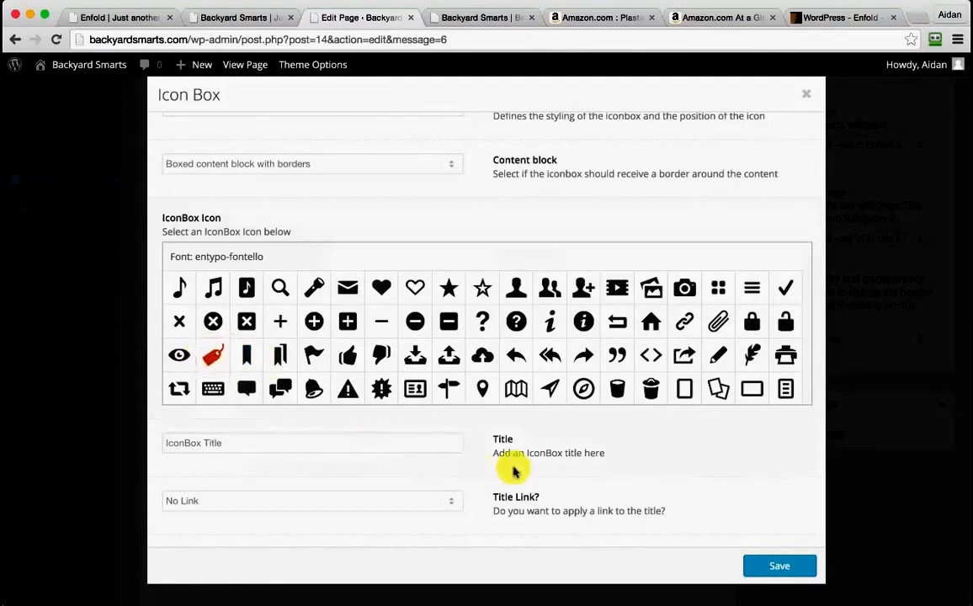
{"action": "scroll", "coordinate": [509, 459], "scroll_direction": "down", "scroll_amount": 3}
{"action": "scroll", "coordinate": [514, 474], "scroll_direction": "down", "scroll_amount": 2}
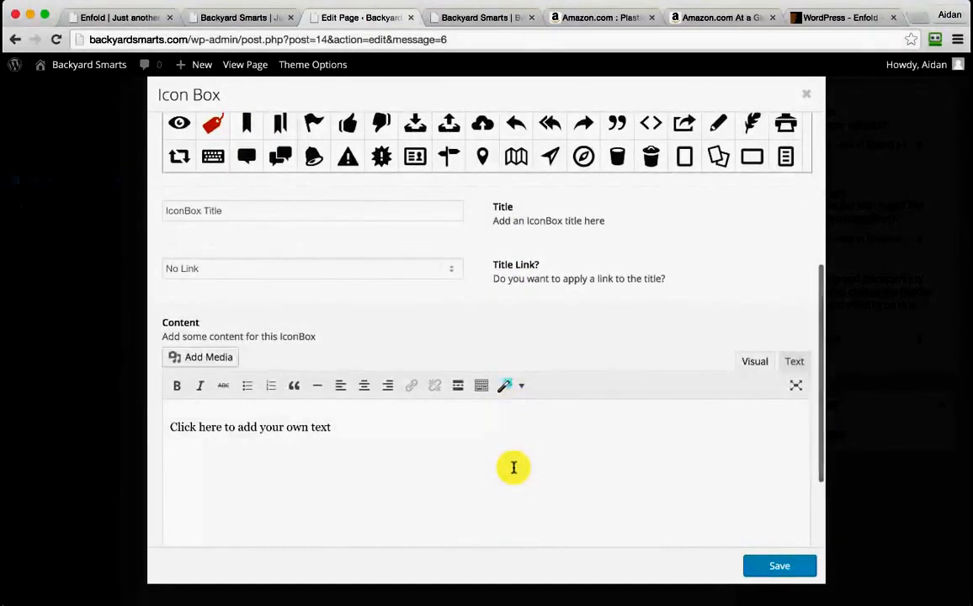
- Paste the gardening-glove sale sentence as the box text and title it 'Monster Sale Now On!'
{"action": "left_click", "coordinate": [595, 599]}
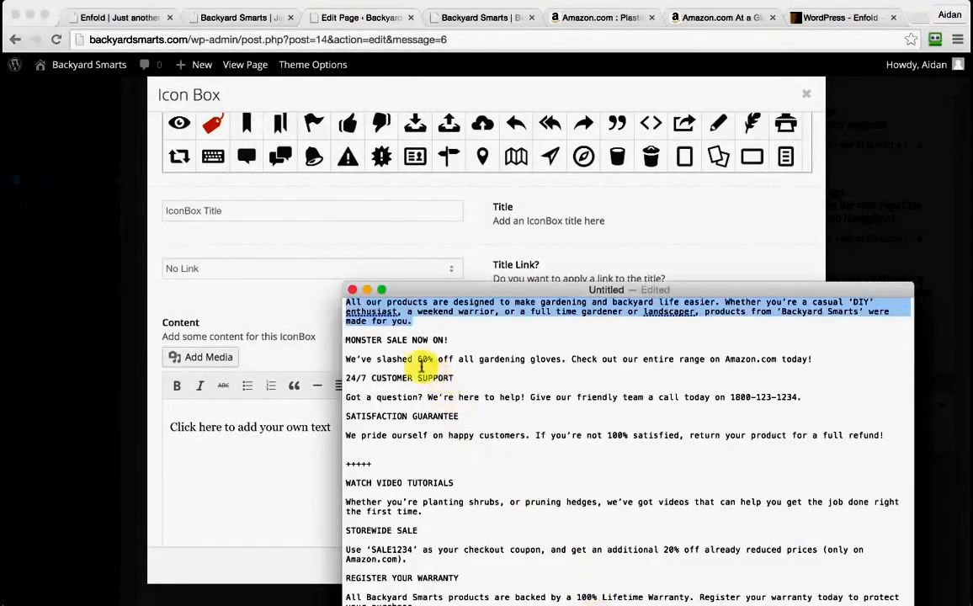
{"action": "left_click_drag", "start_coordinate": [346, 360], "coordinate": [816, 360]}
{"action": "key", "text": "super+c"}
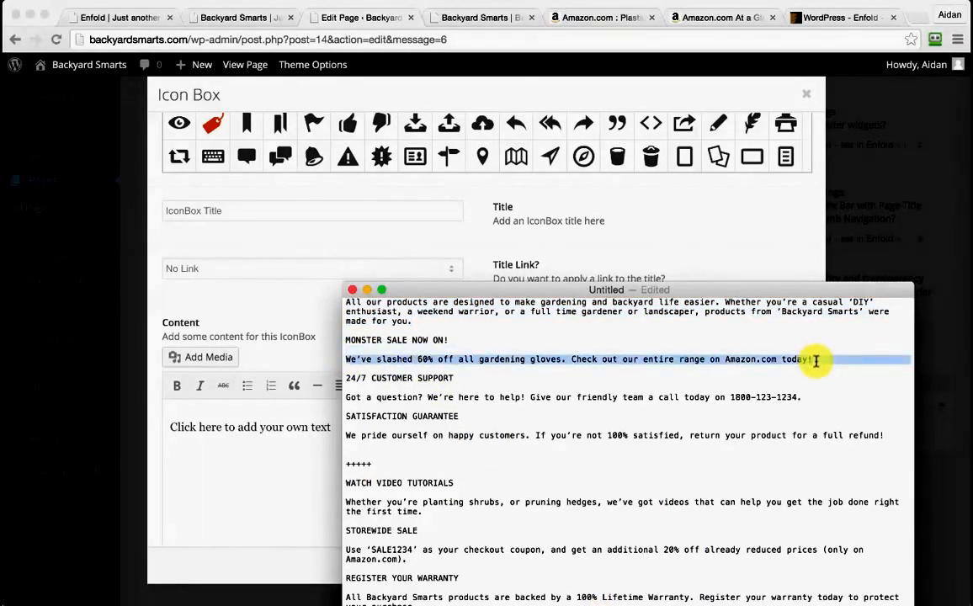
{"action": "left_click", "coordinate": [210, 427]}
{"action": "triple_click", "coordinate": [228, 427]}
{"action": "key", "text": "super+v"}
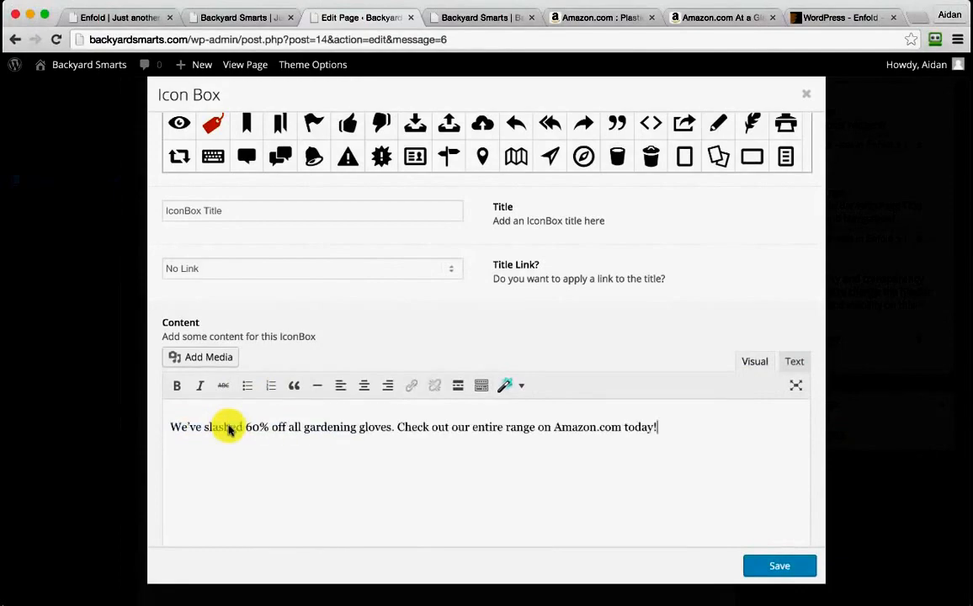
{"action": "scroll", "coordinate": [253, 240], "scroll_direction": "up", "scroll_amount": 7}
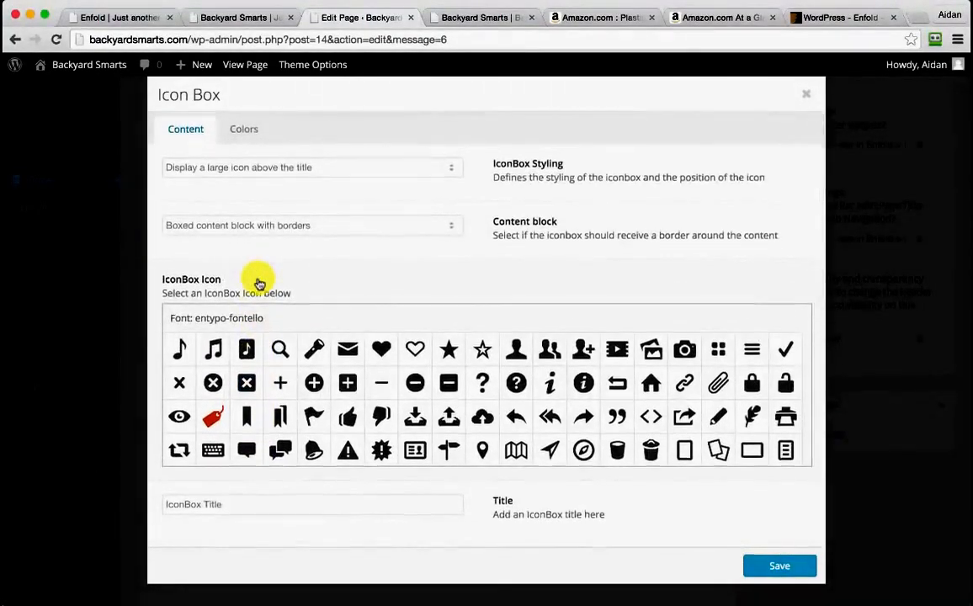
{"action": "scroll", "coordinate": [257, 282], "scroll_direction": "down", "scroll_amount": 10}
{"action": "double_click", "coordinate": [241, 449]}
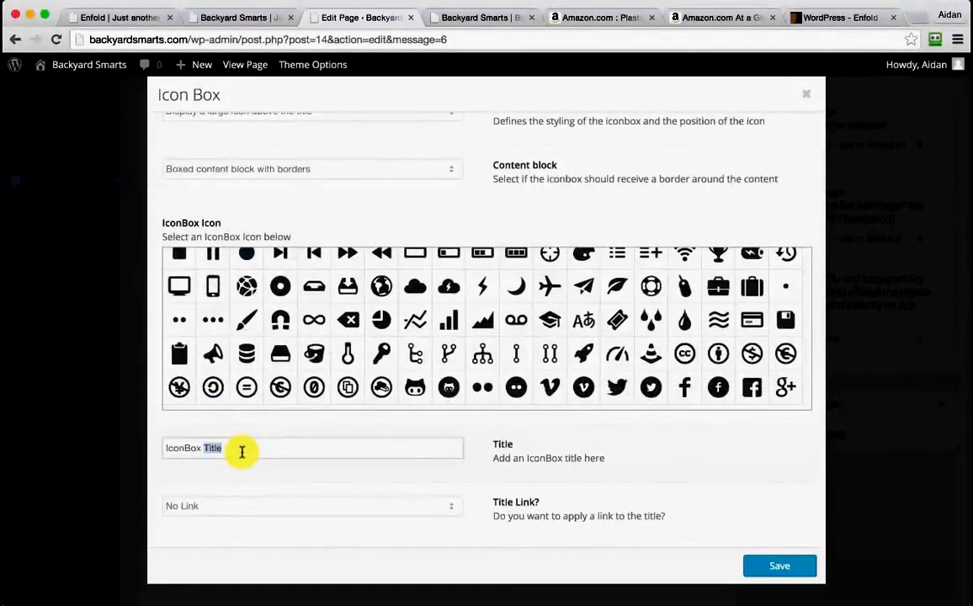
{"action": "type", "text": "Monster Sale N"}
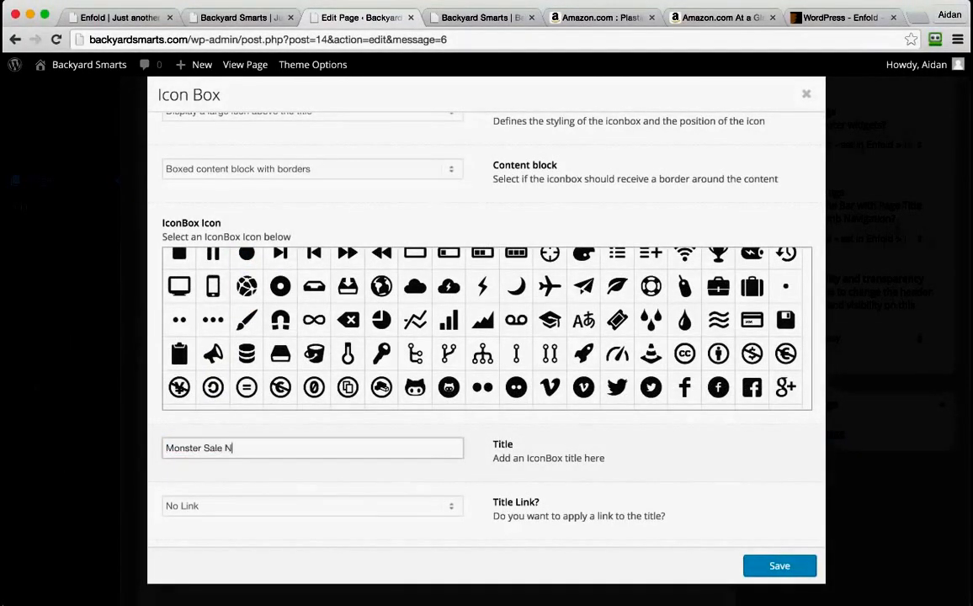
{"action": "type", "text": "ow On!"}
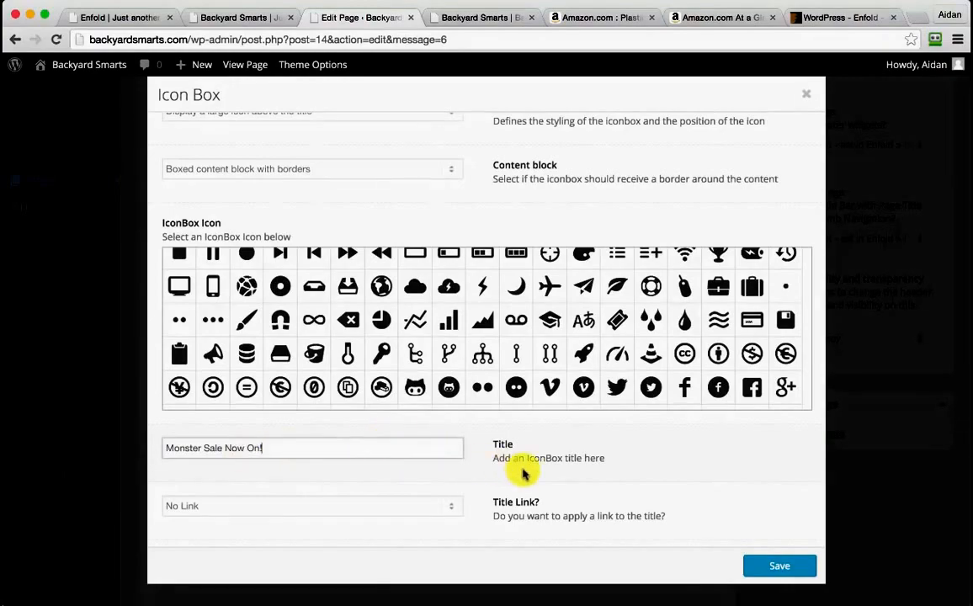
- Leave the box title with No Link and select the phrase 'entire range on Amazon.com'
{"action": "scroll", "coordinate": [521, 467], "scroll_direction": "down", "scroll_amount": 6}
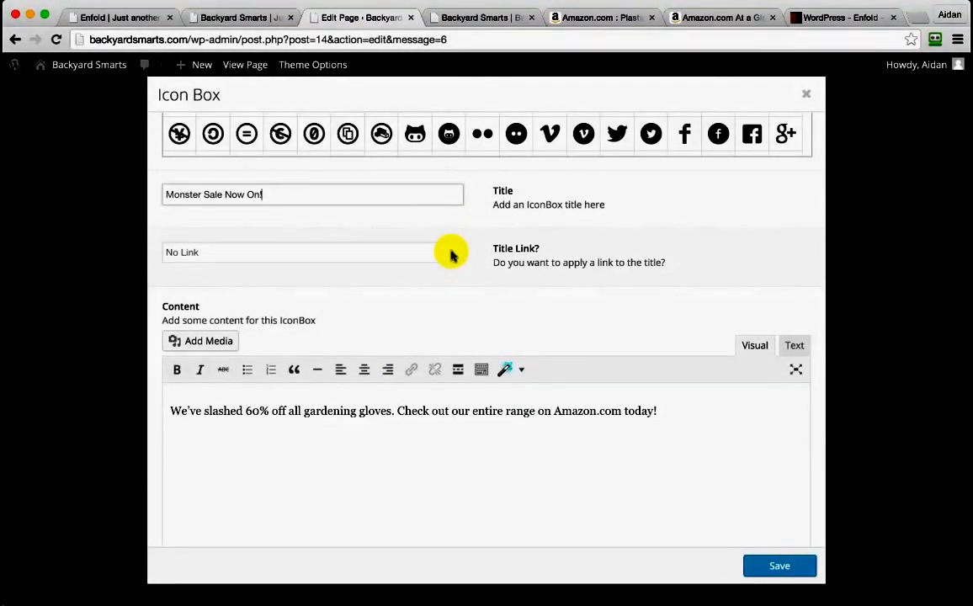
{"action": "left_click", "coordinate": [368, 253]}
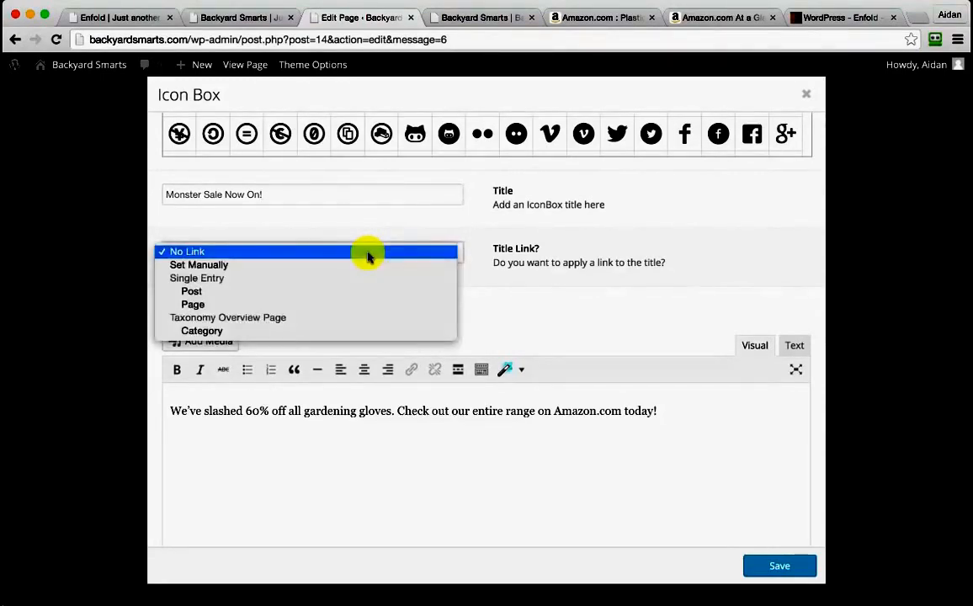
{"action": "left_click", "coordinate": [364, 265]}
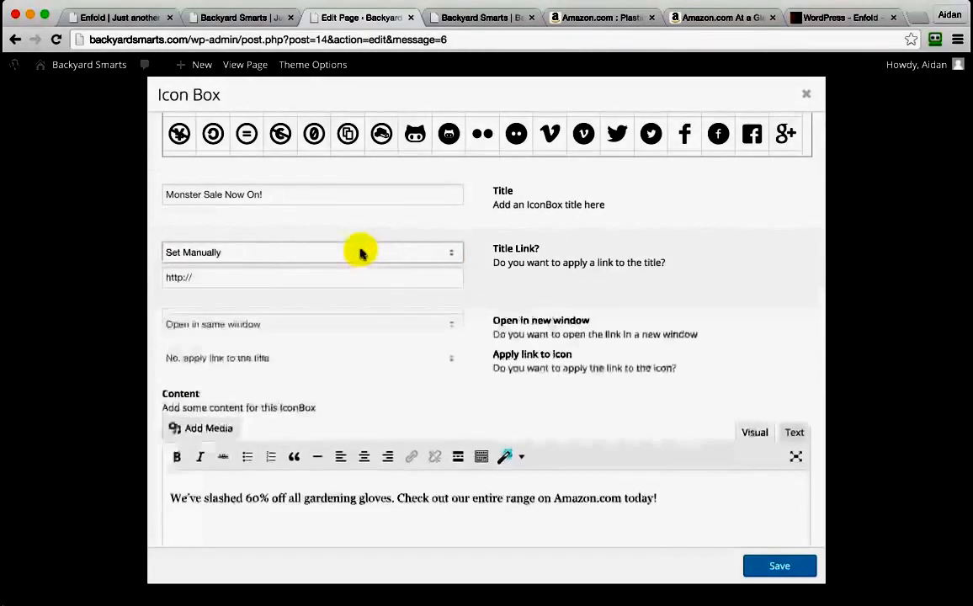
{"action": "left_click", "coordinate": [363, 253]}
{"action": "left_click", "coordinate": [348, 240]}
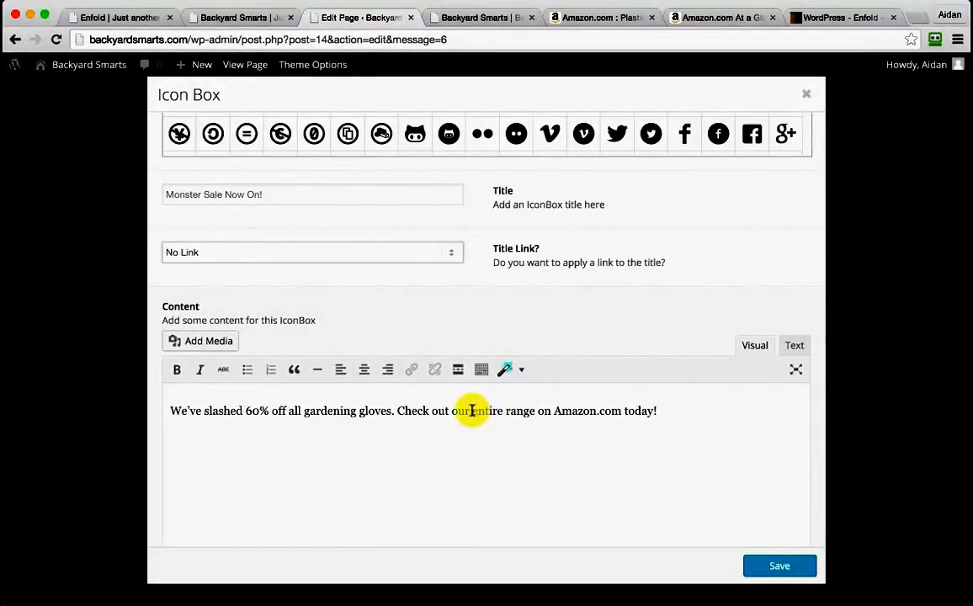
{"action": "left_click_drag", "start_coordinate": [473, 411], "coordinate": [621, 411]}
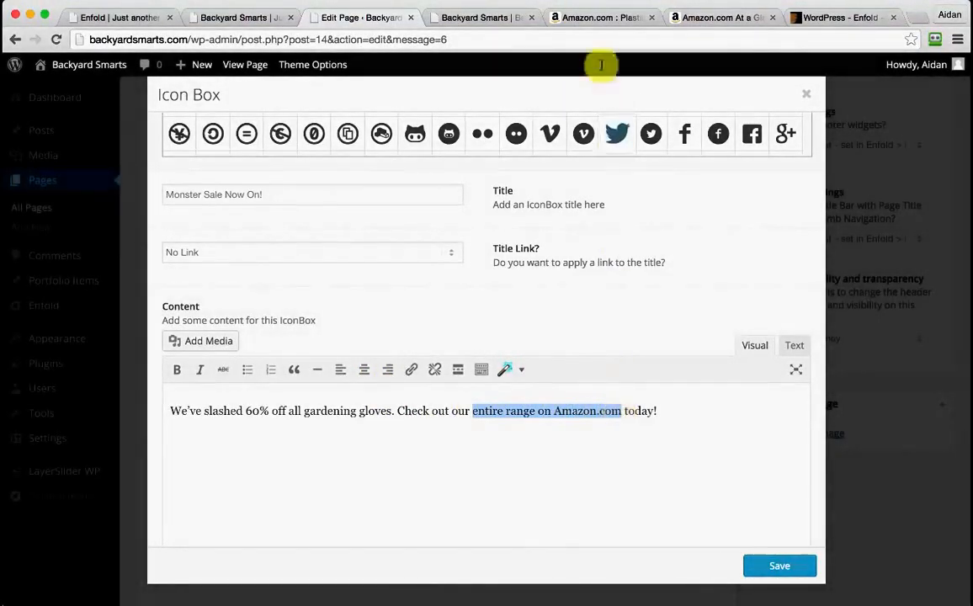
- Copy the seed kingdom seller page URL from the Amazon tabs
{"action": "left_click", "coordinate": [608, 16]}
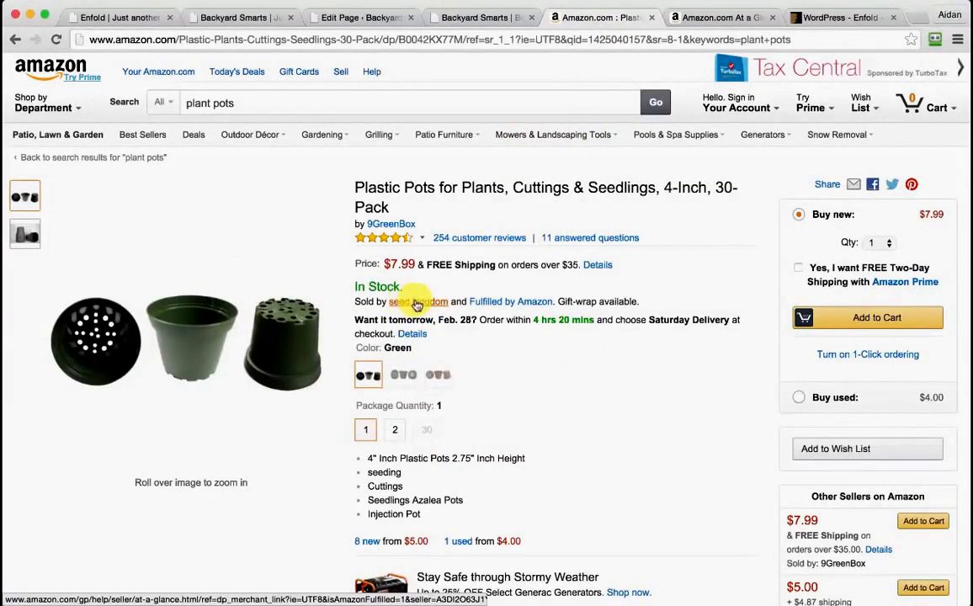
{"action": "left_click", "coordinate": [724, 16]}
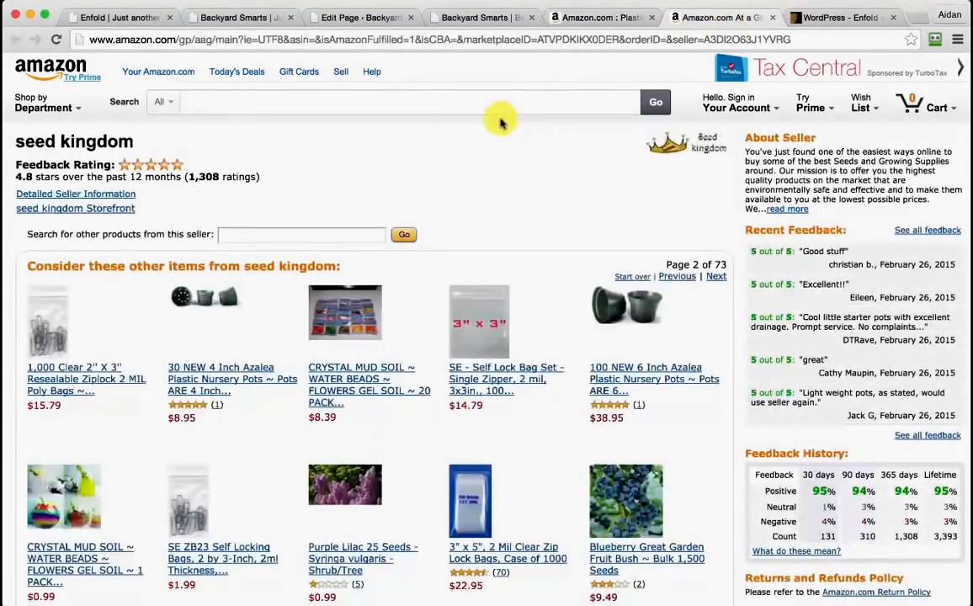
{"action": "left_click", "coordinate": [469, 40]}
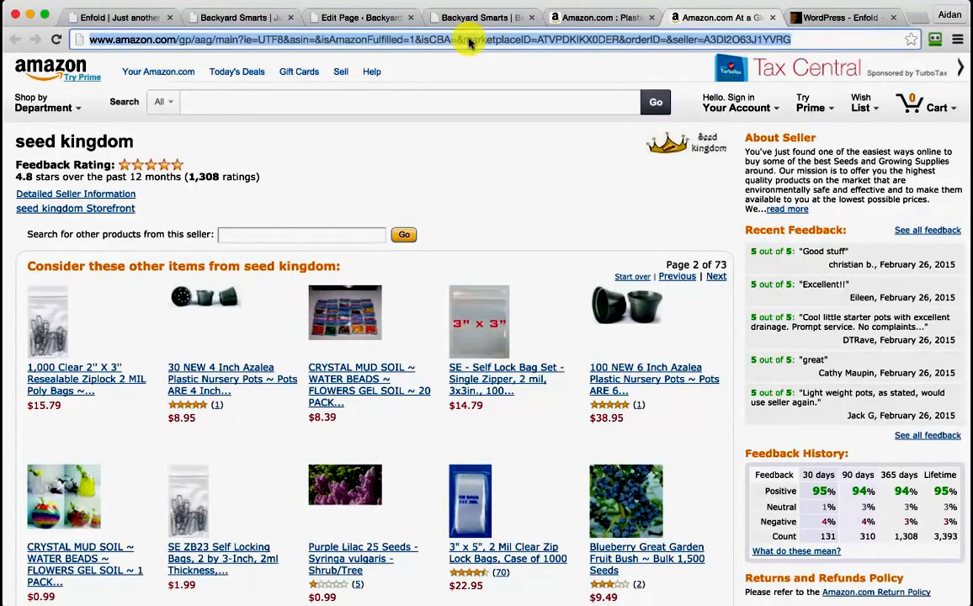
{"action": "left_click", "coordinate": [358, 19]}
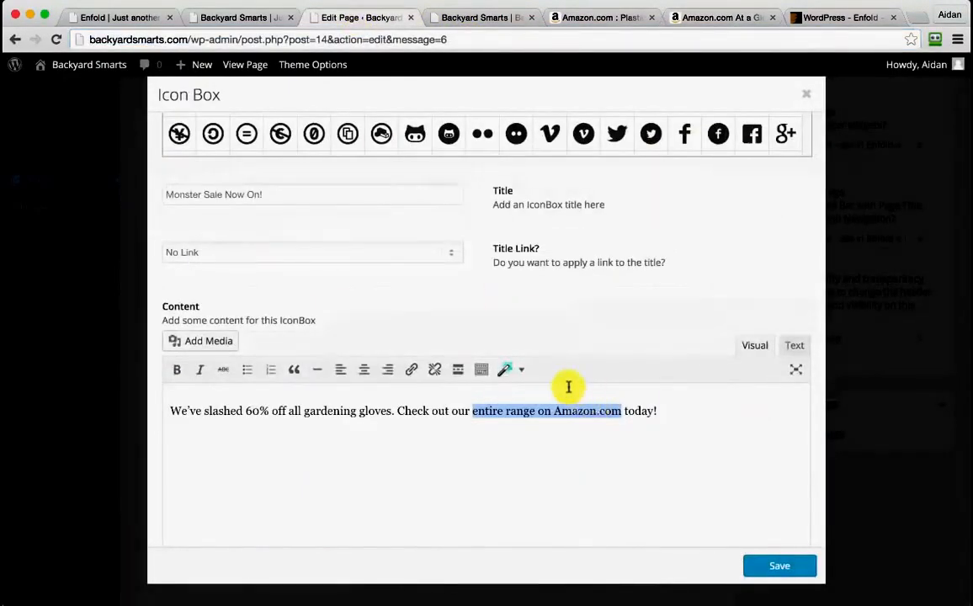
- Link 'entire range on Amazon.com' to the seller page in a new tab and save the icon box
{"action": "left_click", "coordinate": [412, 370]}
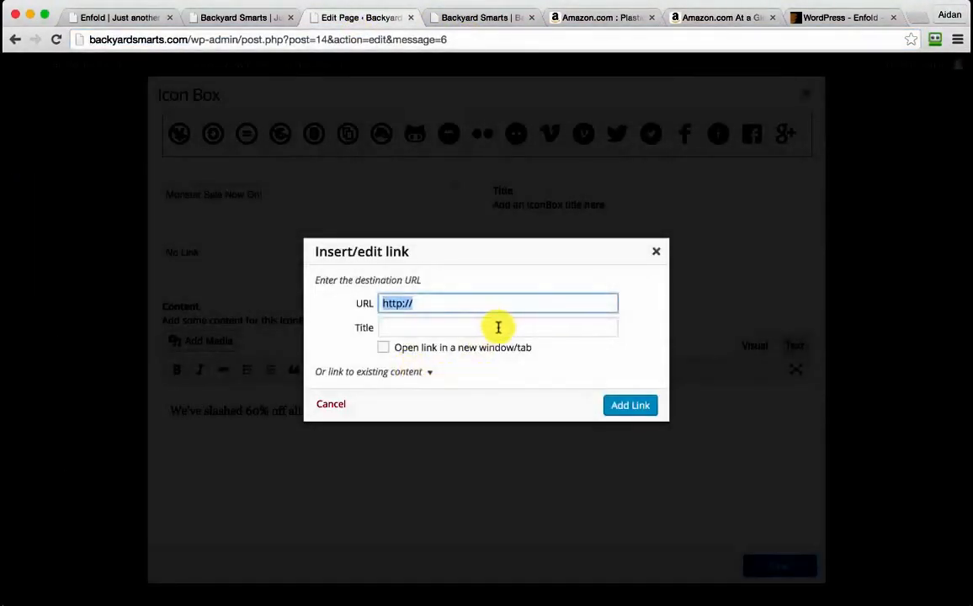
{"action": "key", "text": "super+v"}
{"action": "left_click", "coordinate": [475, 349]}
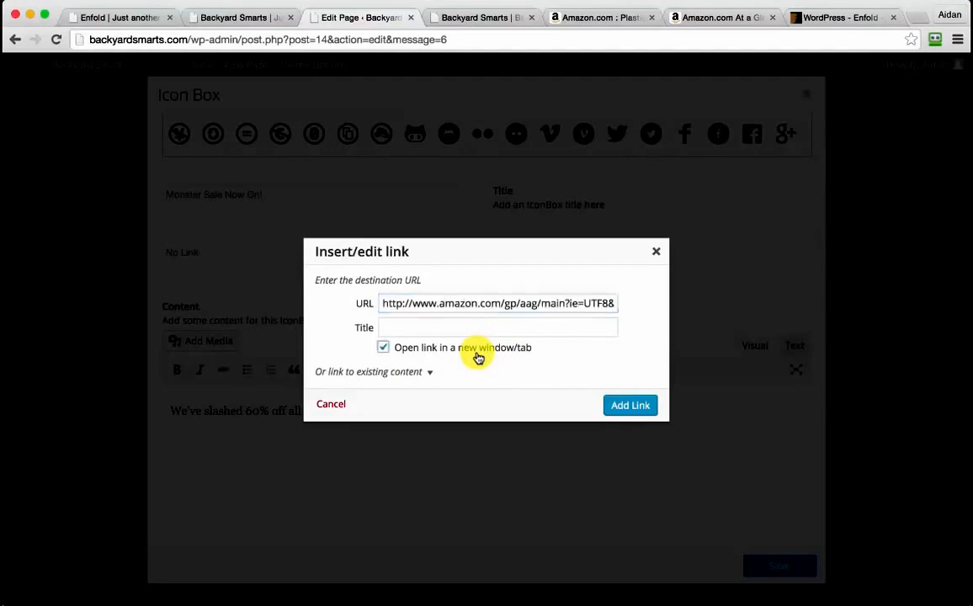
{"action": "left_click", "coordinate": [627, 407]}
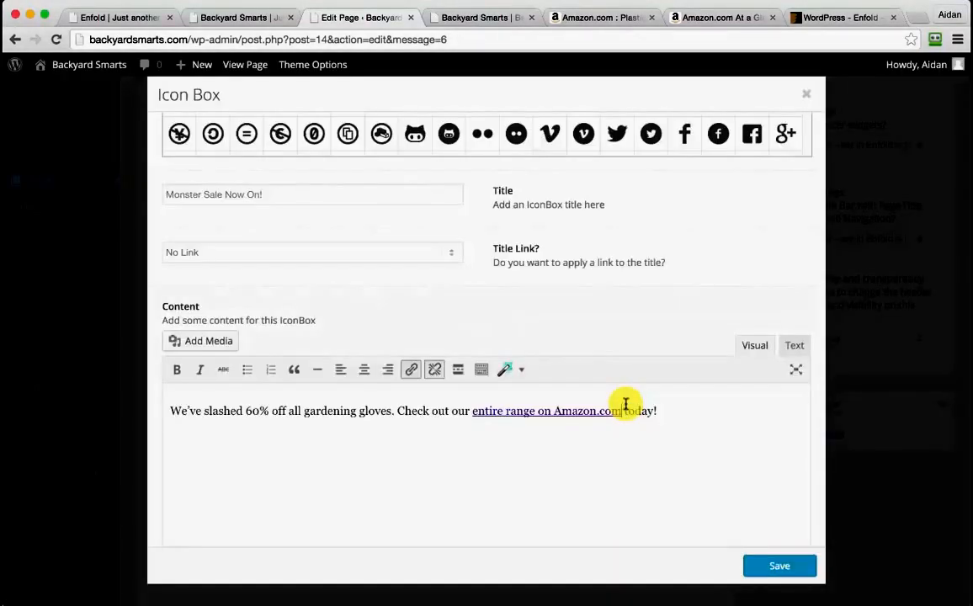
{"action": "left_click", "coordinate": [775, 566]}
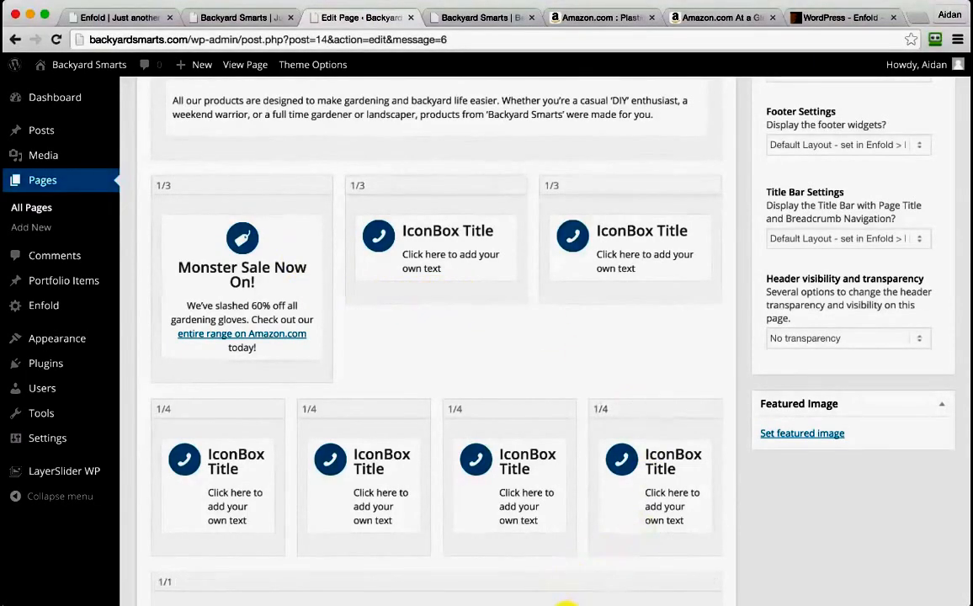
{"action": "left_click", "coordinate": [567, 603]}
{"action": "scroll", "coordinate": [481, 384], "scroll_direction": "down", "scroll_amount": 1}
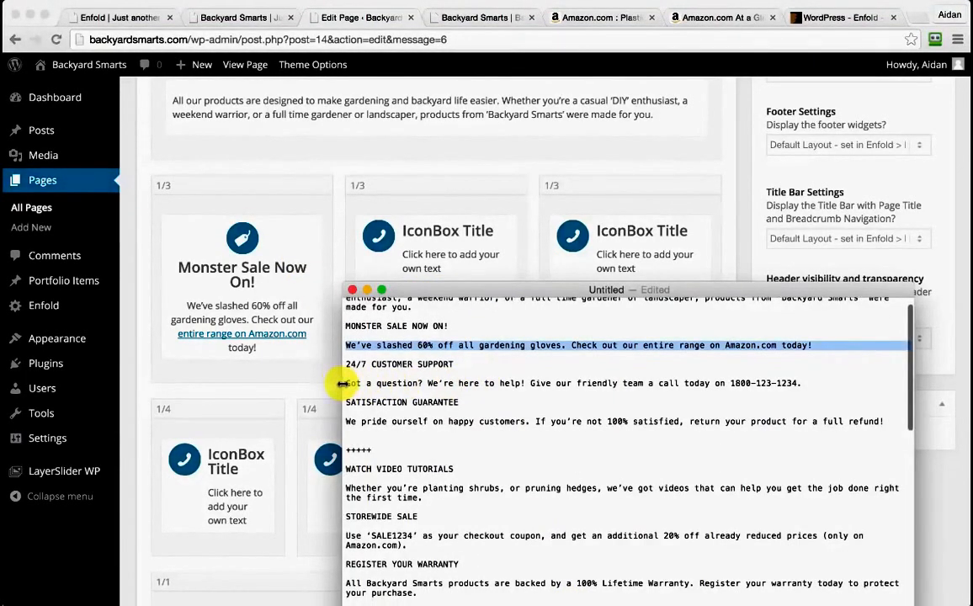
- Paste the call-us customer support text into the second icon box's content
{"action": "left_click_drag", "start_coordinate": [344, 383], "coordinate": [802, 383]}
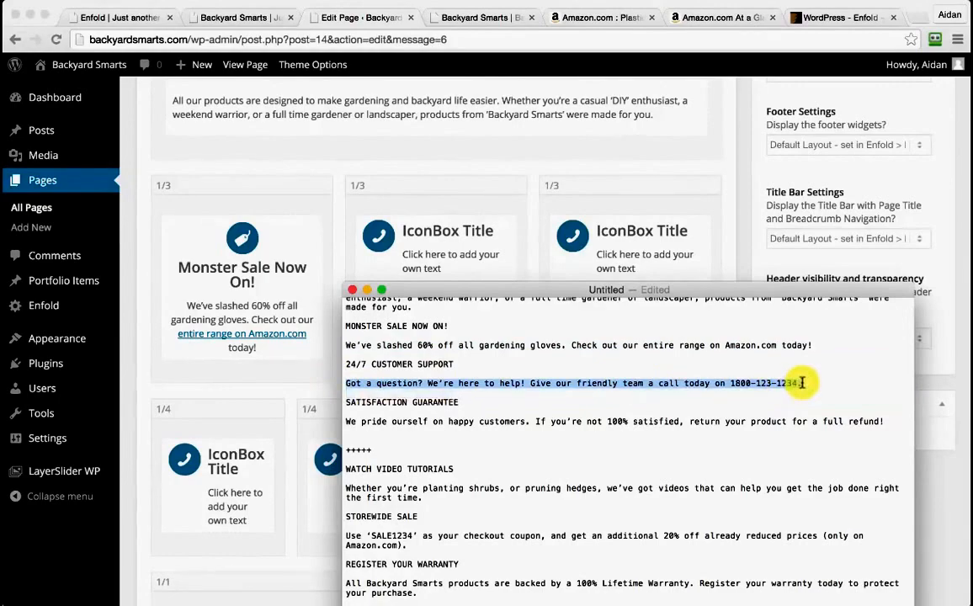
{"action": "left_click", "coordinate": [320, 396]}
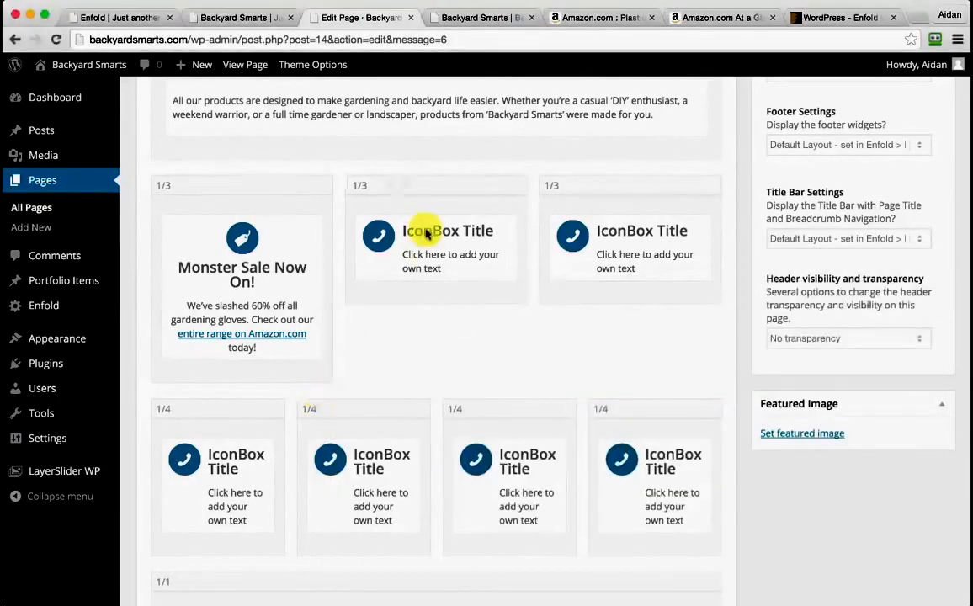
{"action": "left_click", "coordinate": [441, 247]}
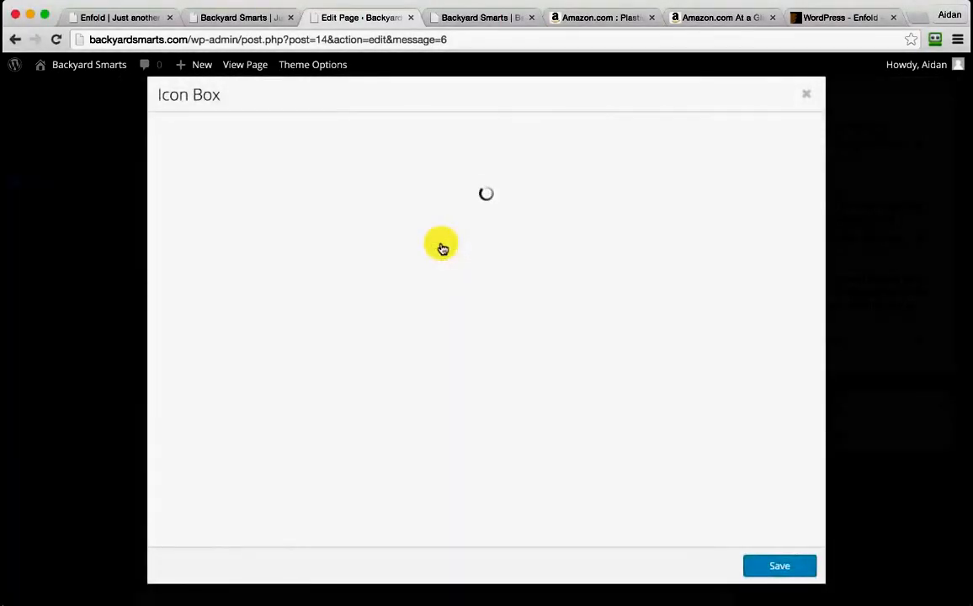
{"action": "scroll", "coordinate": [289, 467], "scroll_direction": "down", "scroll_amount": 5}
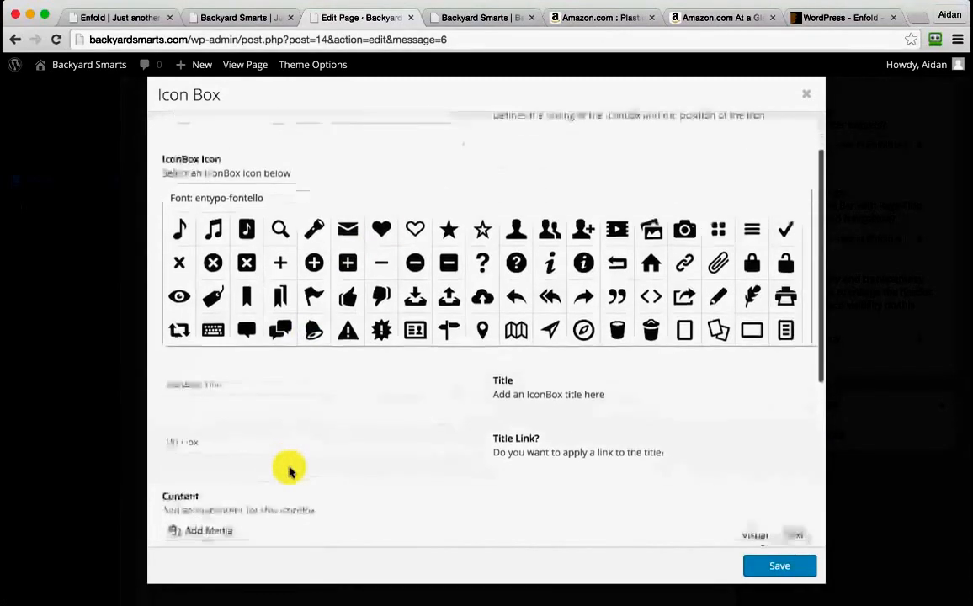
{"action": "triple_click", "coordinate": [243, 522]}
{"action": "type", "text": "Got a question? We’re here to help! Give our friendly team a call today on 1800-123-1234."}
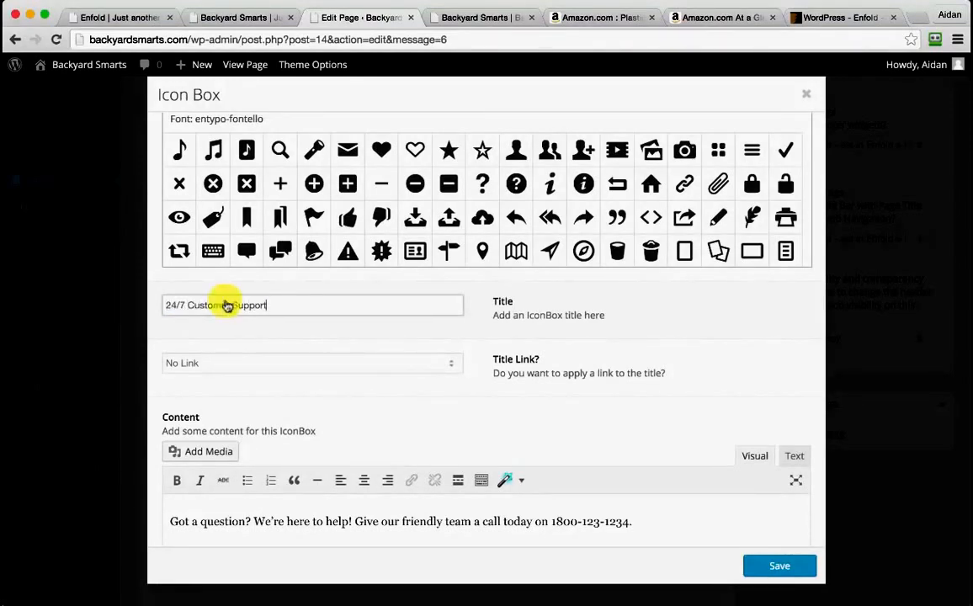
{"action": "scroll", "coordinate": [498, 256], "scroll_direction": "up", "scroll_amount": 2}
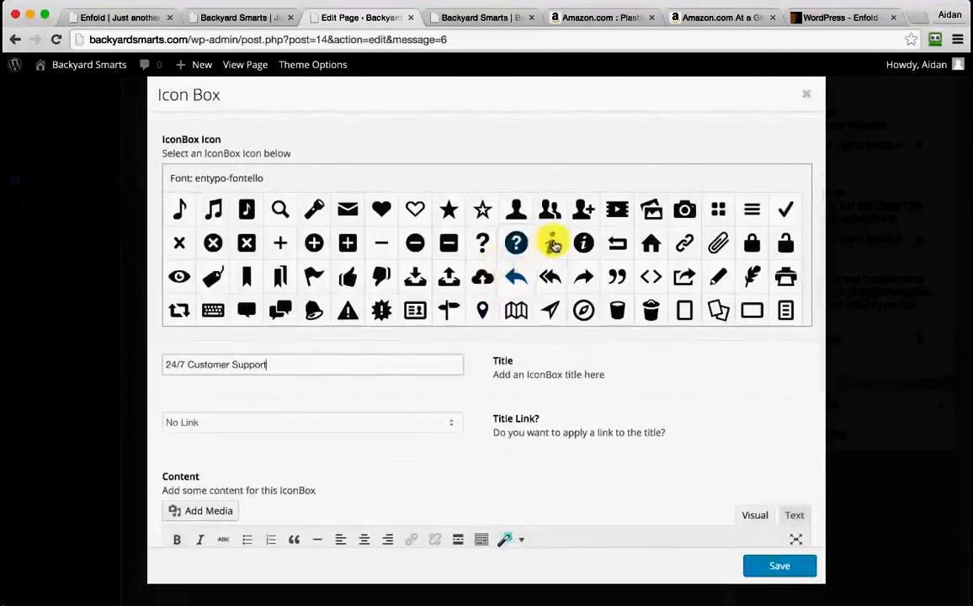
{"action": "scroll", "coordinate": [717, 236], "scroll_direction": "down", "scroll_amount": 2}
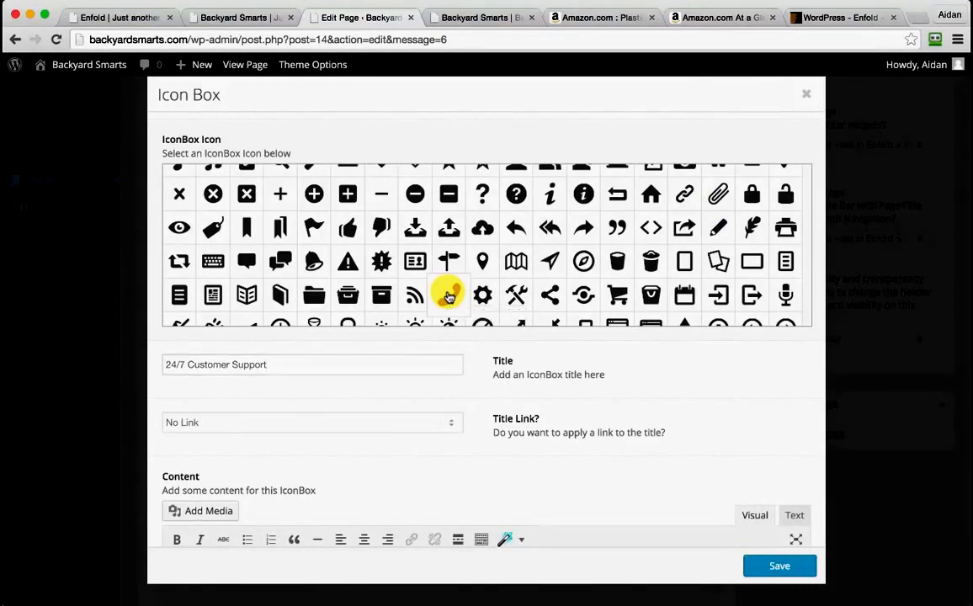
{"action": "scroll", "coordinate": [683, 461], "scroll_direction": "up", "scroll_amount": 3}
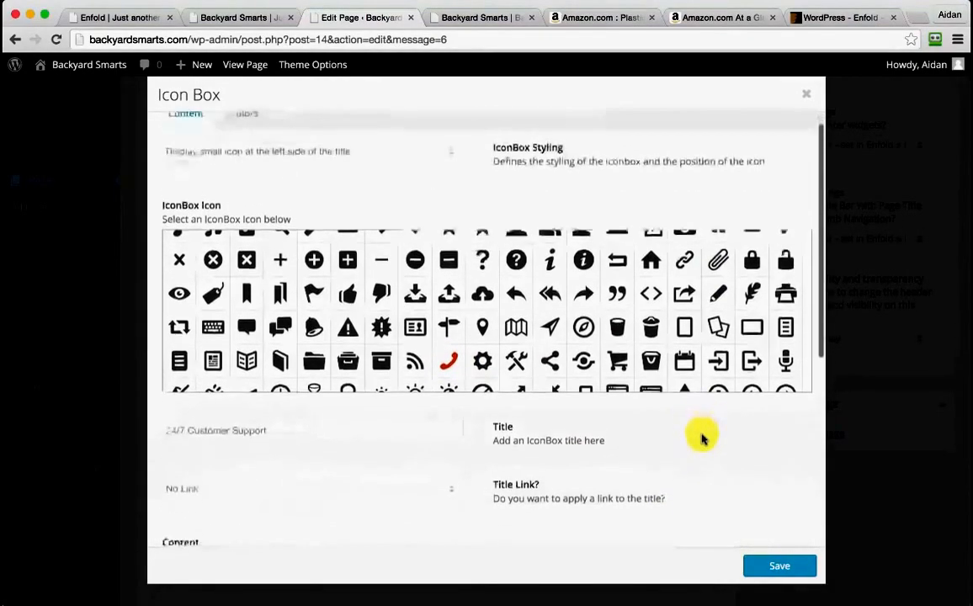
- Show a large icon above the title in the 24/7 Customer Support box and save it
{"action": "left_click", "coordinate": [418, 181]}
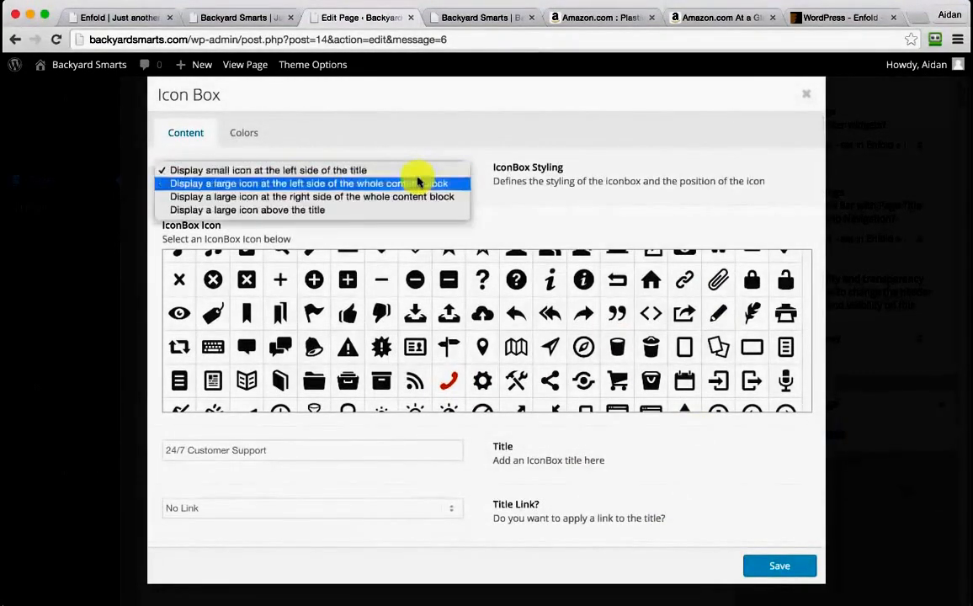
{"action": "left_click", "coordinate": [379, 211]}
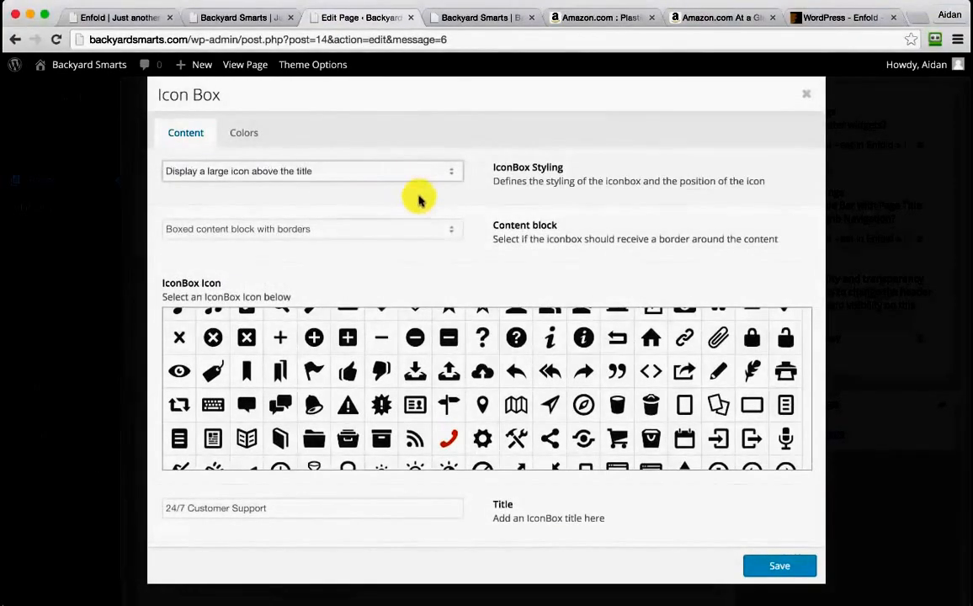
{"action": "scroll", "coordinate": [452, 246], "scroll_direction": "down", "scroll_amount": 3}
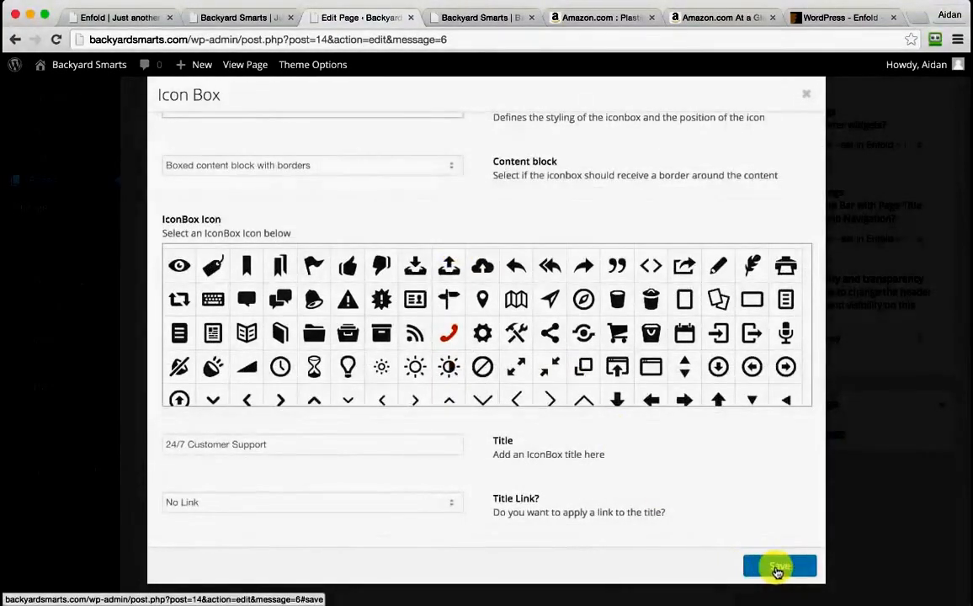
{"action": "left_click", "coordinate": [776, 567]}
{"action": "left_click", "coordinate": [637, 239]}
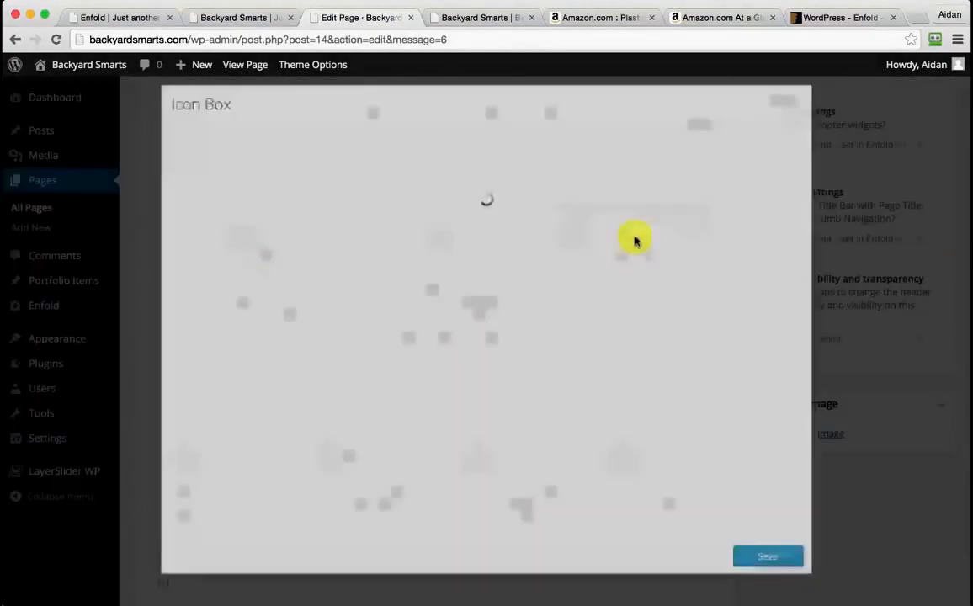
- Copy the satisfaction guarantee paragraph and set the third box to a large icon above the title
{"action": "key", "text": "ctrl+Up"}
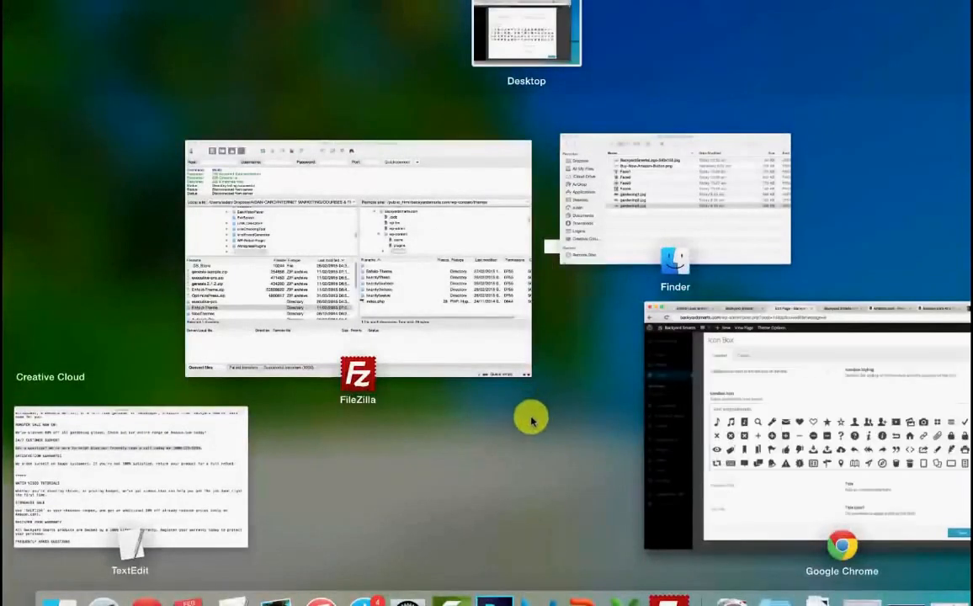
{"action": "left_click", "coordinate": [134, 491]}
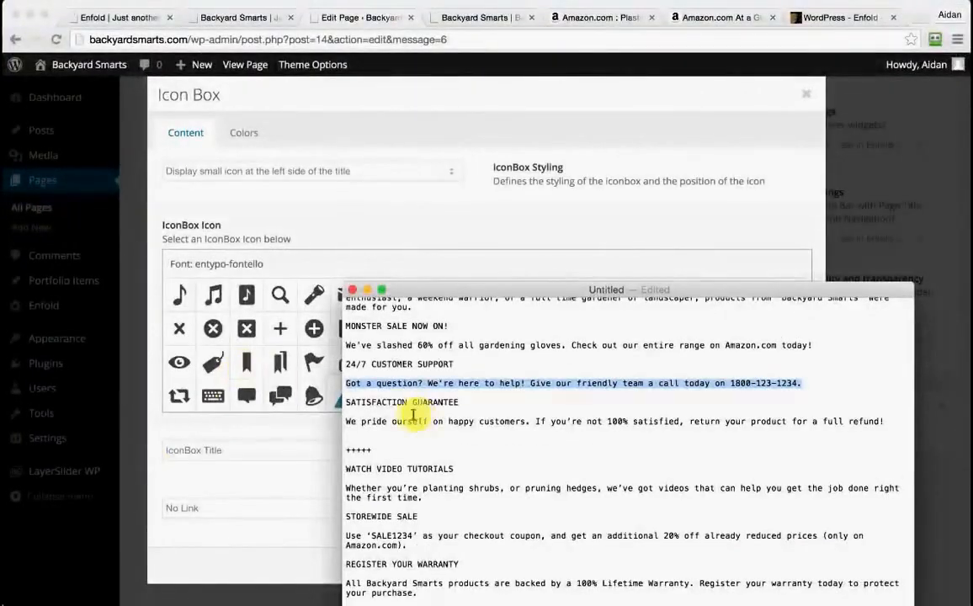
{"action": "left_click_drag", "start_coordinate": [346, 421], "coordinate": [895, 419]}
{"action": "key", "text": "super+c"}
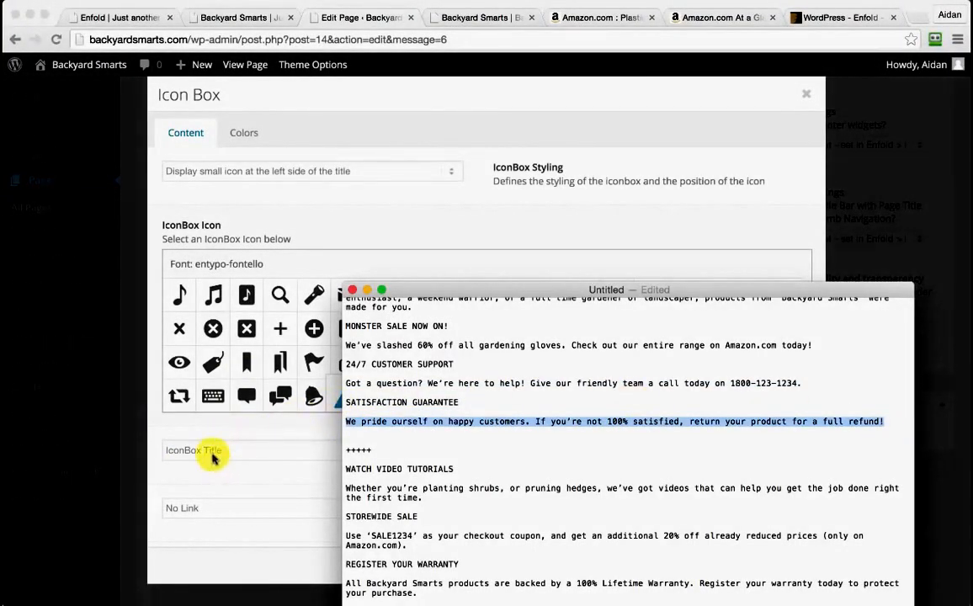
{"action": "left_click", "coordinate": [364, 173]}
{"action": "left_click", "coordinate": [364, 173]}
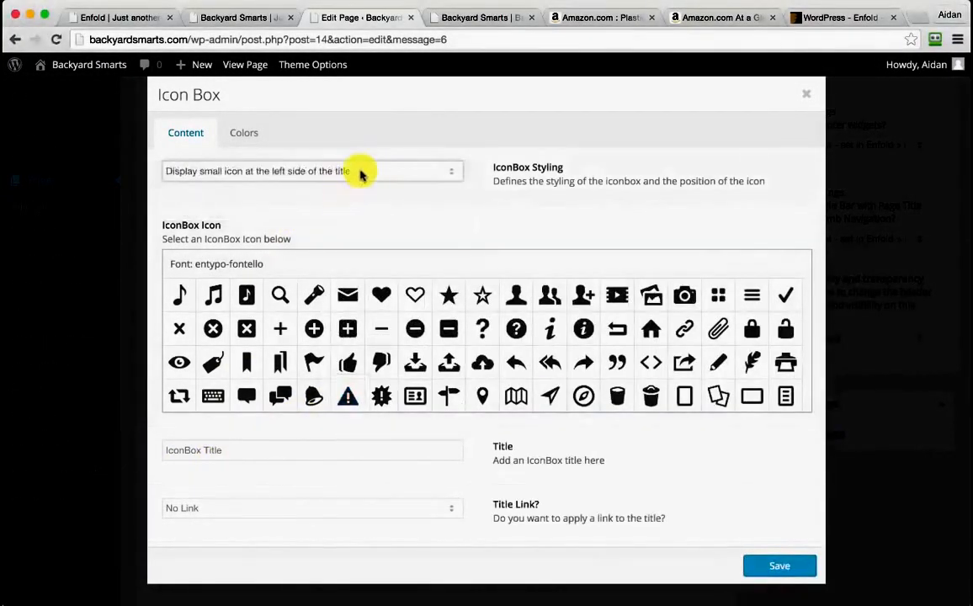
{"action": "left_click", "coordinate": [360, 175]}
{"action": "left_click", "coordinate": [315, 211]}
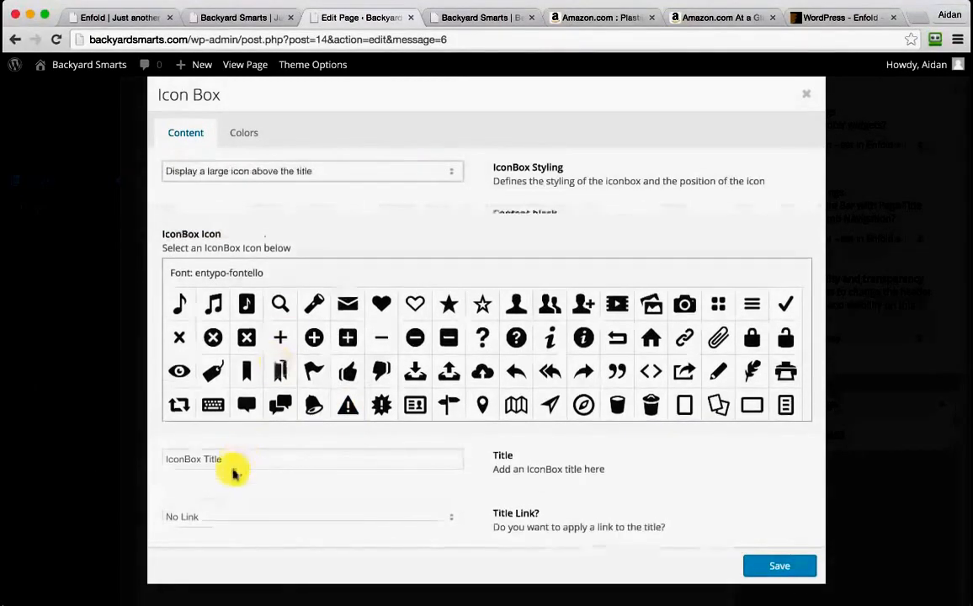
- Title the box 'Satisfaction Guaranteed' and paste the full-refund promise as its text
{"action": "left_click", "coordinate": [261, 509]}
{"action": "key", "text": "super+a"}
{"action": "type", "text": "S"}
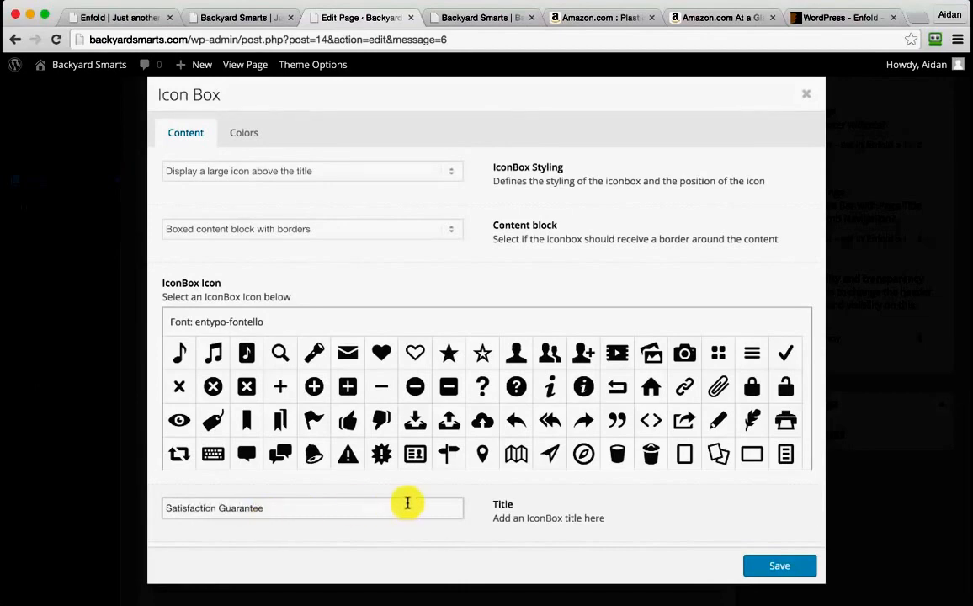
{"action": "scroll", "coordinate": [408, 504], "scroll_direction": "down", "scroll_amount": 5}
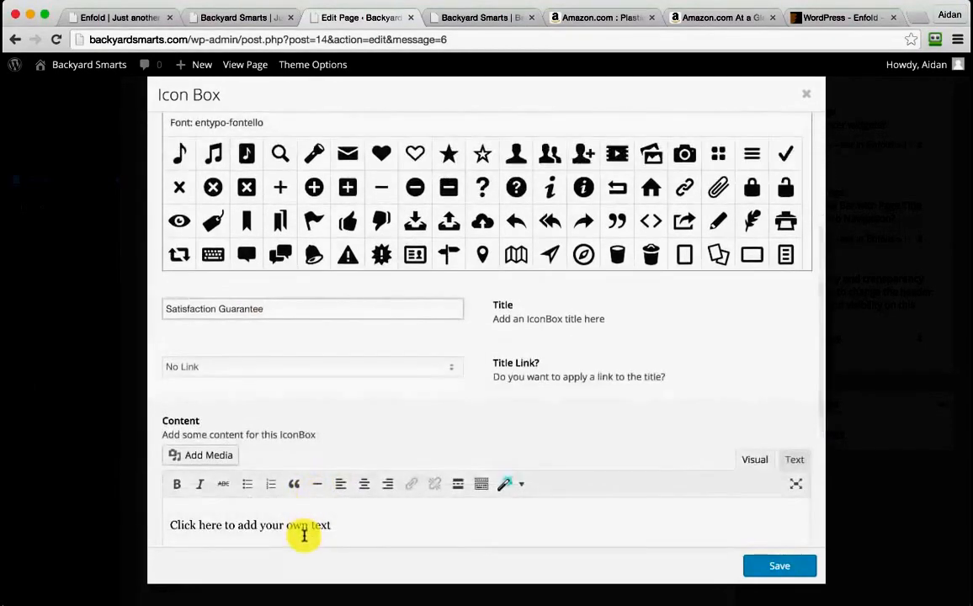
{"action": "left_click", "coordinate": [284, 526]}
{"action": "key", "text": "super+a"}
{"action": "key", "text": "super+v"}
{"action": "scroll", "coordinate": [286, 525], "scroll_direction": "down", "scroll_amount": 1}
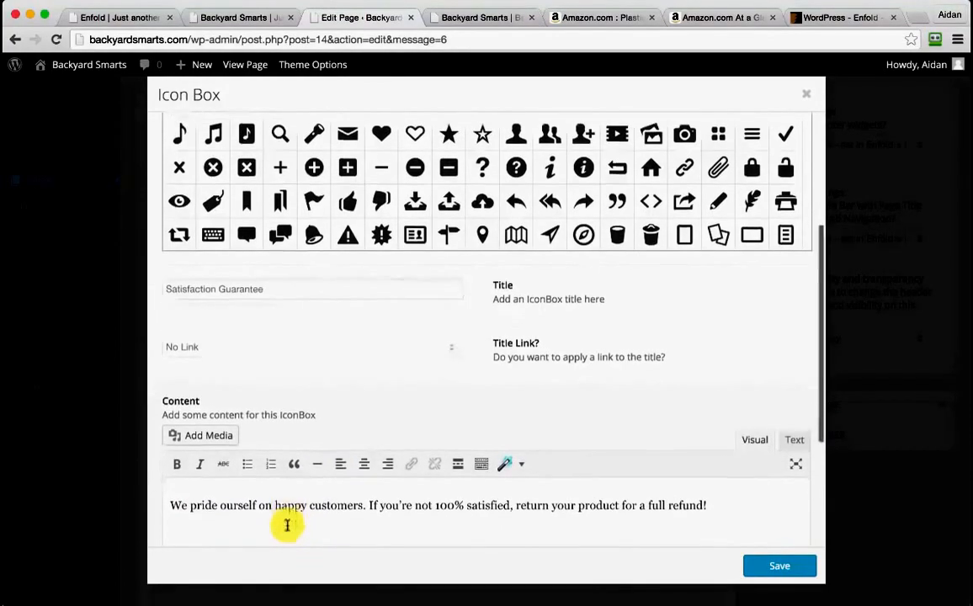
{"action": "scroll", "coordinate": [286, 524], "scroll_direction": "up", "scroll_amount": 2}
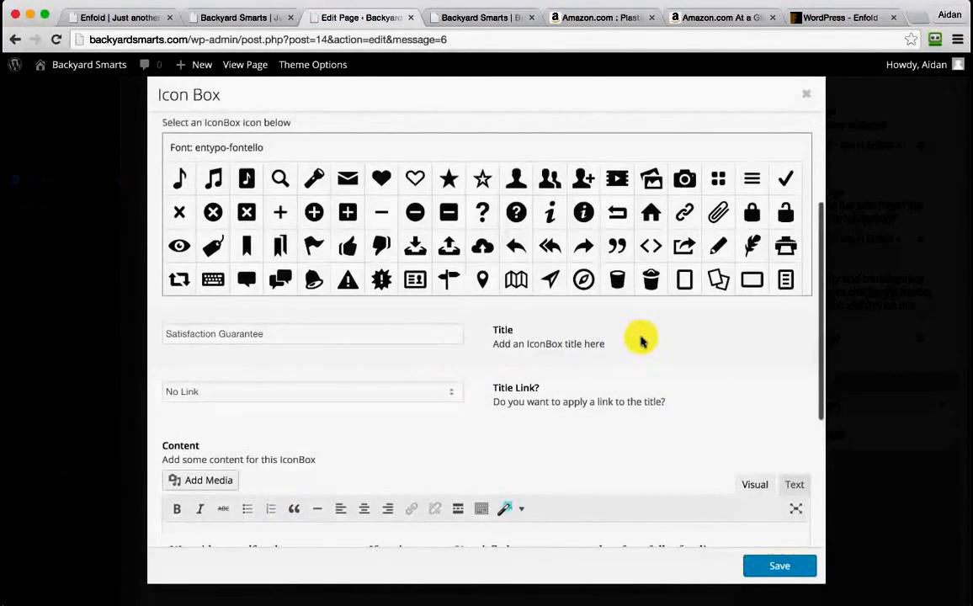
- Choose the thumbs-up icon and save the Satisfaction Guaranteed box
{"action": "scroll", "coordinate": [629, 199], "scroll_direction": "down", "scroll_amount": 1}
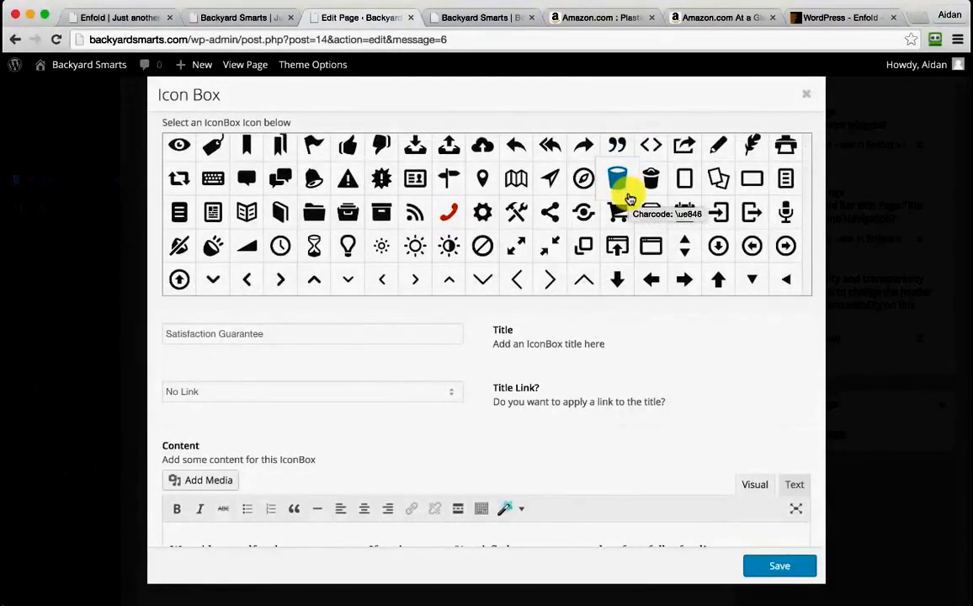
{"action": "scroll", "coordinate": [629, 198], "scroll_direction": "down", "scroll_amount": 1}
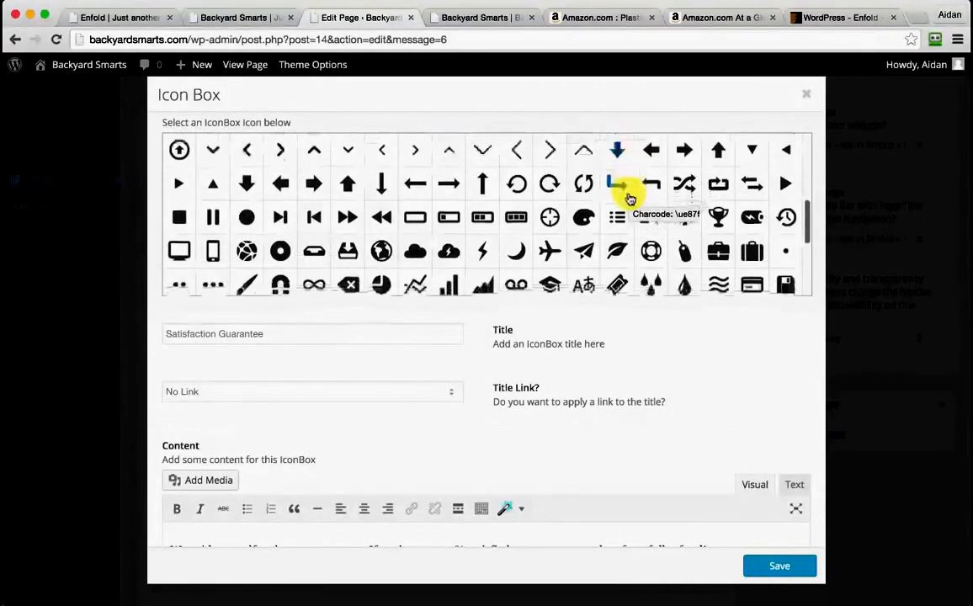
{"action": "scroll", "coordinate": [629, 198], "scroll_direction": "down", "scroll_amount": 1}
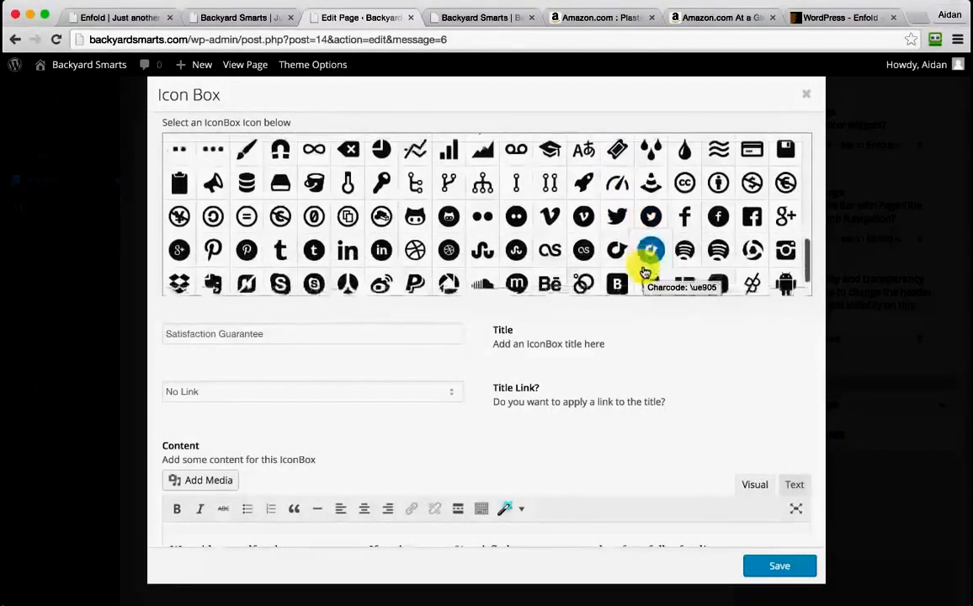
{"action": "scroll", "coordinate": [644, 271], "scroll_direction": "down", "scroll_amount": 3}
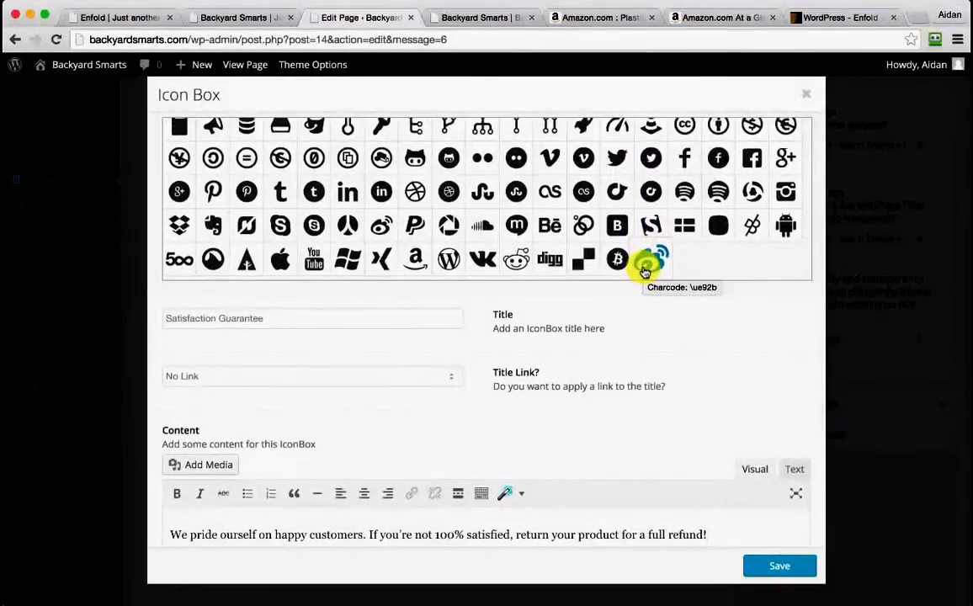
{"action": "scroll", "coordinate": [569, 239], "scroll_direction": "up", "scroll_amount": 8}
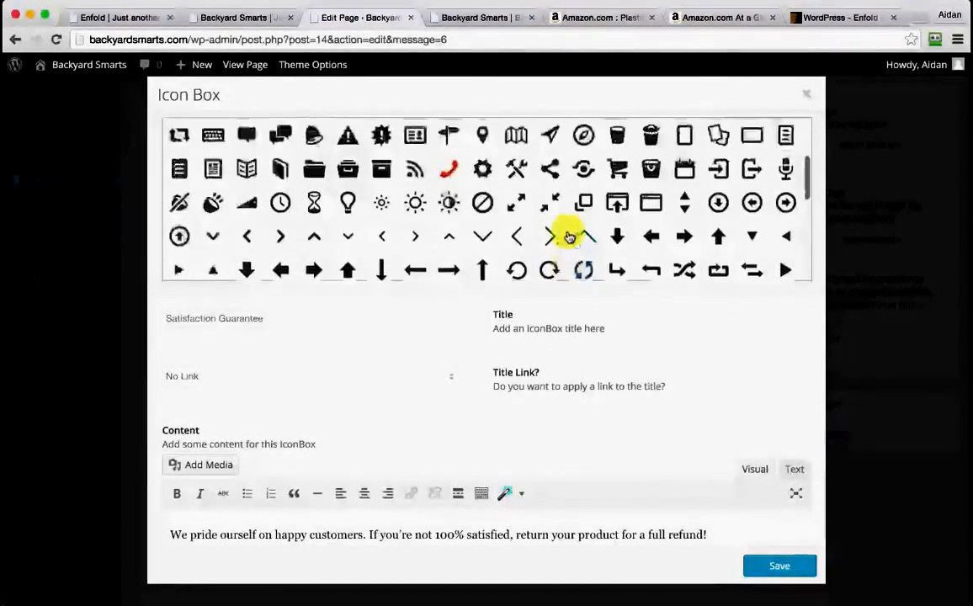
{"action": "scroll", "coordinate": [569, 238], "scroll_direction": "up", "scroll_amount": 1}
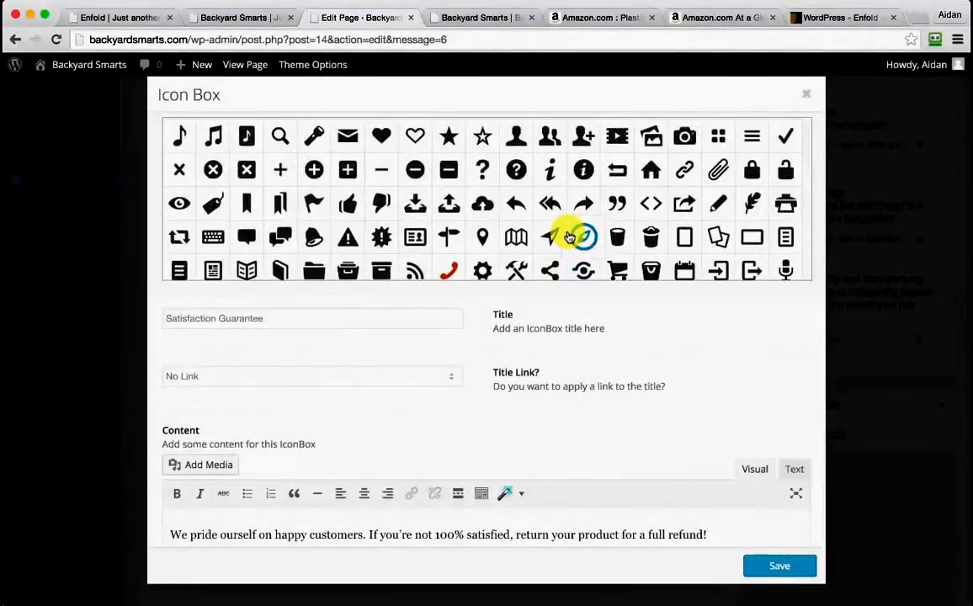
{"action": "scroll", "coordinate": [569, 238], "scroll_direction": "up", "scroll_amount": 3}
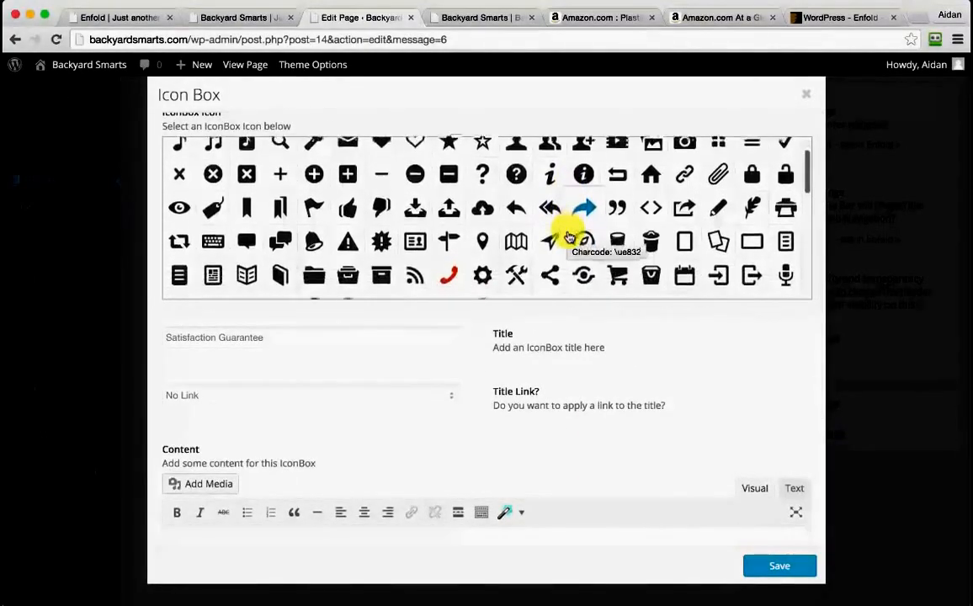
{"action": "scroll", "coordinate": [569, 238], "scroll_direction": "up", "scroll_amount": 1}
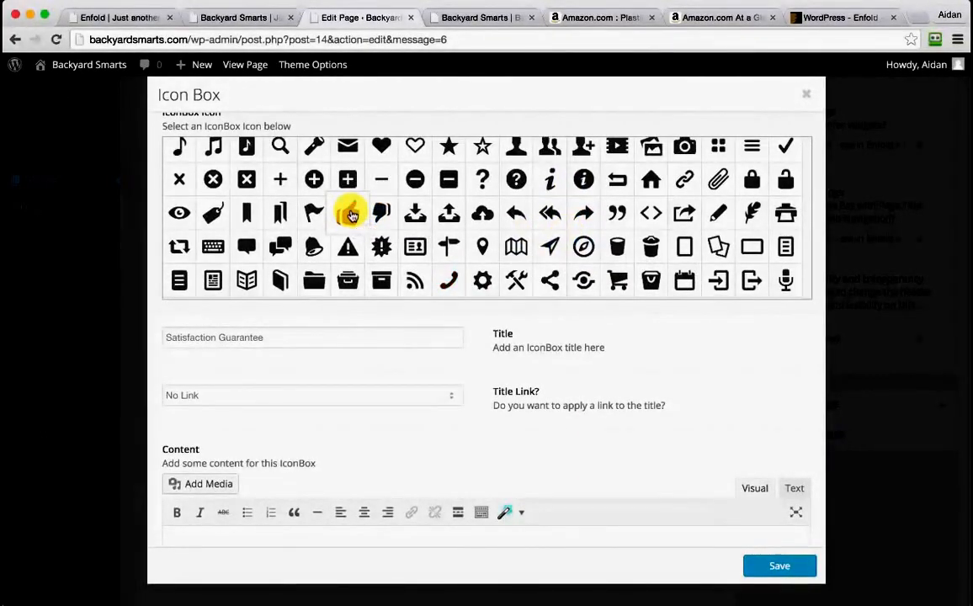
{"action": "left_click", "coordinate": [352, 216]}
{"action": "scroll", "coordinate": [707, 408], "scroll_direction": "down", "scroll_amount": 4}
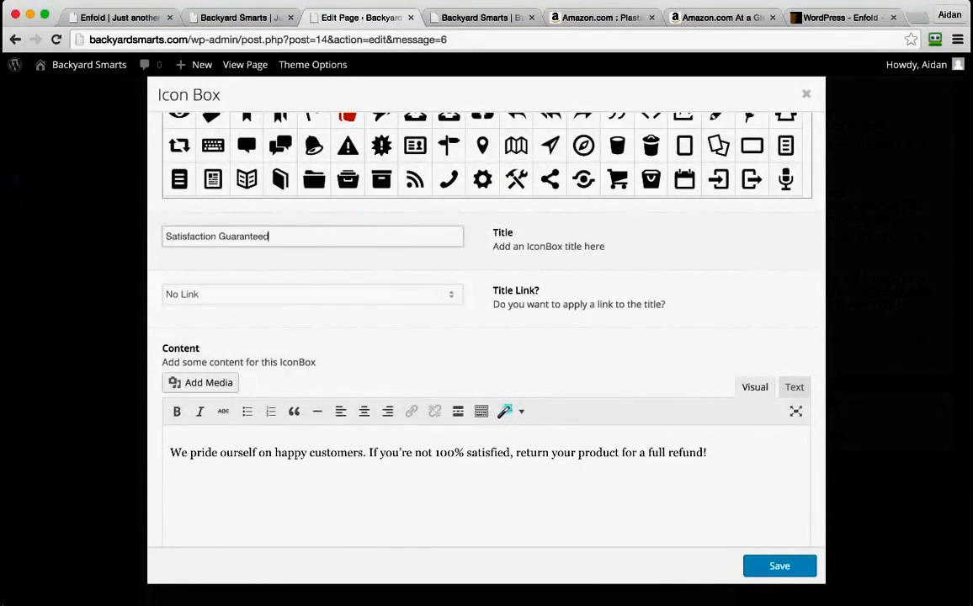
{"action": "left_click", "coordinate": [780, 567]}
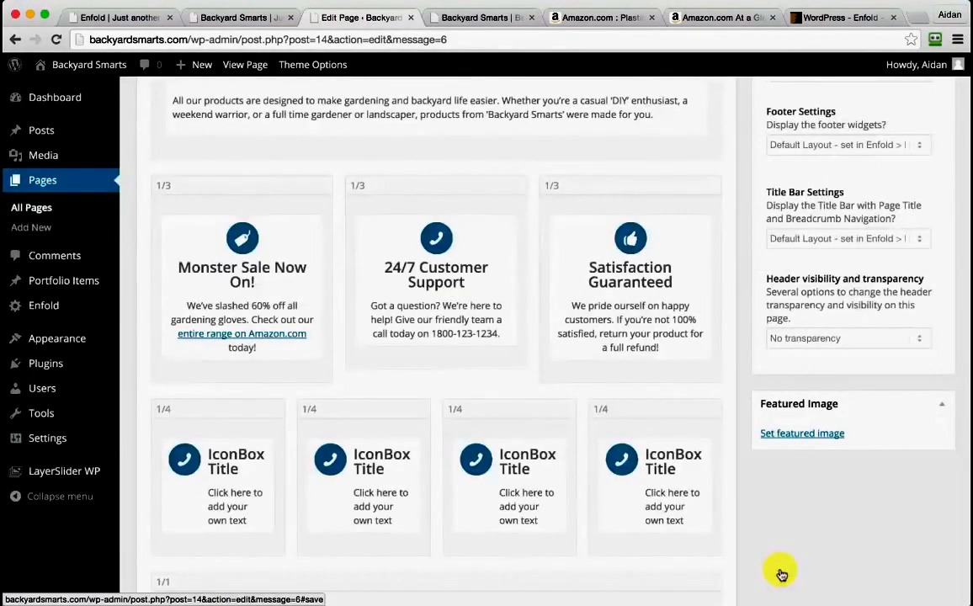
{"action": "scroll", "coordinate": [564, 359], "scroll_direction": "down", "scroll_amount": 5}
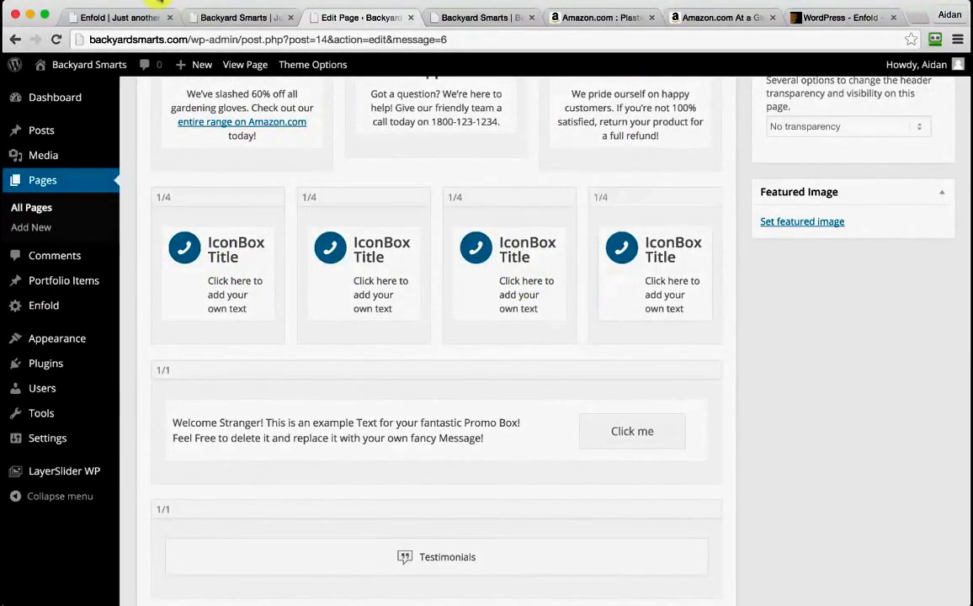
{"action": "left_click", "coordinate": [88, 17]}
- Title the first small icon box 'WATCH VIDEO TUTORIALS' and paste the video tutorials description
{"action": "scroll", "coordinate": [405, 317], "scroll_direction": "down", "scroll_amount": 1}
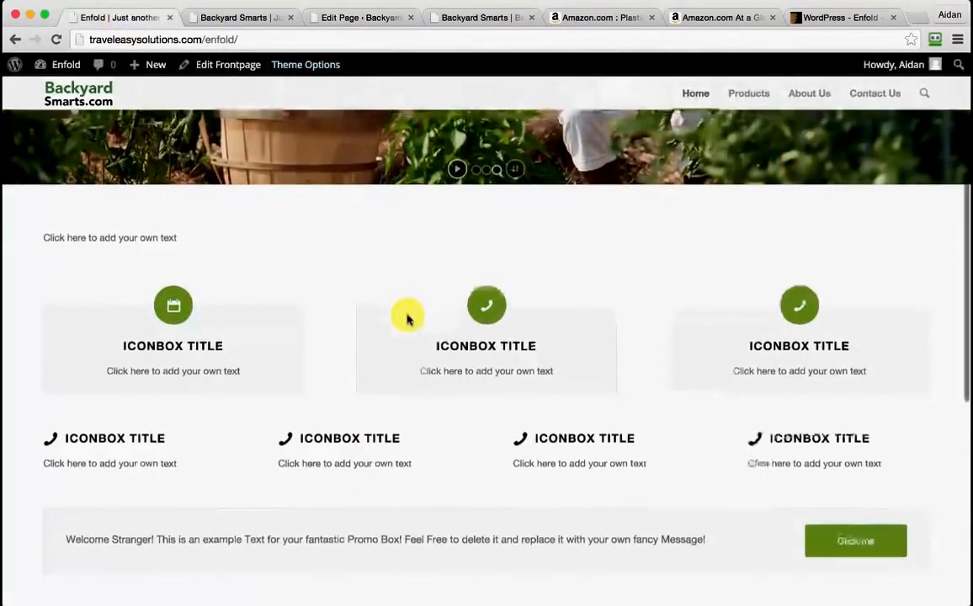
{"action": "scroll", "coordinate": [429, 448], "scroll_direction": "down", "scroll_amount": 1}
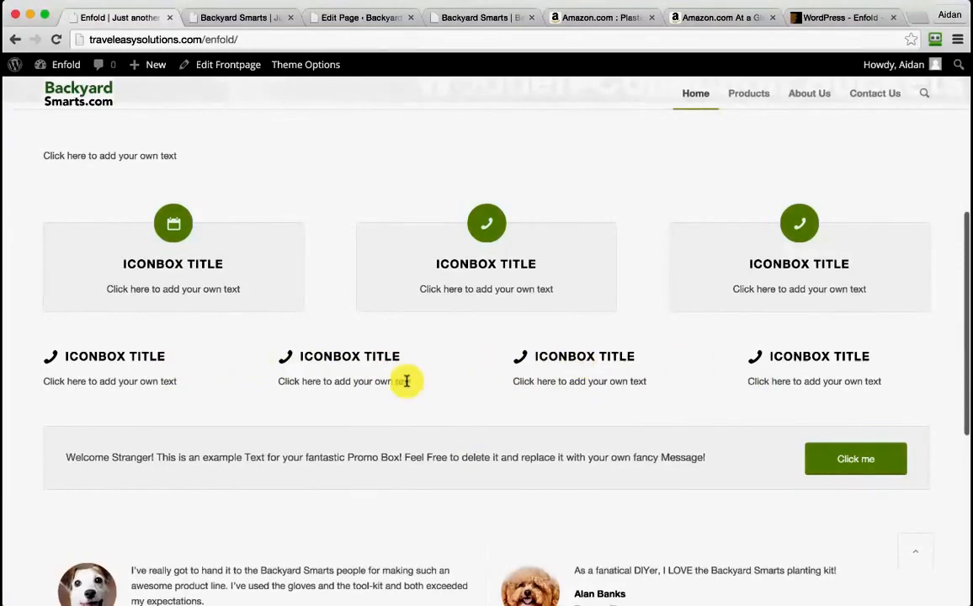
{"action": "left_click", "coordinate": [360, 18]}
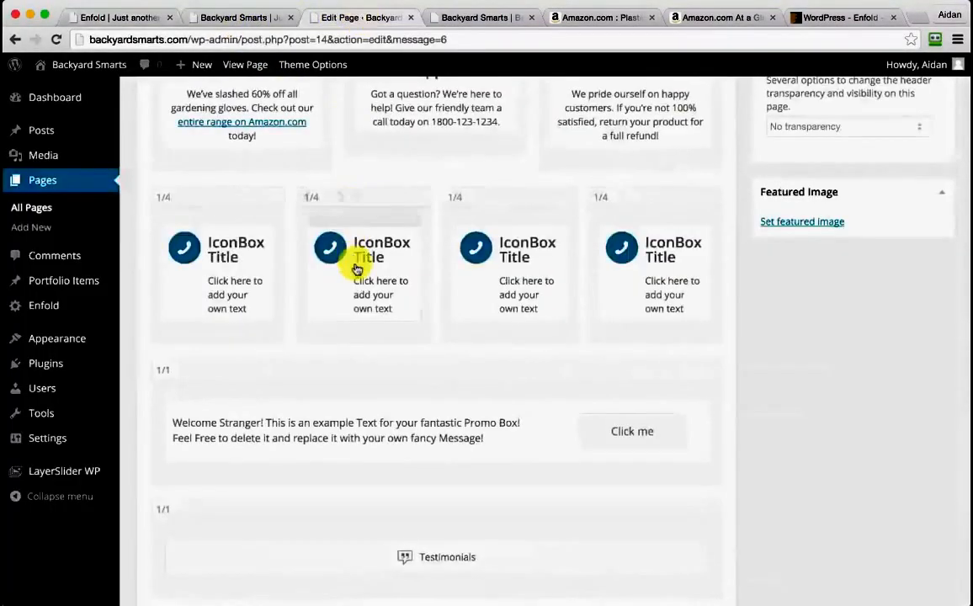
{"action": "left_click", "coordinate": [222, 274]}
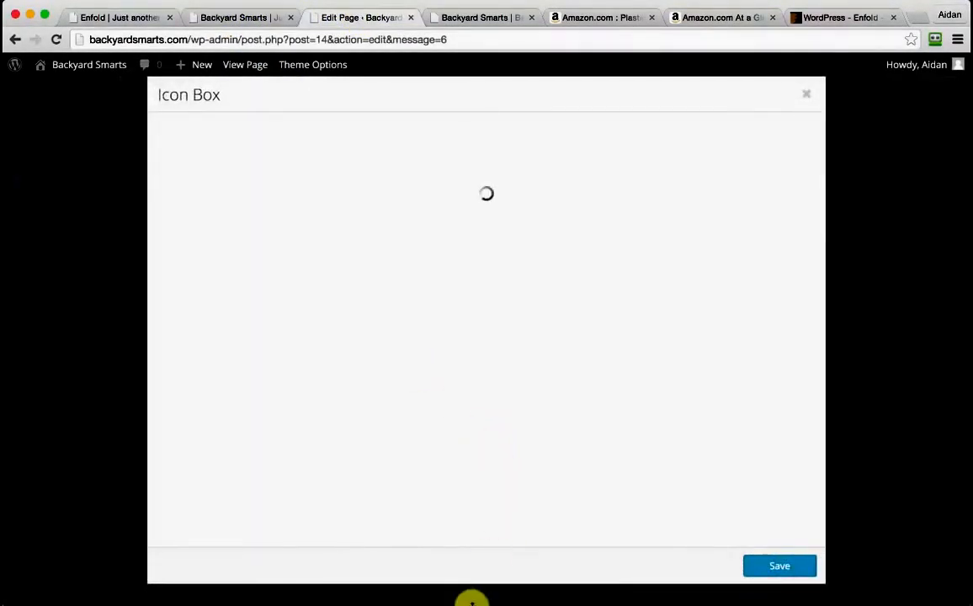
{"action": "left_click", "coordinate": [479, 603]}
{"action": "scroll", "coordinate": [459, 452], "scroll_direction": "down", "scroll_amount": 4}
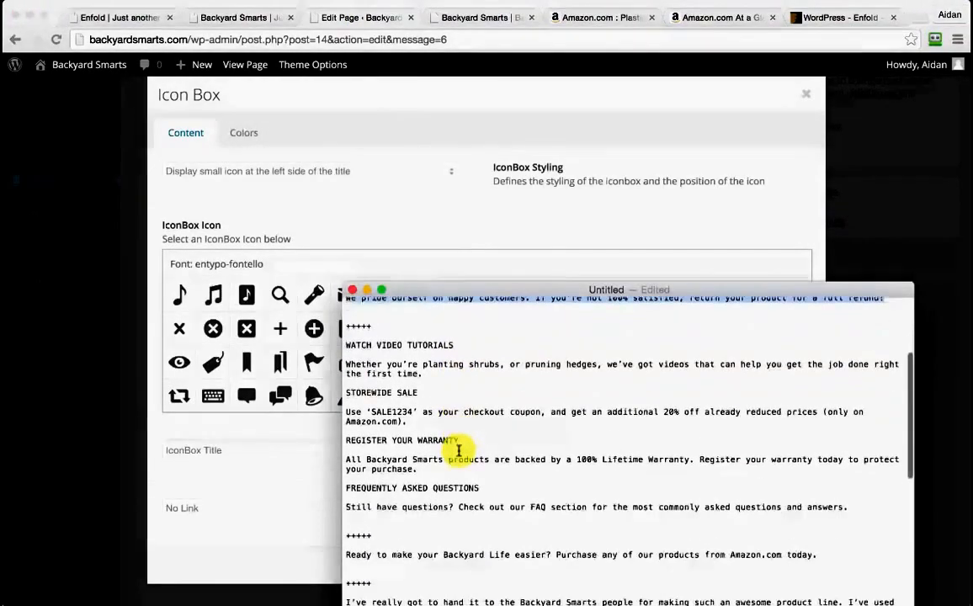
{"action": "triple_click", "coordinate": [418, 364]}
{"action": "key", "text": "ctrl+c"}
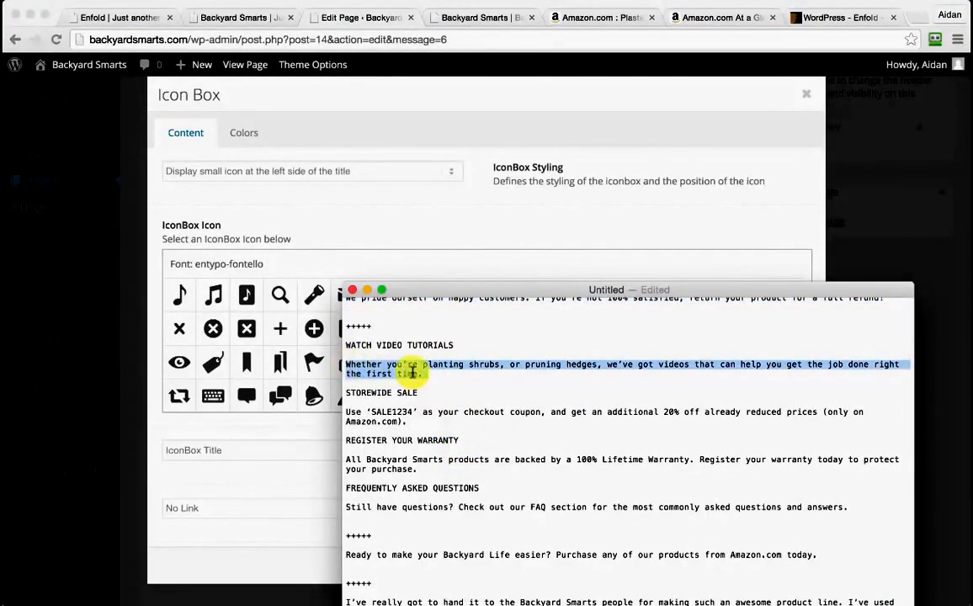
{"action": "left_click", "coordinate": [252, 450]}
{"action": "triple_click", "coordinate": [242, 447]}
{"action": "type", "text": "WATCH VIDEO TUTORIAL"}
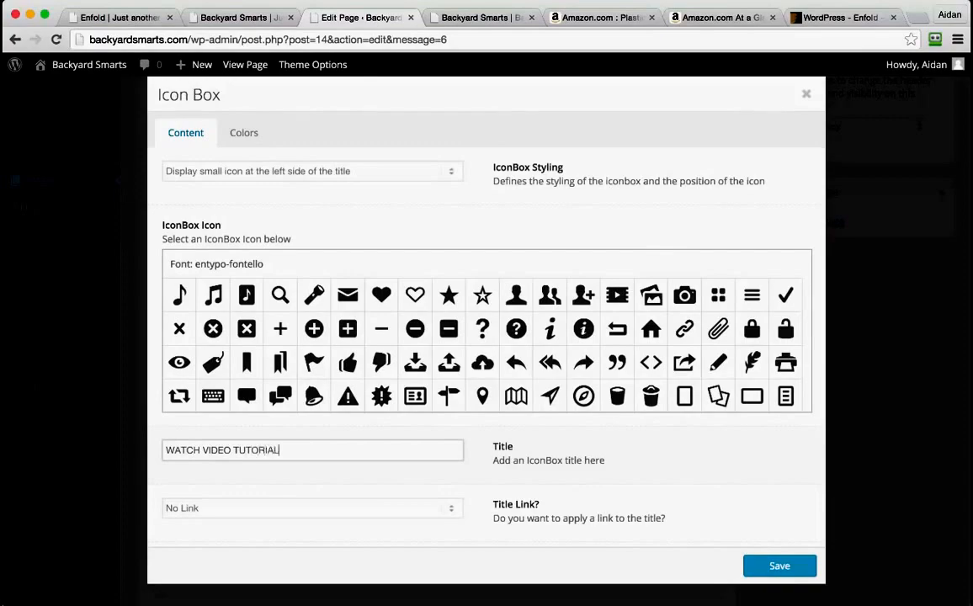
{"action": "type", "text": "S"}
{"action": "scroll", "coordinate": [270, 456], "scroll_direction": "down", "scroll_amount": 5}
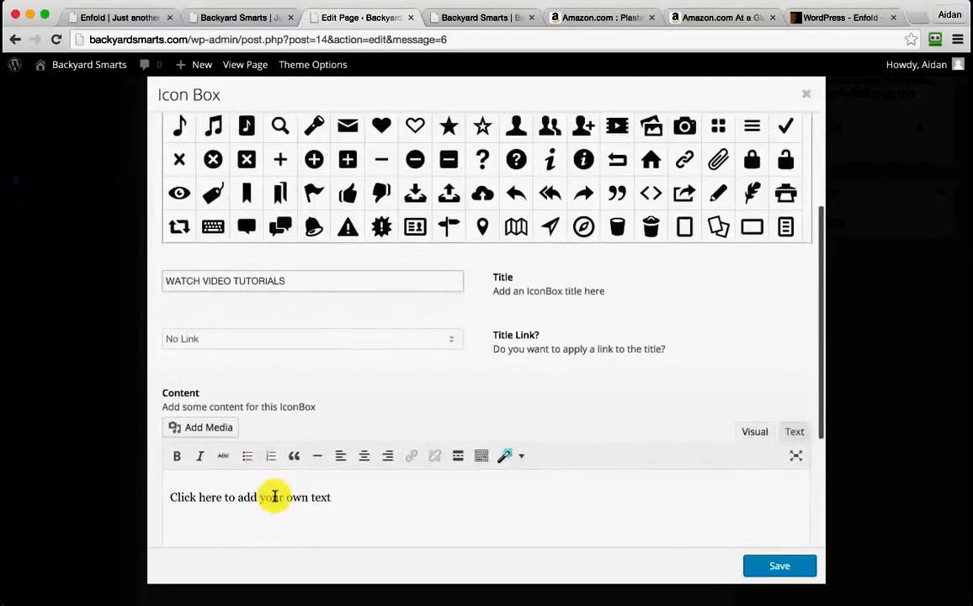
{"action": "triple_click", "coordinate": [273, 497]}
{"action": "key", "text": "ctrl+v"}
- Choose the video icon, keep the small icon beside the title, and save the box
{"action": "scroll", "coordinate": [386, 513], "scroll_direction": "down", "scroll_amount": 1}
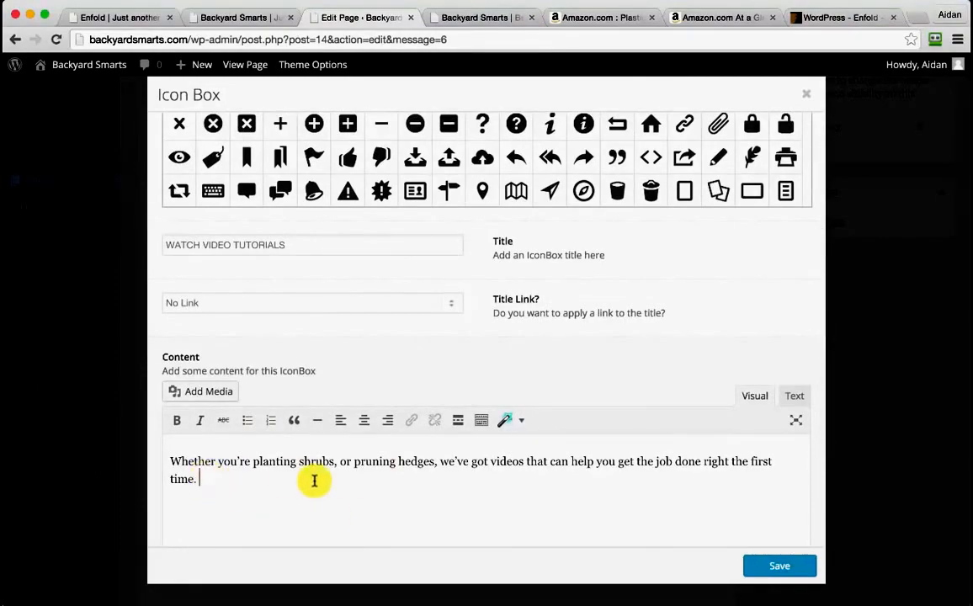
{"action": "scroll", "coordinate": [317, 480], "scroll_direction": "up", "scroll_amount": 4}
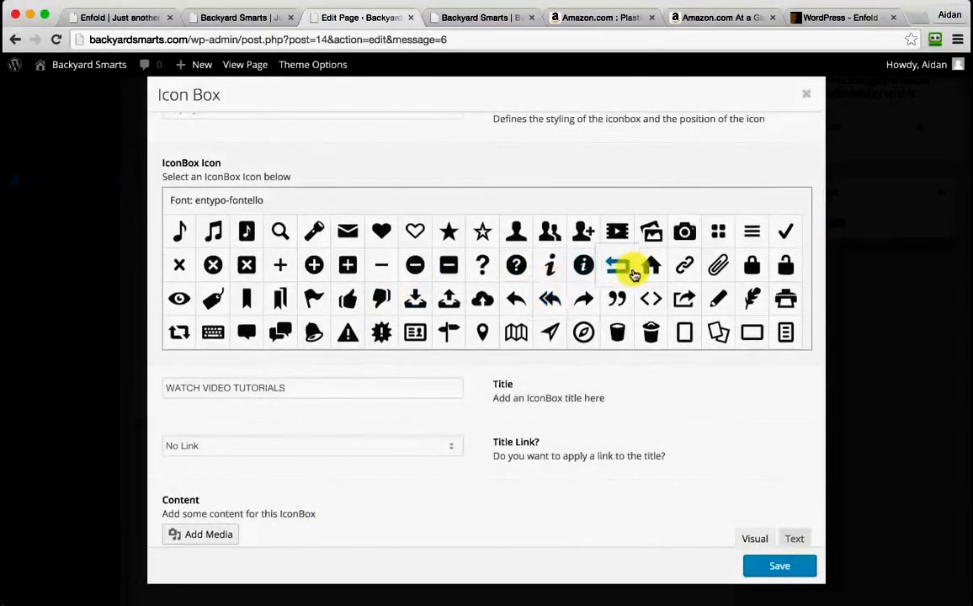
{"action": "scroll", "coordinate": [632, 271], "scroll_direction": "down", "scroll_amount": 3}
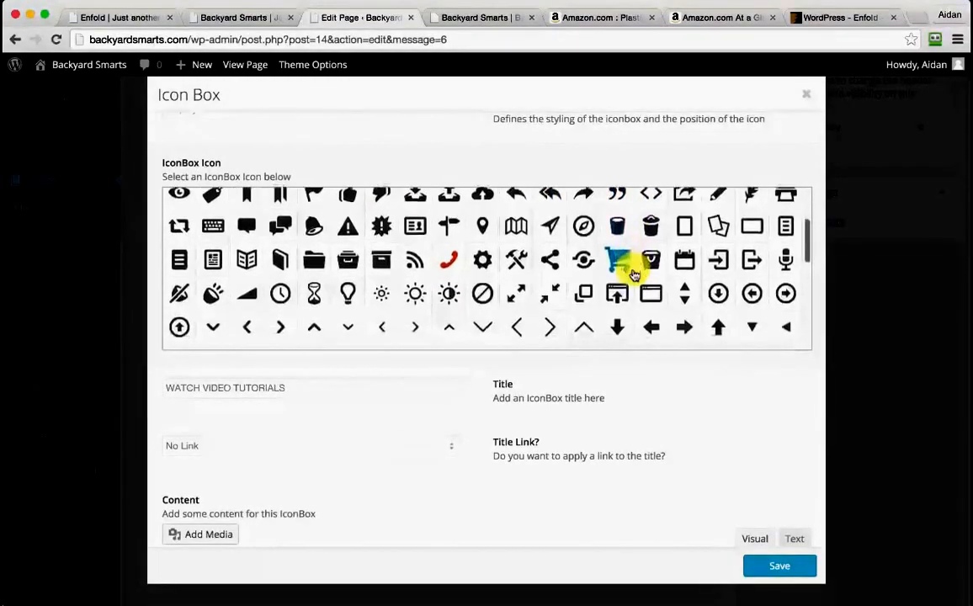
{"action": "scroll", "coordinate": [634, 276], "scroll_direction": "down", "scroll_amount": 2}
{"action": "scroll", "coordinate": [633, 261], "scroll_direction": "down", "scroll_amount": 2}
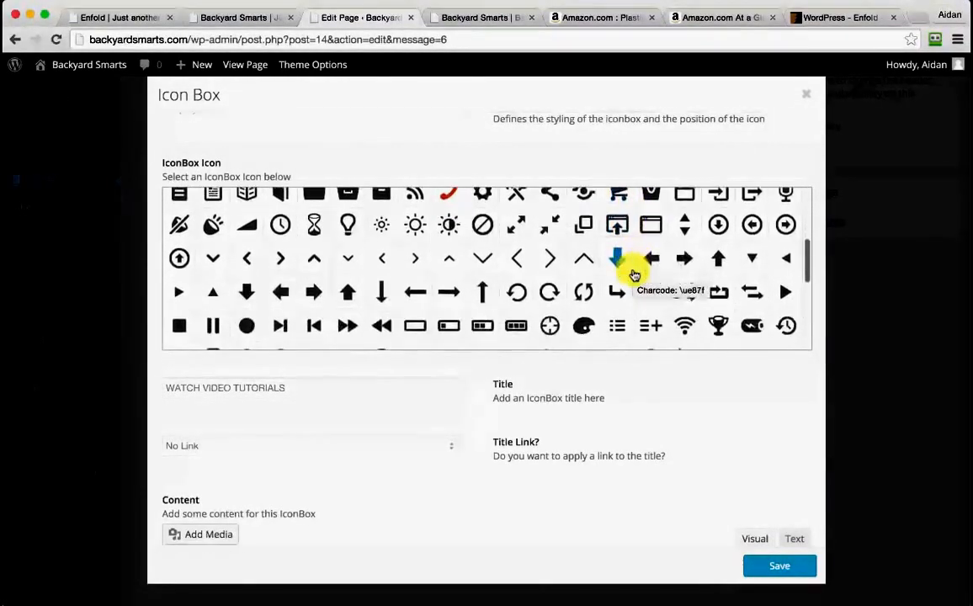
{"action": "scroll", "coordinate": [644, 253], "scroll_direction": "up", "scroll_amount": 10}
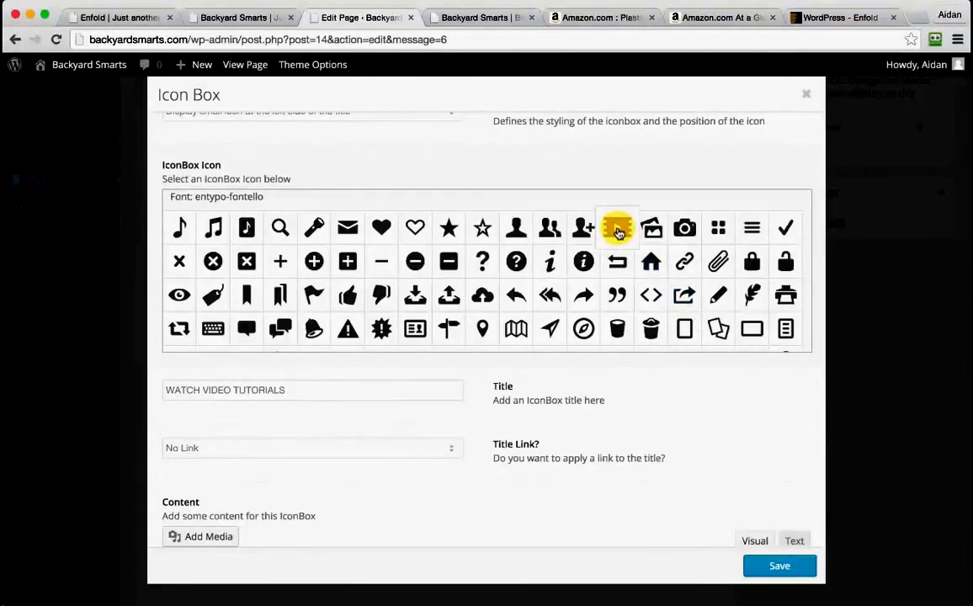
{"action": "left_click", "coordinate": [617, 231]}
{"action": "scroll", "coordinate": [681, 430], "scroll_direction": "down", "scroll_amount": 1}
{"action": "scroll", "coordinate": [681, 430], "scroll_direction": "up", "scroll_amount": 2}
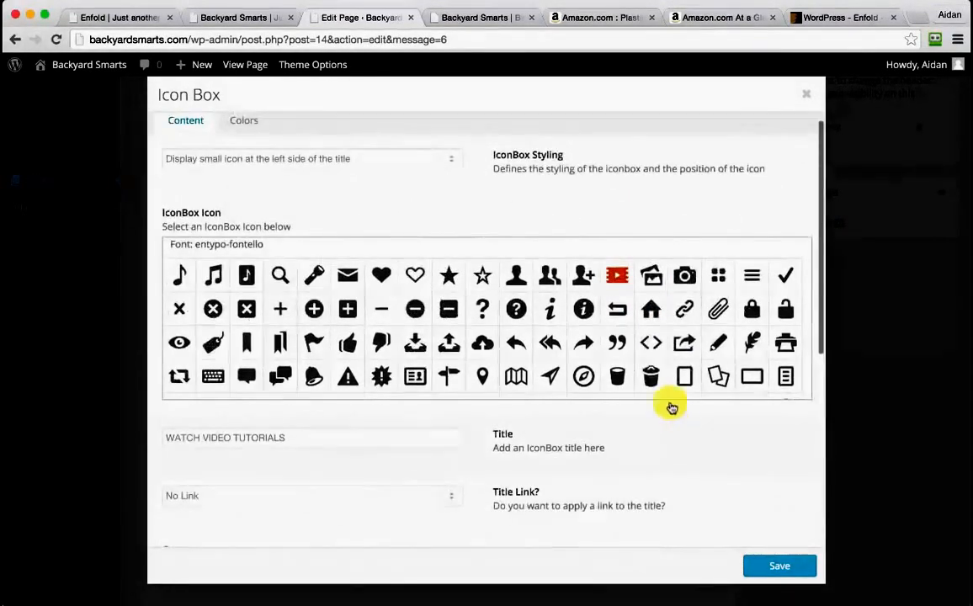
{"action": "left_click", "coordinate": [269, 160]}
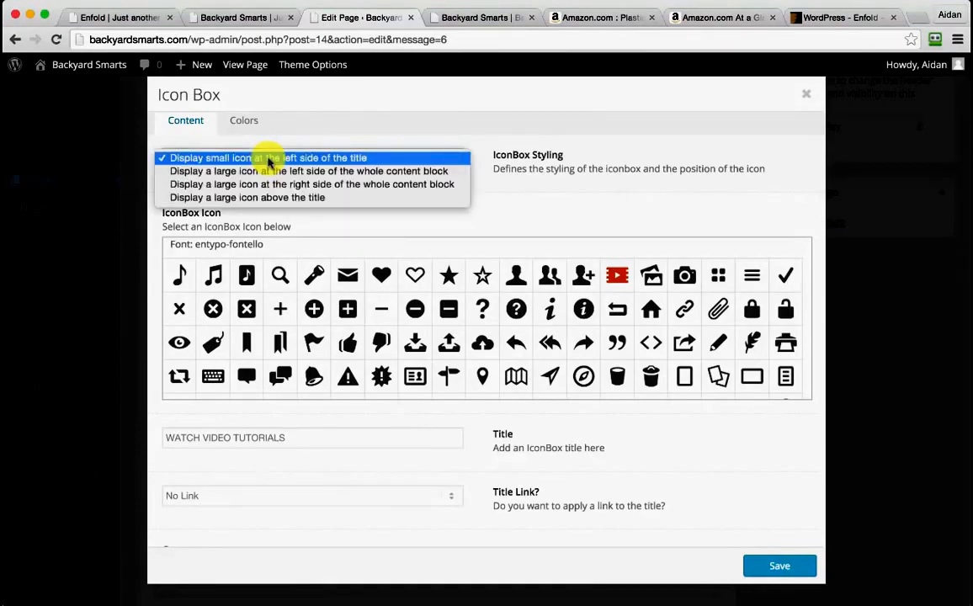
{"action": "left_click", "coordinate": [269, 158]}
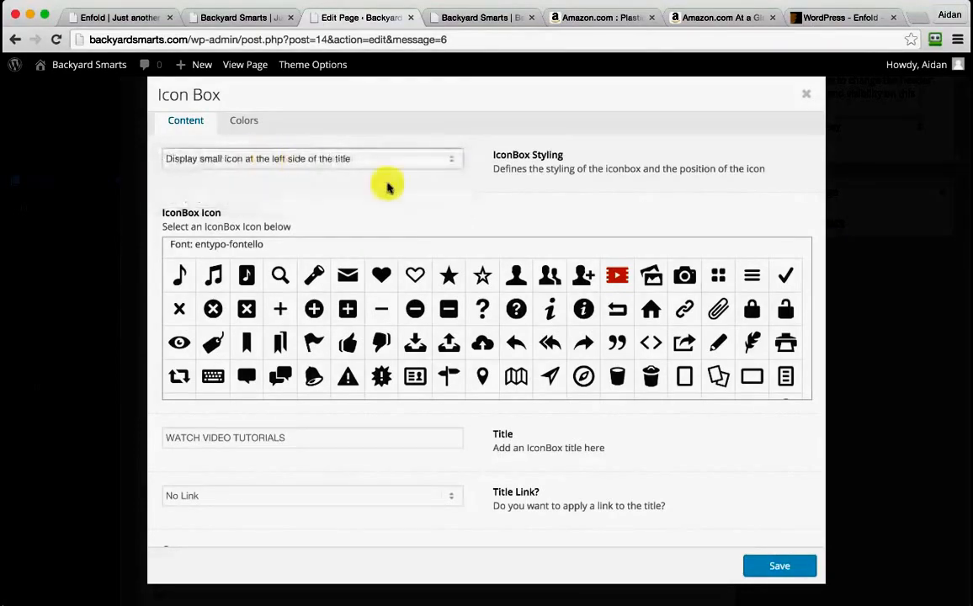
{"action": "left_click", "coordinate": [782, 569]}
- Copy the storewide sale description from the notes for the next icon box
{"action": "left_click", "coordinate": [374, 265]}
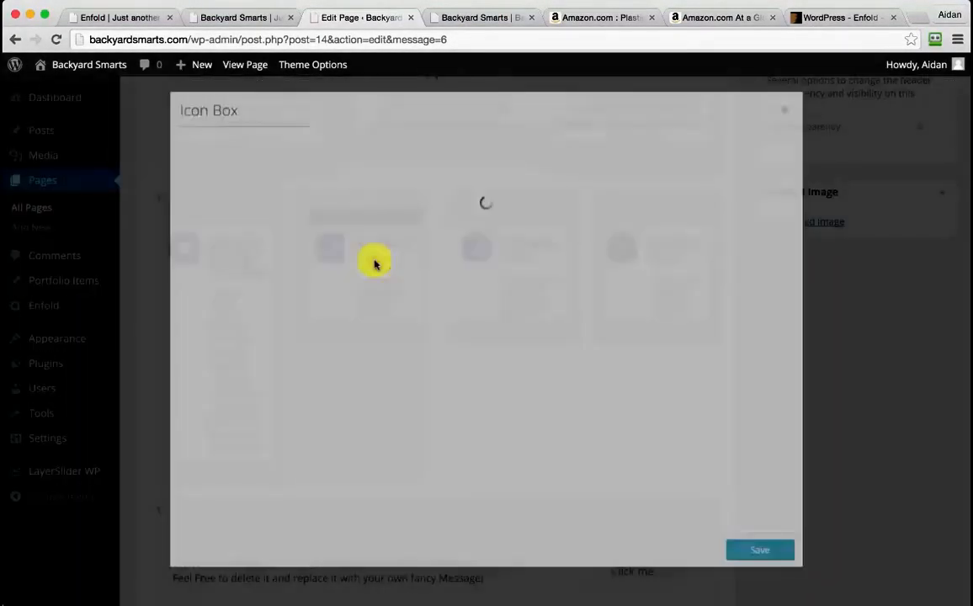
{"action": "key", "text": "ctrl+Up"}
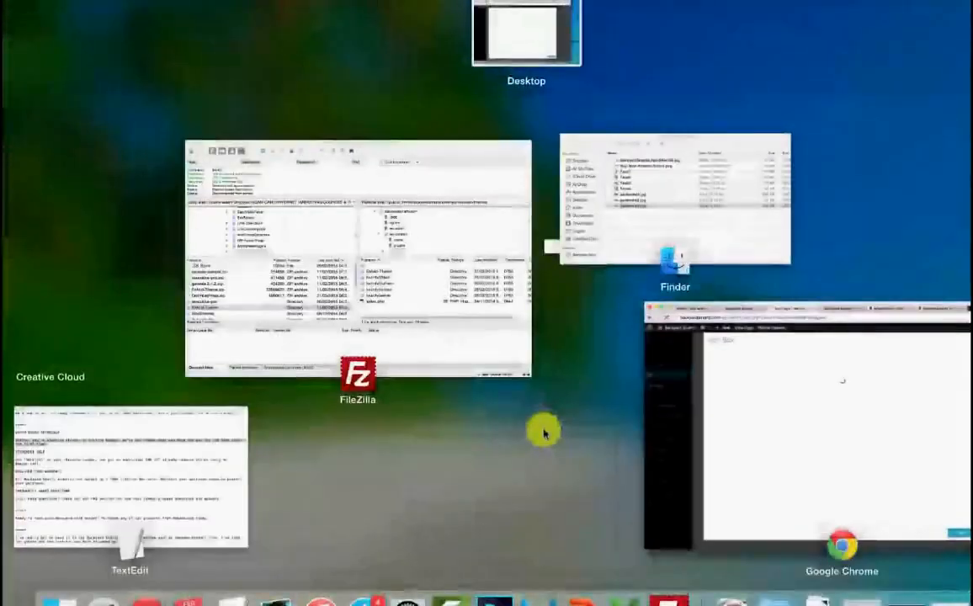
{"action": "left_click", "coordinate": [173, 443]}
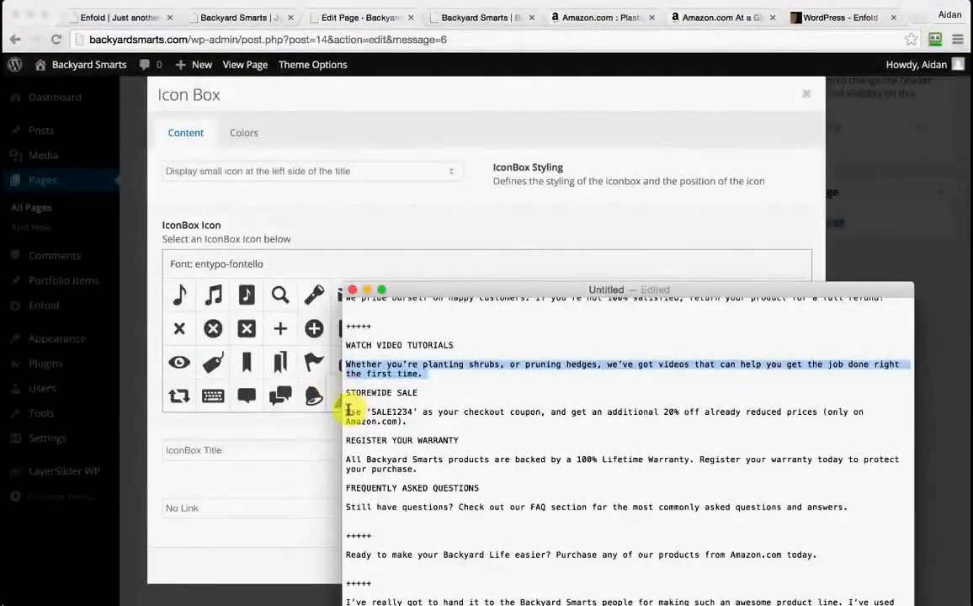
{"action": "left_click_drag", "start_coordinate": [346, 412], "coordinate": [430, 417]}
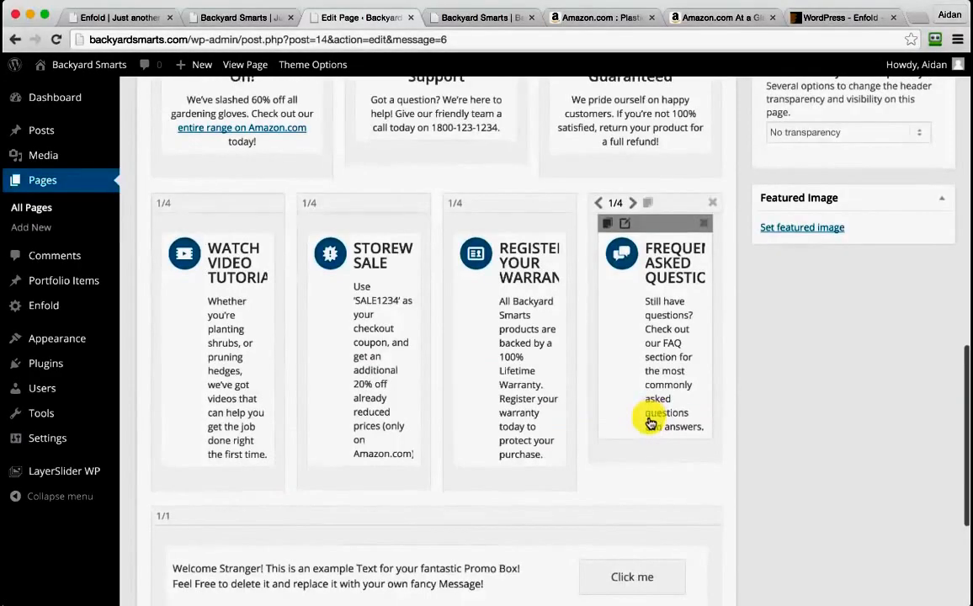
{"action": "scroll", "coordinate": [631, 412], "scroll_direction": "down", "scroll_amount": 3}
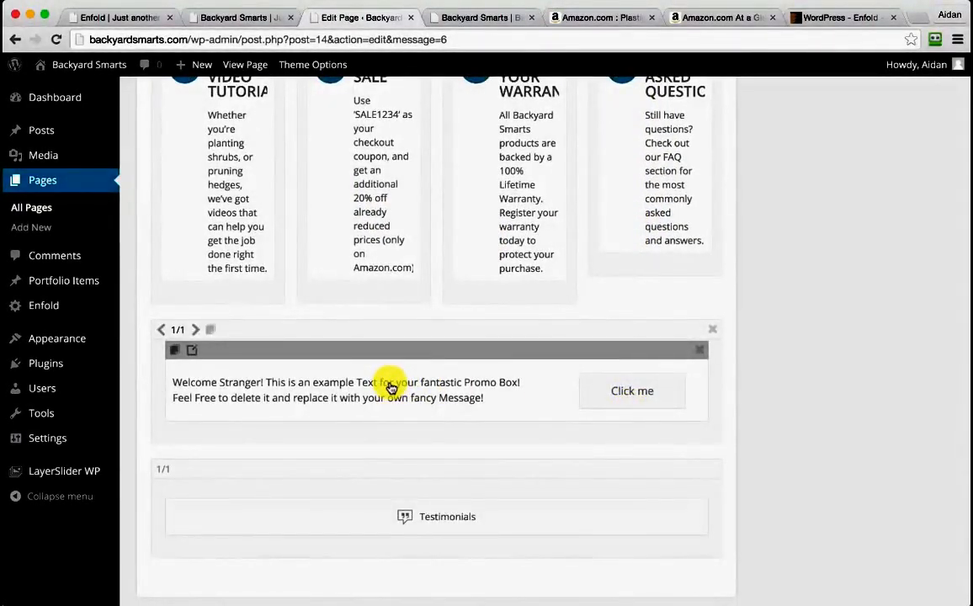
{"action": "left_click", "coordinate": [391, 386]}
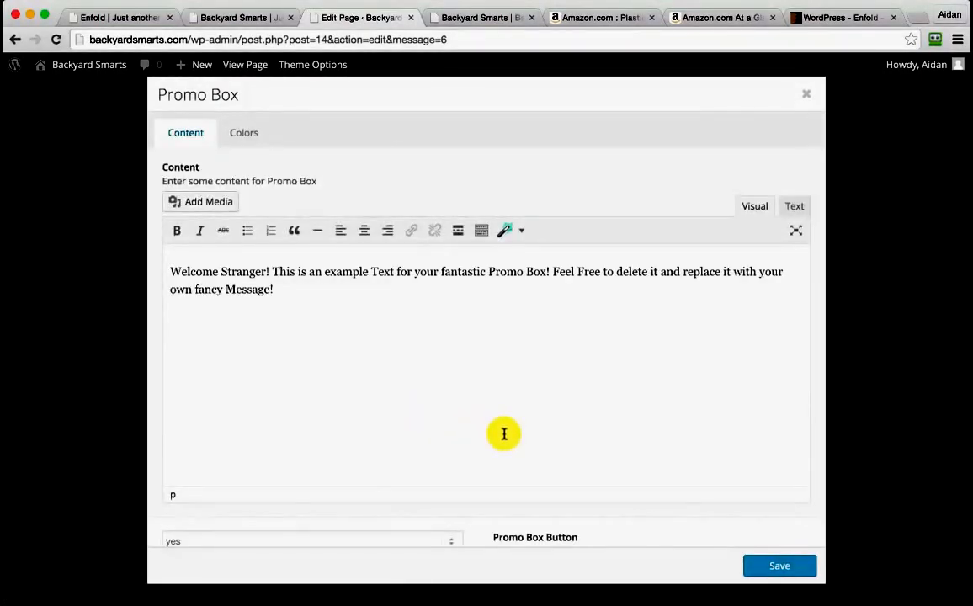
- Replace the promo box text with the sentence about buying from Amazon
{"action": "left_click", "coordinate": [474, 605]}
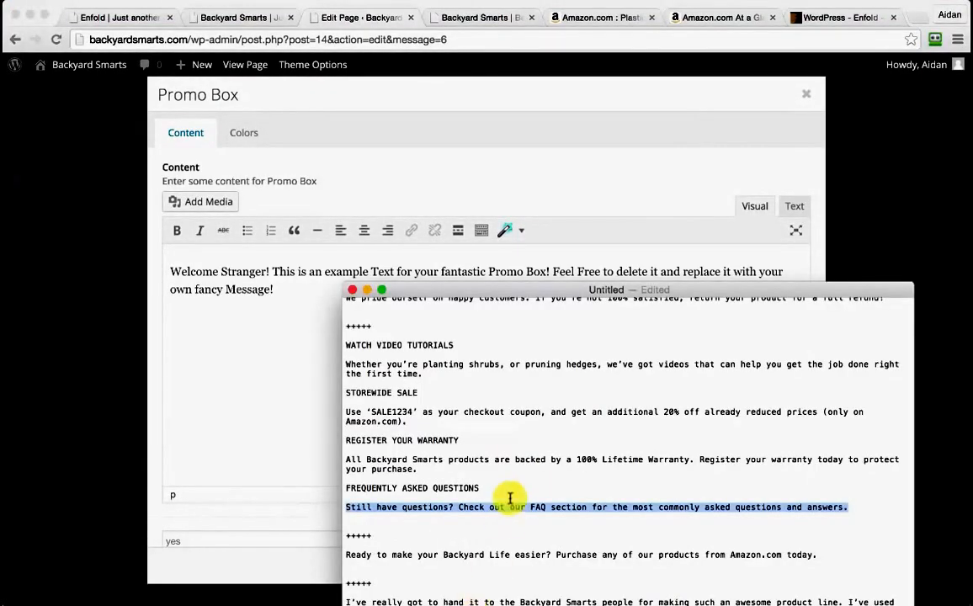
{"action": "scroll", "coordinate": [510, 498], "scroll_direction": "down", "scroll_amount": 1}
{"action": "left_click_drag", "start_coordinate": [824, 506], "coordinate": [323, 508]}
{"action": "key", "text": "super+c"}
{"action": "left_click", "coordinate": [239, 301]}
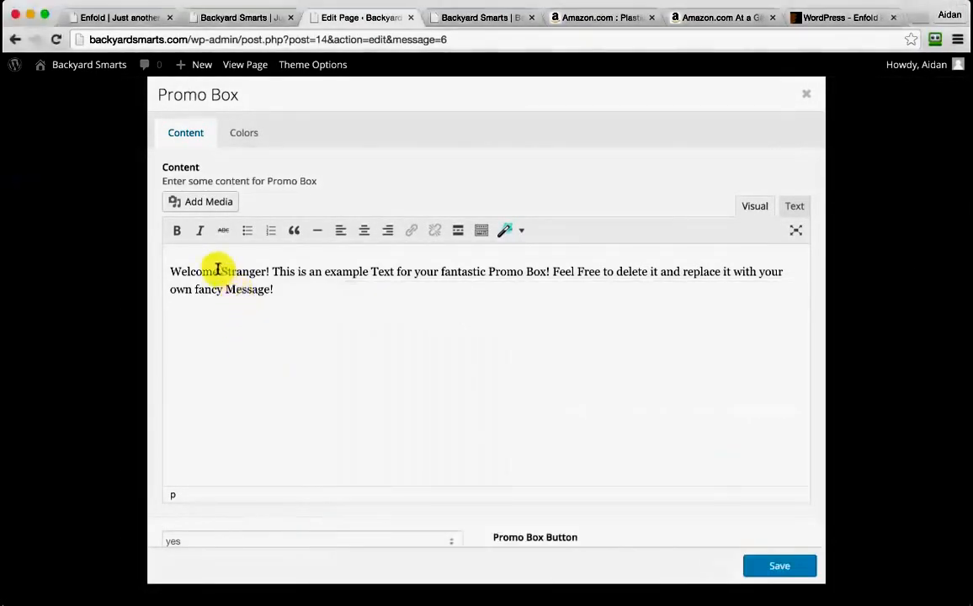
{"action": "key", "text": "super+a"}
{"action": "key", "text": "super+v"}
{"action": "scroll", "coordinate": [547, 321], "scroll_direction": "down", "scroll_amount": 5}
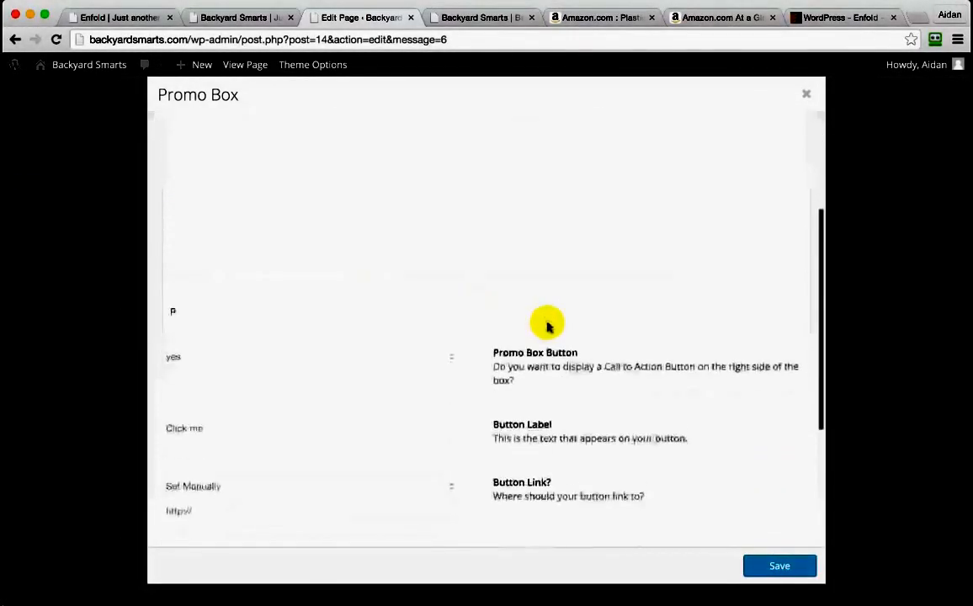
{"action": "scroll", "coordinate": [547, 326], "scroll_direction": "down", "scroll_amount": 2}
- Label the button 'Buy On Amazon.com', link it to the Amazon seller page in a new window, and save
{"action": "double_click", "coordinate": [395, 340]}
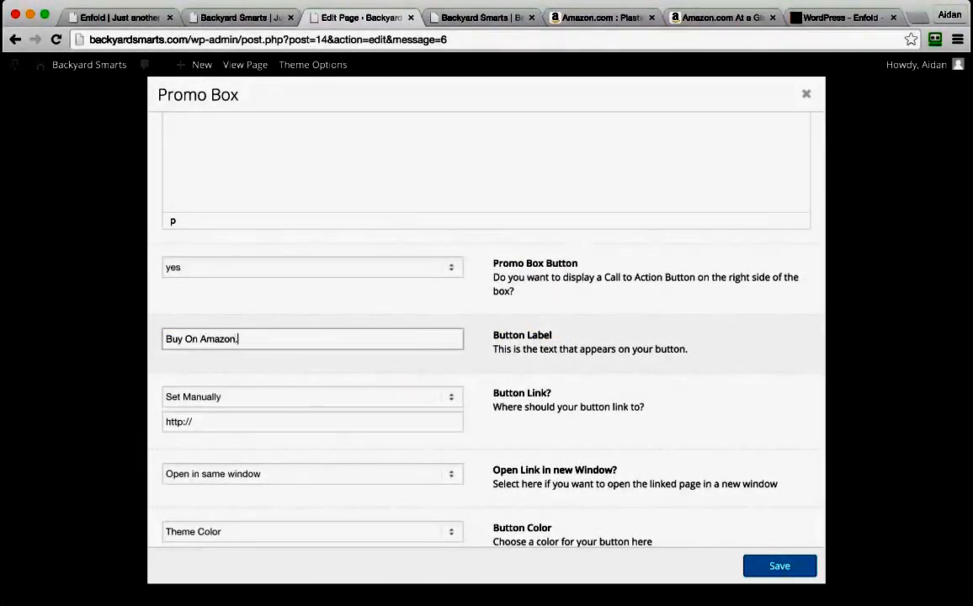
{"action": "scroll", "coordinate": [569, 327], "scroll_direction": "down", "scroll_amount": 3}
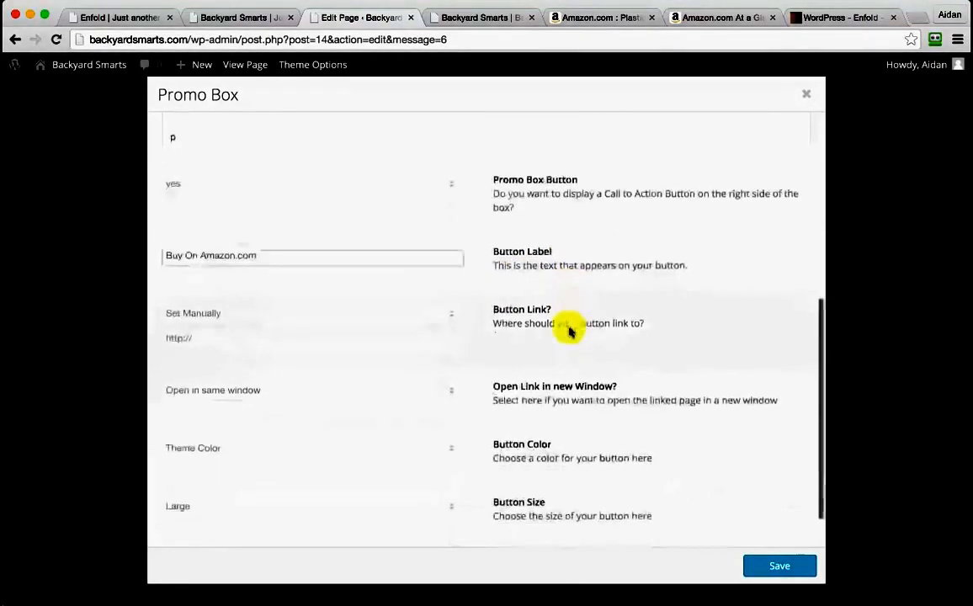
{"action": "left_click", "coordinate": [712, 19]}
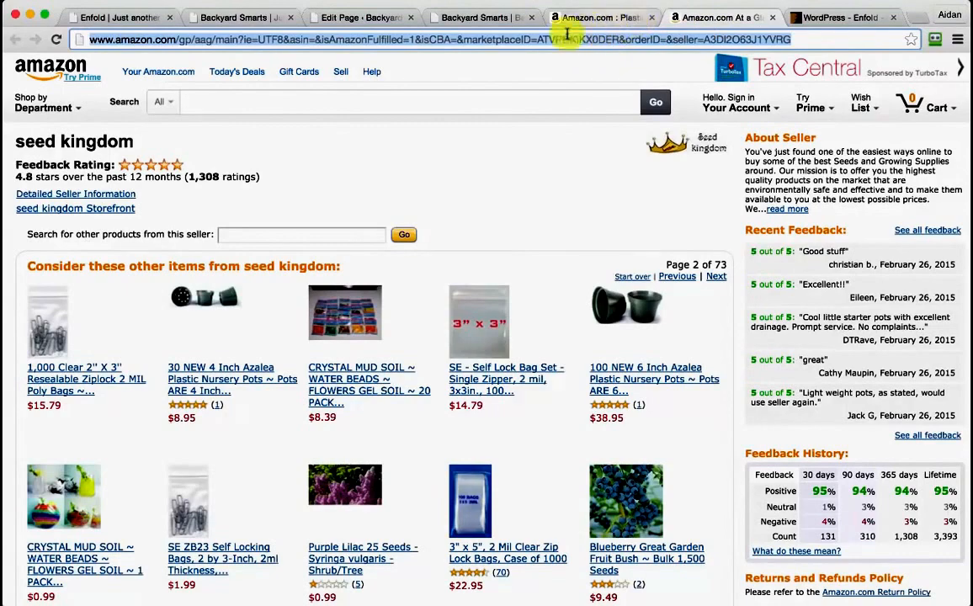
{"action": "left_click", "coordinate": [347, 18]}
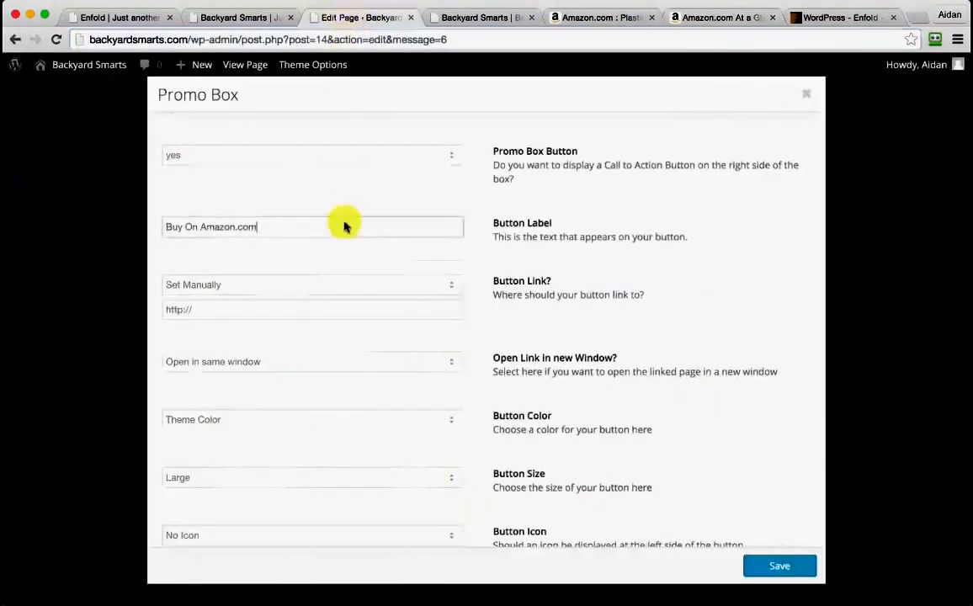
{"action": "left_click", "coordinate": [244, 311]}
{"action": "key", "text": "super+v"}
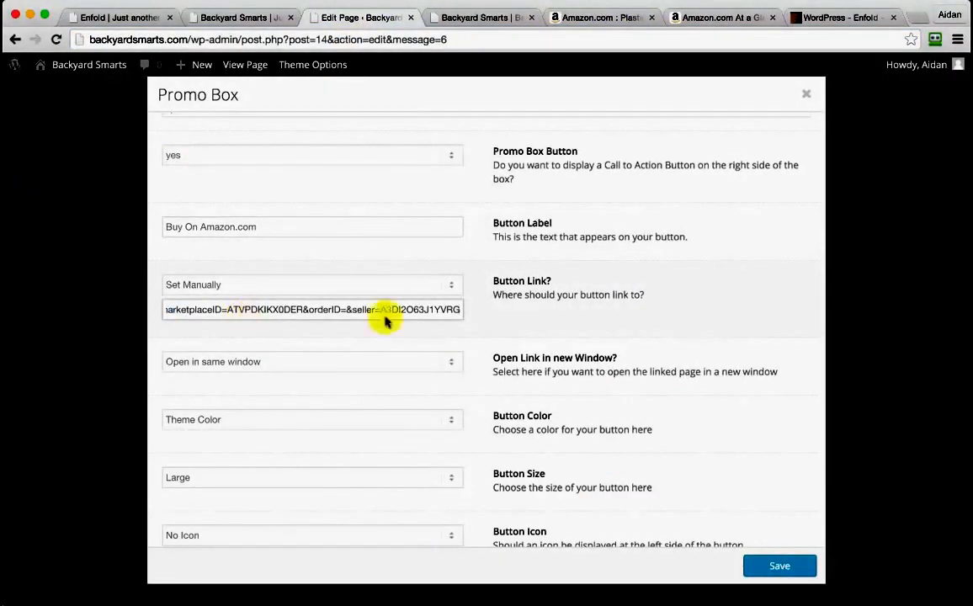
{"action": "scroll", "coordinate": [505, 324], "scroll_direction": "down", "scroll_amount": 1}
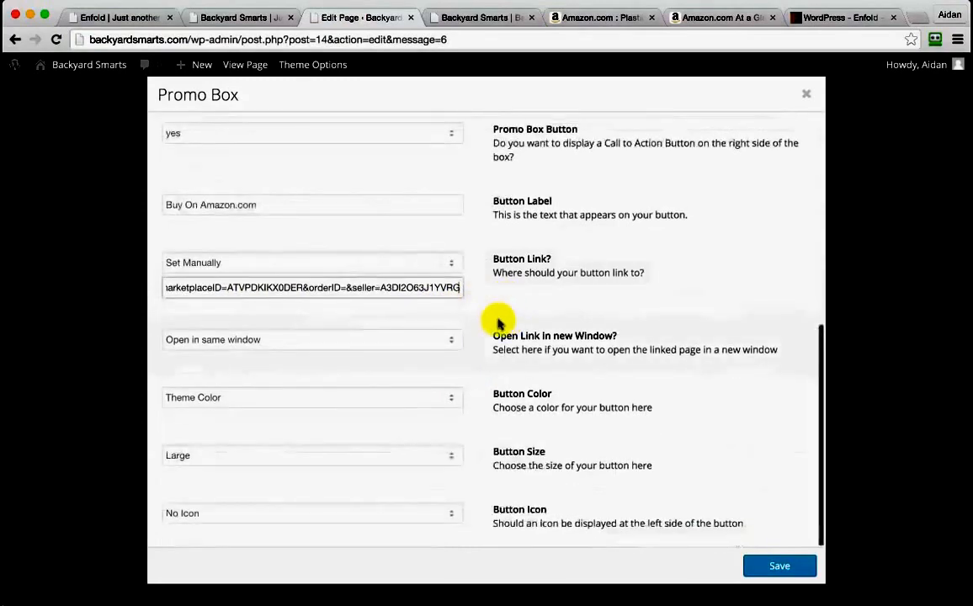
{"action": "left_click", "coordinate": [456, 337]}
{"action": "left_click", "coordinate": [392, 352]}
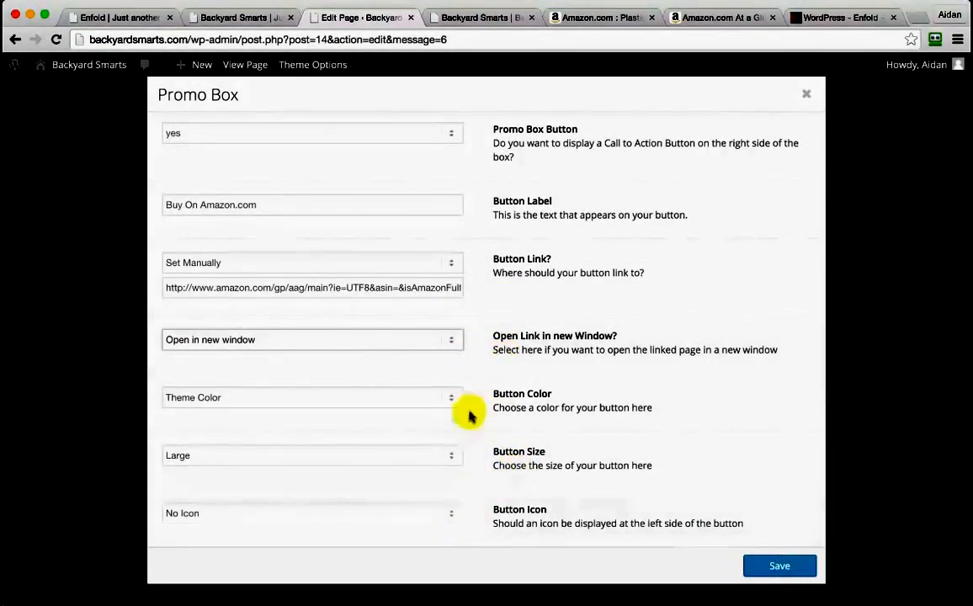
{"action": "left_click", "coordinate": [762, 566]}
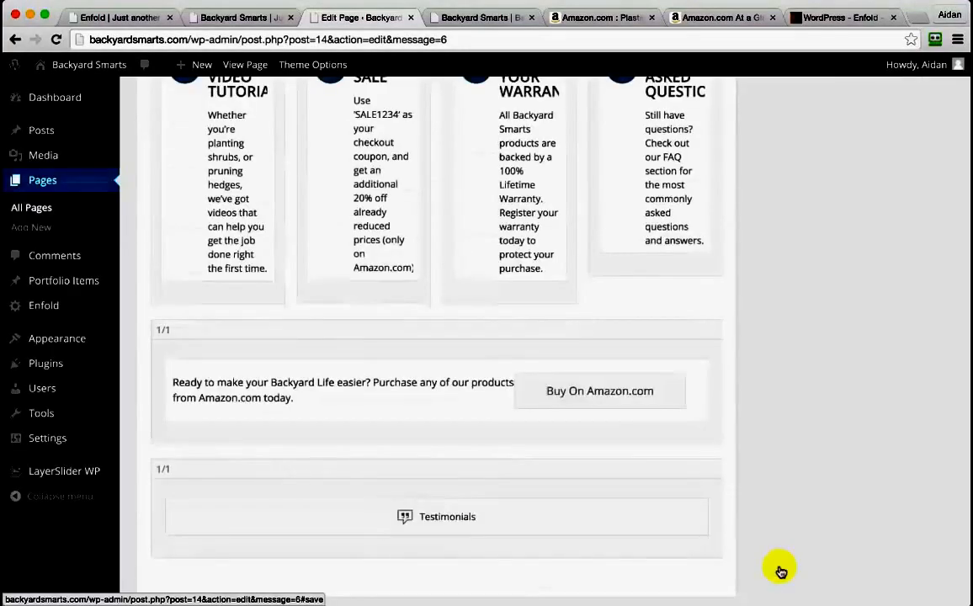
{"action": "scroll", "coordinate": [666, 414], "scroll_direction": "down", "scroll_amount": 2}
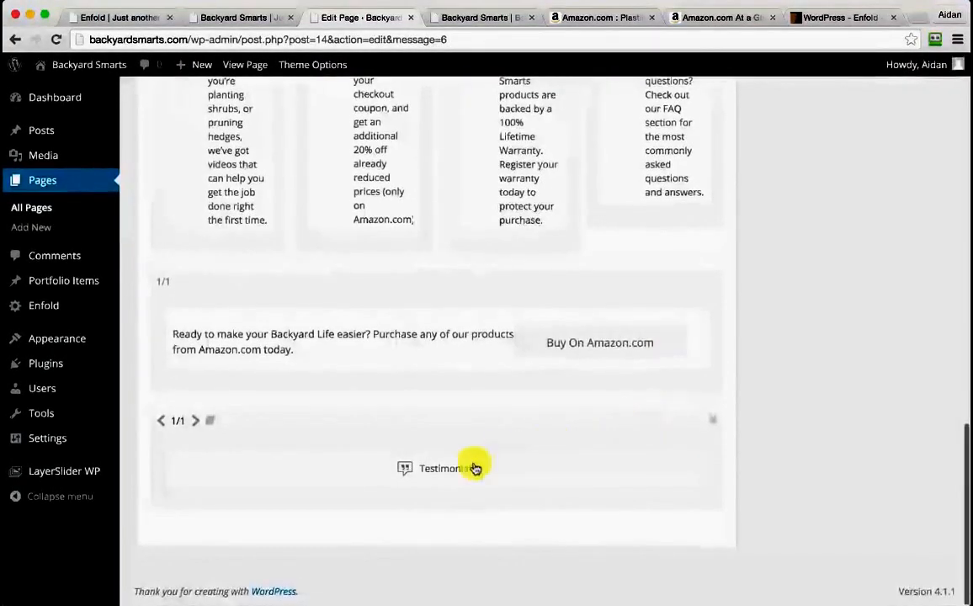
- Add a second testimonial entry and select the first customer quote in the notes
{"action": "left_click", "coordinate": [434, 472]}
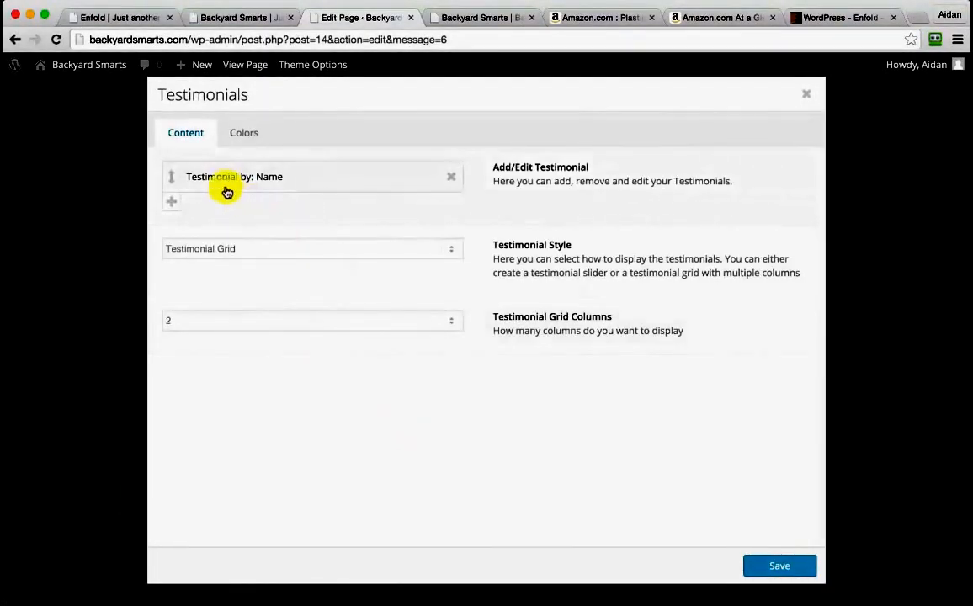
{"action": "left_click", "coordinate": [172, 204]}
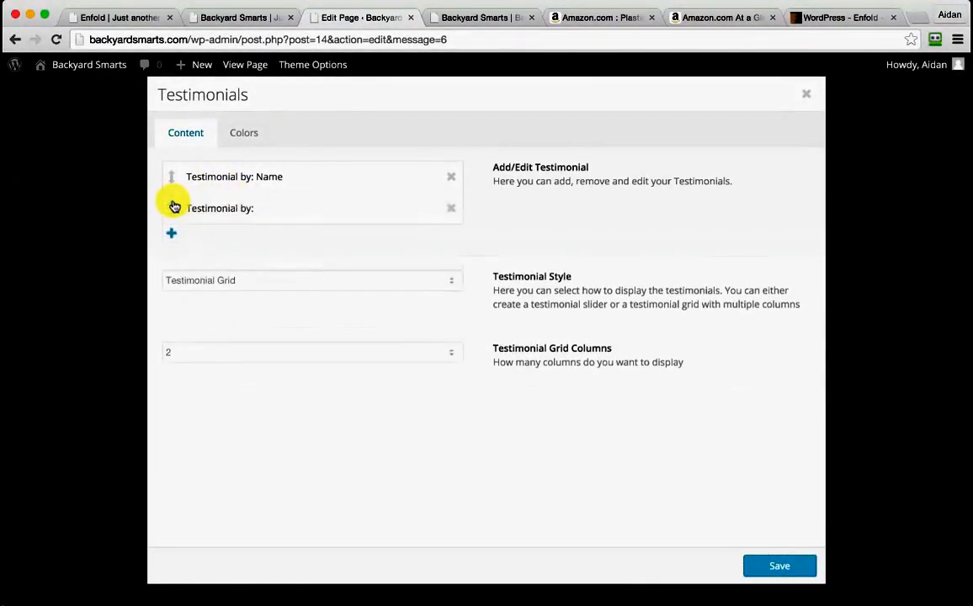
{"action": "left_click", "coordinate": [292, 176]}
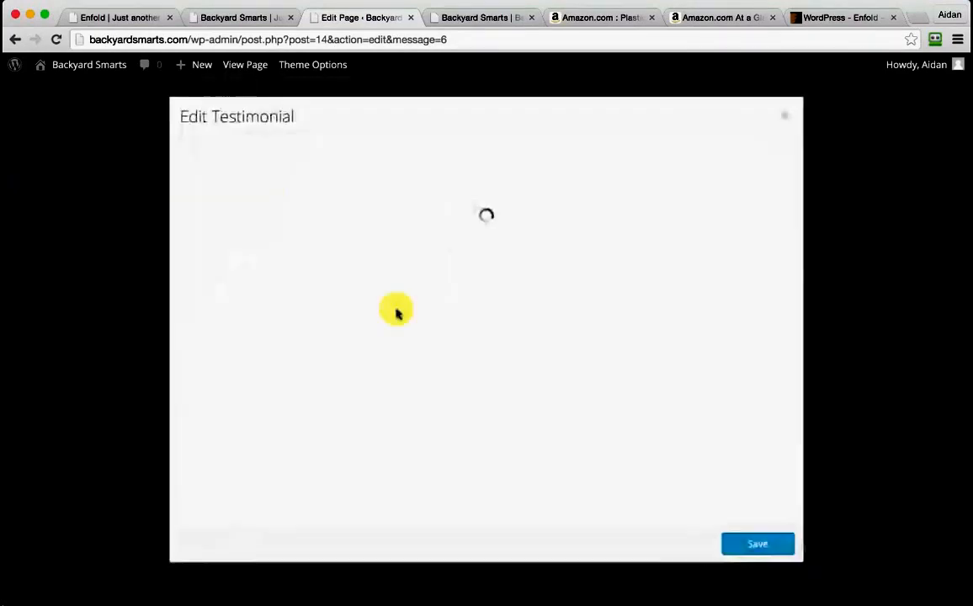
{"action": "left_click", "coordinate": [640, 604]}
{"action": "scroll", "coordinate": [567, 468], "scroll_direction": "down", "scroll_amount": 6}
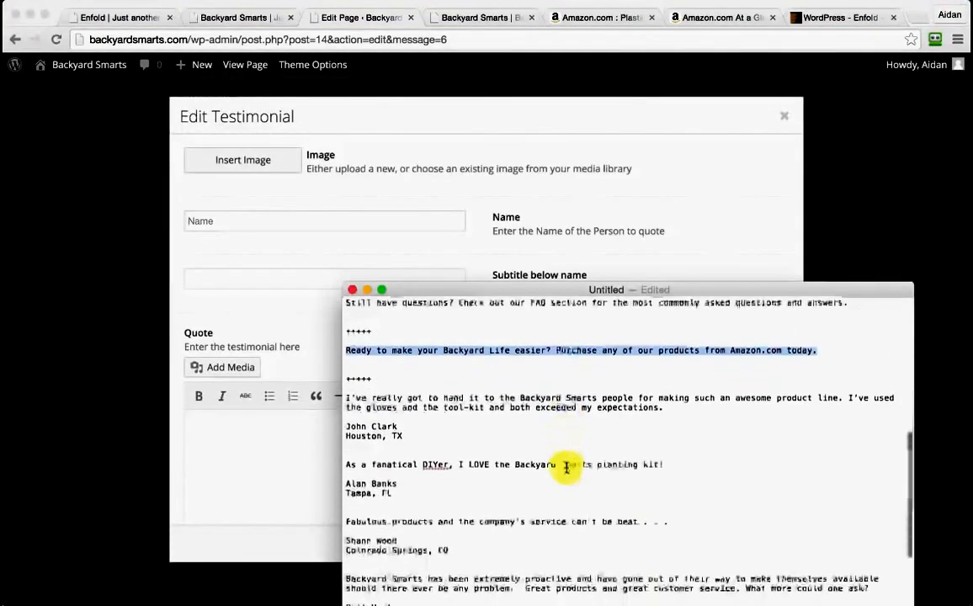
{"action": "left_click_drag", "start_coordinate": [345, 376], "coordinate": [615, 386]}
{"action": "key", "text": "super+c"}
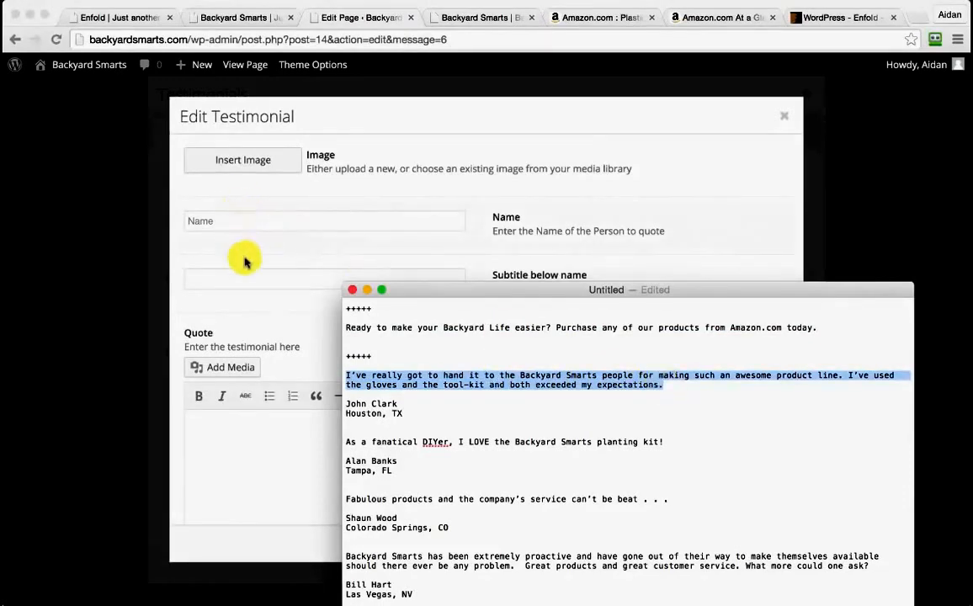
- Fill the new testimonial with the customer's name, subtitle 'Houston, TX' and the pasted quote
{"action": "left_click", "coordinate": [232, 215]}
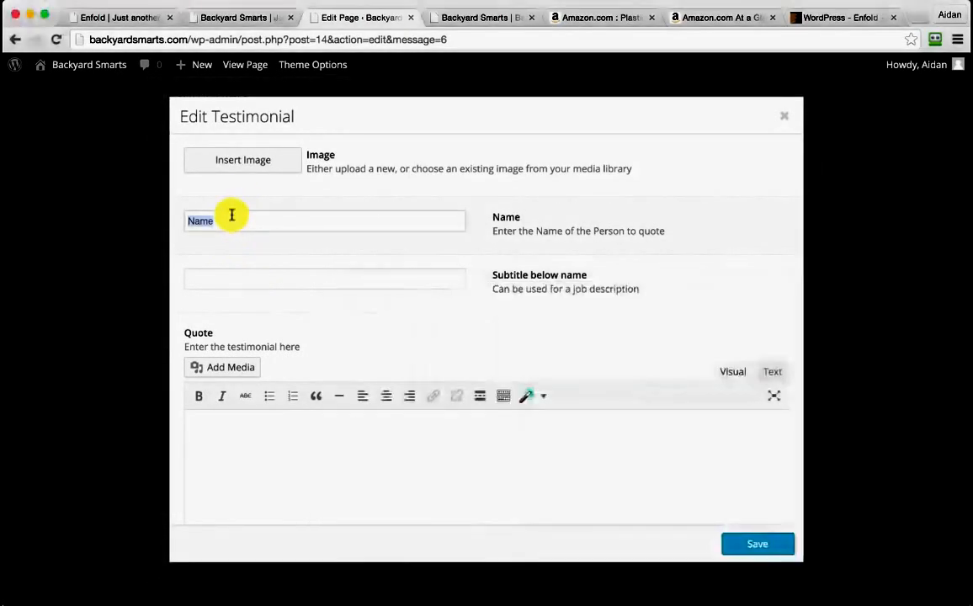
{"action": "type", "text": "John Clark"}
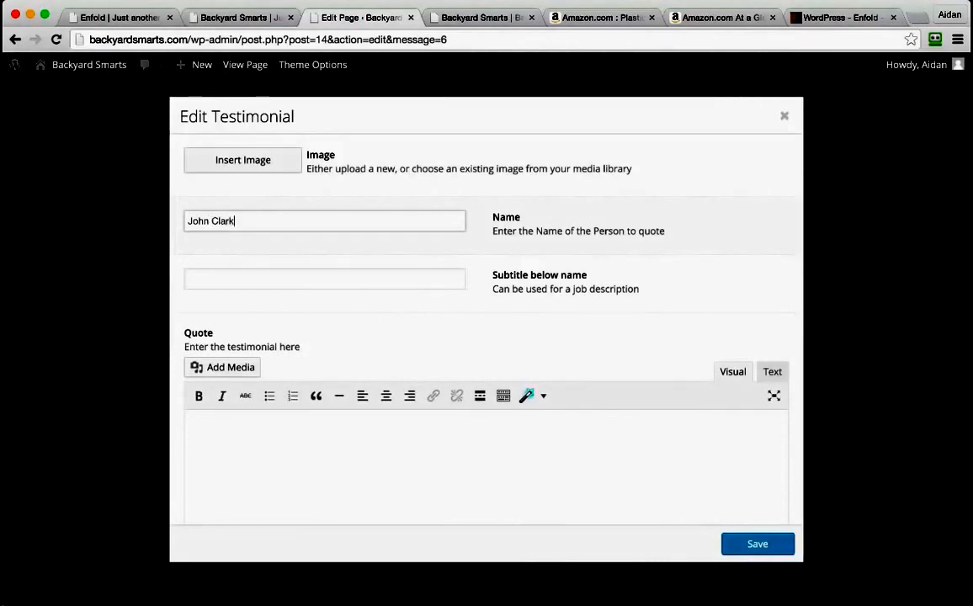
{"action": "left_click", "coordinate": [257, 276]}
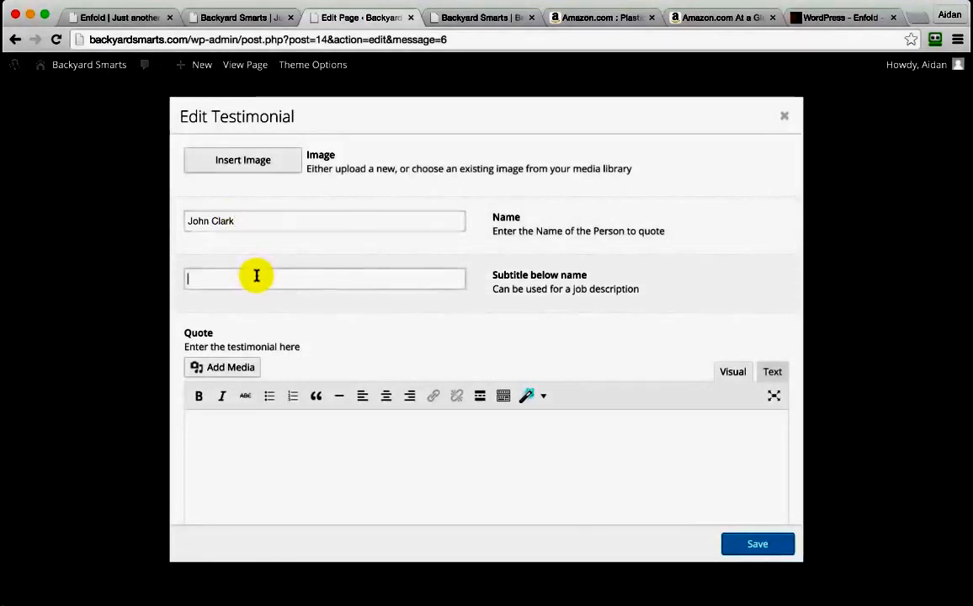
{"action": "type", "text": "Houston, T"}
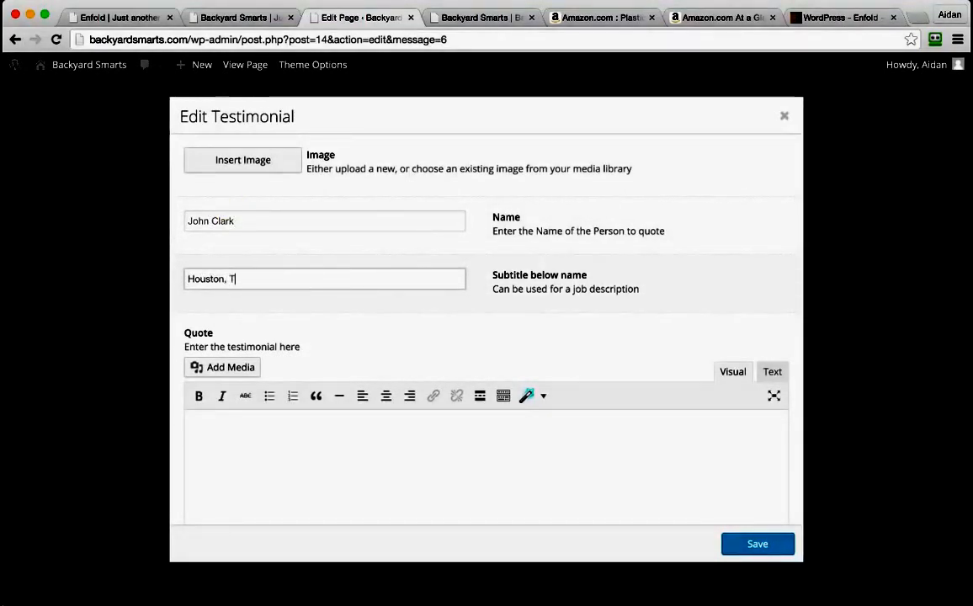
{"action": "type", "text": "X"}
{"action": "left_click", "coordinate": [354, 458]}
{"action": "key", "text": "super+v"}
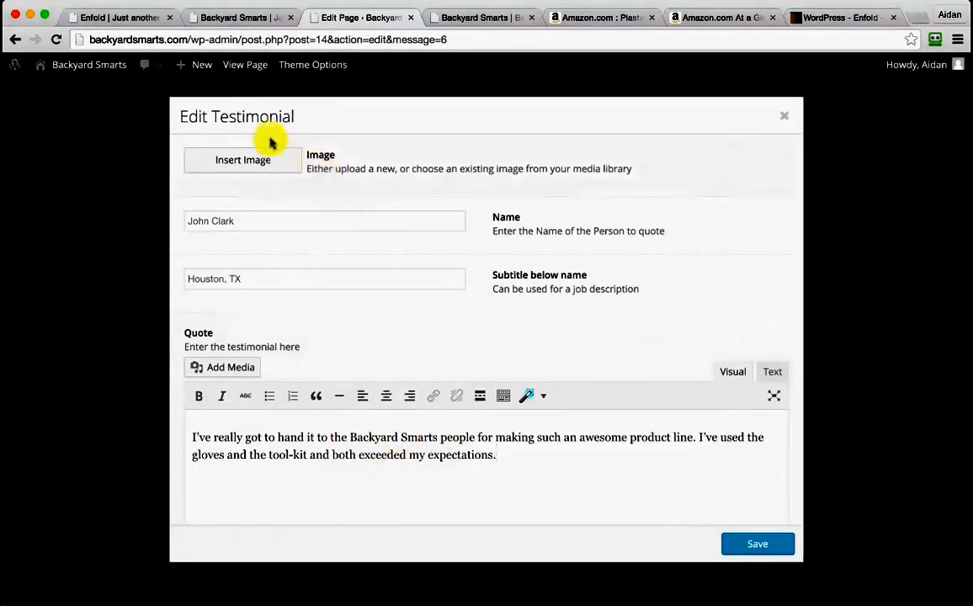
- Upload the four face photos Face1–Face4 to the media library from the testimonial image picker
{"action": "left_click", "coordinate": [253, 159]}
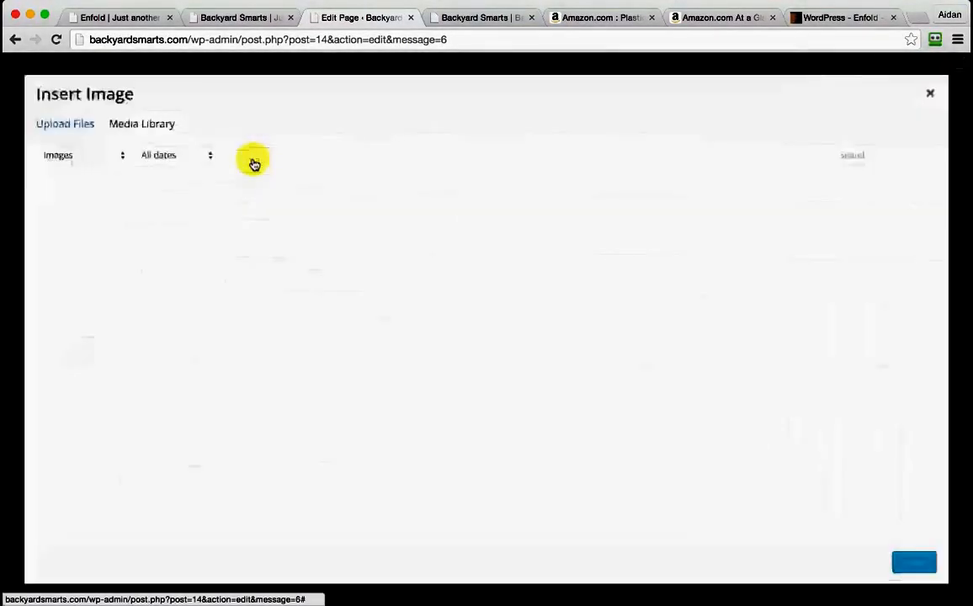
{"action": "left_click", "coordinate": [970, 412]}
{"action": "left_click", "coordinate": [636, 290]}
{"action": "key", "text": "shift+Down"}
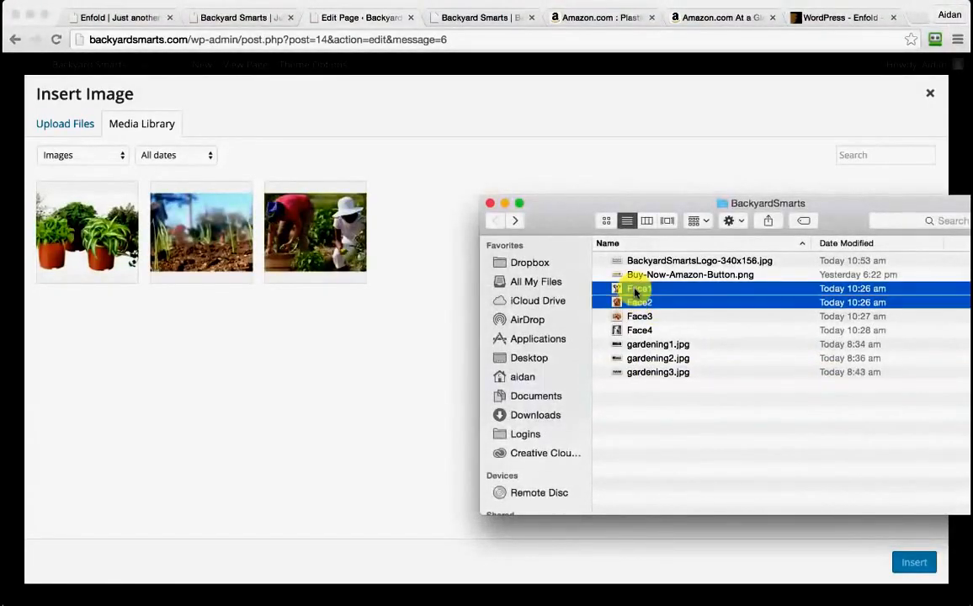
{"action": "key", "text": "shift+Down"}
{"action": "key", "text": "shift+Down"}
{"action": "left_click_drag", "start_coordinate": [636, 291], "coordinate": [287, 364]}
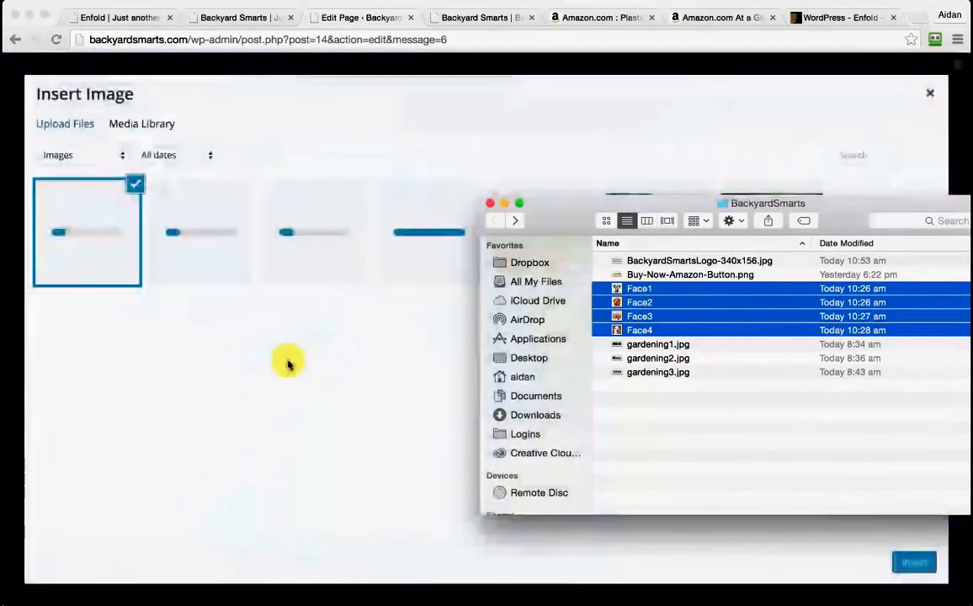
{"action": "left_click", "coordinate": [401, 386]}
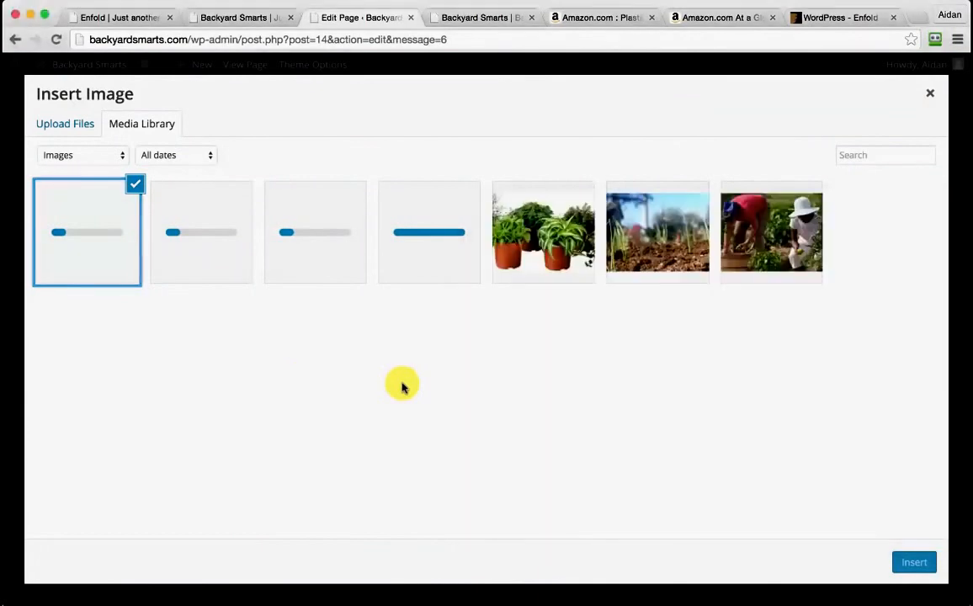
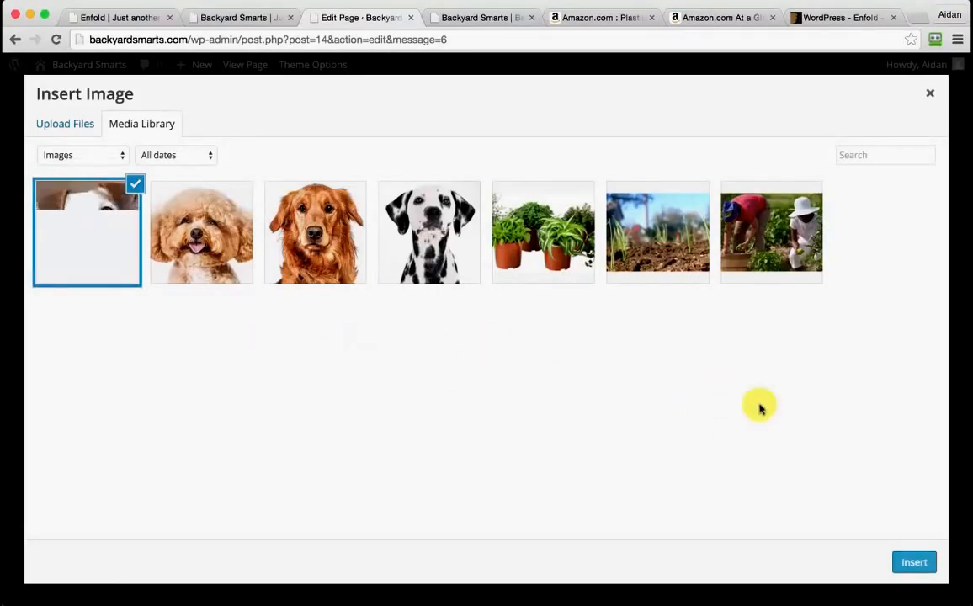
- Insert the Jack Russell photo into the first testimonial and save it
{"action": "left_click", "coordinate": [915, 560]}
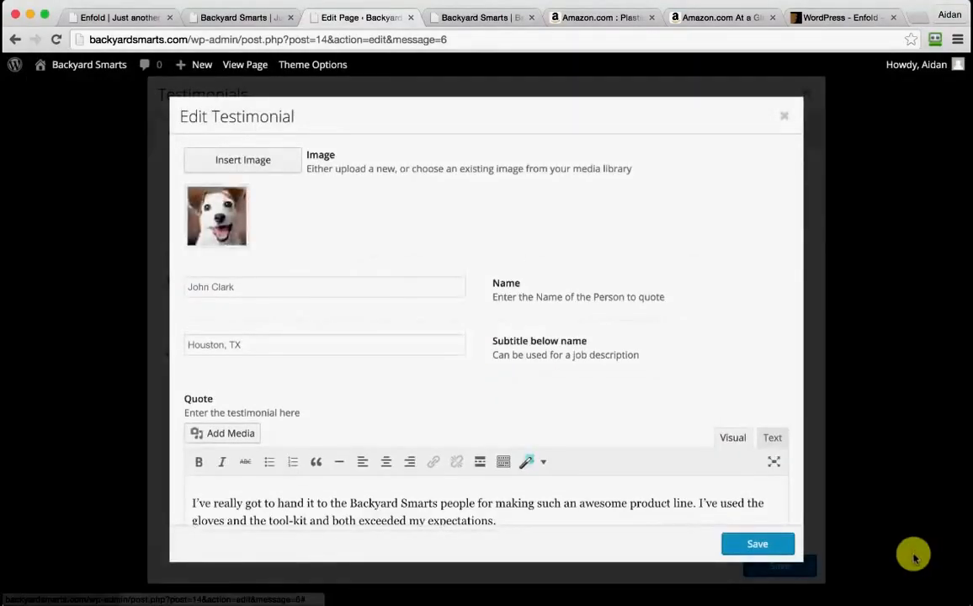
{"action": "scroll", "coordinate": [508, 315], "scroll_direction": "down", "scroll_amount": 3}
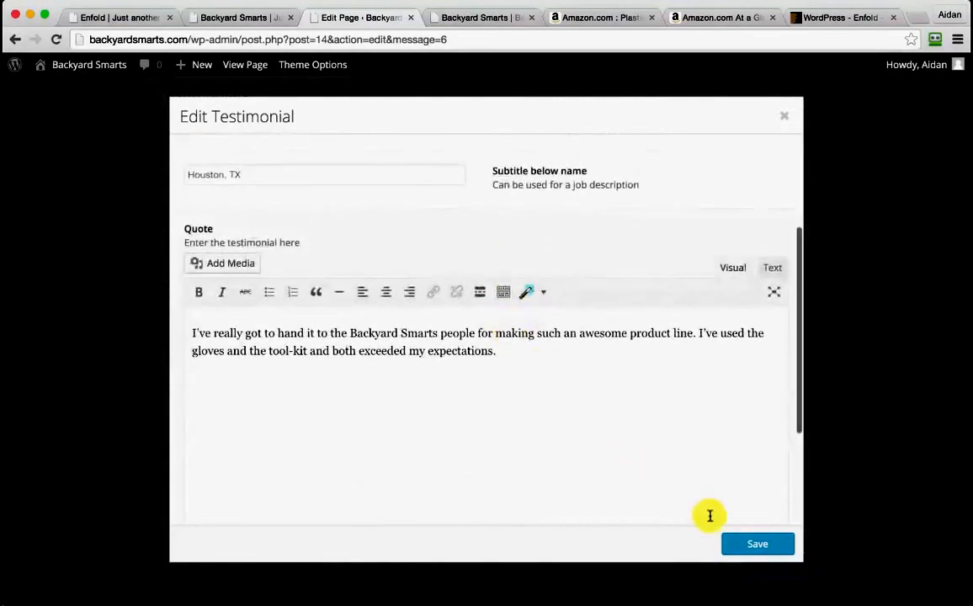
{"action": "left_click", "coordinate": [754, 548]}
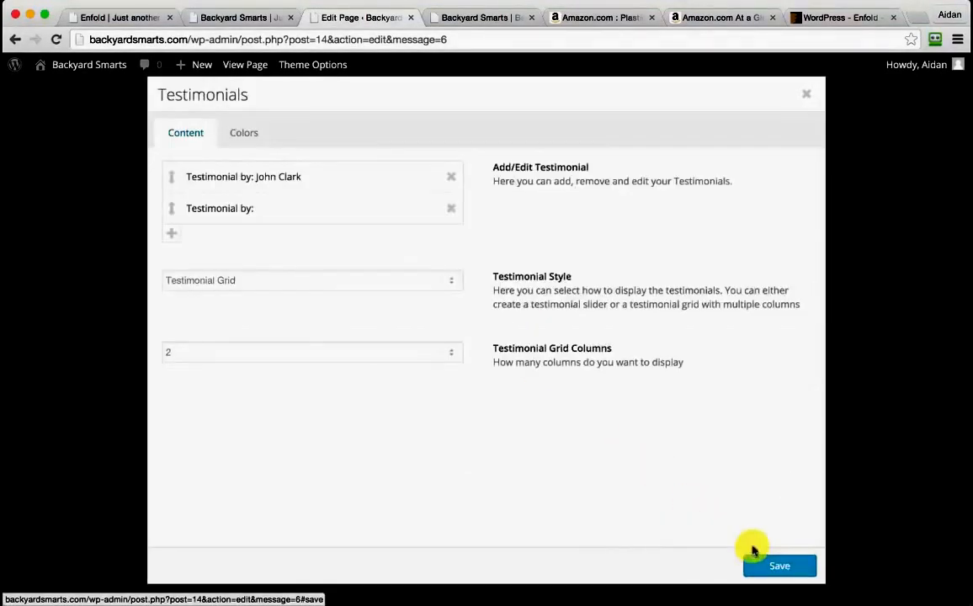
- Fill the second testimonial with subtitle 'Tampa, FL' and the pasted planting-kit quote, then save it
{"action": "left_click", "coordinate": [270, 204]}
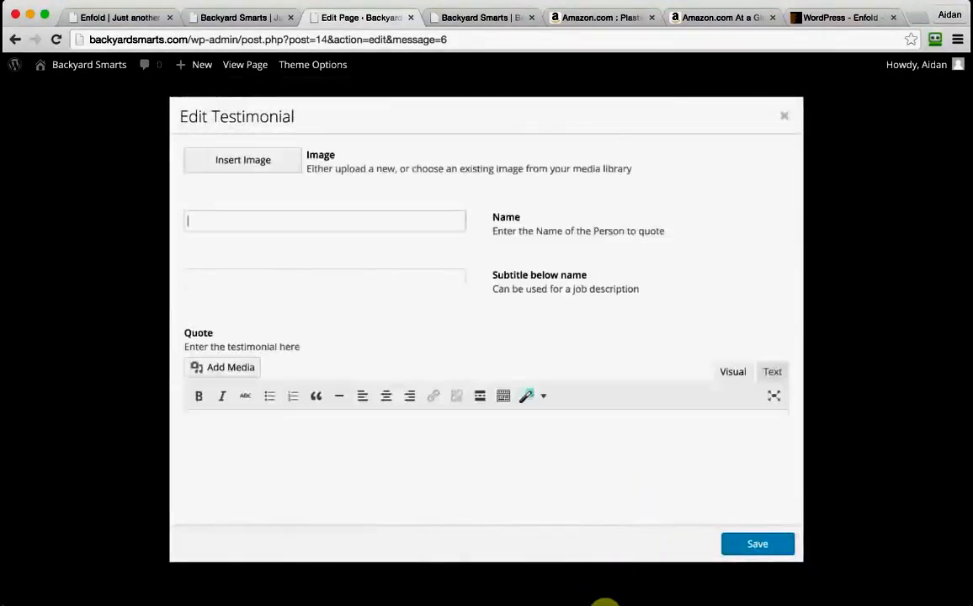
{"action": "left_click", "coordinate": [604, 601]}
{"action": "left_click_drag", "start_coordinate": [344, 440], "coordinate": [668, 442]}
{"action": "key", "text": "super+c"}
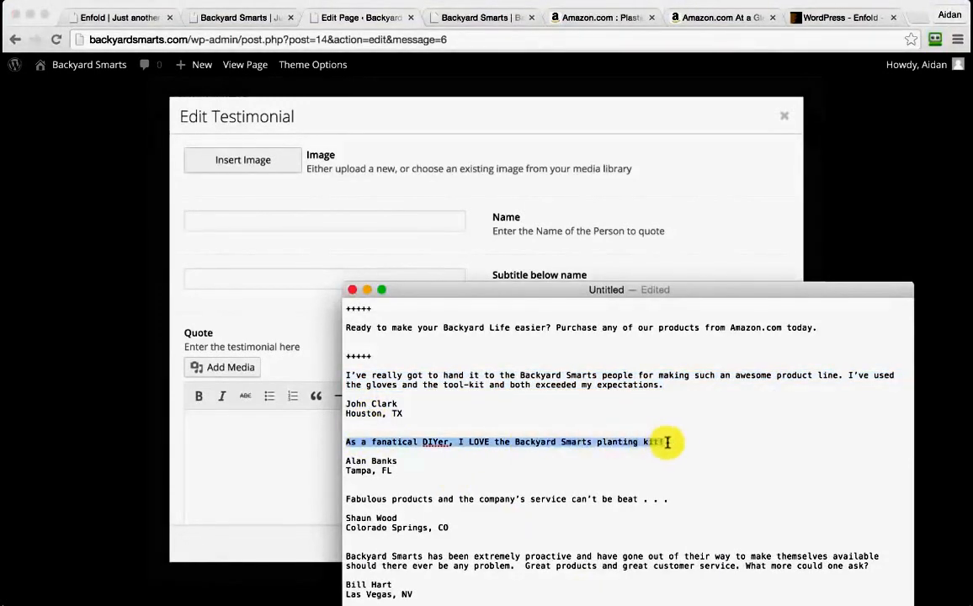
{"action": "left_click", "coordinate": [249, 223]}
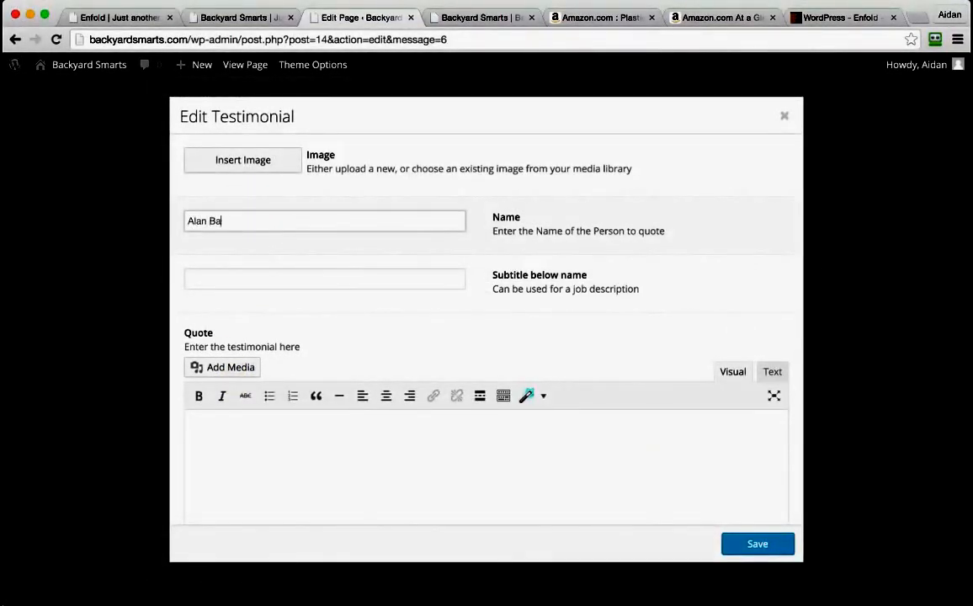
{"action": "key", "text": "Tab"}
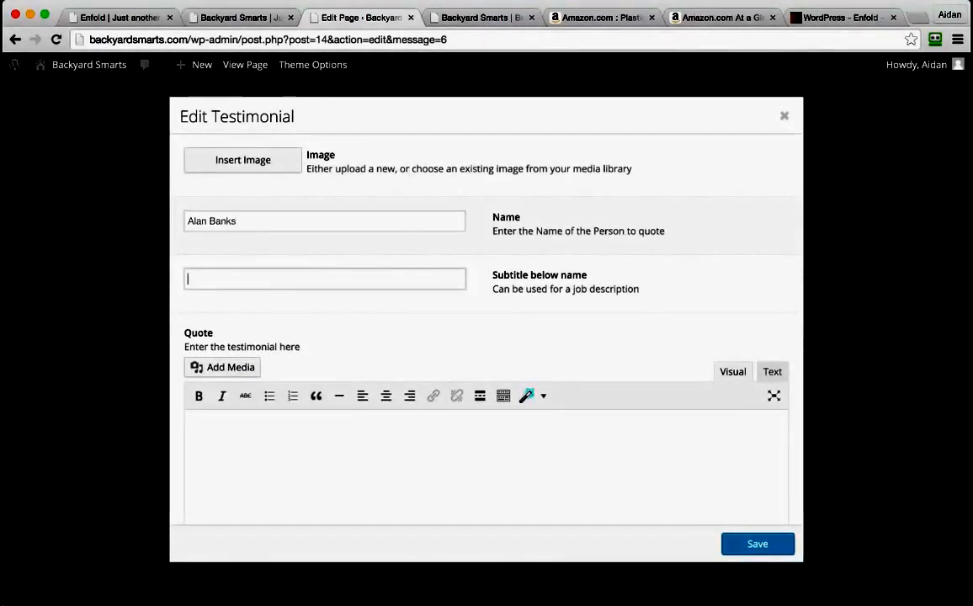
{"action": "type", "text": "Tampa, F"}
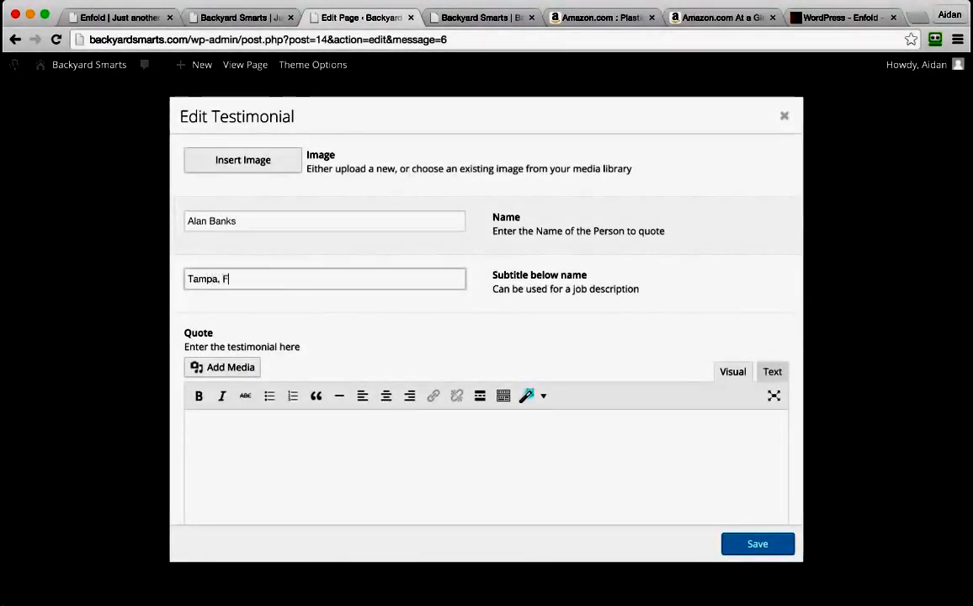
{"action": "type", "text": "L"}
{"action": "left_click", "coordinate": [374, 459]}
{"action": "key", "text": "super+v"}
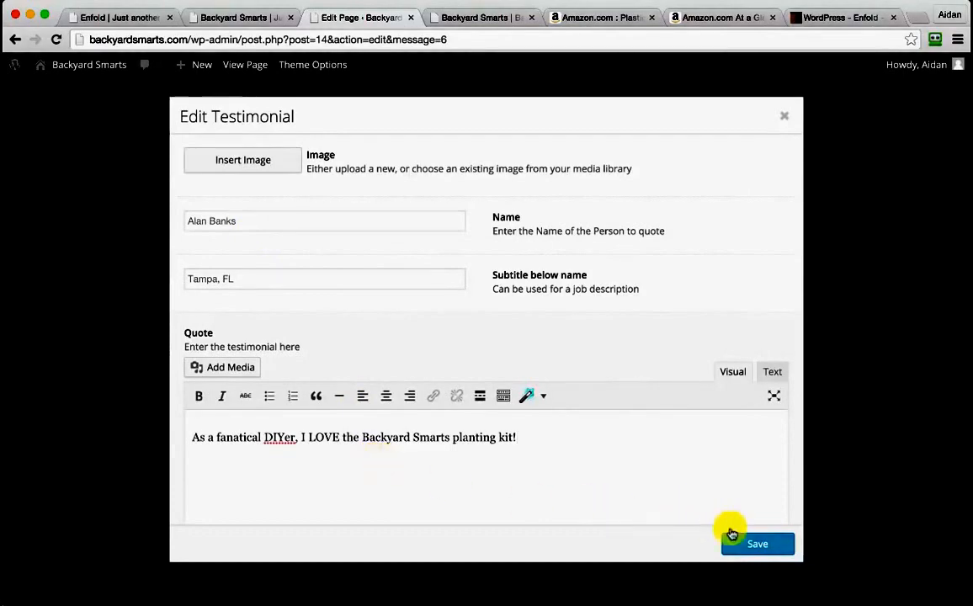
{"action": "left_click", "coordinate": [770, 545]}
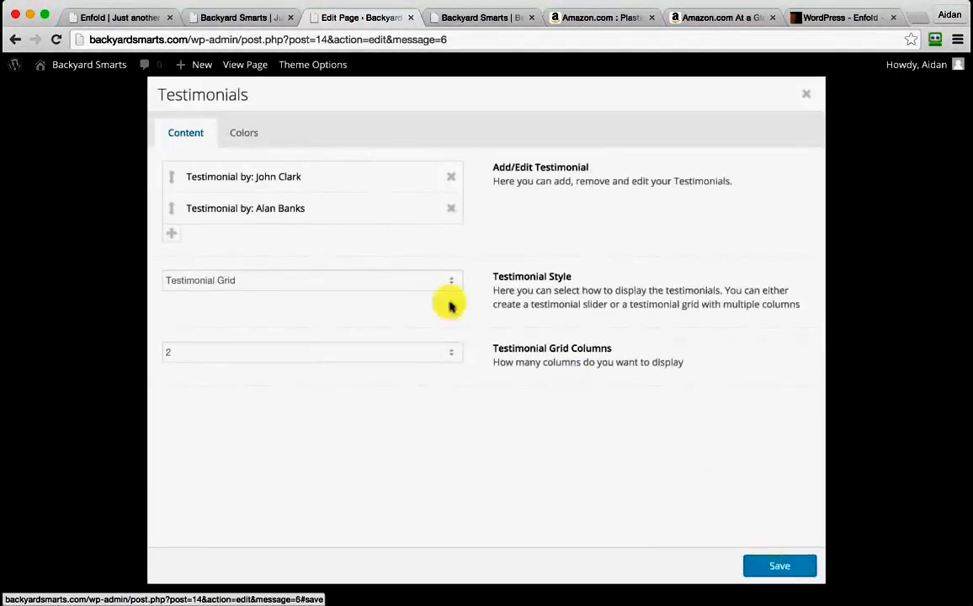
- Add the poodle photo to the second testimonial, save the block, and select the Fabulous products quote
{"action": "left_click", "coordinate": [287, 207]}
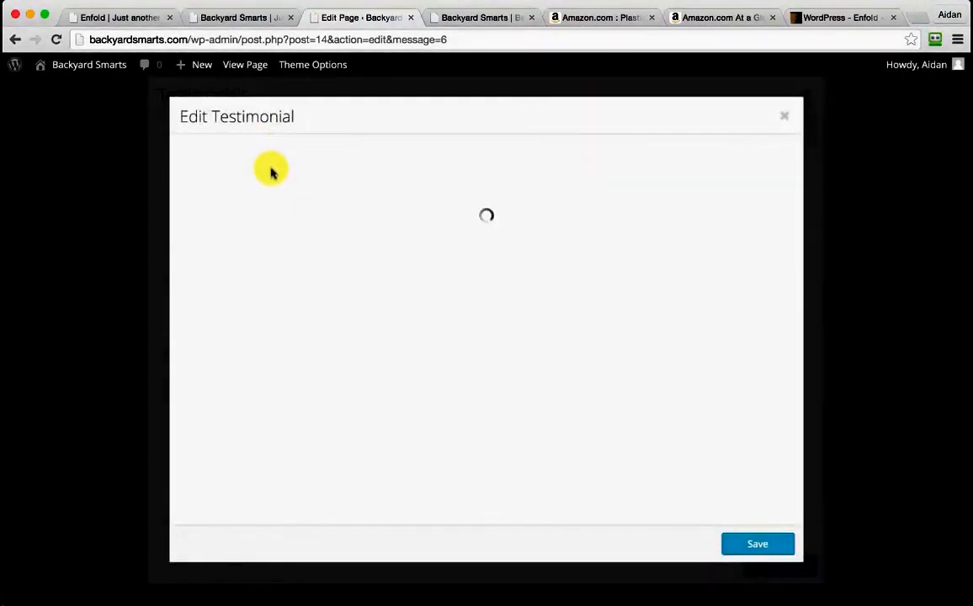
{"action": "left_click", "coordinate": [251, 161]}
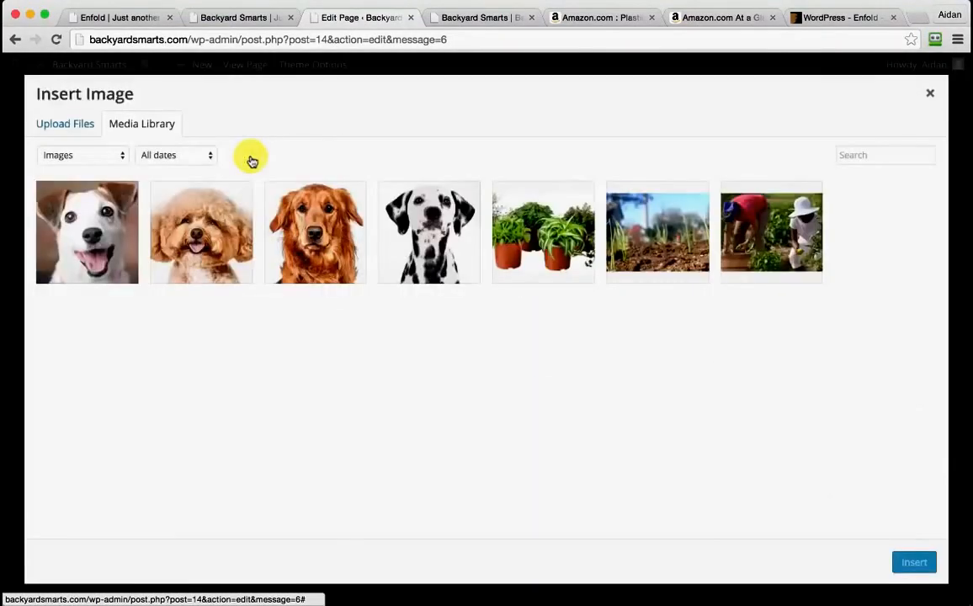
{"action": "left_click", "coordinate": [209, 215]}
{"action": "left_click", "coordinate": [913, 561]}
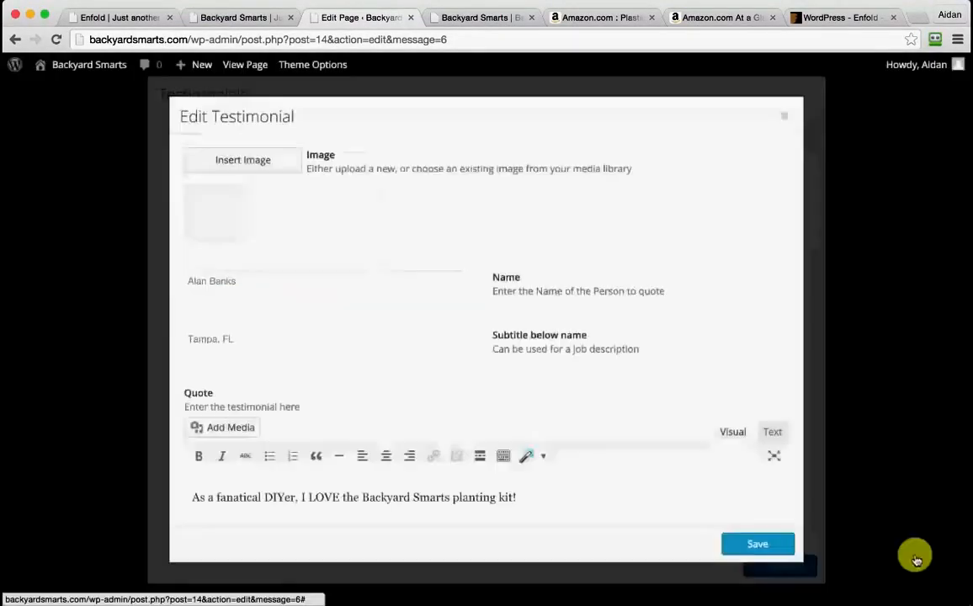
{"action": "left_click", "coordinate": [762, 546]}
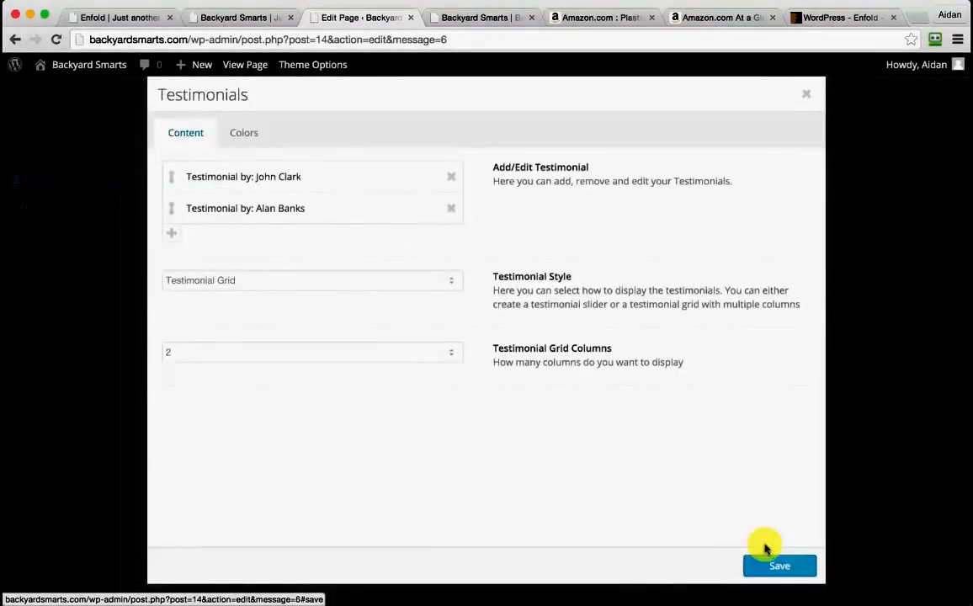
{"action": "left_click", "coordinate": [795, 562]}
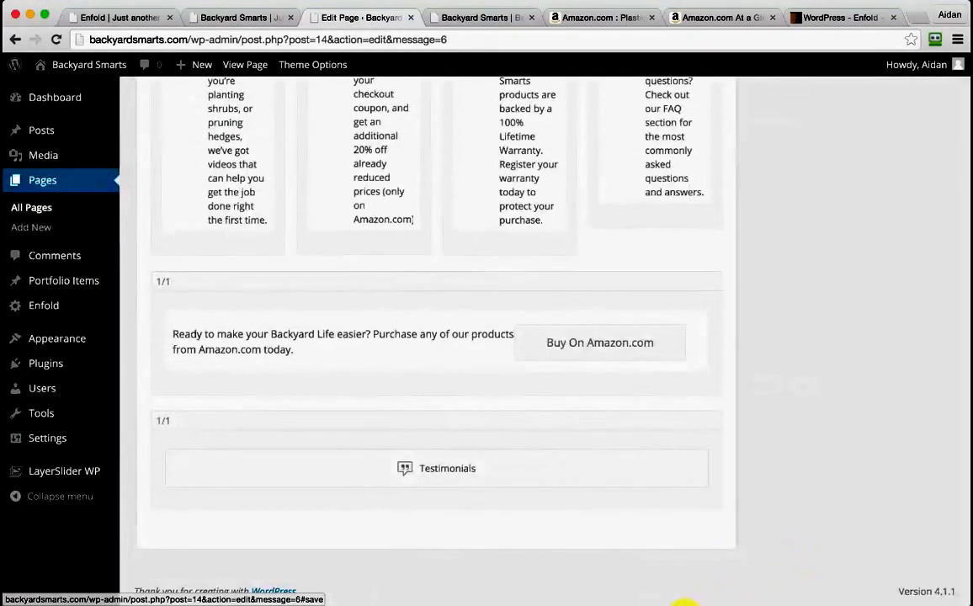
{"action": "left_click", "coordinate": [684, 605]}
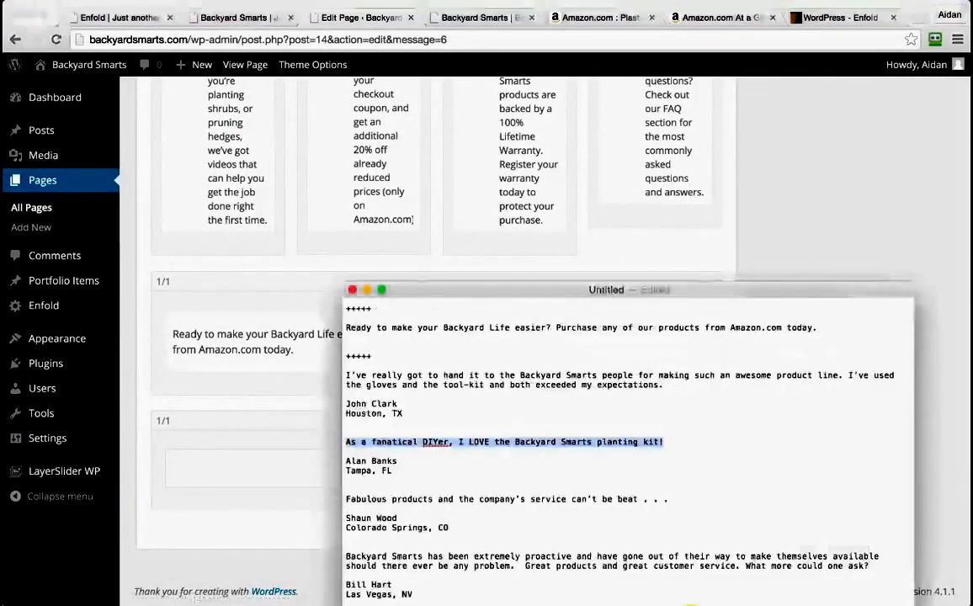
{"action": "triple_click", "coordinate": [341, 499]}
{"action": "key", "text": "super+c"}
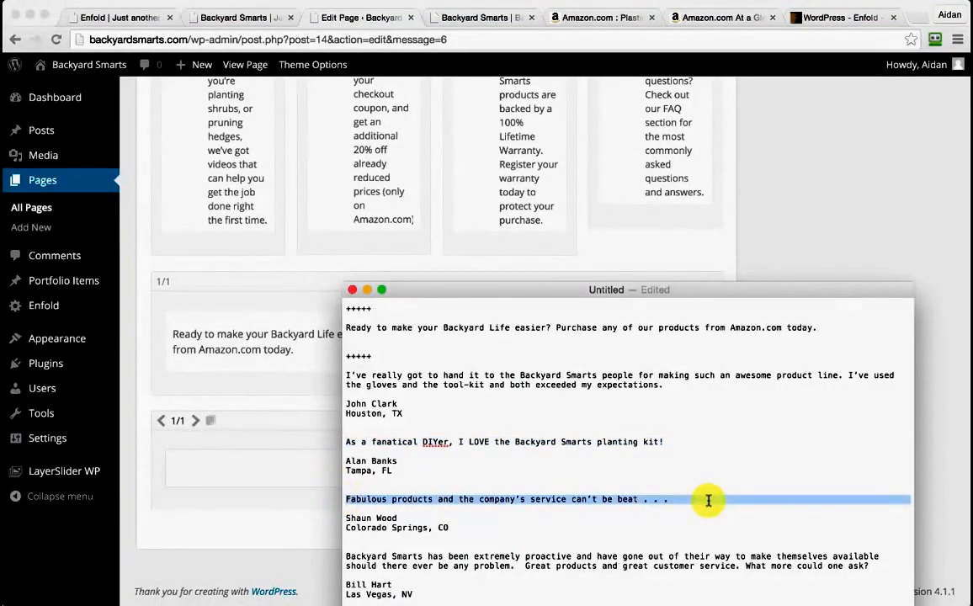
- Open the testimonials block and add two new empty testimonial entries
{"action": "left_click", "coordinate": [311, 477]}
{"action": "left_click", "coordinate": [293, 460]}
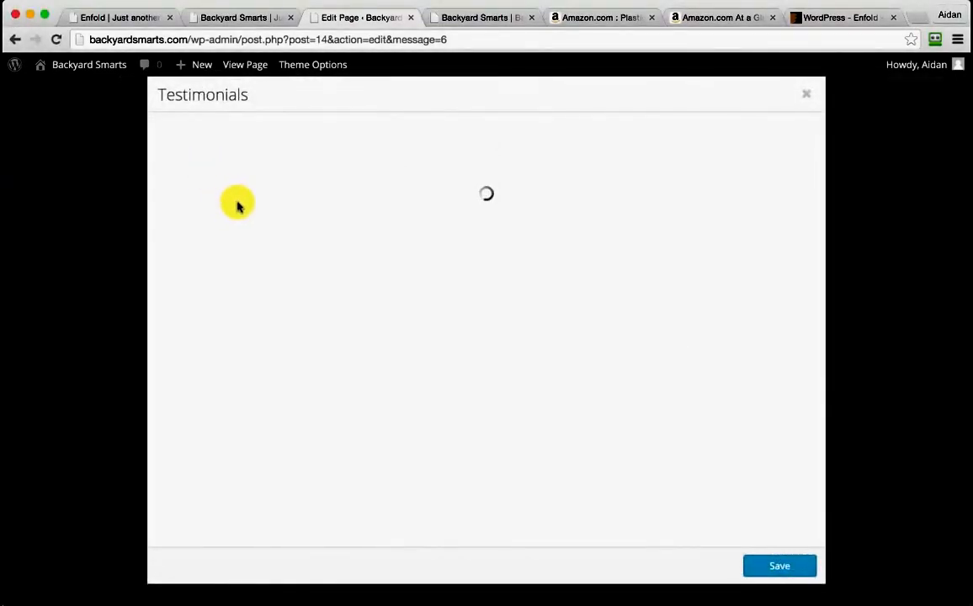
{"action": "left_click", "coordinate": [169, 234]}
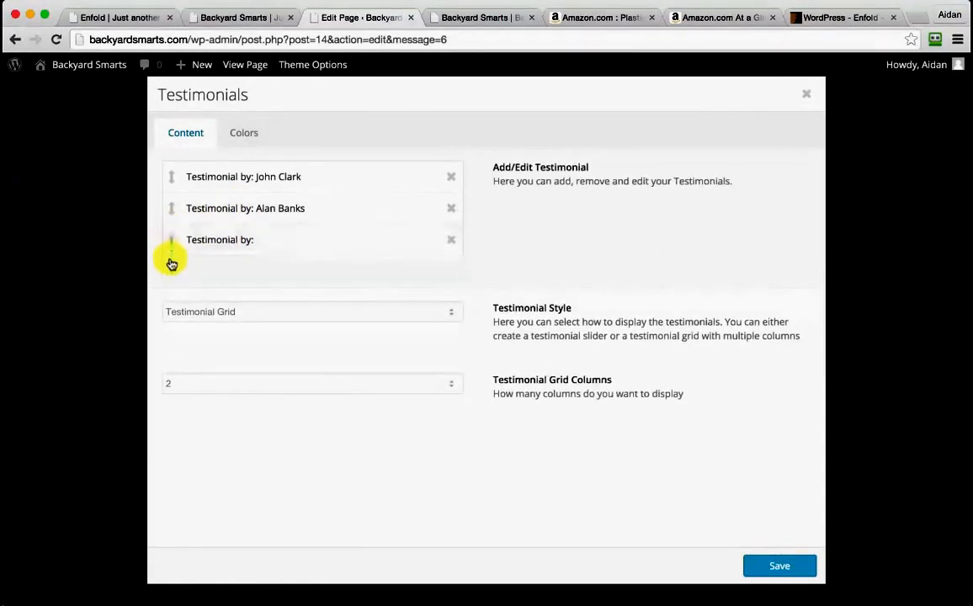
{"action": "left_click", "coordinate": [169, 263]}
{"action": "left_click", "coordinate": [259, 239]}
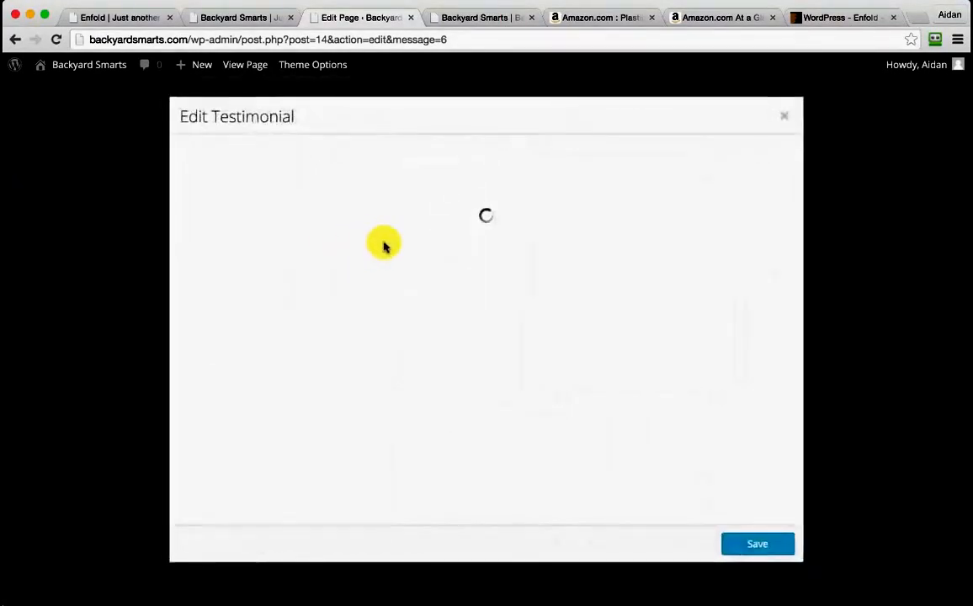
- Fill the third testimonial with the customer's name, Fabulous products quote and golden retriever photo
{"action": "type", "text": "Sh"}
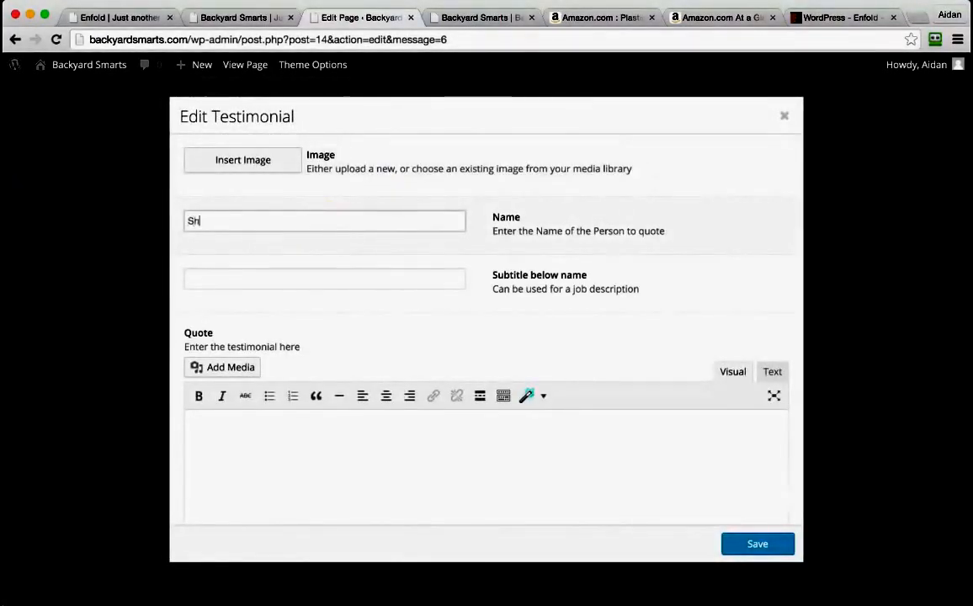
{"action": "type", "text": "aun Woo"}
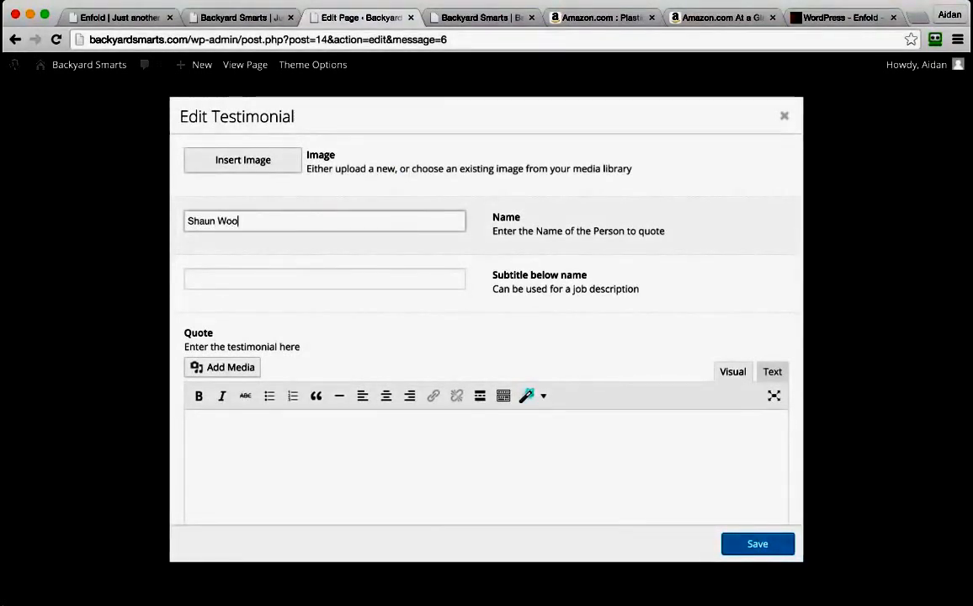
{"action": "type", "text": "d"}
{"action": "left_click", "coordinate": [354, 278]}
{"action": "type", "text": "Or"}
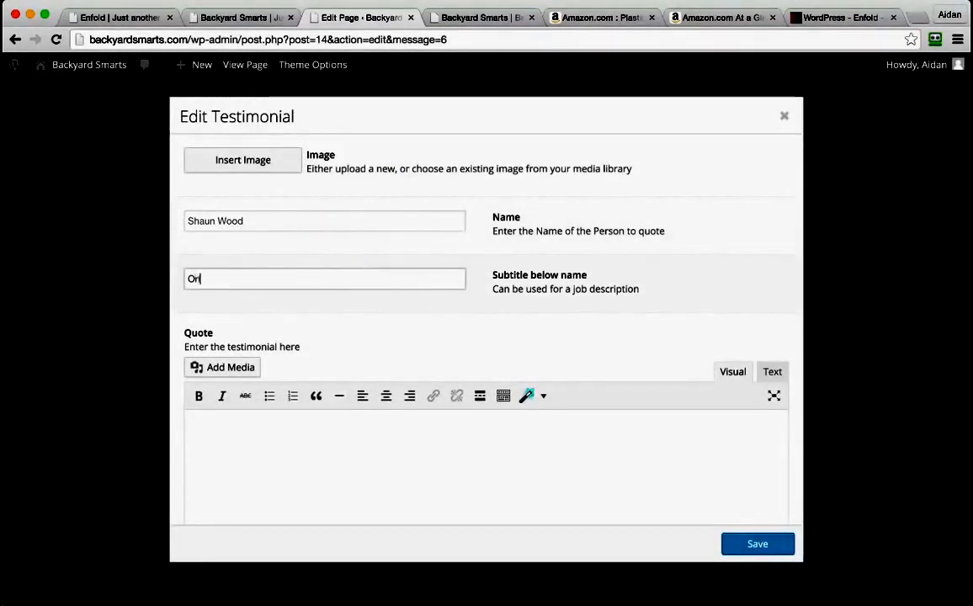
{"action": "key", "text": "BackSpace"}
{"action": "key", "text": "BackSpace"}
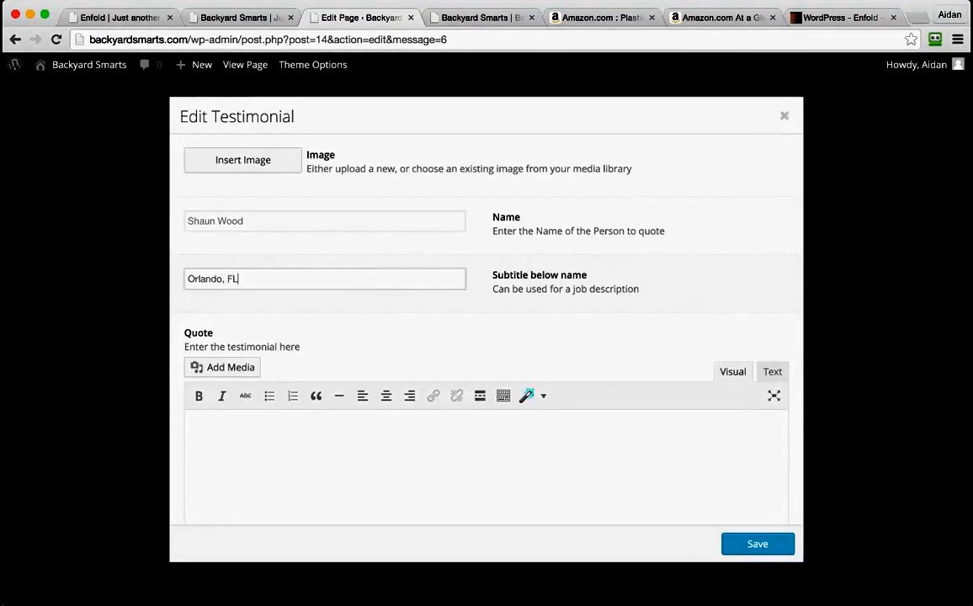
{"action": "left_click", "coordinate": [429, 437]}
{"action": "key", "text": "super+v"}
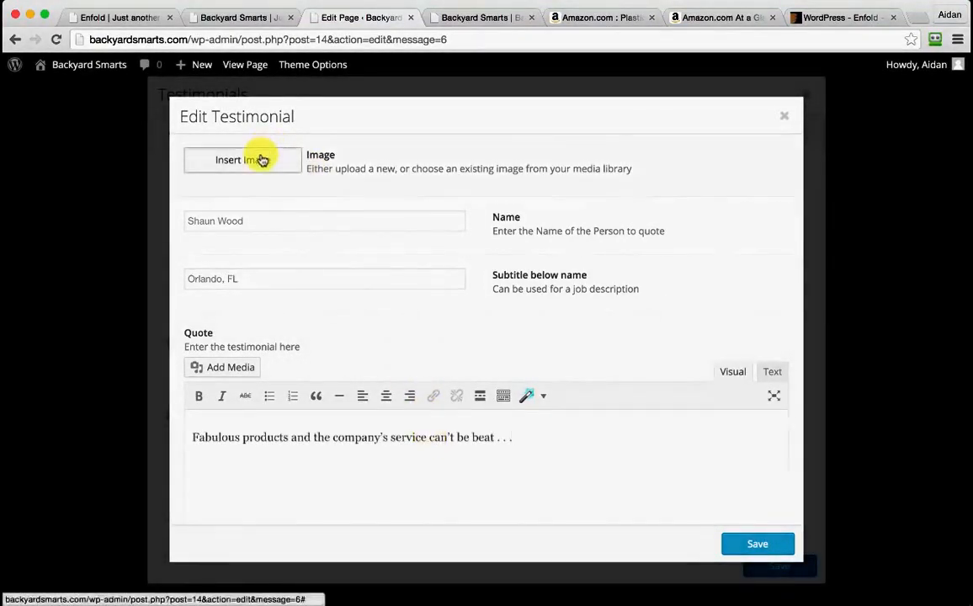
{"action": "left_click", "coordinate": [261, 160]}
{"action": "left_click", "coordinate": [313, 223]}
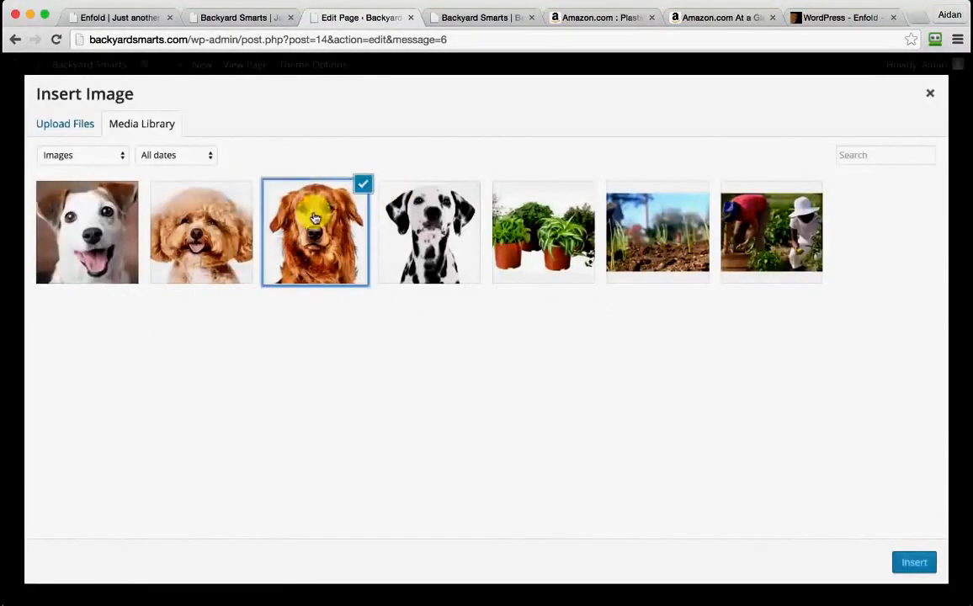
{"action": "left_click", "coordinate": [915, 562]}
{"action": "left_click", "coordinate": [756, 545]}
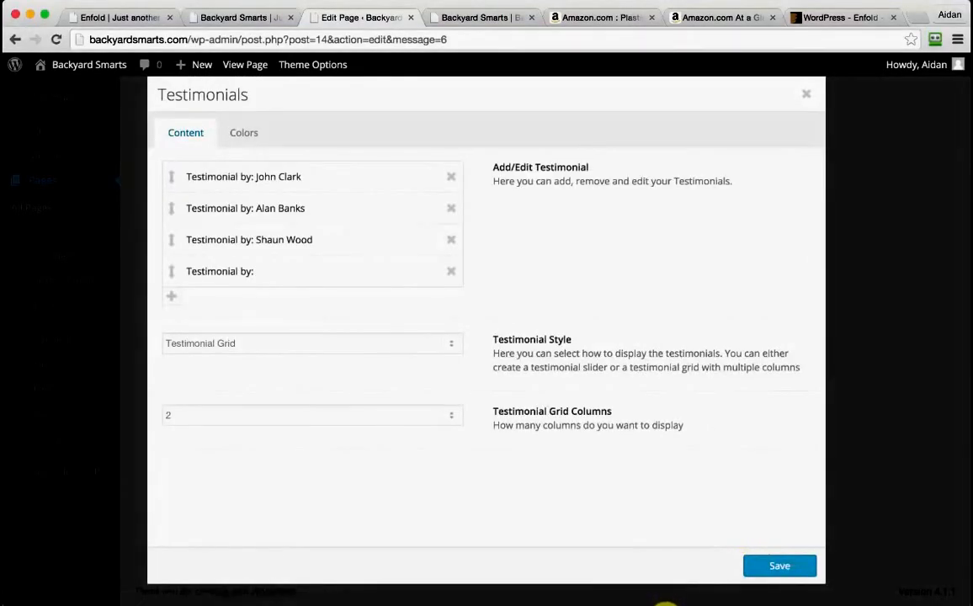
- Copy the next quote and fill the fourth testimonial with name, 'Las Vegas, NV' and that quote
{"action": "key", "text": "super+Tab"}
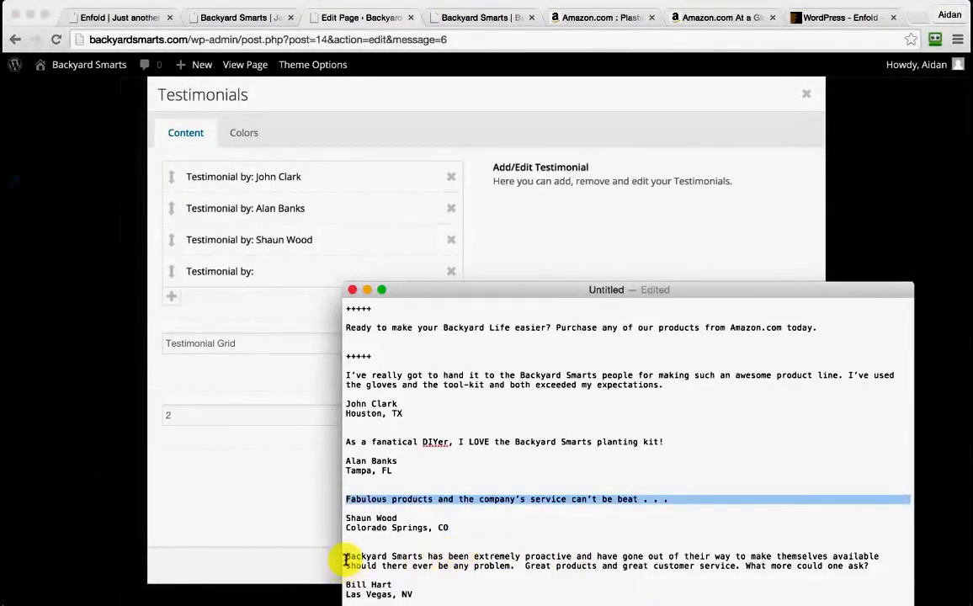
{"action": "left_click_drag", "start_coordinate": [345, 560], "coordinate": [872, 564]}
{"action": "key", "text": "super+c"}
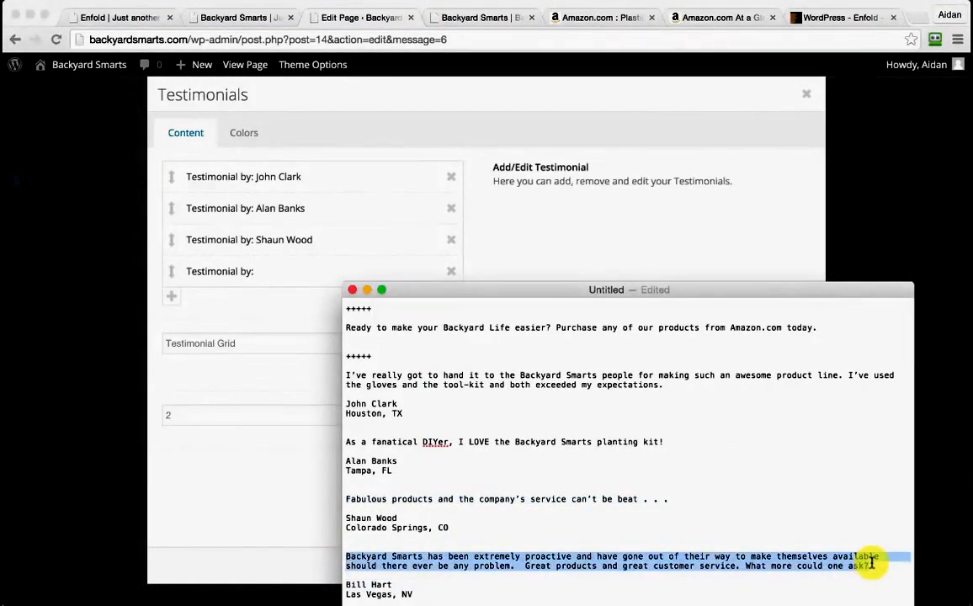
{"action": "key", "text": "super+Tab"}
{"action": "left_click", "coordinate": [271, 272]}
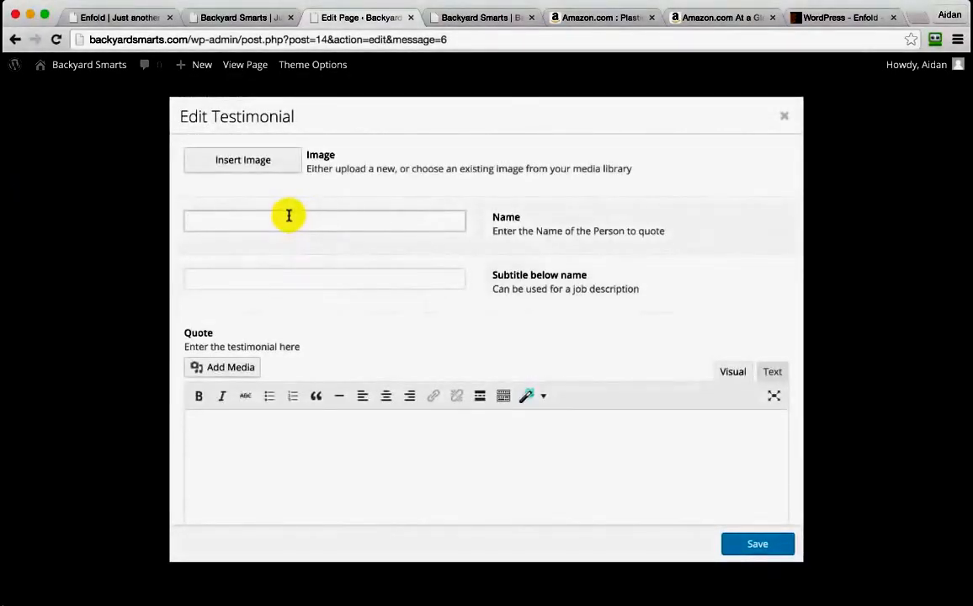
{"action": "left_click", "coordinate": [287, 218]}
{"action": "type", "text": "Gina Hart"}
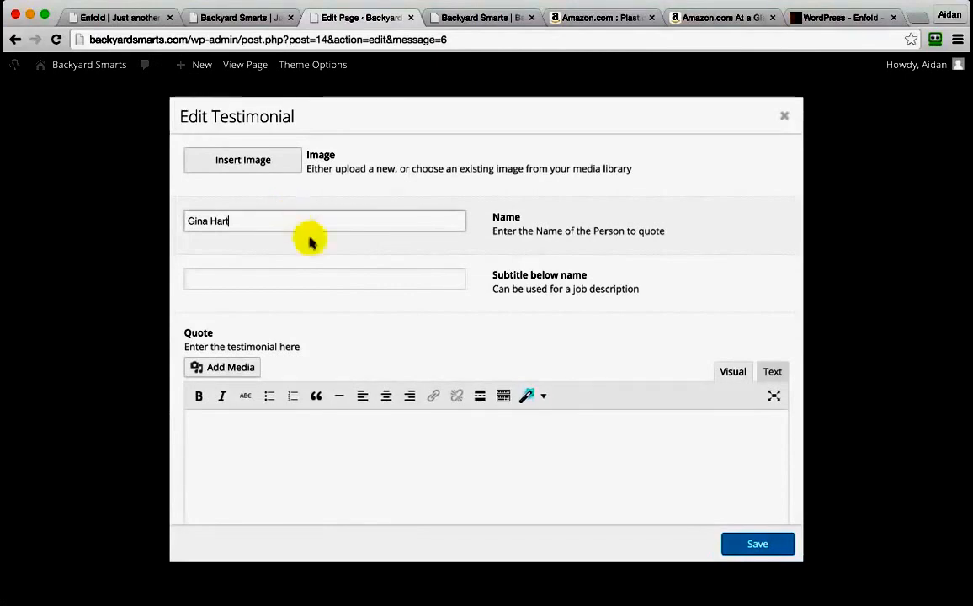
{"action": "left_click", "coordinate": [330, 276]}
{"action": "type", "text": "Las Vegas"}
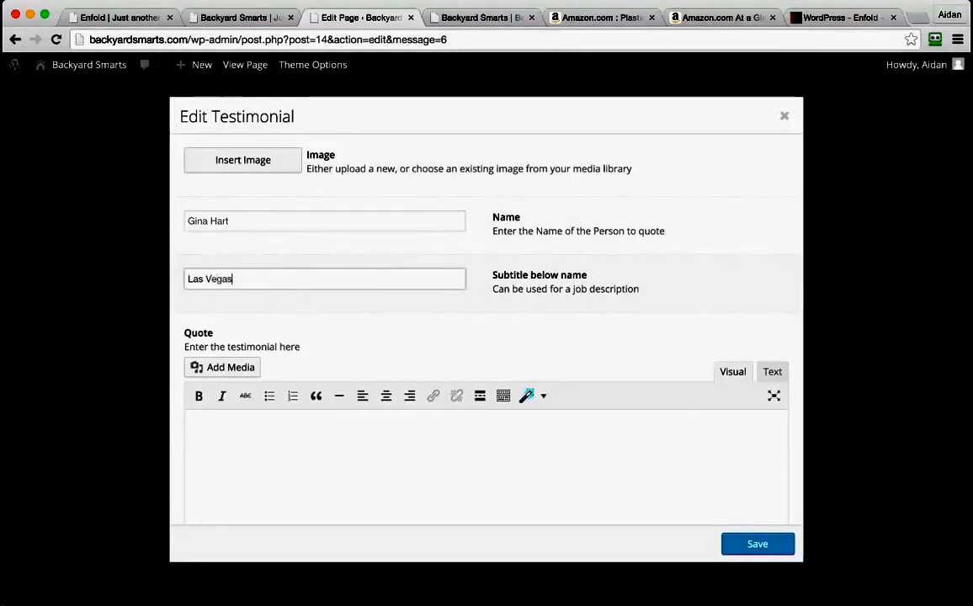
{"action": "type", "text": ", NV"}
{"action": "left_click", "coordinate": [383, 446]}
{"action": "key", "text": "super+v"}
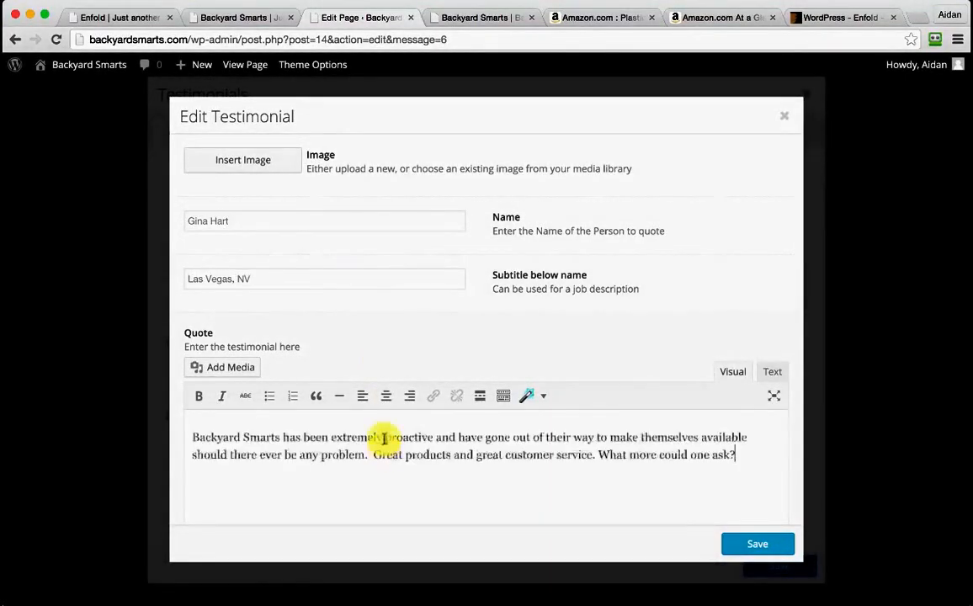
- Give the fourth testimonial the Dalmatian photo, then save it and the Testimonials element
{"action": "left_click", "coordinate": [262, 160]}
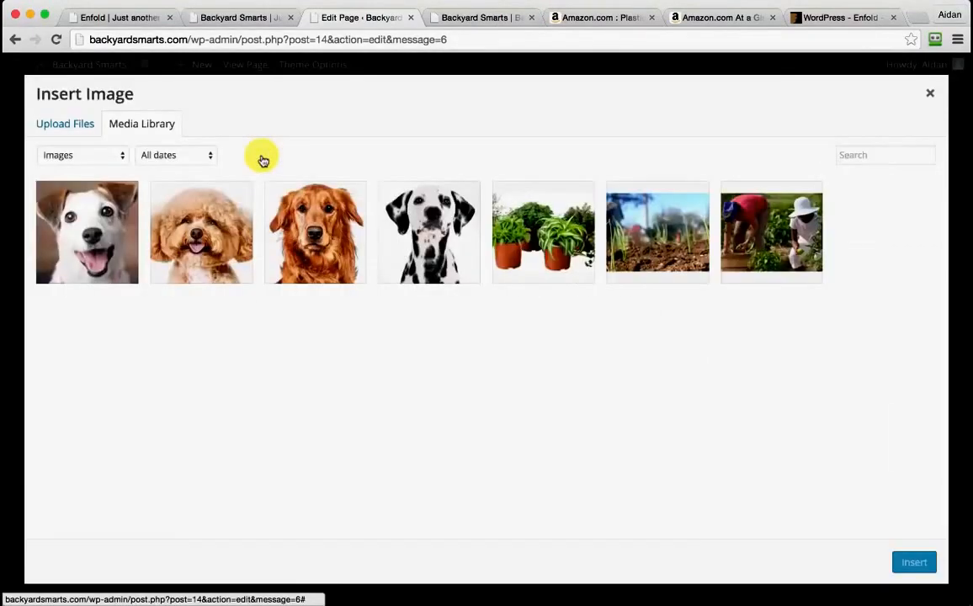
{"action": "left_click", "coordinate": [417, 229]}
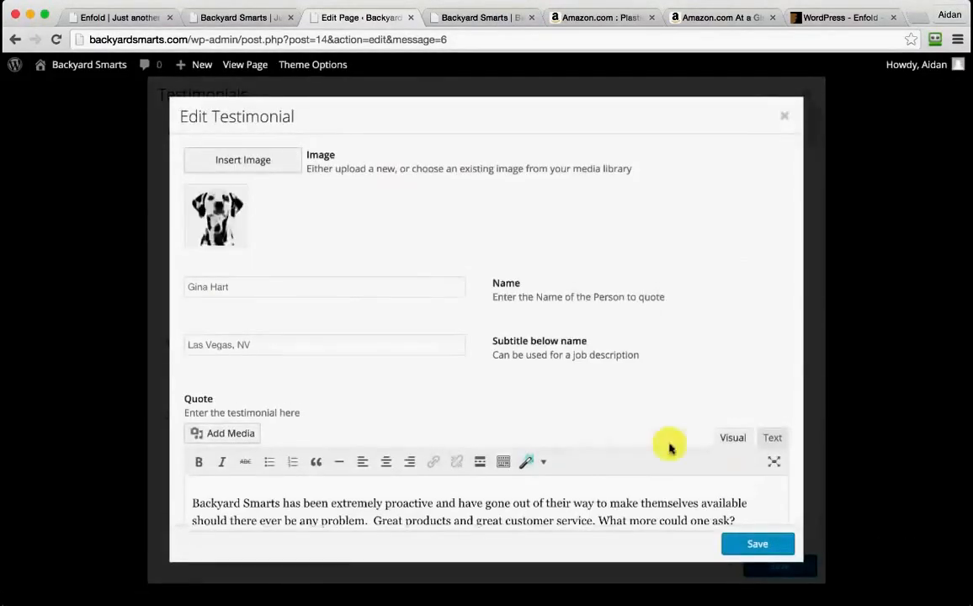
{"action": "scroll", "coordinate": [648, 433], "scroll_direction": "down", "scroll_amount": 2}
{"action": "left_click", "coordinate": [761, 546]}
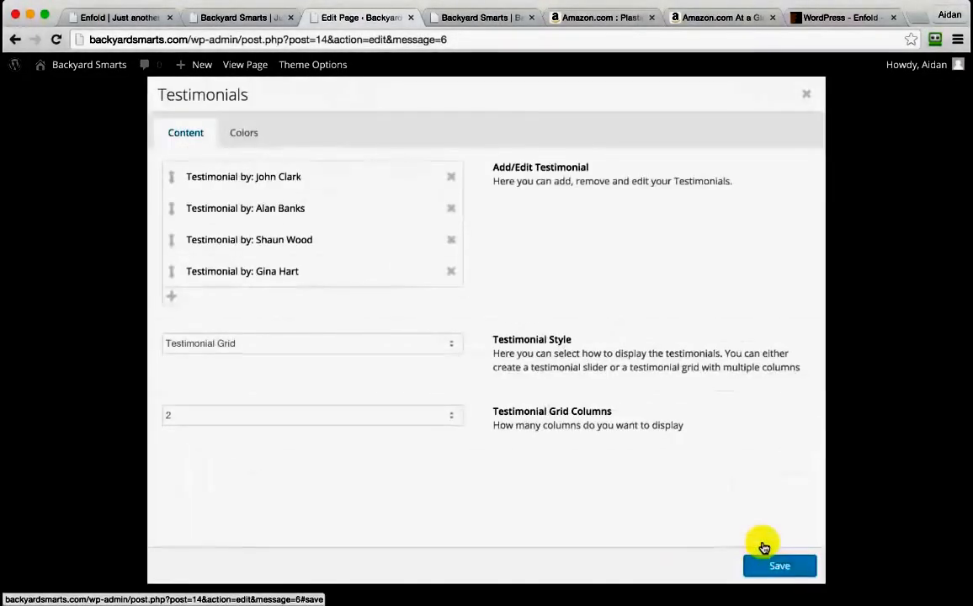
{"action": "left_click", "coordinate": [780, 566]}
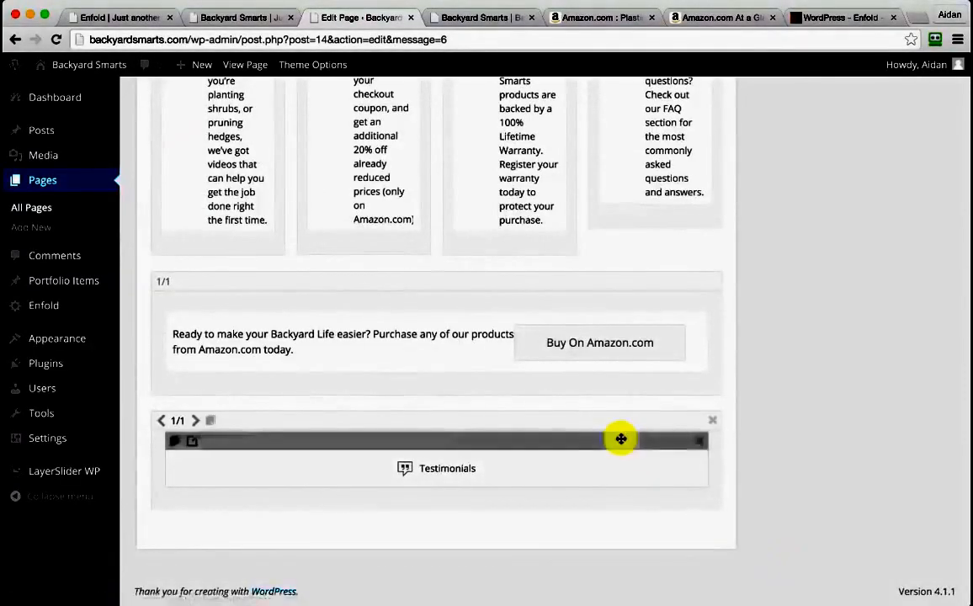
- Publish the page changes with Update
{"action": "scroll", "coordinate": [623, 440], "scroll_direction": "up", "scroll_amount": 10}
{"action": "scroll", "coordinate": [621, 441], "scroll_direction": "up", "scroll_amount": 5}
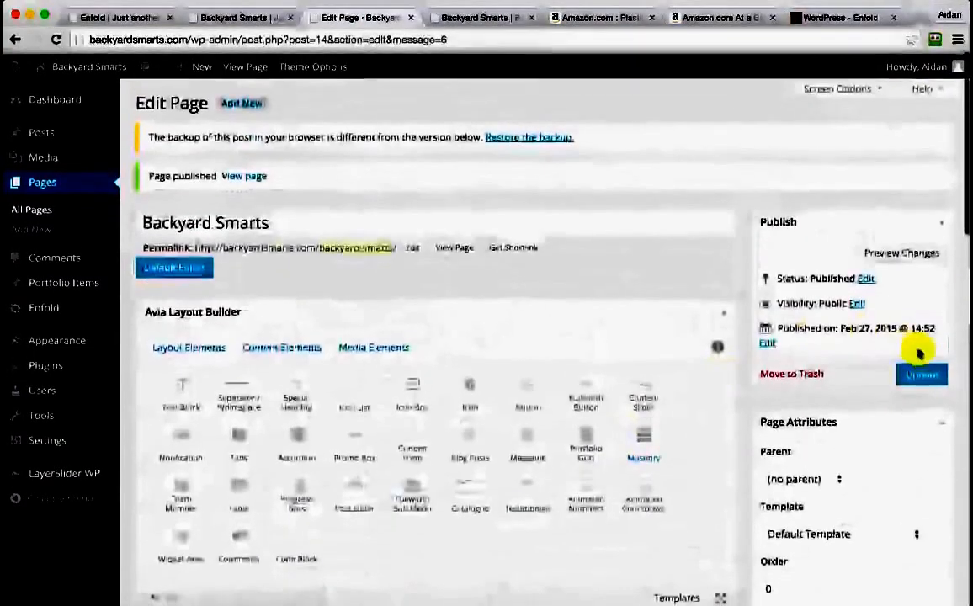
{"action": "left_click", "coordinate": [926, 372]}
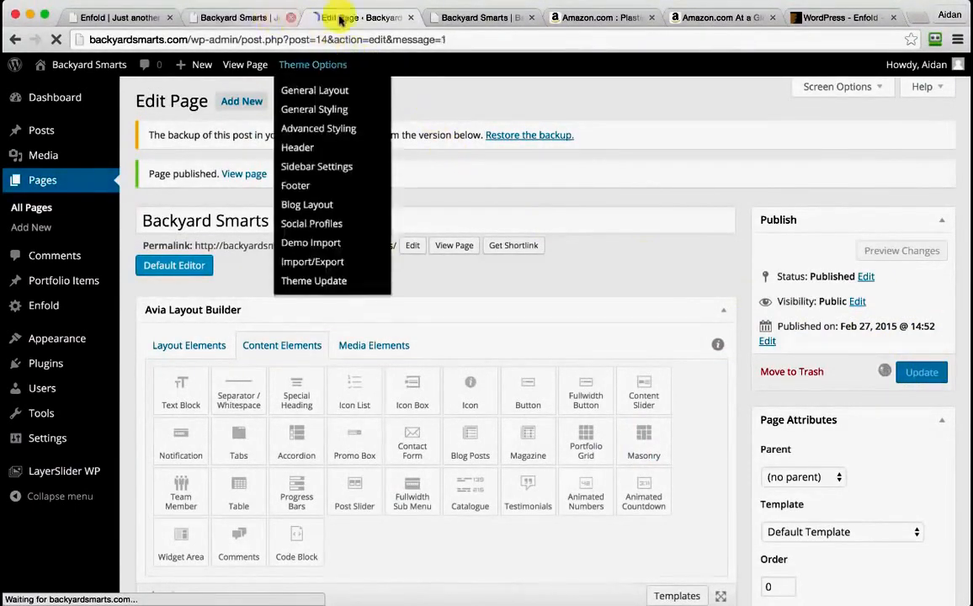
- Reload the live Backyard Smarts page and scroll through the four testimonials, then return to the editor
{"action": "left_click", "coordinate": [244, 18]}
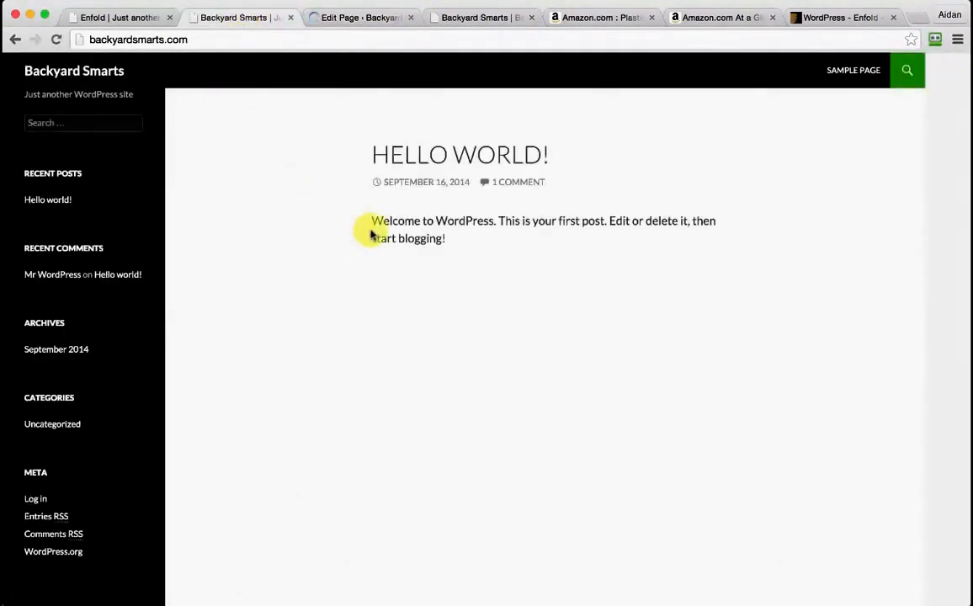
{"action": "left_click", "coordinate": [497, 16]}
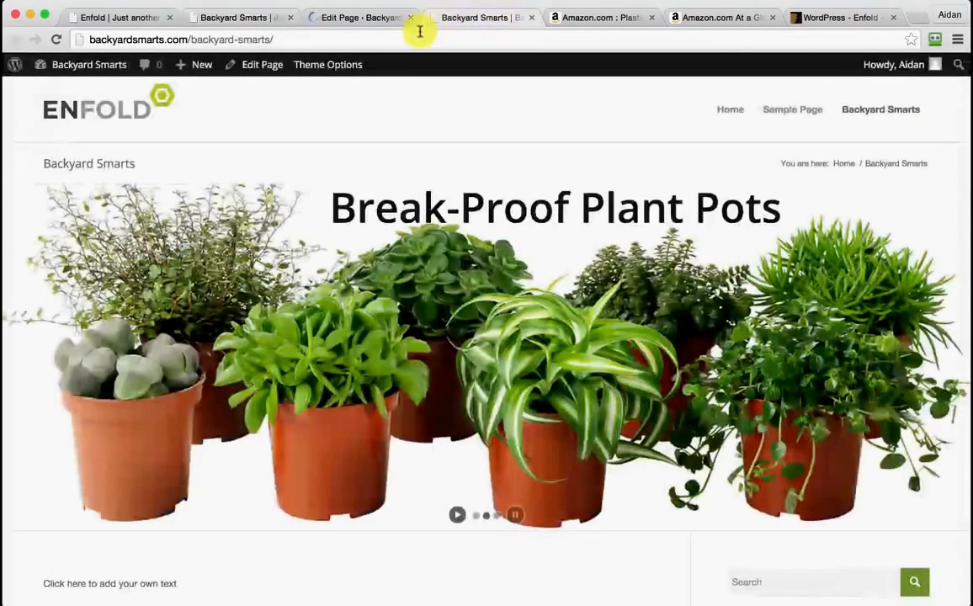
{"action": "left_click", "coordinate": [419, 33]}
{"action": "left_click", "coordinate": [370, 18]}
{"action": "left_click", "coordinate": [463, 17]}
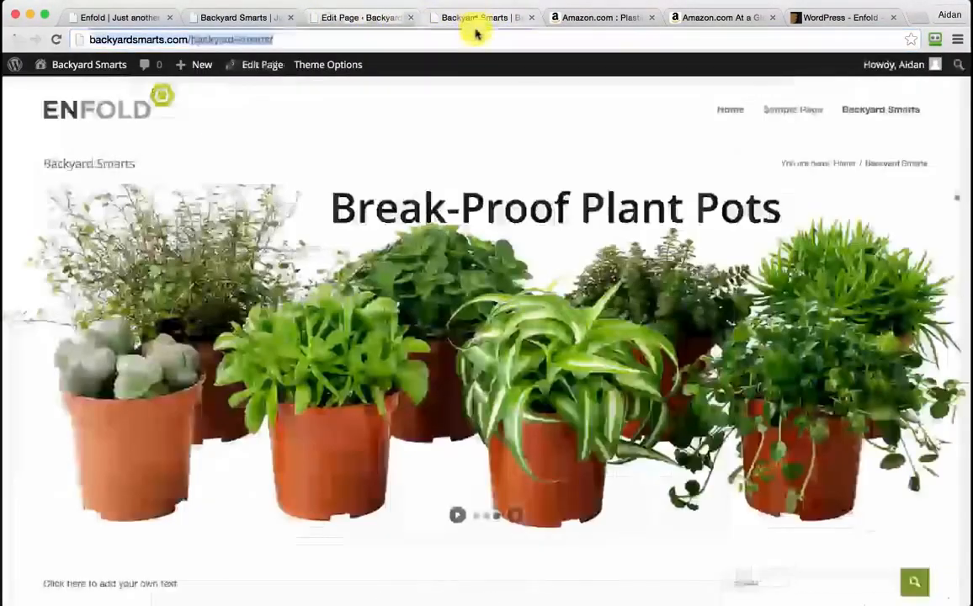
{"action": "left_click", "coordinate": [473, 40]}
{"action": "key", "text": "Return"}
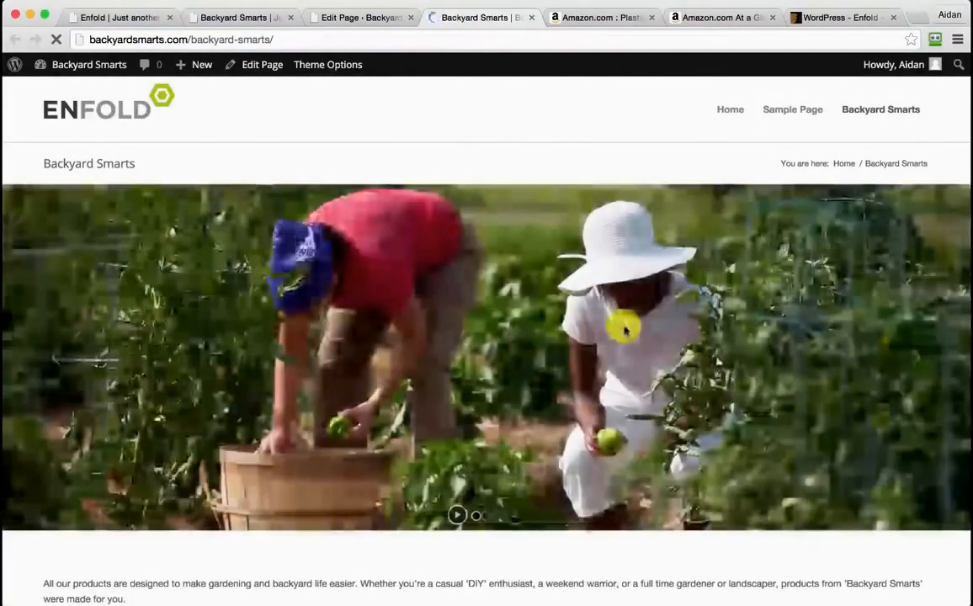
{"action": "scroll", "coordinate": [625, 330], "scroll_direction": "down", "scroll_amount": 5}
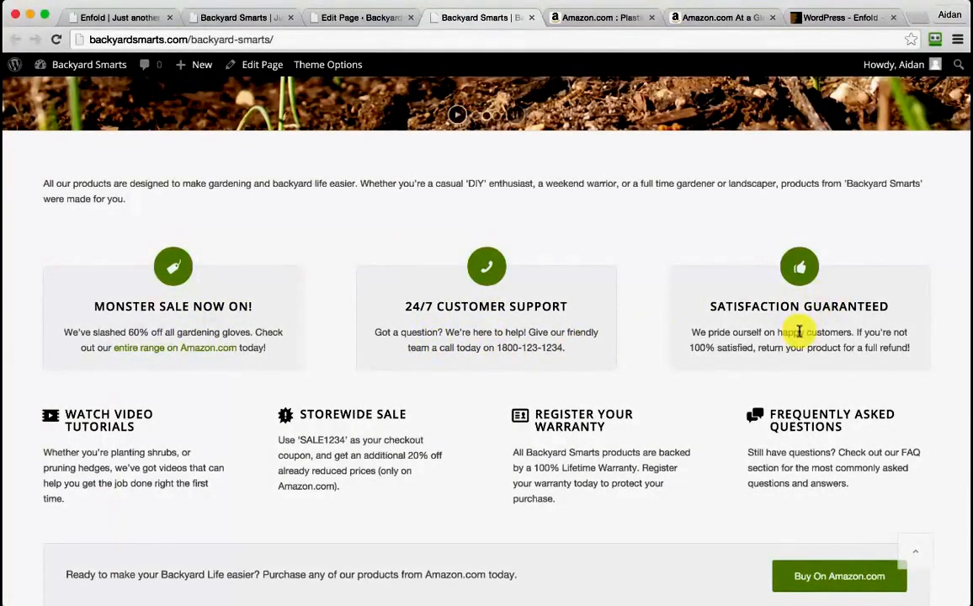
{"action": "scroll", "coordinate": [798, 336], "scroll_direction": "down", "scroll_amount": 3}
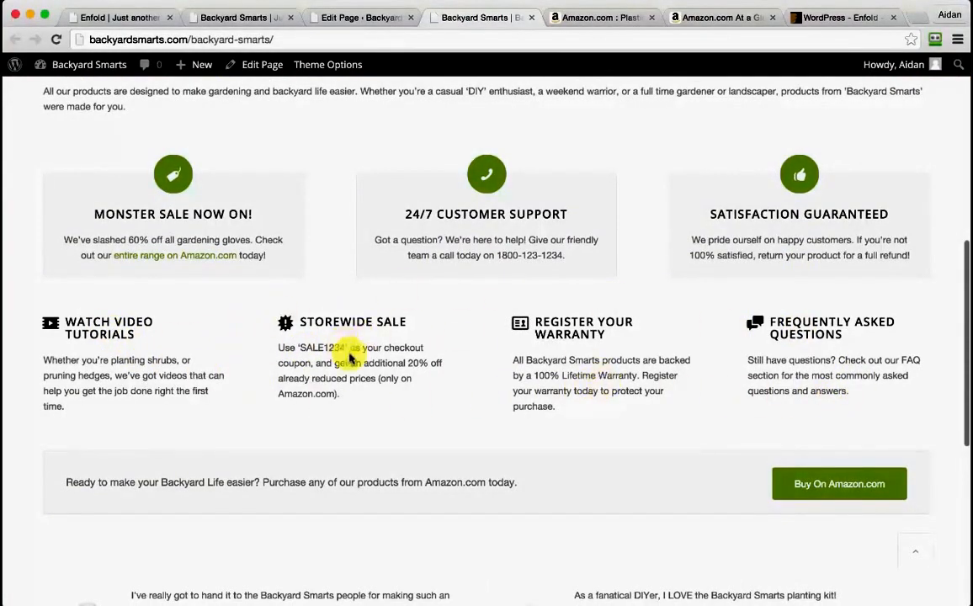
{"action": "scroll", "coordinate": [350, 358], "scroll_direction": "down", "scroll_amount": 3}
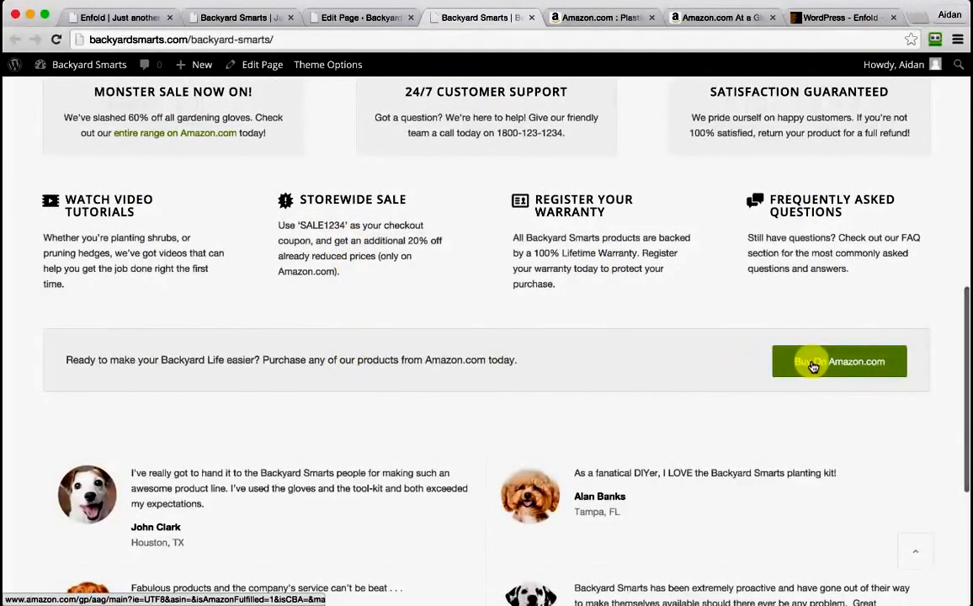
{"action": "scroll", "coordinate": [401, 385], "scroll_direction": "down", "scroll_amount": 6}
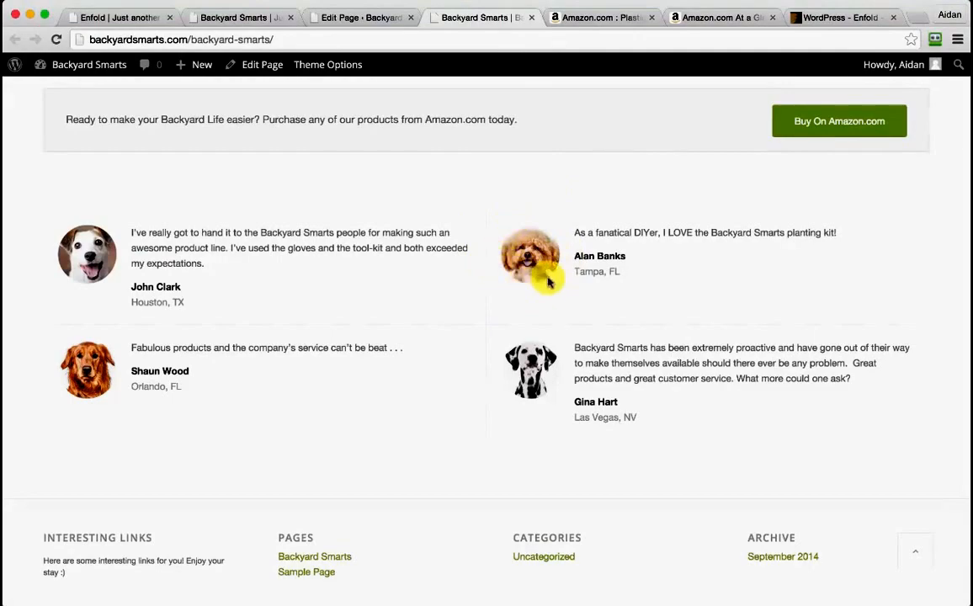
{"action": "scroll", "coordinate": [548, 282], "scroll_direction": "down", "scroll_amount": 2}
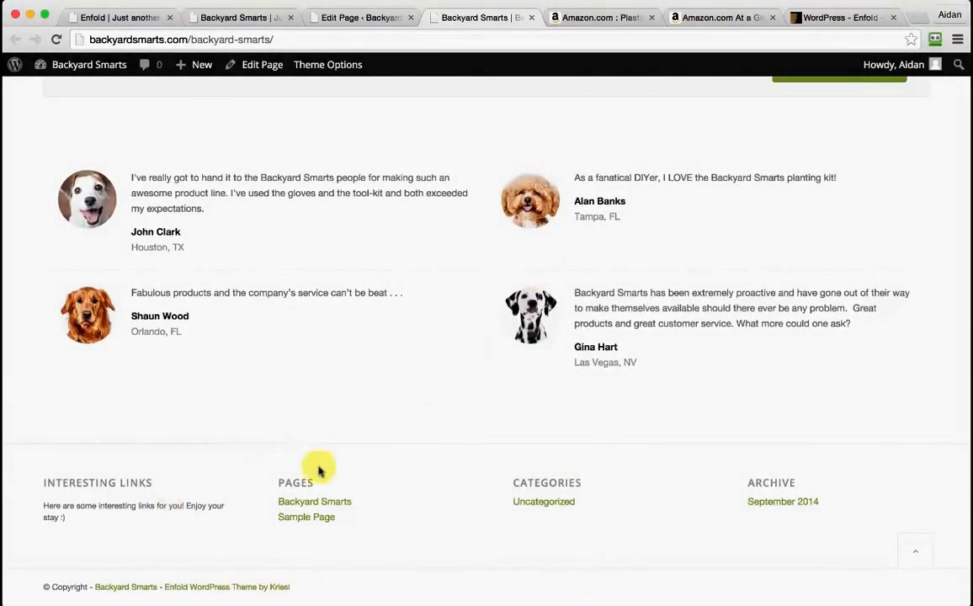
{"action": "scroll", "coordinate": [459, 447], "scroll_direction": "up", "scroll_amount": 1}
{"action": "scroll", "coordinate": [458, 448], "scroll_direction": "up", "scroll_amount": 15}
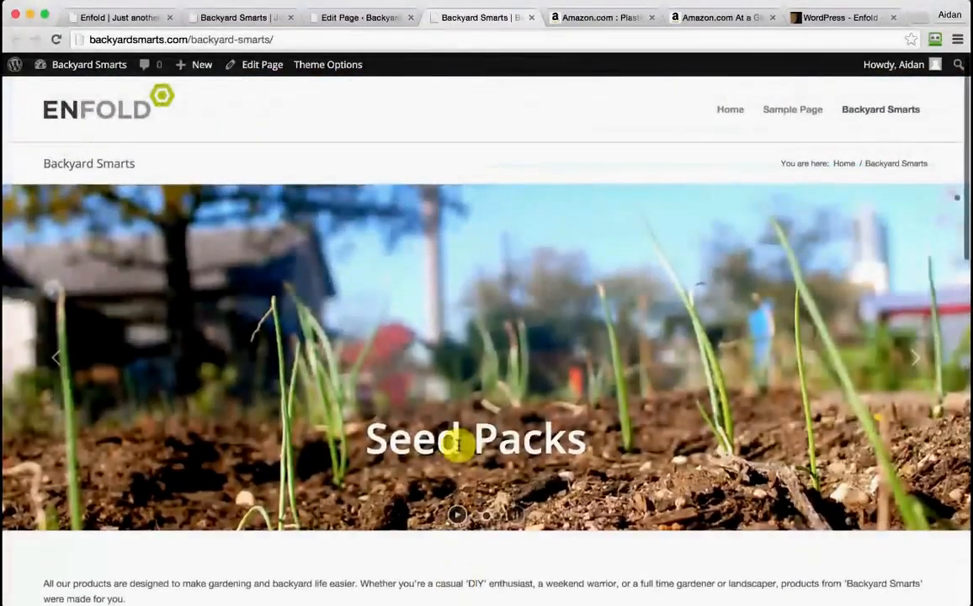
{"action": "left_click", "coordinate": [362, 18]}
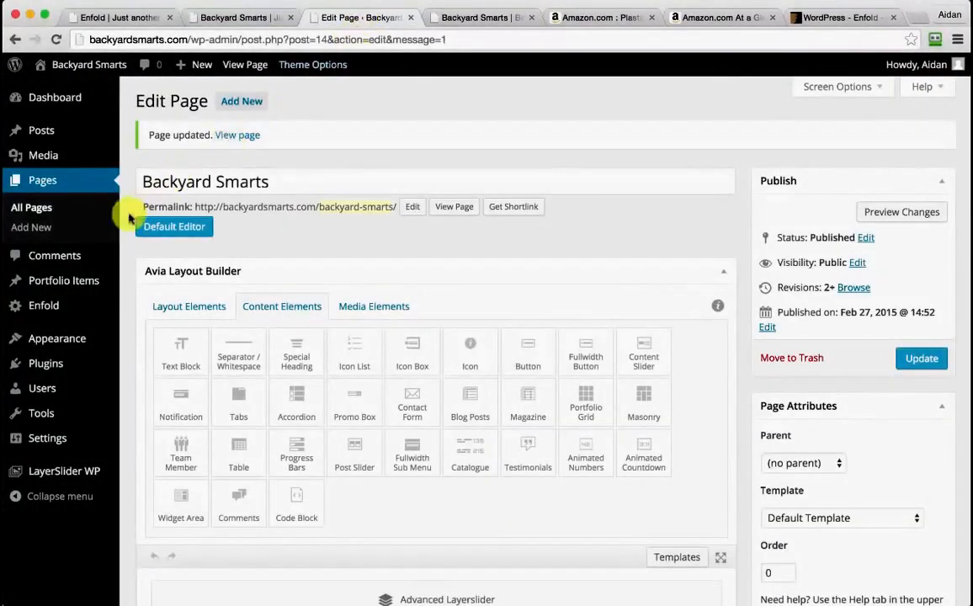
- In Enfold Frontpage Settings choose Backyard Smarts as the front page, then open the logo image picker
{"action": "left_click", "coordinate": [61, 308]}
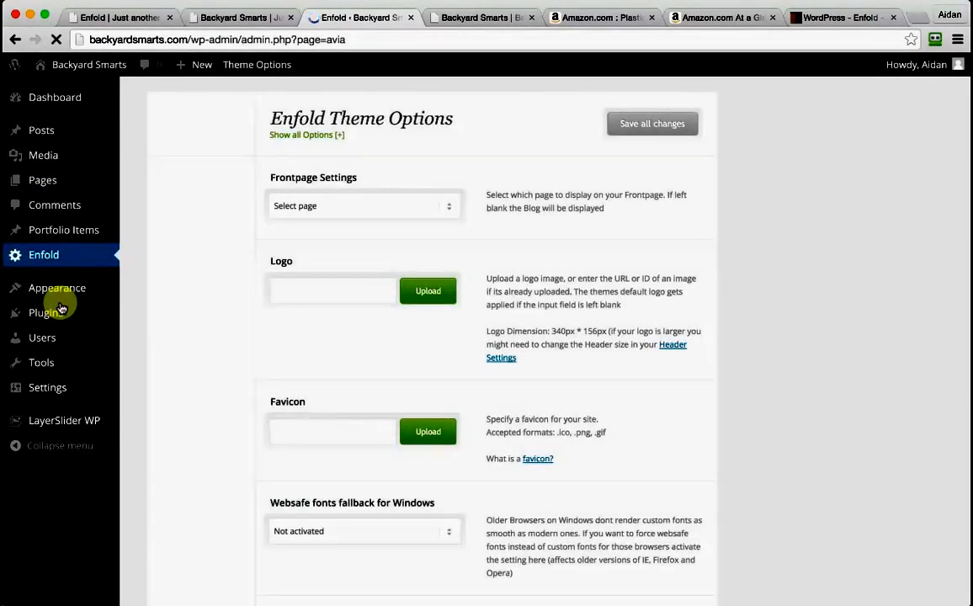
{"action": "left_click", "coordinate": [451, 213]}
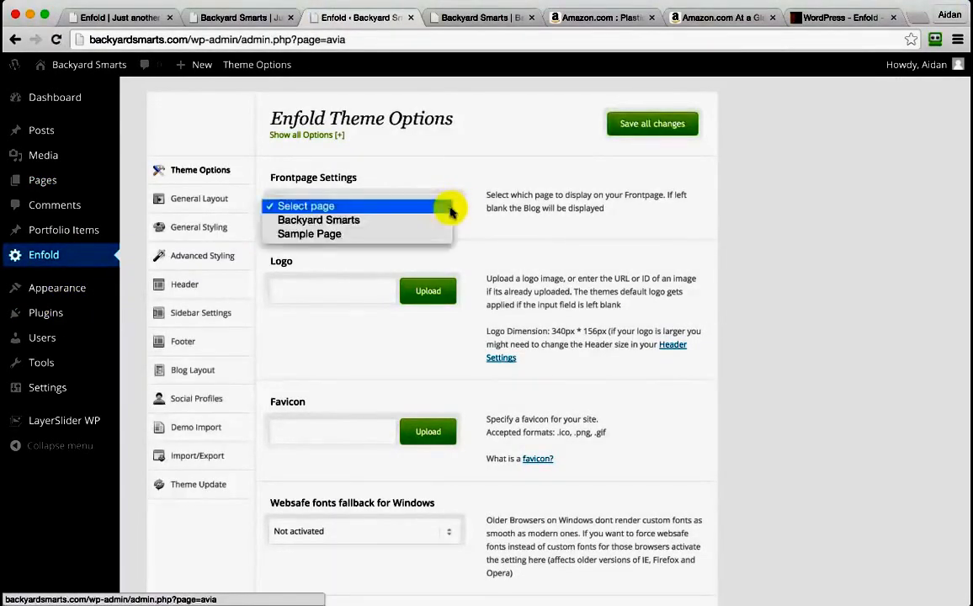
{"action": "left_click", "coordinate": [398, 221]}
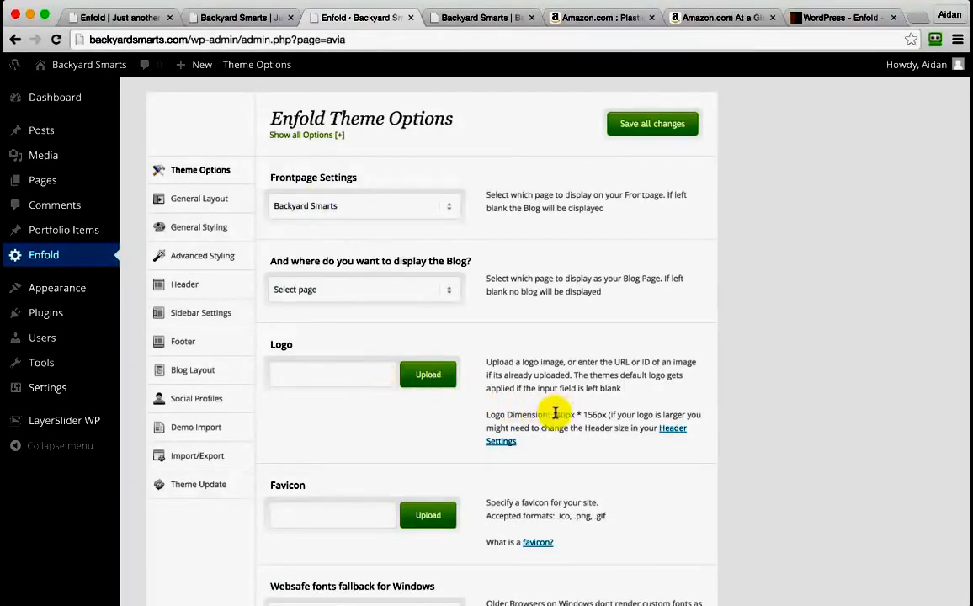
{"action": "left_click", "coordinate": [429, 376]}
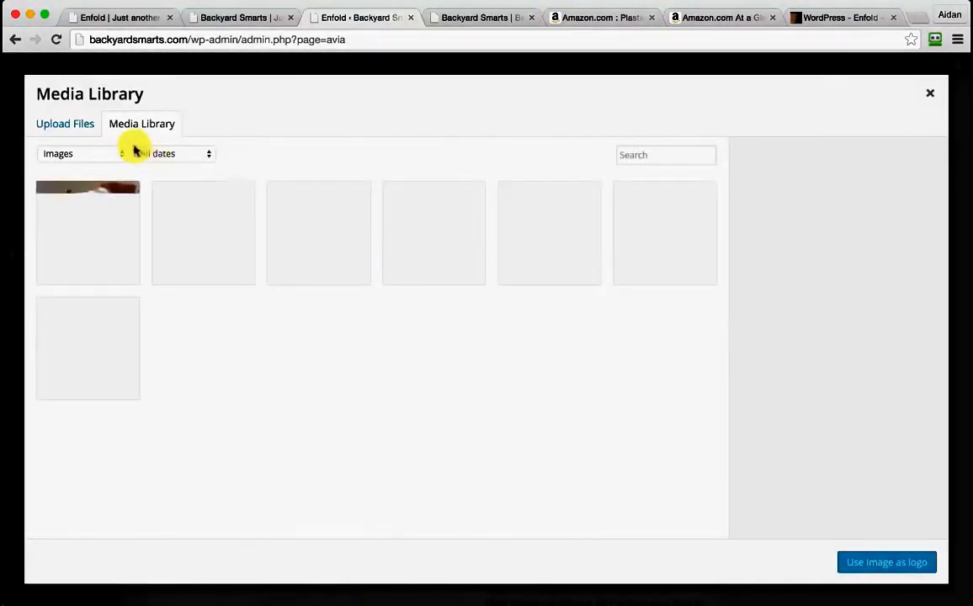
- Upload BackyardSmartsLogo-340x156.jpg from Finder and use it as the site logo
{"action": "left_click", "coordinate": [74, 125]}
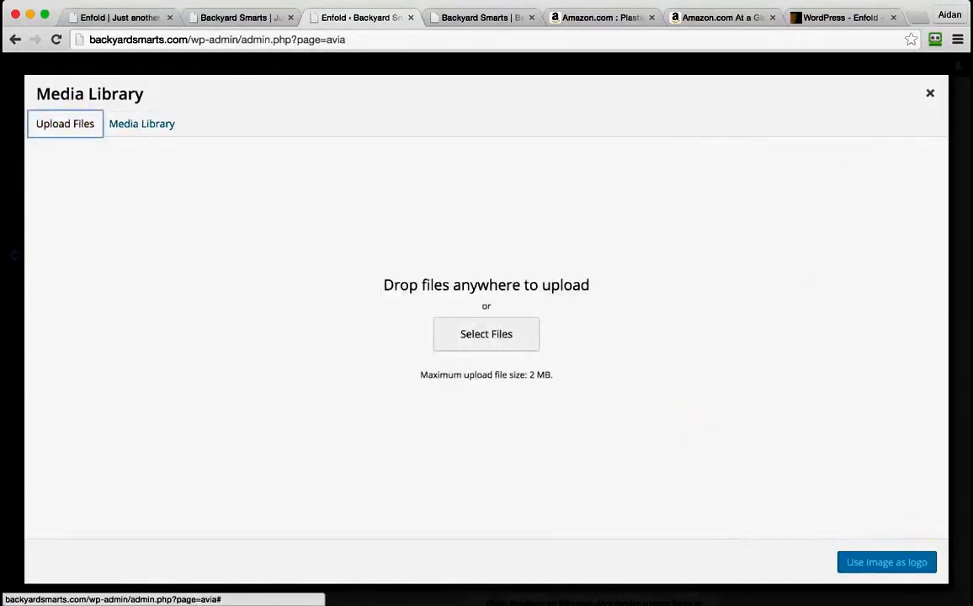
{"action": "key", "text": "super+Tab"}
{"action": "left_click", "coordinate": [652, 262]}
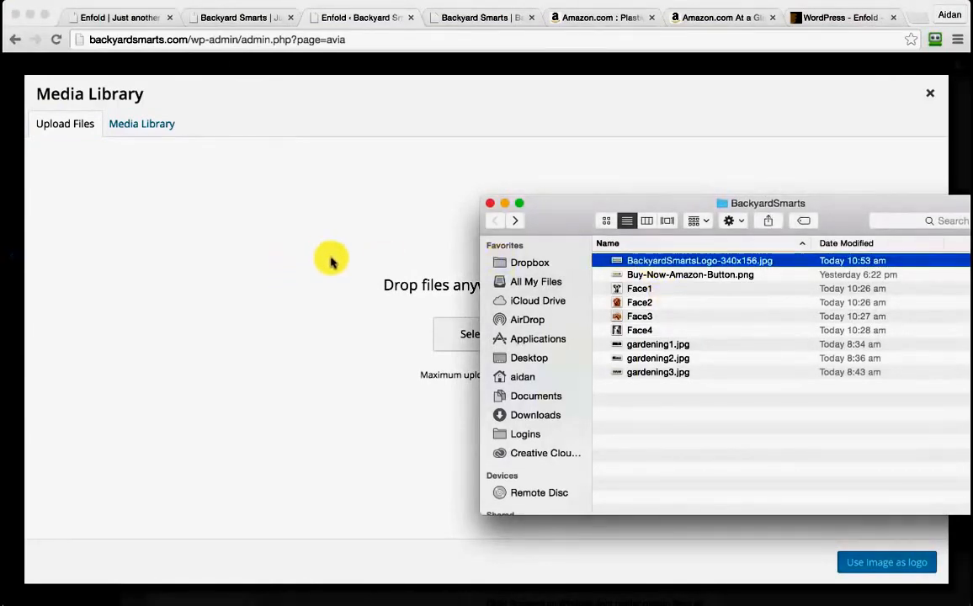
{"action": "left_click_drag", "start_coordinate": [686, 265], "coordinate": [252, 261]}
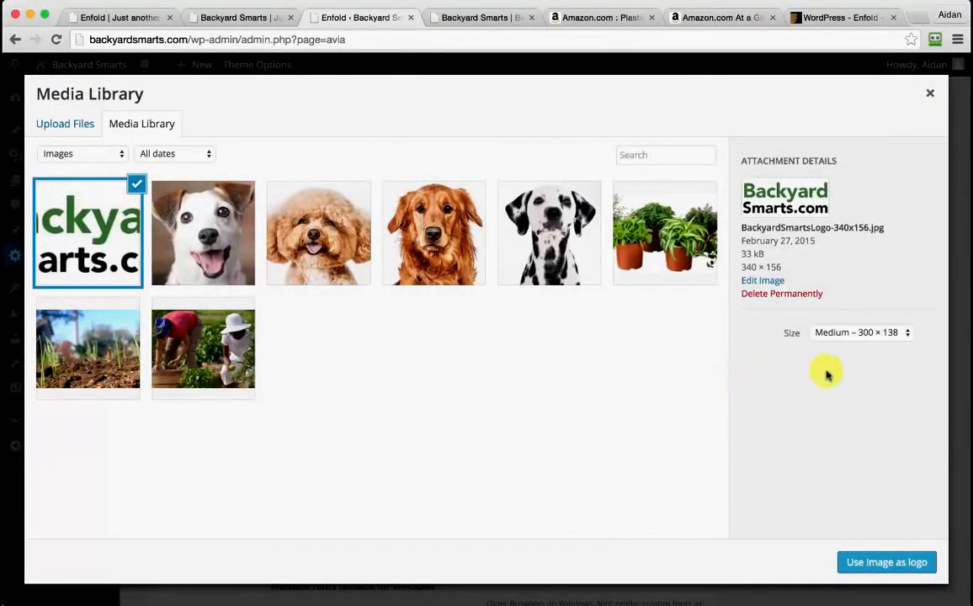
{"action": "left_click", "coordinate": [899, 562]}
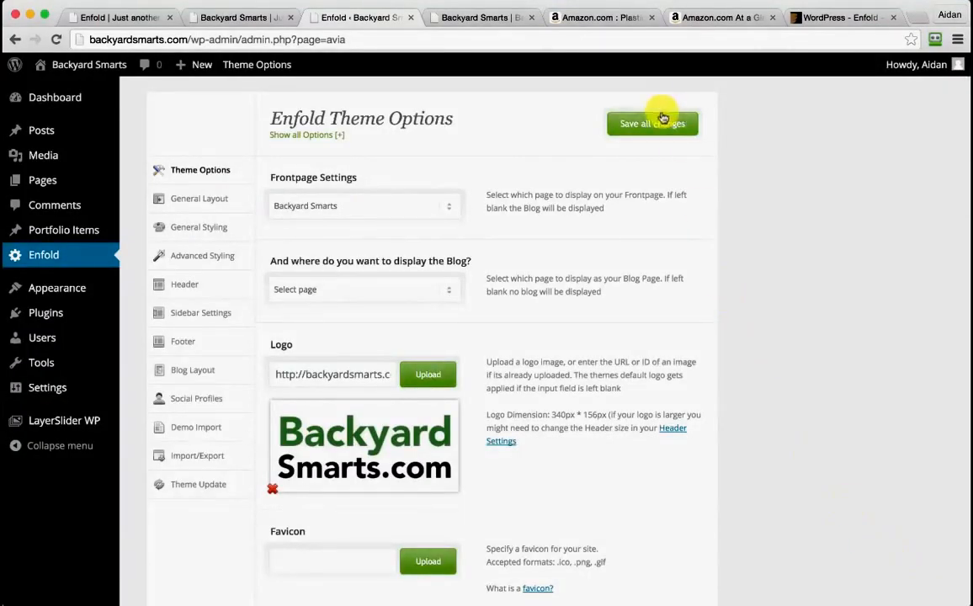
- Save all Enfold theme option changes and go back to the live Backyard Smarts page
{"action": "scroll", "coordinate": [628, 299], "scroll_direction": "down", "scroll_amount": 5}
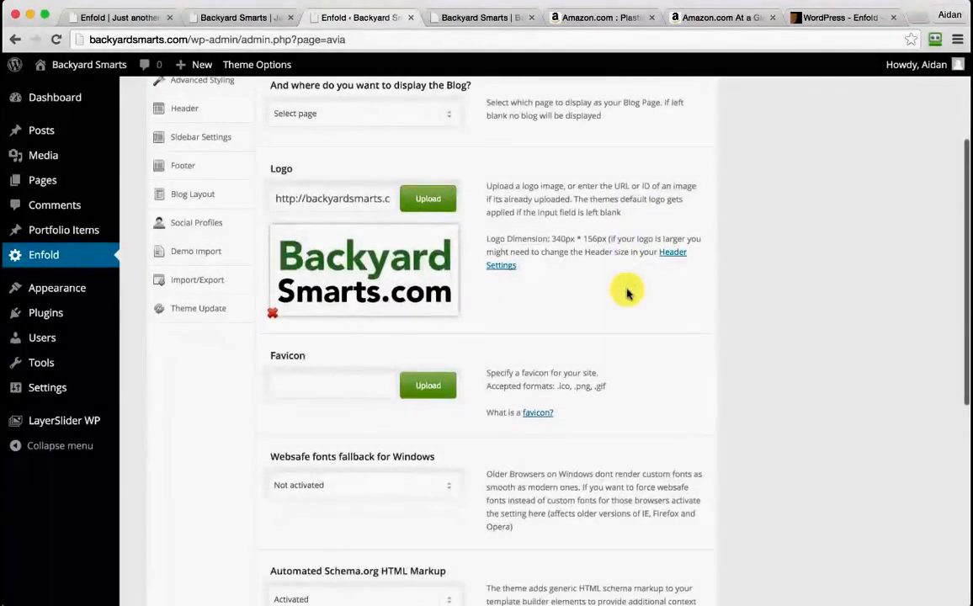
{"action": "scroll", "coordinate": [626, 289], "scroll_direction": "up", "scroll_amount": 6}
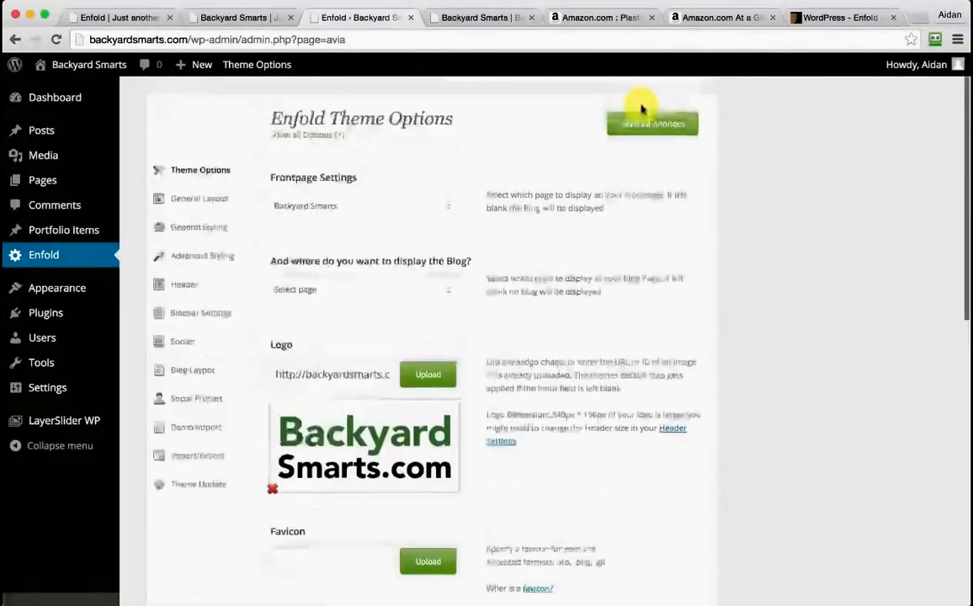
{"action": "left_click", "coordinate": [661, 129]}
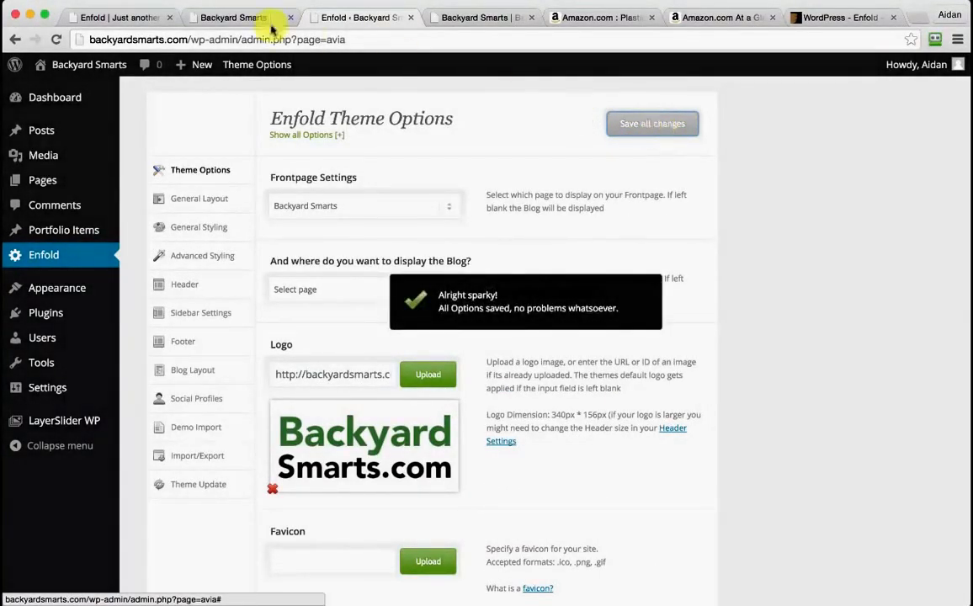
{"action": "left_click", "coordinate": [245, 17]}
{"action": "left_click", "coordinate": [457, 18]}
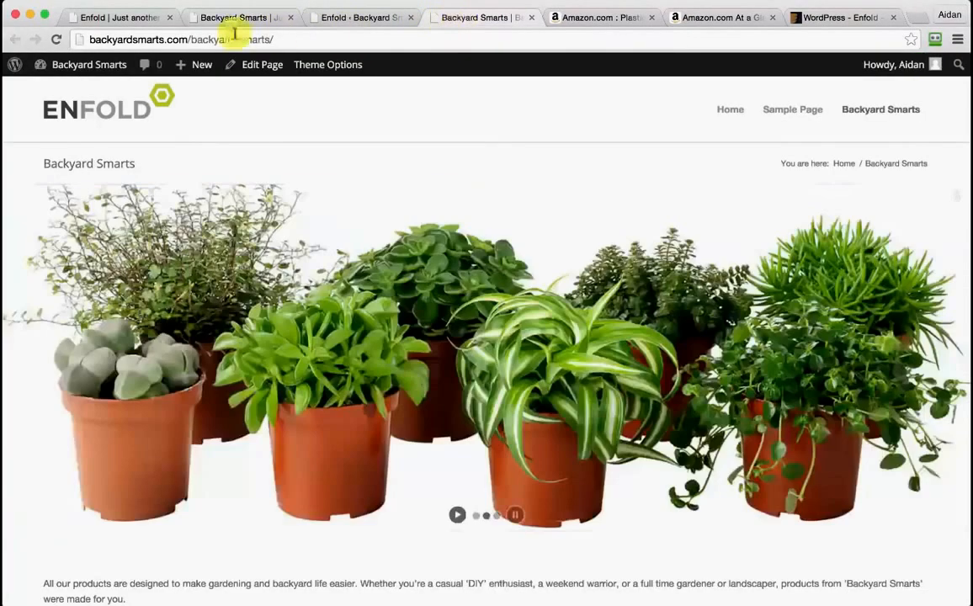
- Load the site's home page to check the new logo, then go back to Enfold Theme Options
{"action": "left_click_drag", "start_coordinate": [191, 39], "coordinate": [387, 39]}
{"action": "key", "text": "BackSpace"}
{"action": "key", "text": "Return"}
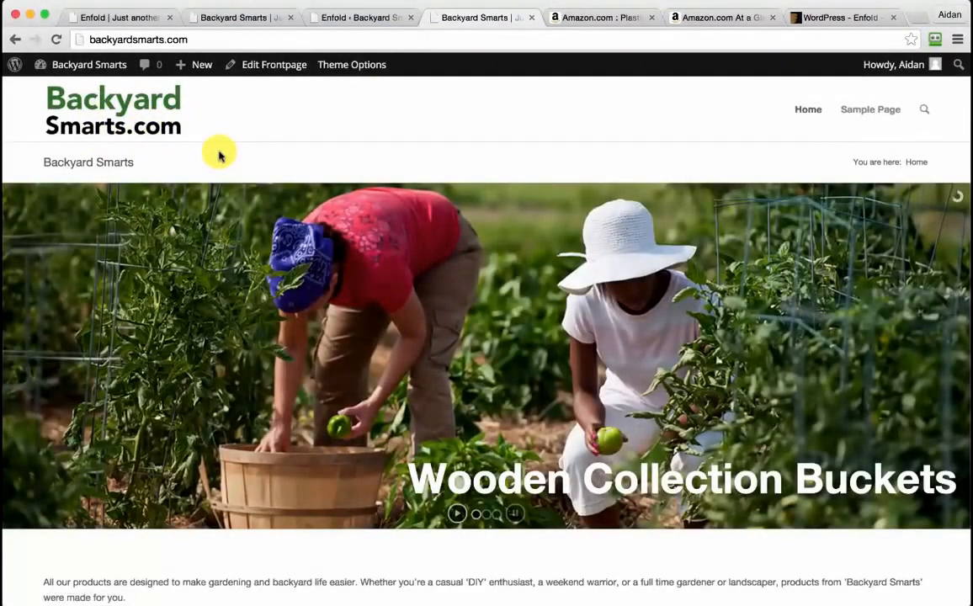
{"action": "scroll", "coordinate": [219, 156], "scroll_direction": "down", "scroll_amount": 15}
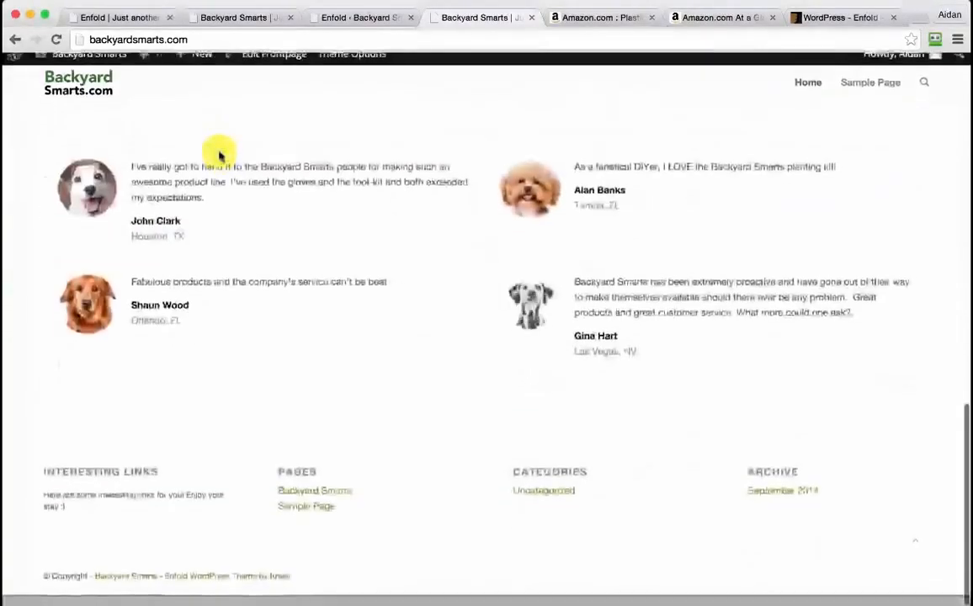
{"action": "scroll", "coordinate": [219, 156], "scroll_direction": "up", "scroll_amount": 8}
{"action": "scroll", "coordinate": [219, 156], "scroll_direction": "up", "scroll_amount": 7}
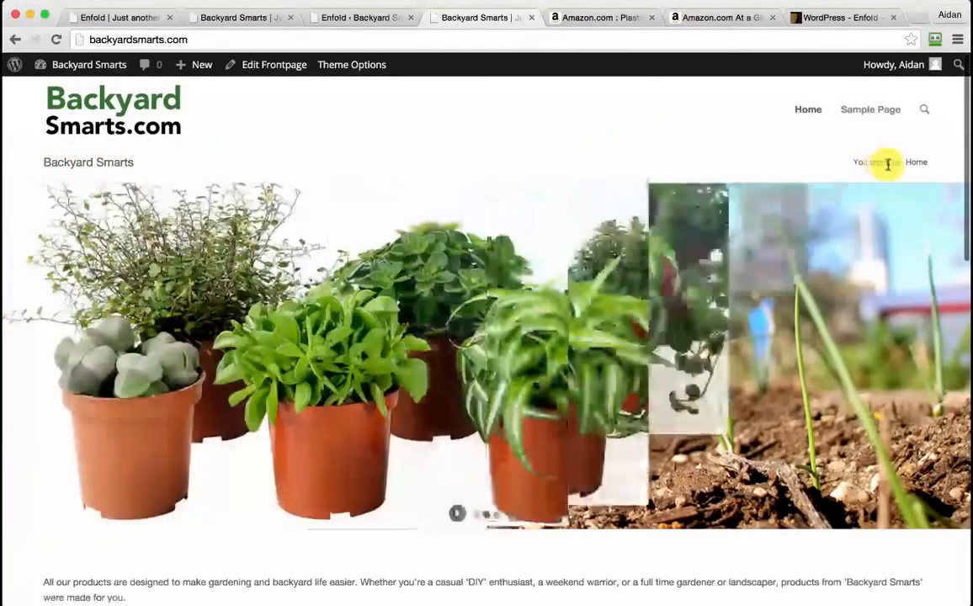
{"action": "left_click", "coordinate": [350, 16]}
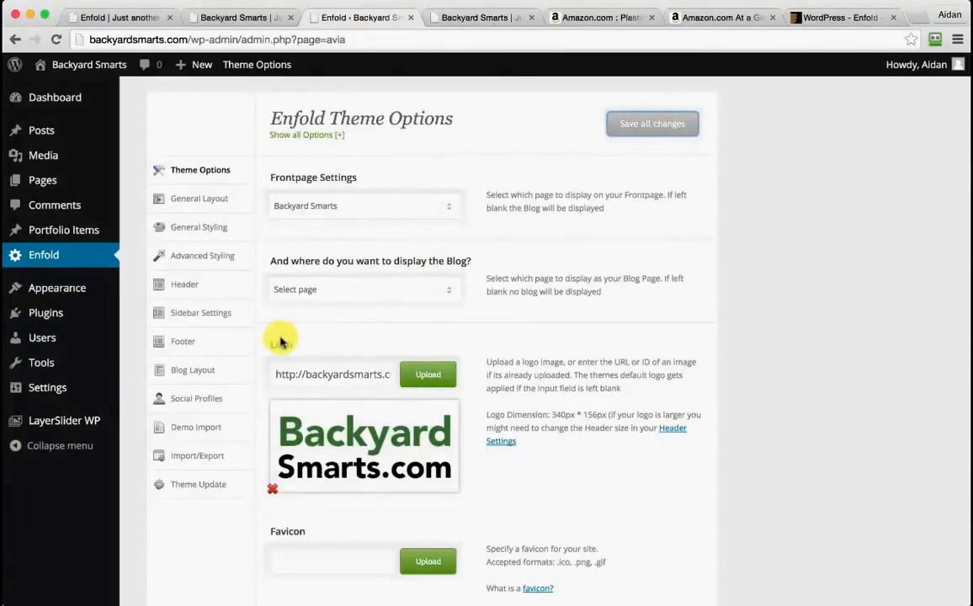
- Set Enfold's Header Title and Breadcrumbs option to 'Hide both' and save all changes
{"action": "left_click", "coordinate": [196, 289]}
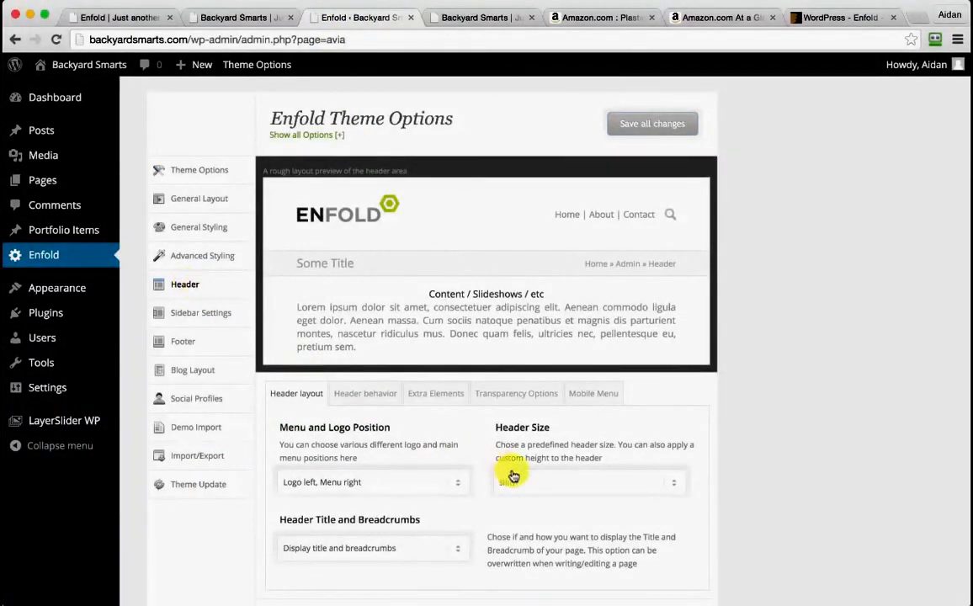
{"action": "scroll", "coordinate": [512, 506], "scroll_direction": "down", "scroll_amount": 2}
{"action": "left_click", "coordinate": [462, 463]}
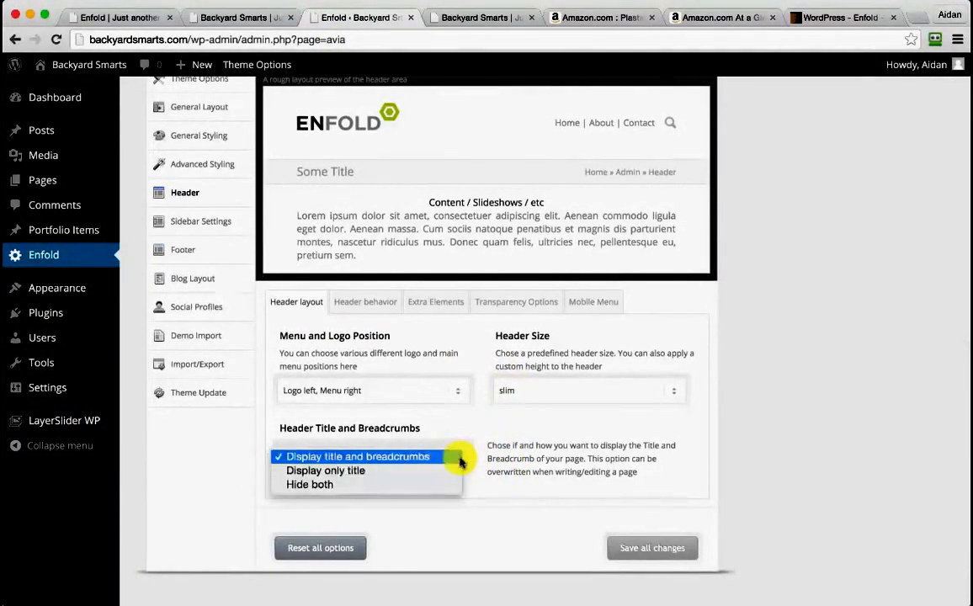
{"action": "left_click", "coordinate": [402, 487]}
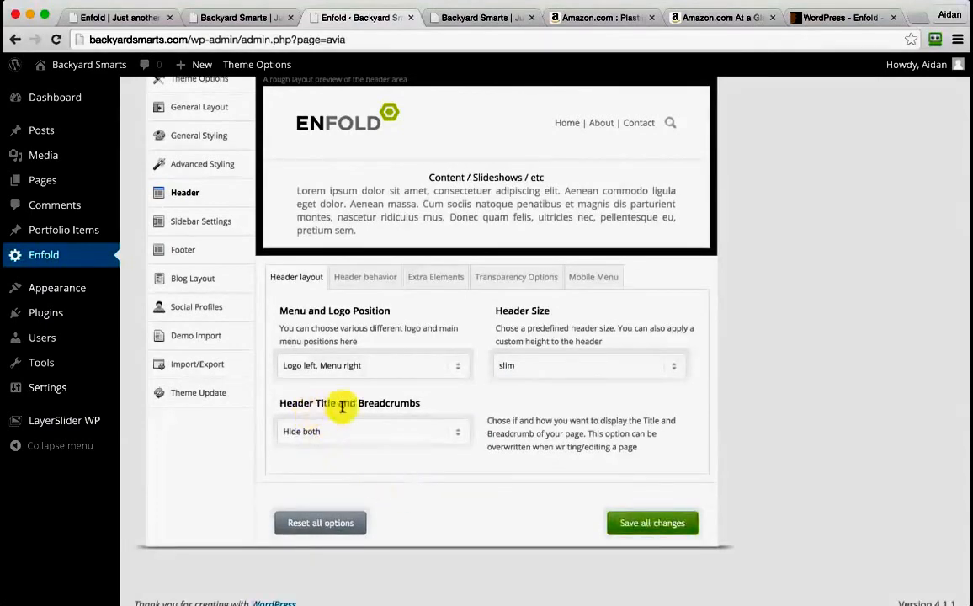
{"action": "left_click", "coordinate": [665, 524]}
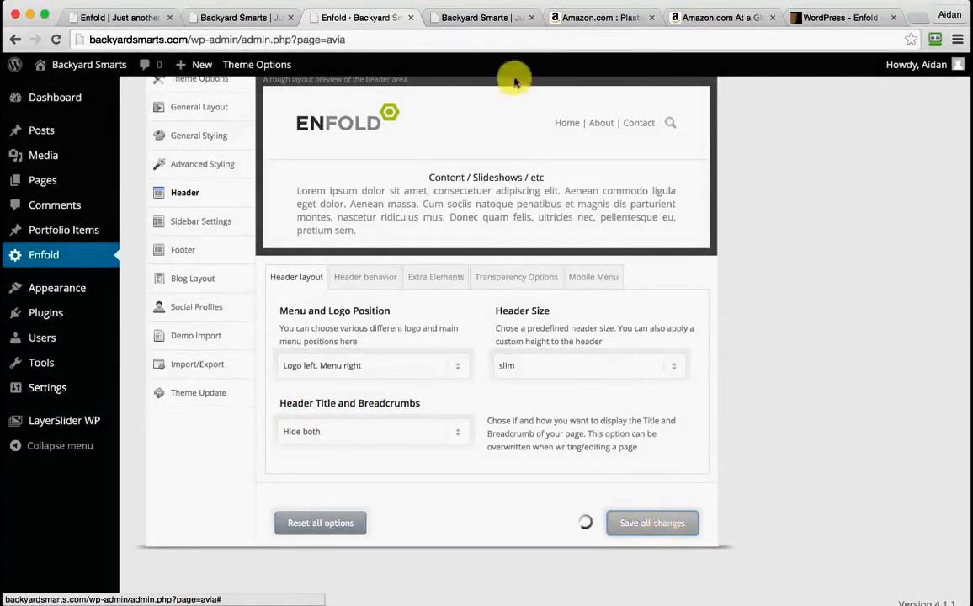
{"action": "left_click", "coordinate": [488, 20]}
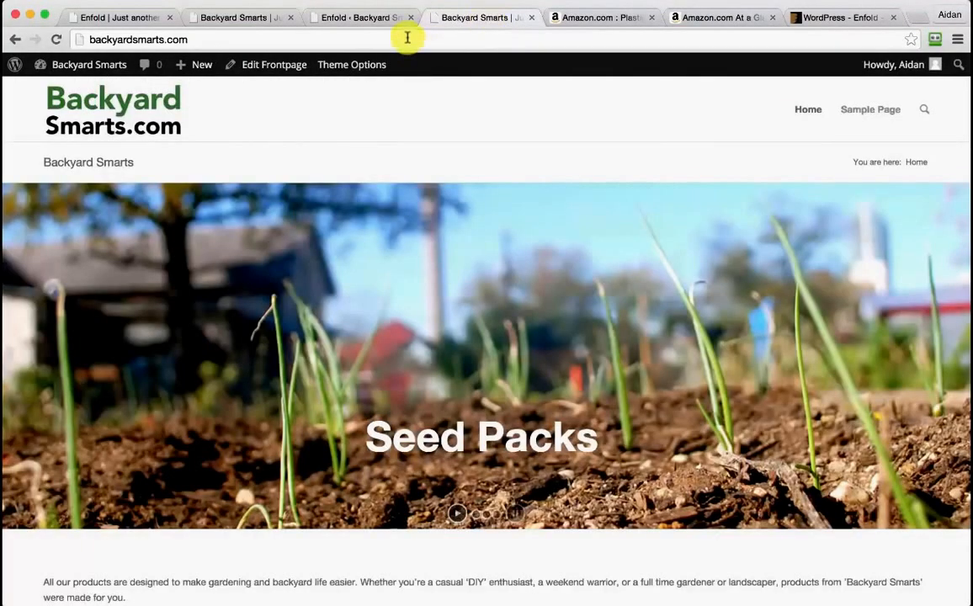
- Reload the live front page and check that the title and breadcrumb bar is gone
{"action": "left_click", "coordinate": [407, 39]}
{"action": "key", "text": "Return"}
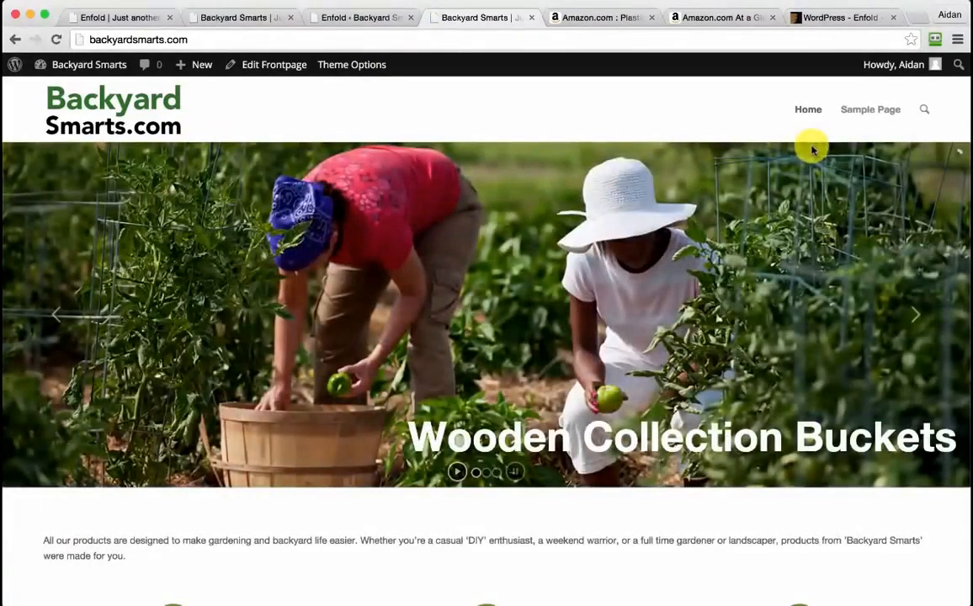
{"action": "scroll", "coordinate": [812, 150], "scroll_direction": "down", "scroll_amount": 5}
{"action": "scroll", "coordinate": [812, 150], "scroll_direction": "up", "scroll_amount": 4}
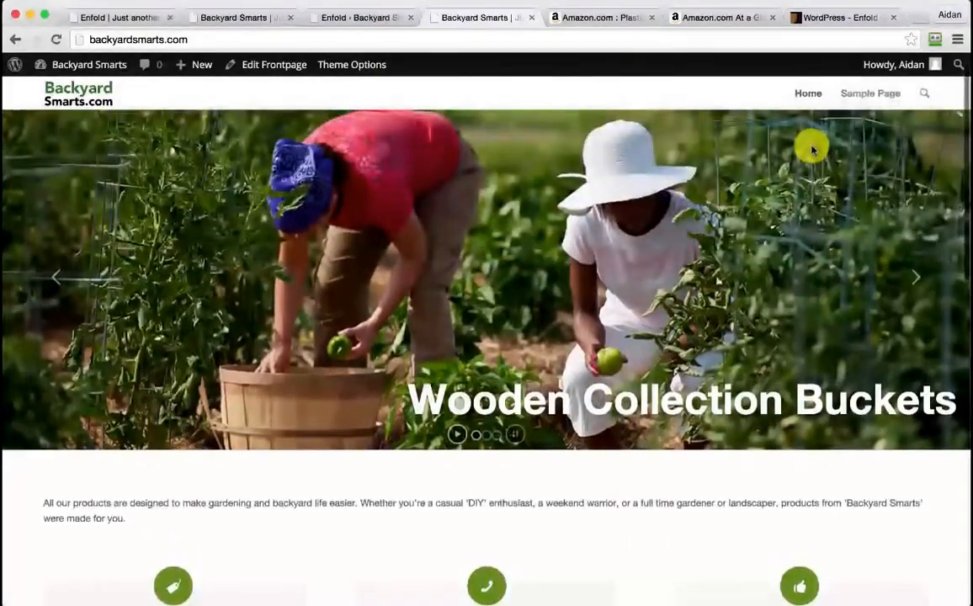
{"action": "left_click", "coordinate": [362, 19]}
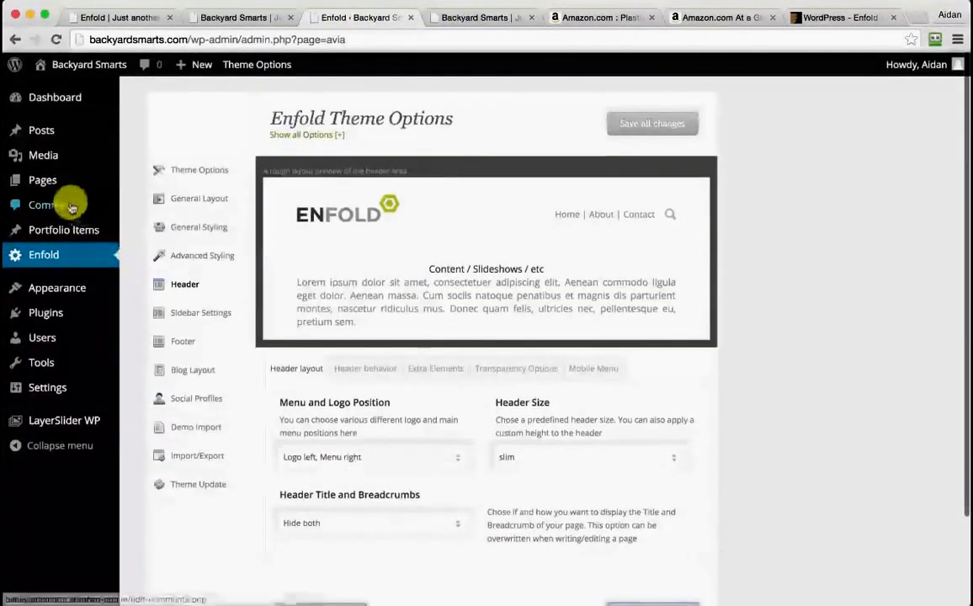
- Start a new page from Pages > Add New
{"action": "mouse_move", "coordinate": [54, 184]}
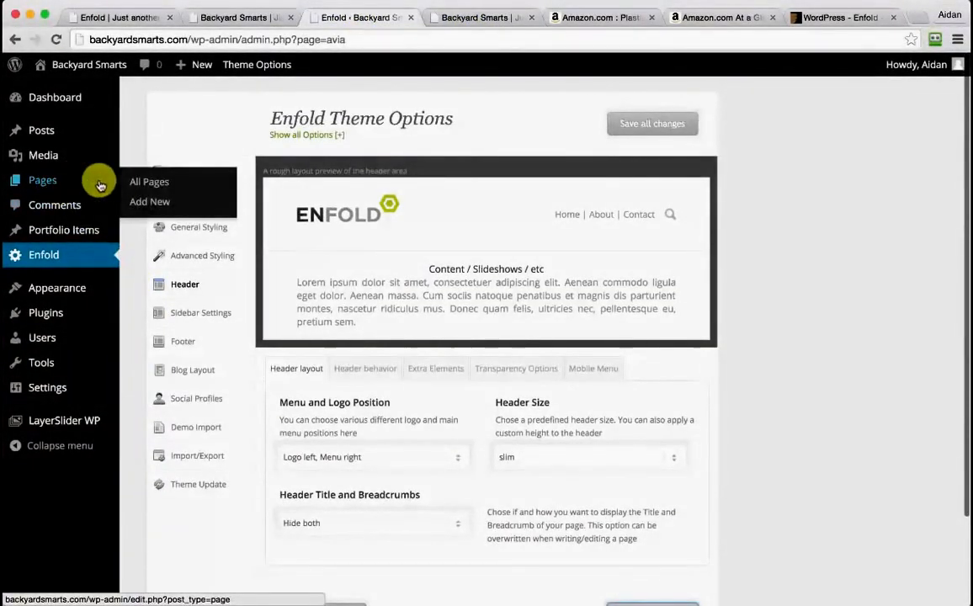
{"action": "left_click", "coordinate": [149, 202]}
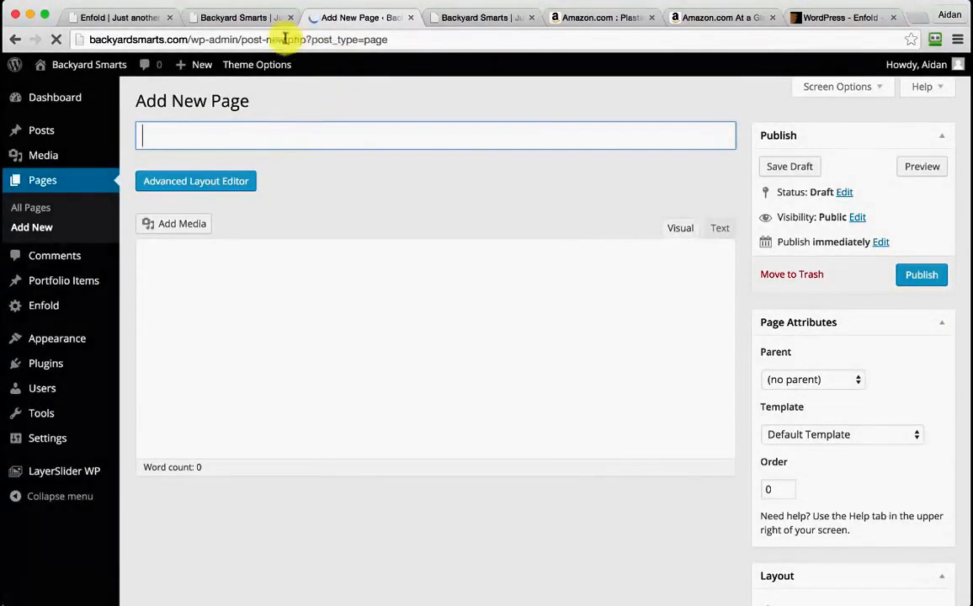
{"action": "left_click", "coordinate": [251, 18]}
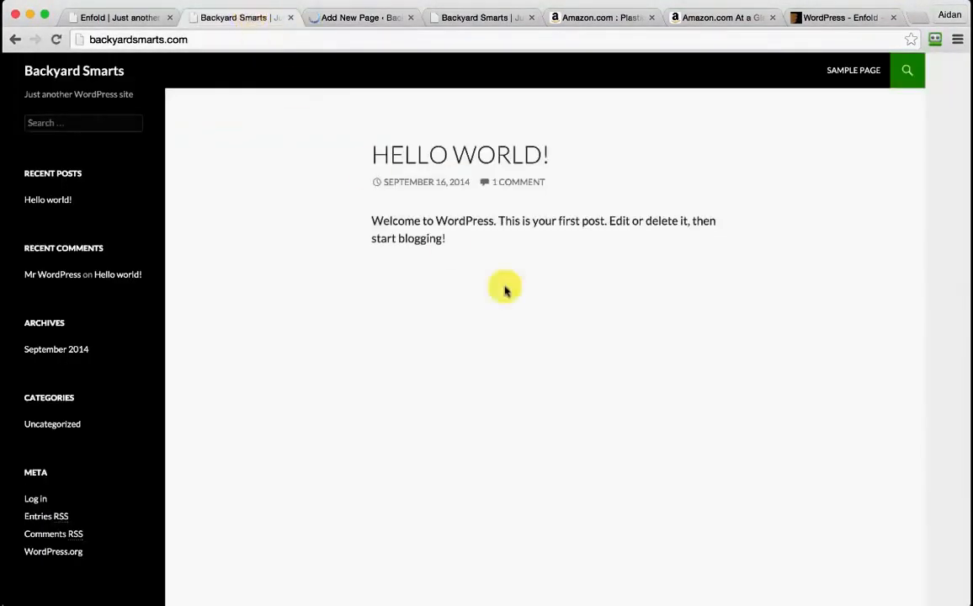
{"action": "left_click", "coordinate": [458, 19]}
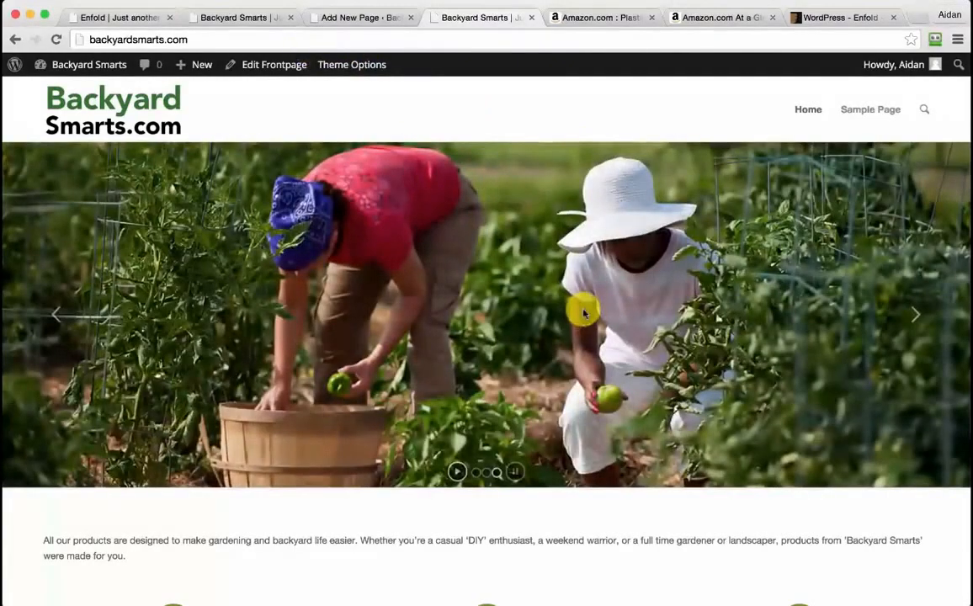
{"action": "left_click", "coordinate": [361, 17]}
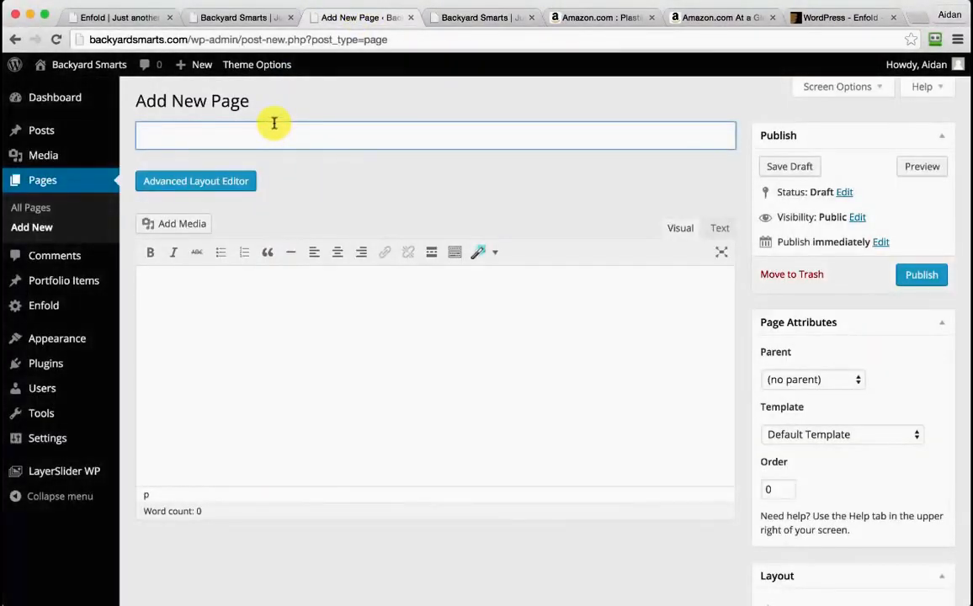
- Title the new page 'Break-Proof Plant Pots' so it saves as a draft
{"action": "type", "text": "Break-P"}
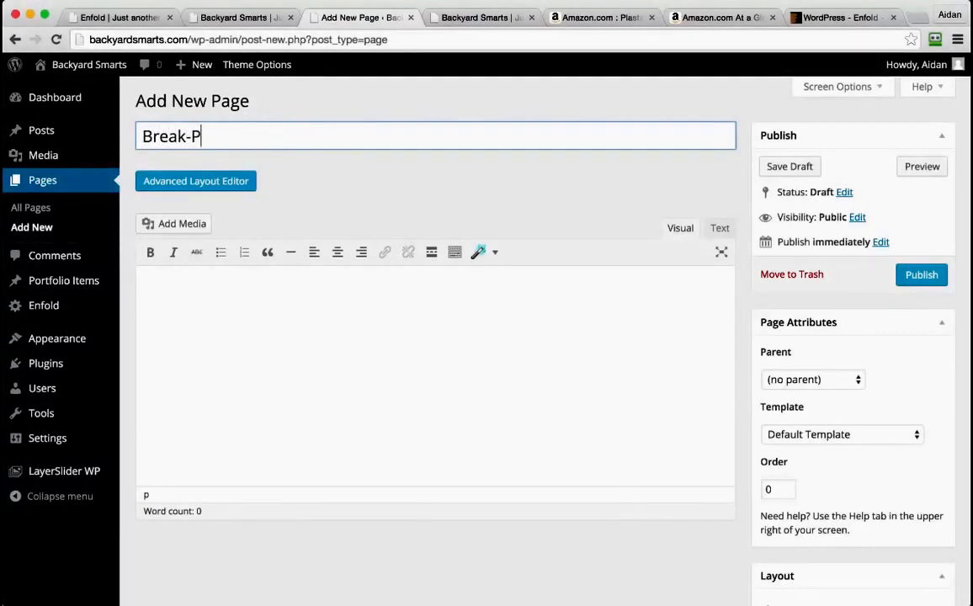
{"action": "type", "text": "roof Plant"}
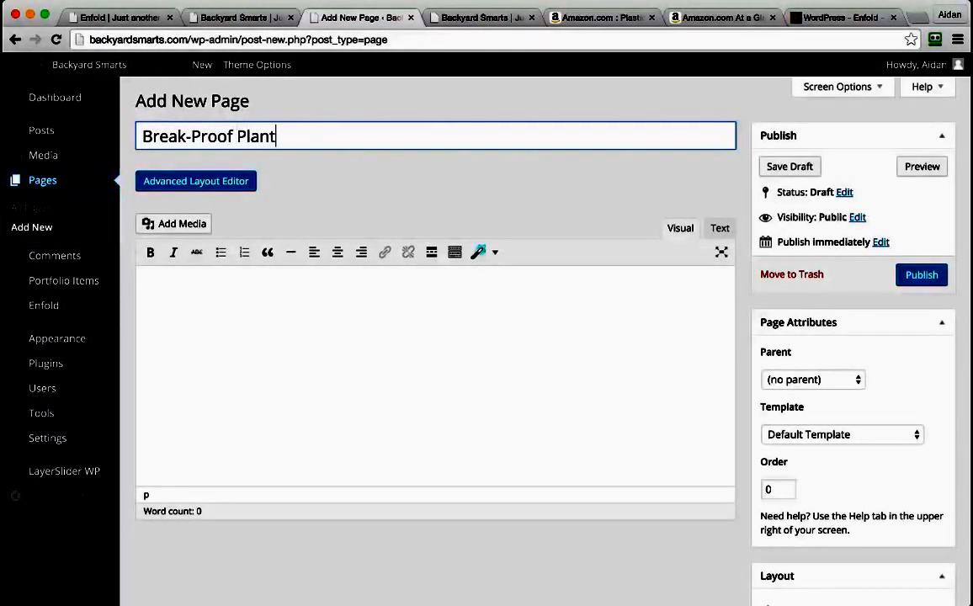
{"action": "type", "text": " Pots"}
{"action": "left_click", "coordinate": [532, 391]}
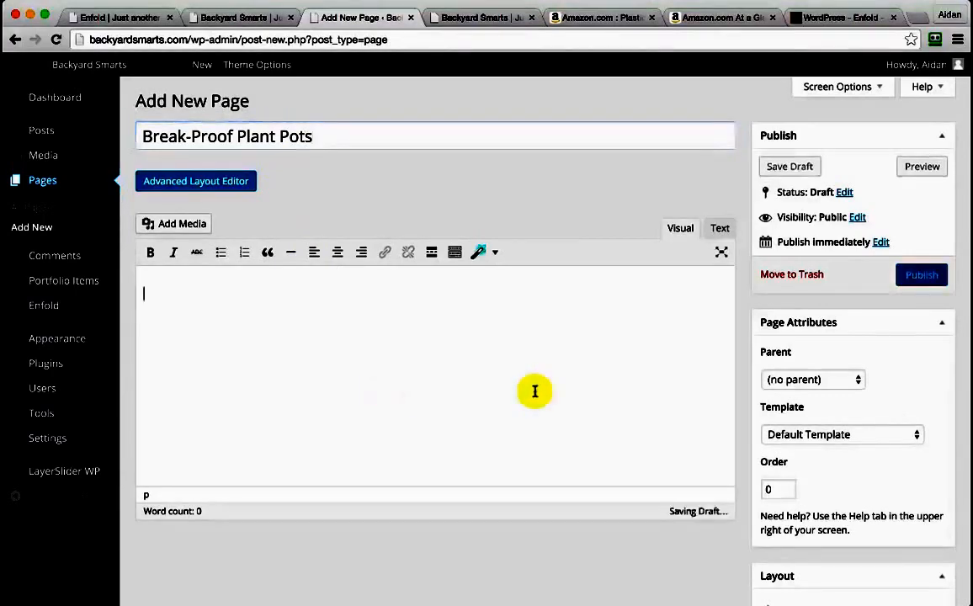
{"action": "scroll", "coordinate": [741, 355], "scroll_direction": "down", "scroll_amount": 2}
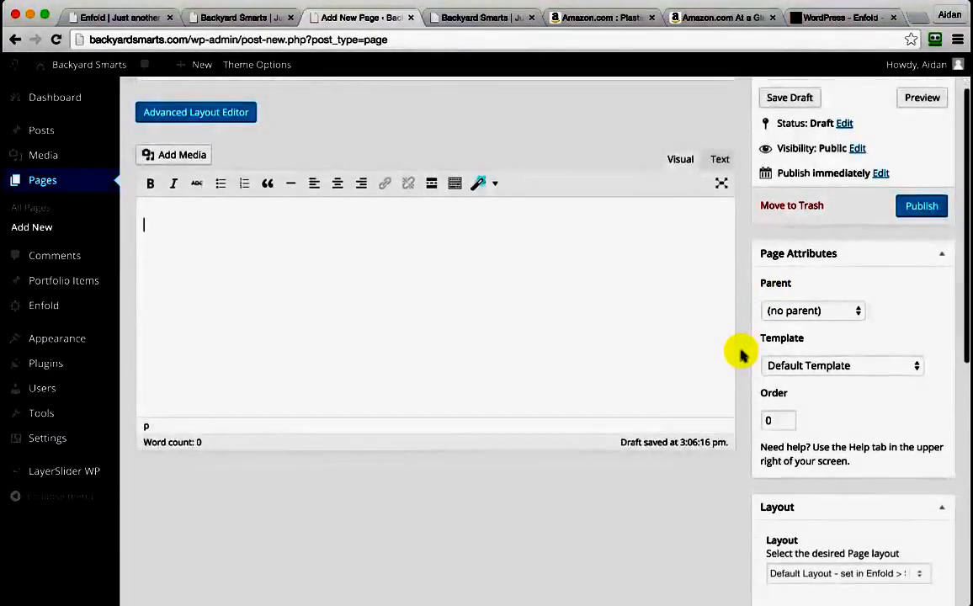
{"action": "left_click", "coordinate": [421, 604]}
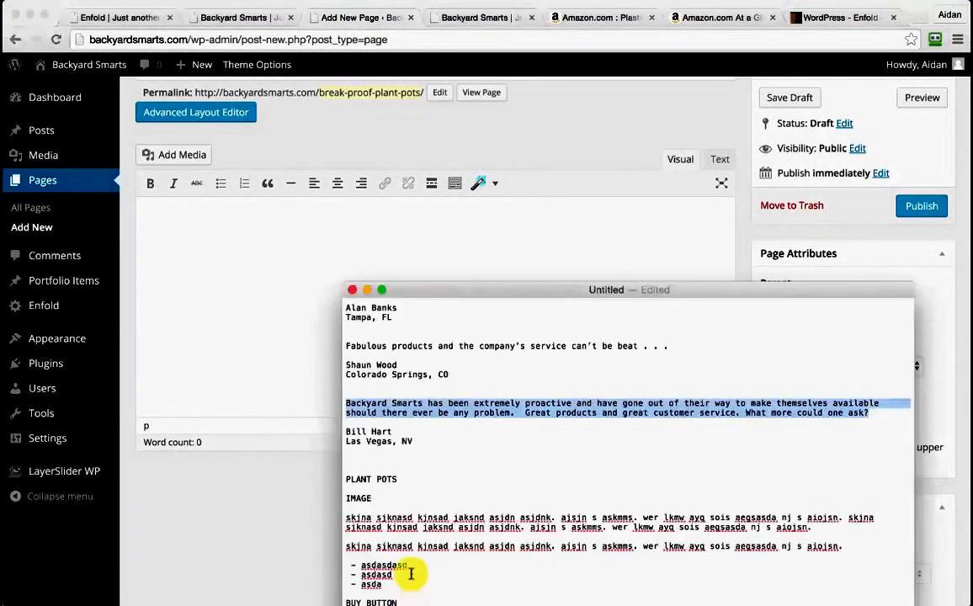
- Copy the placeholder paragraphs, dash list and BUY BUTTON line from TextEdit into the page body
{"action": "scroll", "coordinate": [394, 529], "scroll_direction": "down", "scroll_amount": 1}
{"action": "left_click_drag", "start_coordinate": [345, 519], "coordinate": [433, 605]}
{"action": "key", "text": "super+c"}
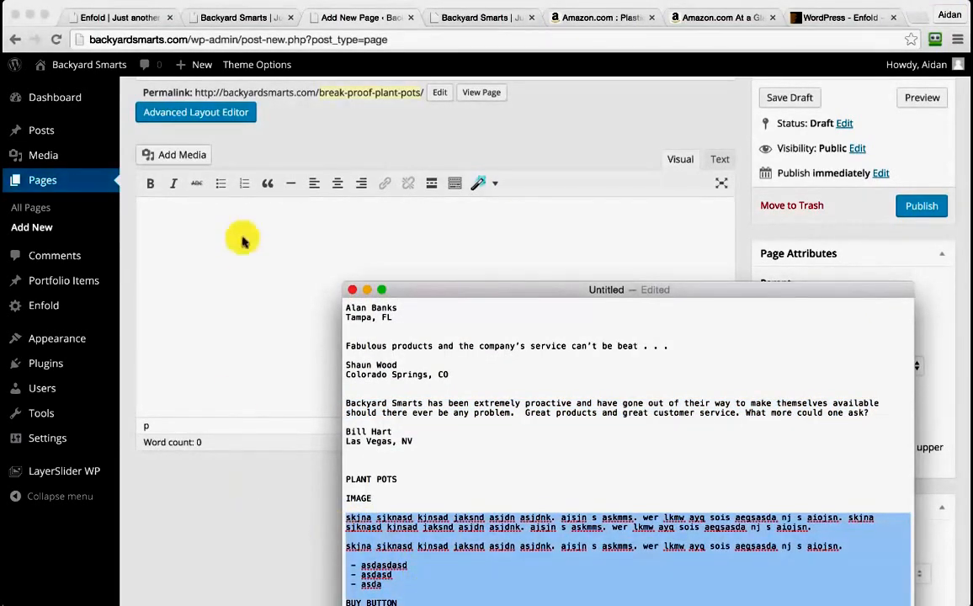
{"action": "left_click", "coordinate": [195, 227]}
{"action": "key", "text": "super+v"}
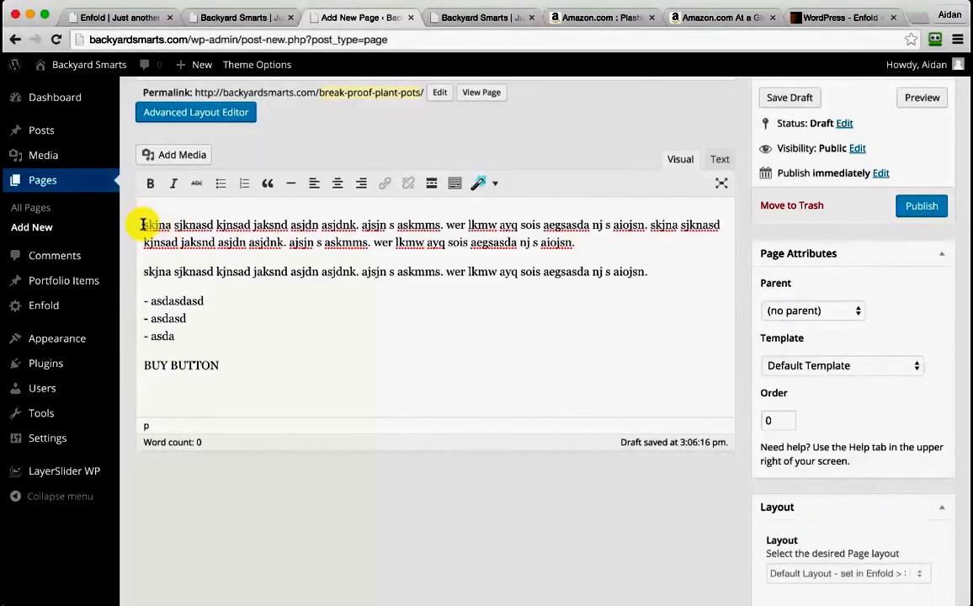
- Set the potted-plants photo gardening3.jpg as the page's featured image
{"action": "scroll", "coordinate": [752, 444], "scroll_direction": "down", "scroll_amount": 5}
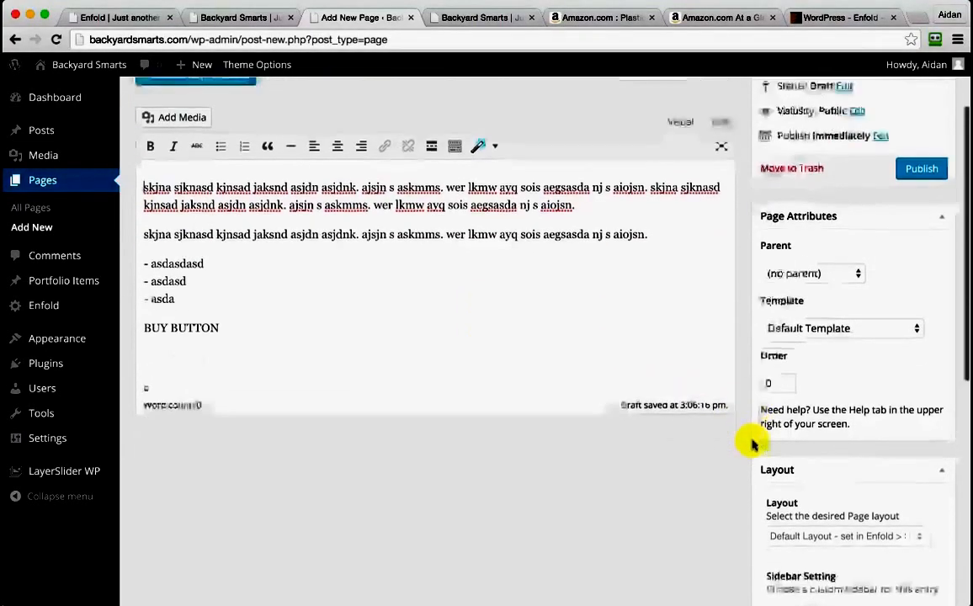
{"action": "scroll", "coordinate": [795, 517], "scroll_direction": "down", "scroll_amount": 3}
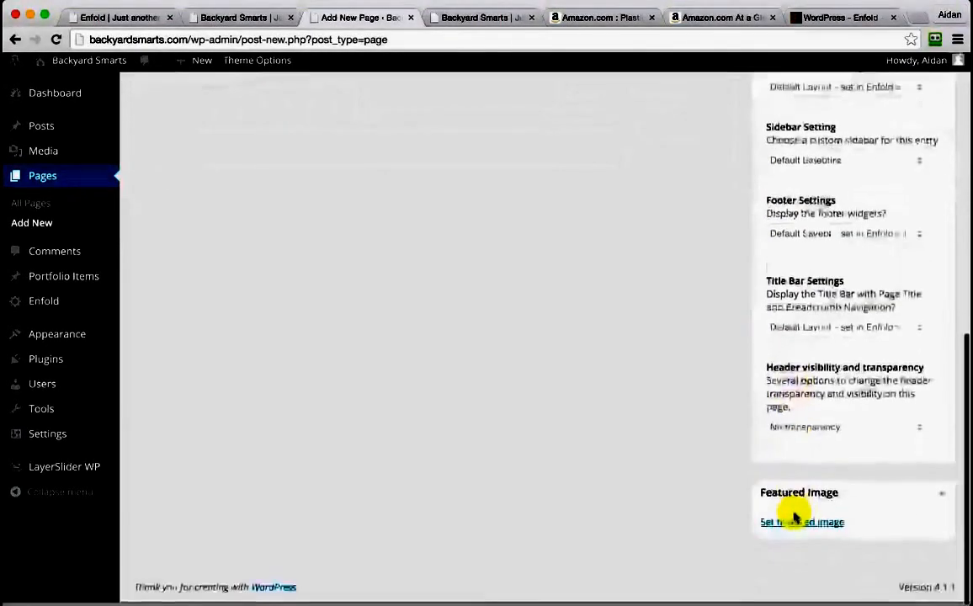
{"action": "left_click", "coordinate": [807, 527]}
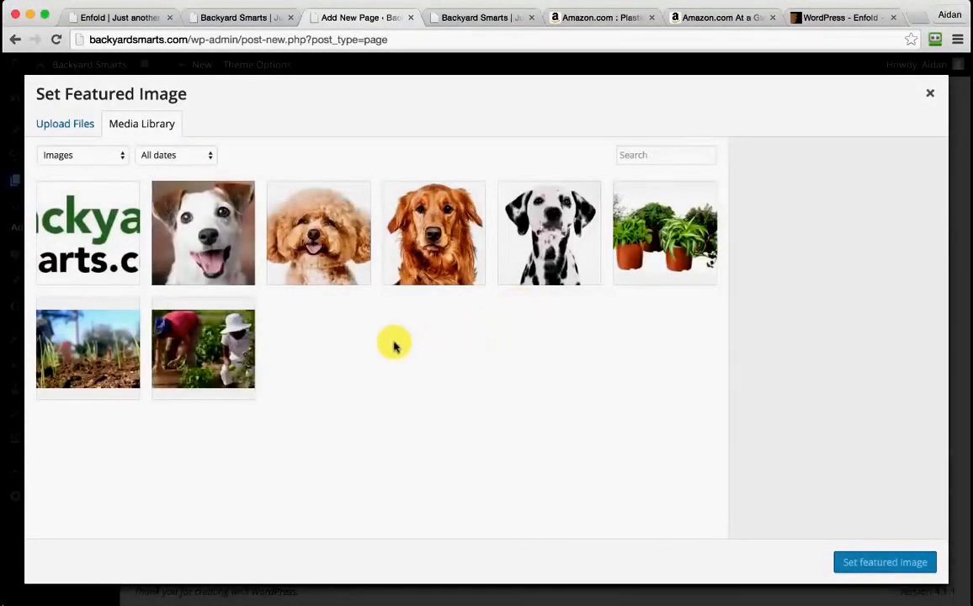
{"action": "left_click", "coordinate": [648, 245]}
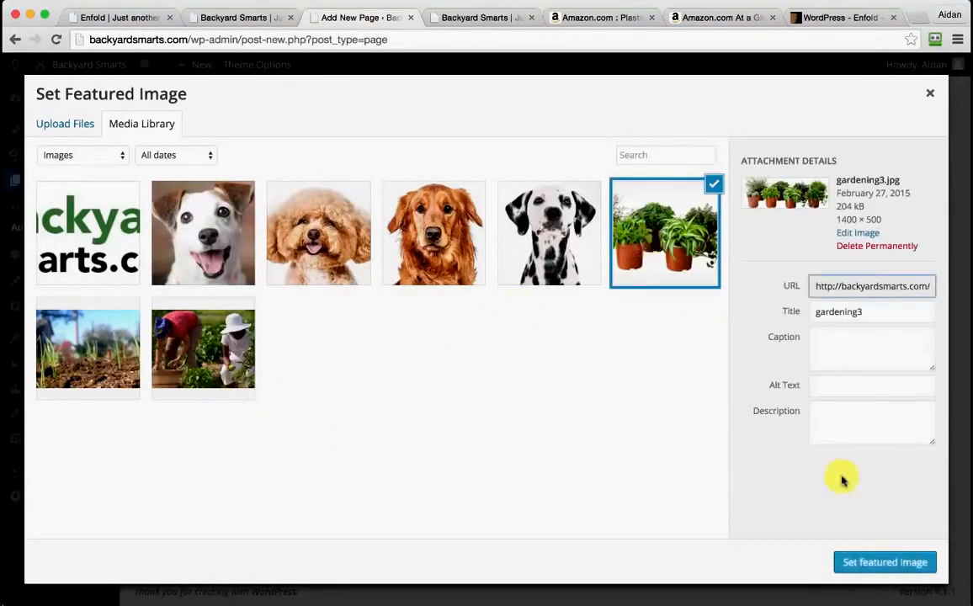
{"action": "left_click", "coordinate": [894, 563]}
{"action": "scroll", "coordinate": [485, 347], "scroll_direction": "up", "scroll_amount": 10}
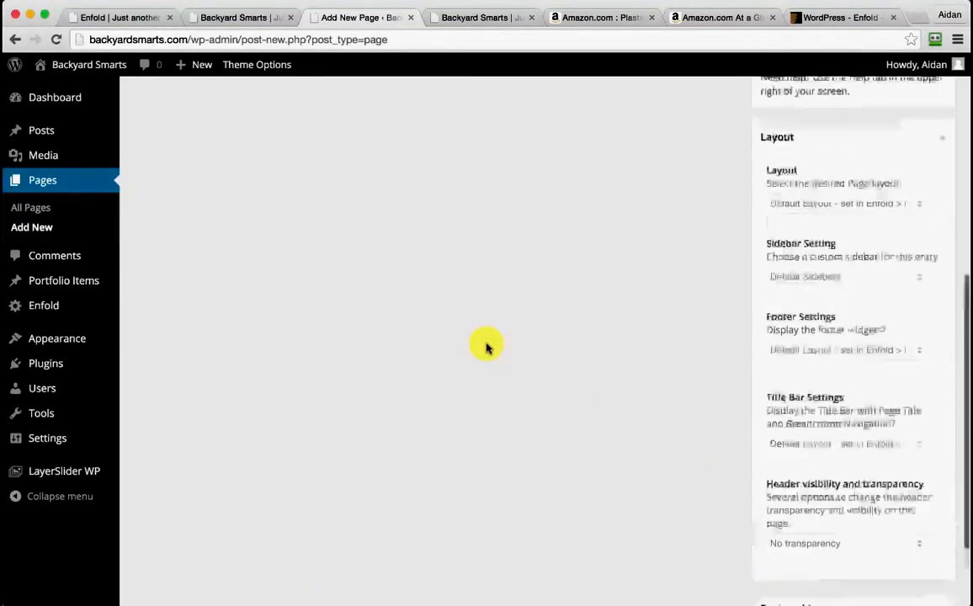
- Turn the three dash-prefixed lines into a three-item bulleted list without the dashes
{"action": "left_click_drag", "start_coordinate": [186, 381], "coordinate": [141, 344]}
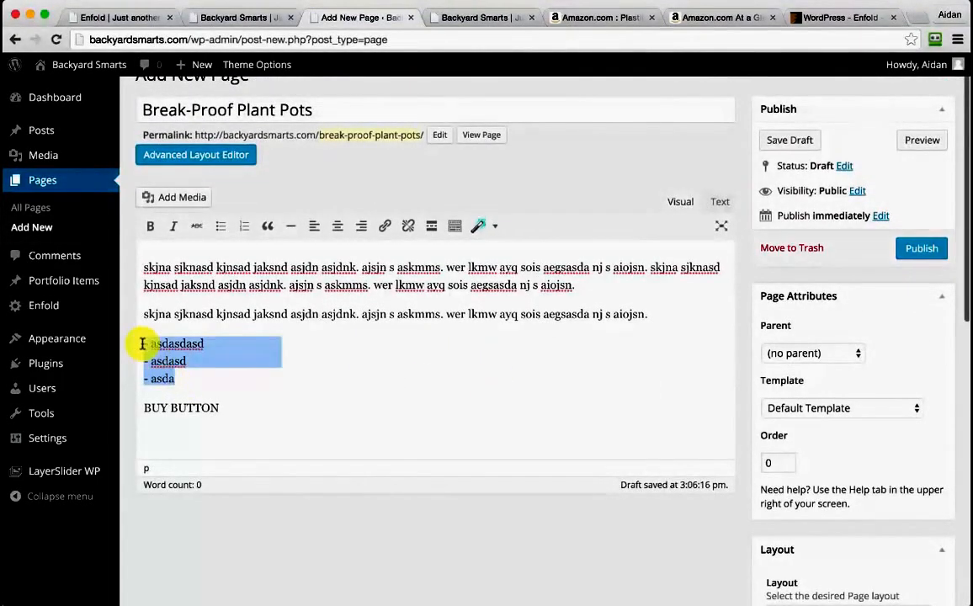
{"action": "left_click", "coordinate": [221, 226]}
{"action": "left_click", "coordinate": [180, 342]}
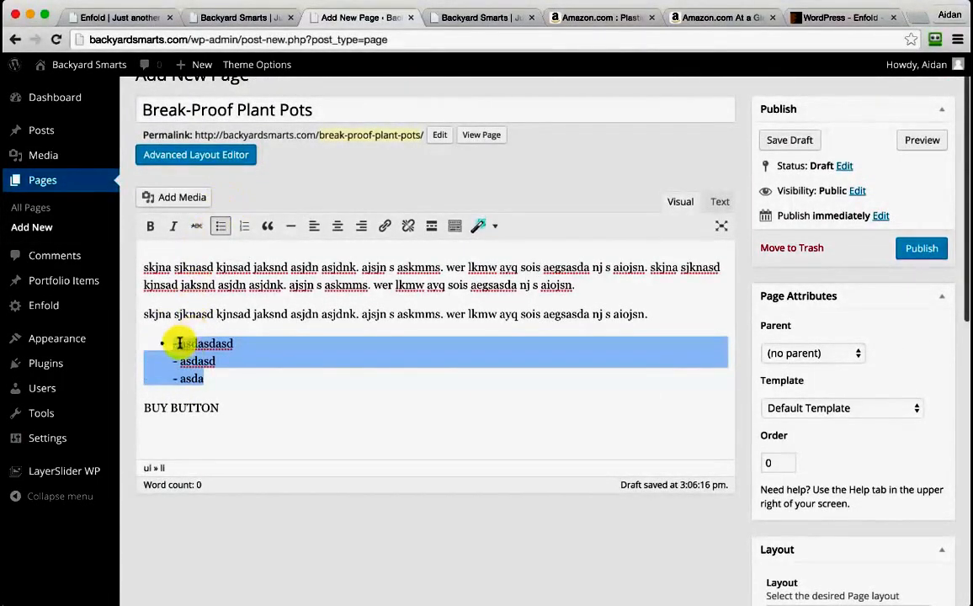
{"action": "key", "text": "BackSpace"}
{"action": "key", "text": "BackSpace"}
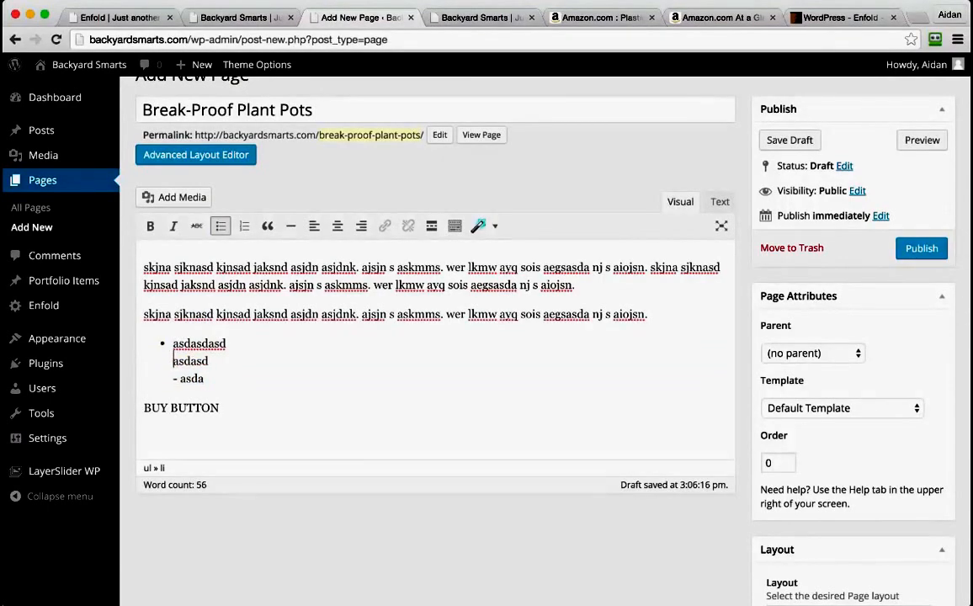
{"action": "key", "text": "BackSpace"}
{"action": "key", "text": "Return"}
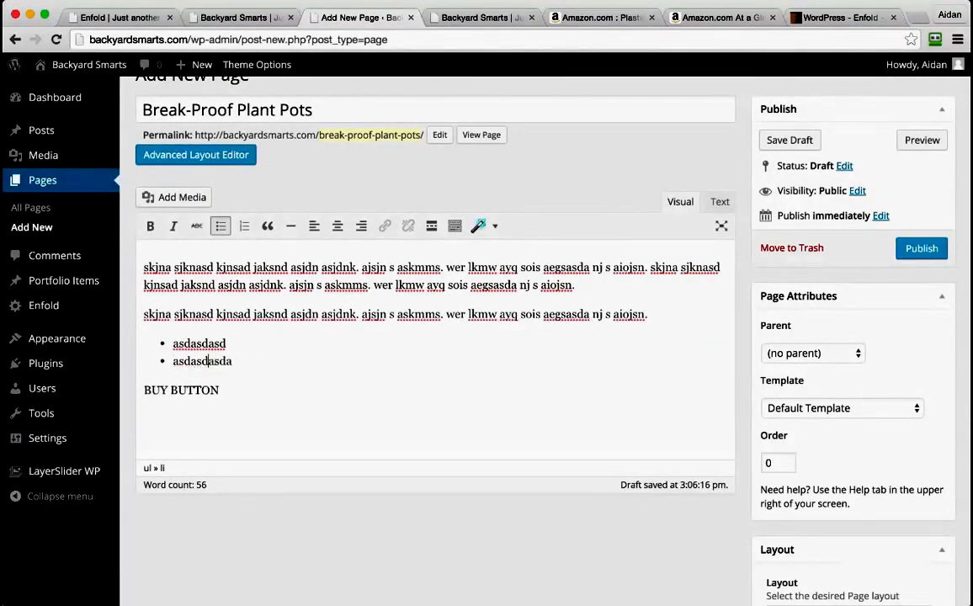
{"action": "key", "text": "Return"}
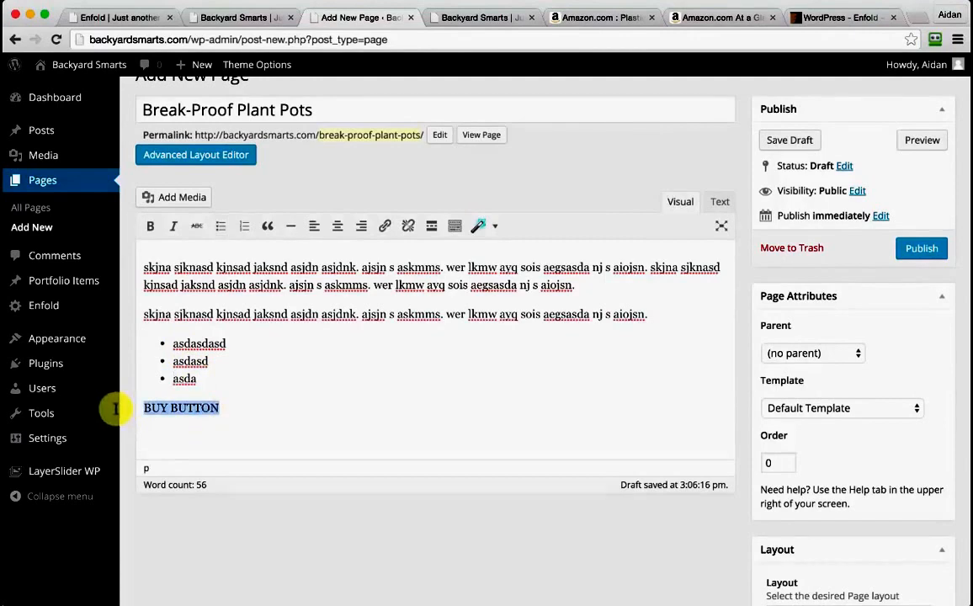
- Delete the BUY BUTTON placeholder text and center the empty line below the list
{"action": "key", "text": "BackSpace"}
{"action": "left_click", "coordinate": [336, 225]}
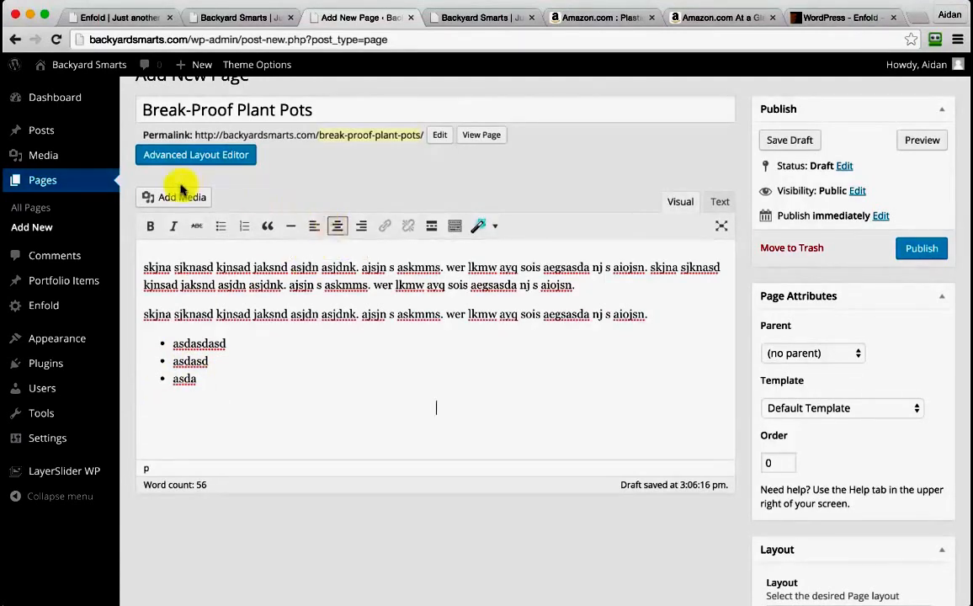
{"action": "left_click", "coordinate": [180, 194]}
- Upload the Buy-Now-Amazon-Button image from Finder into the media library
{"action": "left_click", "coordinate": [202, 130]}
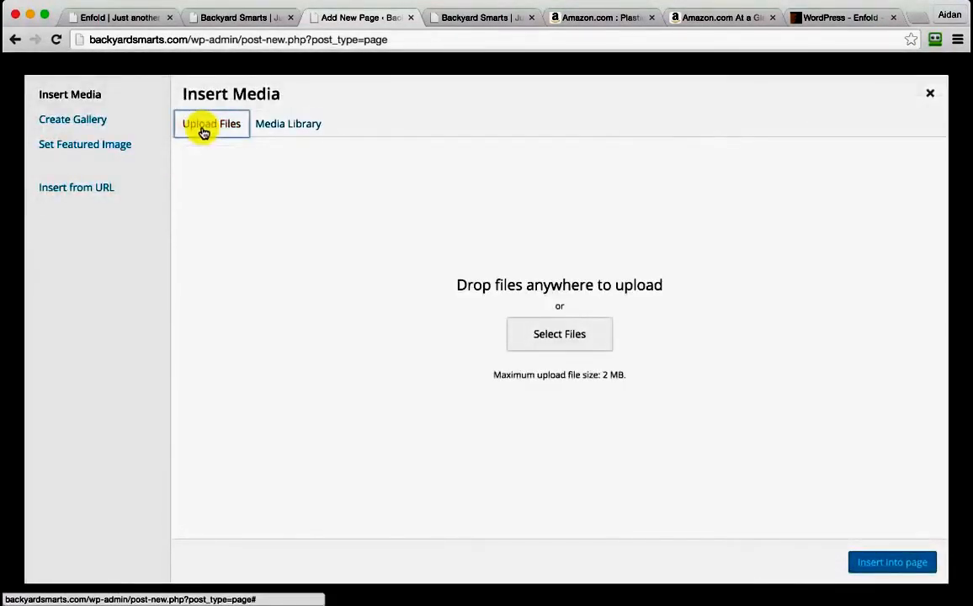
{"action": "left_click", "coordinate": [971, 411]}
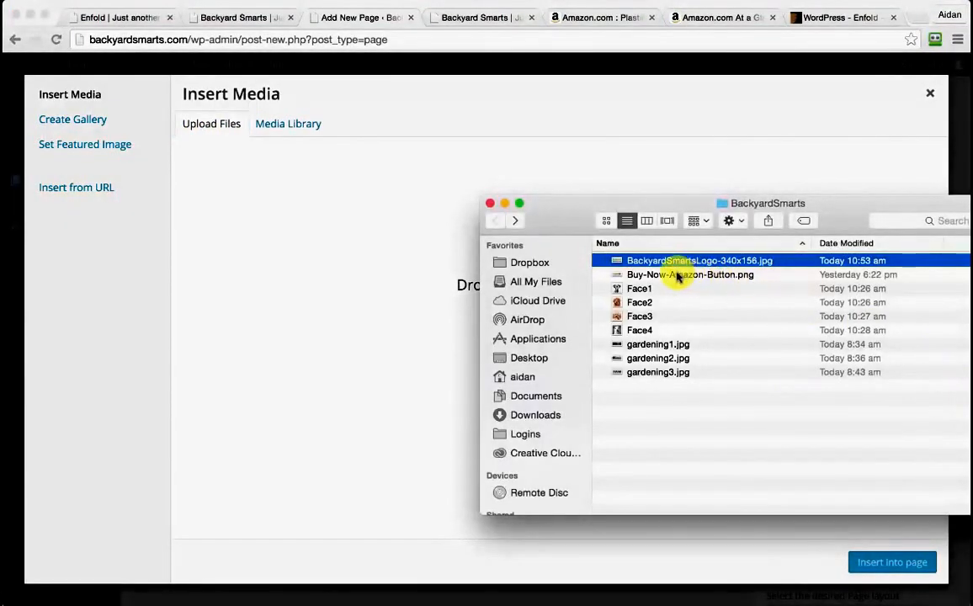
{"action": "left_click_drag", "start_coordinate": [678, 278], "coordinate": [366, 312]}
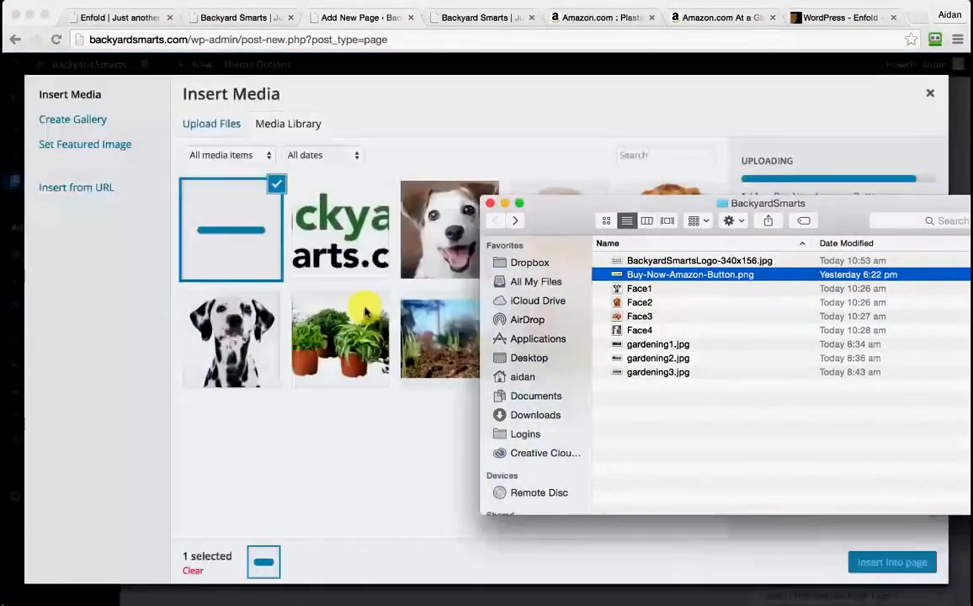
{"action": "left_click", "coordinate": [397, 479]}
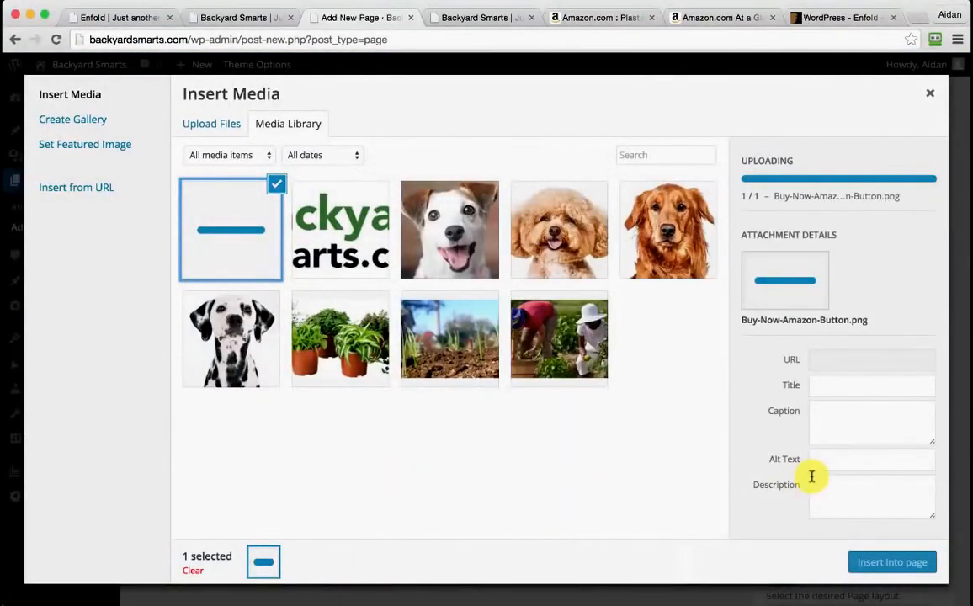
- Copy the web address of the Amazon plastic pots product page
{"action": "left_click", "coordinate": [613, 18]}
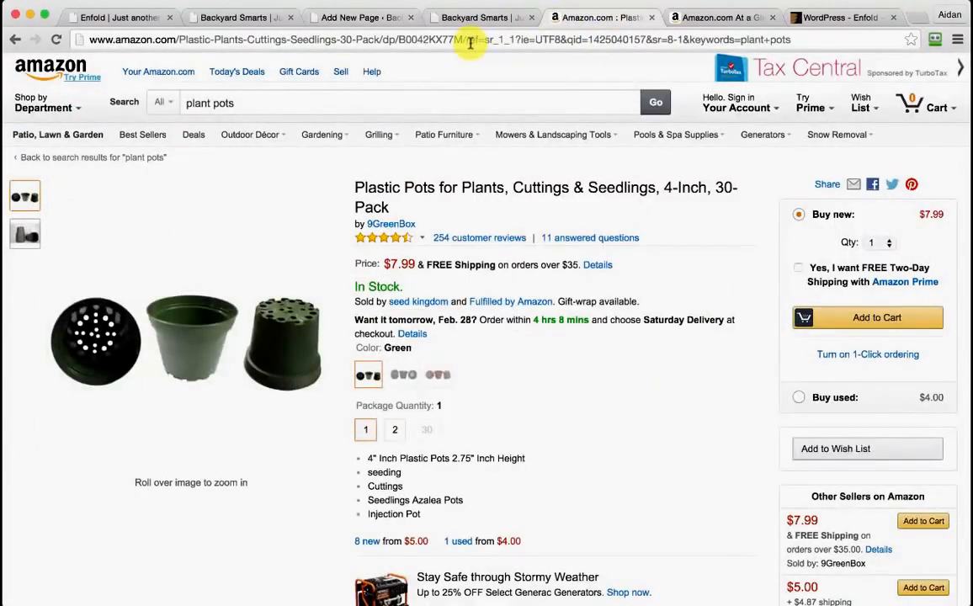
{"action": "left_click_drag", "start_coordinate": [467, 39], "coordinate": [80, 17]}
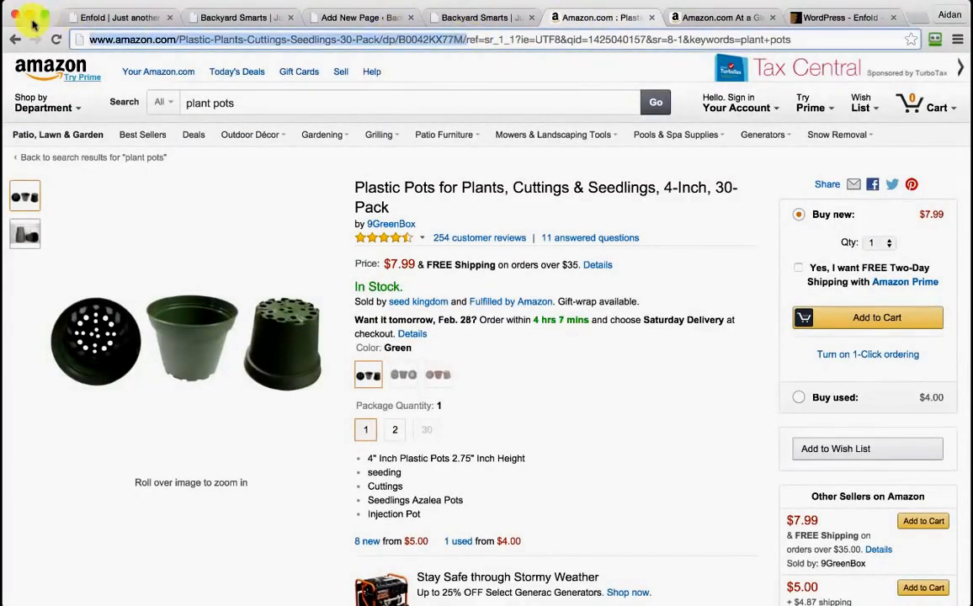
{"action": "left_click", "coordinate": [355, 16]}
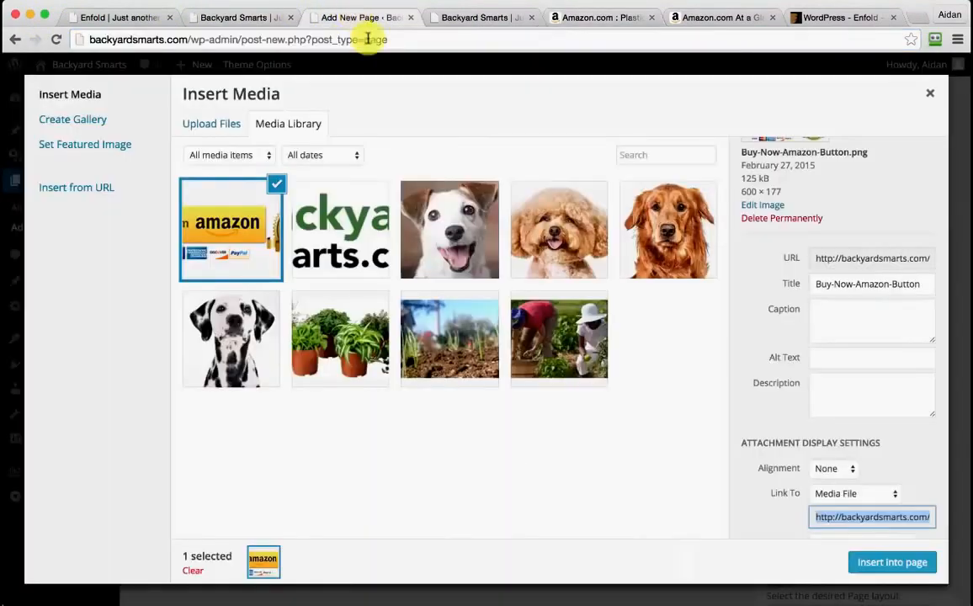
{"action": "scroll", "coordinate": [833, 450], "scroll_direction": "down", "scroll_amount": 2}
- Insert the button image at Full size (600 × 177), linked to the Amazon custom URL
{"action": "left_click", "coordinate": [876, 460]}
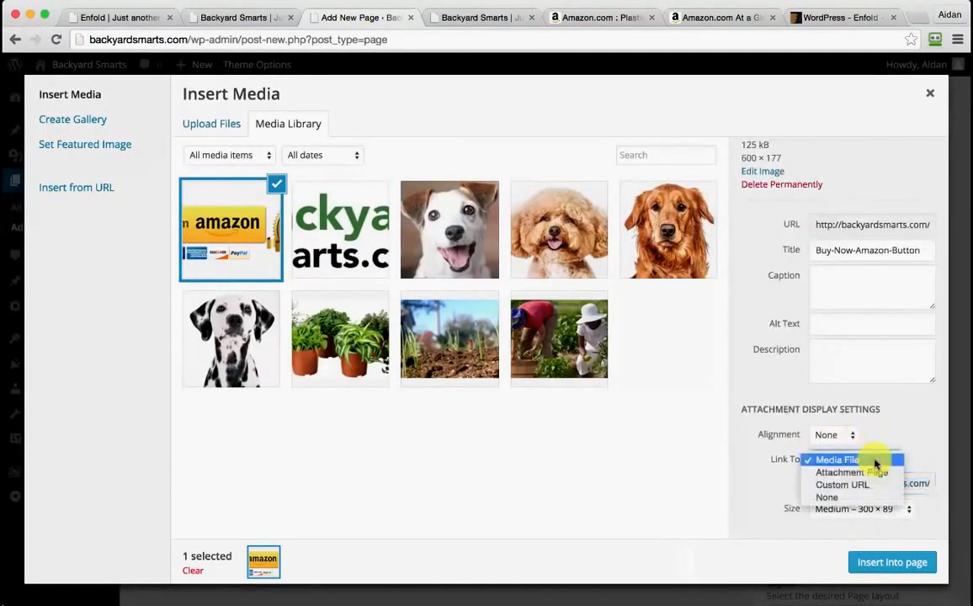
{"action": "left_click", "coordinate": [855, 486]}
{"action": "left_click", "coordinate": [872, 509]}
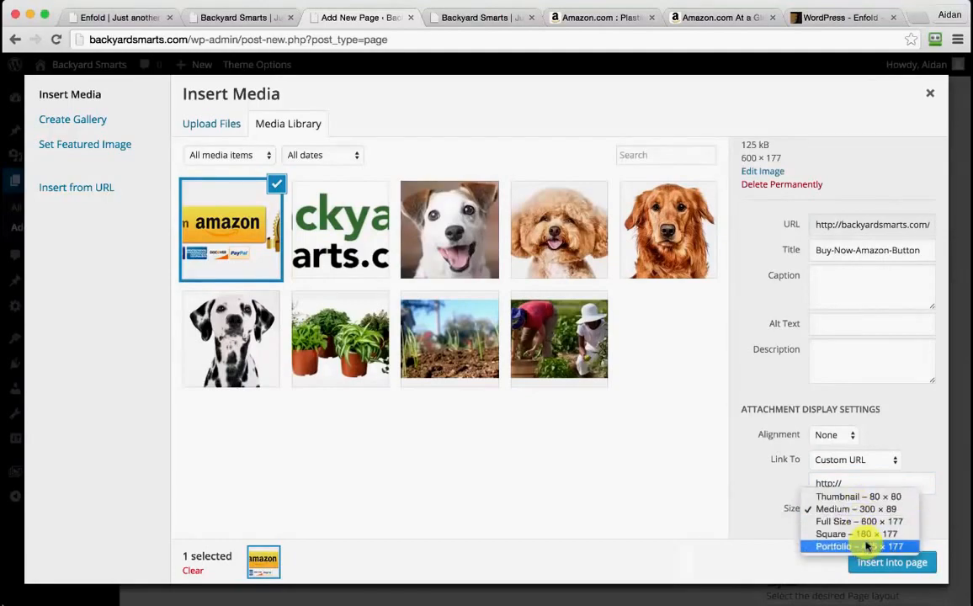
{"action": "left_click", "coordinate": [863, 522]}
{"action": "left_click", "coordinate": [847, 482]}
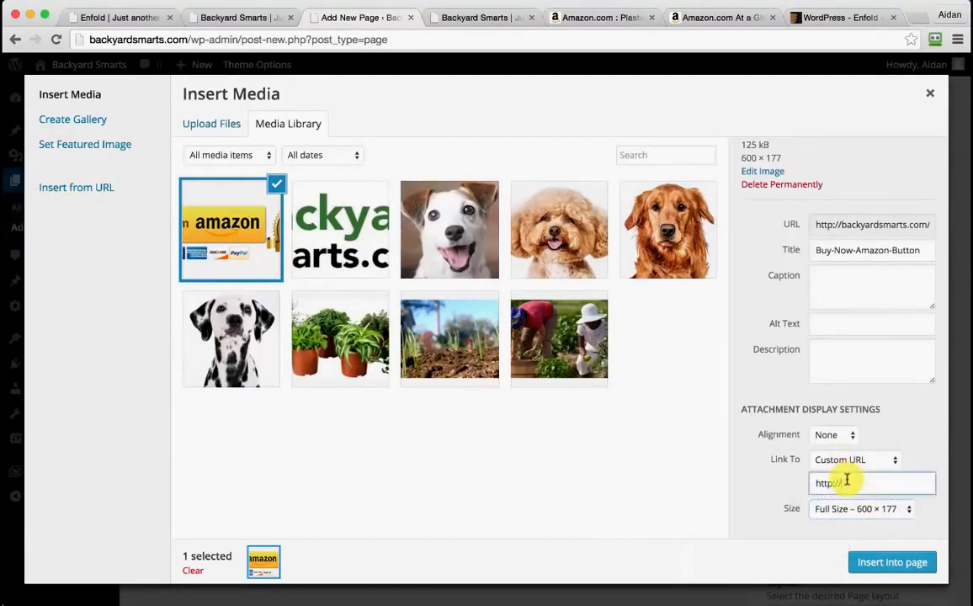
{"action": "left_click", "coordinate": [899, 570]}
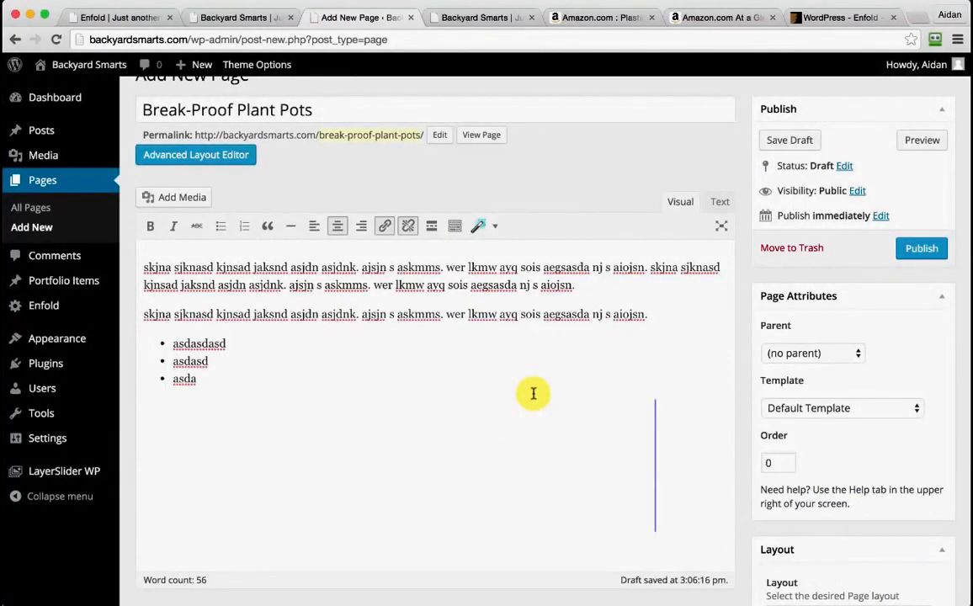
{"action": "scroll", "coordinate": [716, 403], "scroll_direction": "down", "scroll_amount": 5}
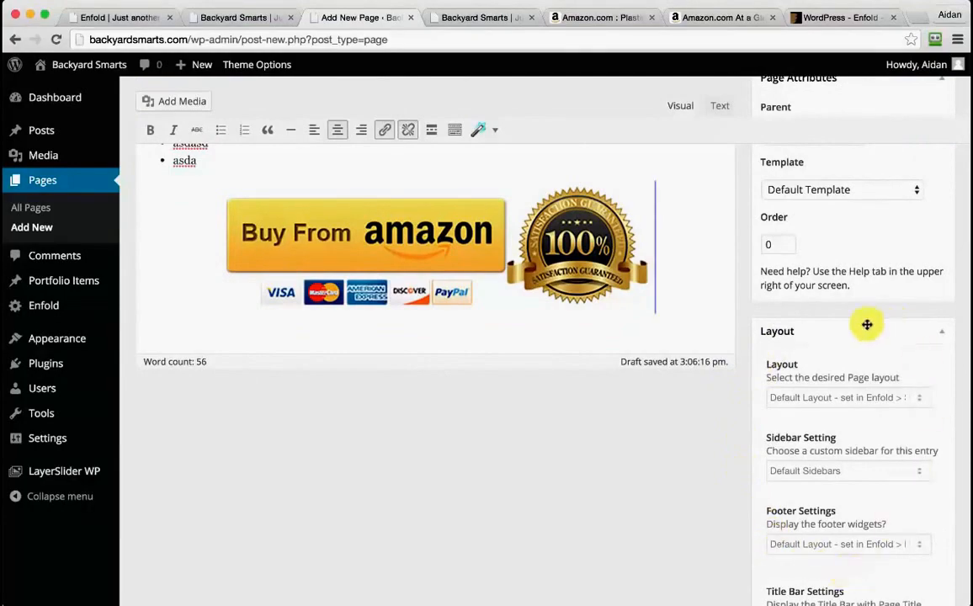
{"action": "scroll", "coordinate": [764, 303], "scroll_direction": "up", "scroll_amount": 5}
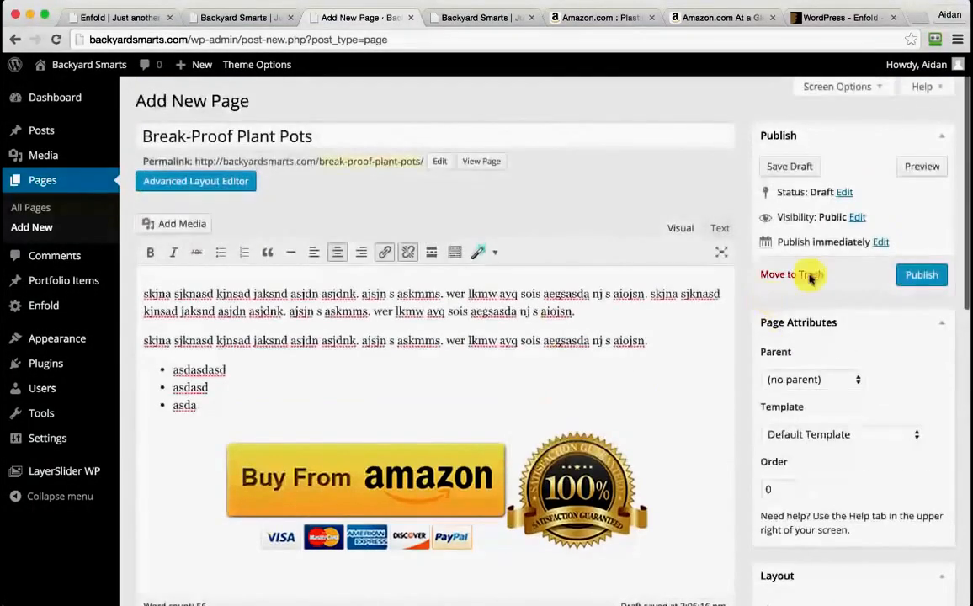
- Publish the Break-Proof Plant Pots page and open the live page in a new tab
{"action": "left_click", "coordinate": [920, 276]}
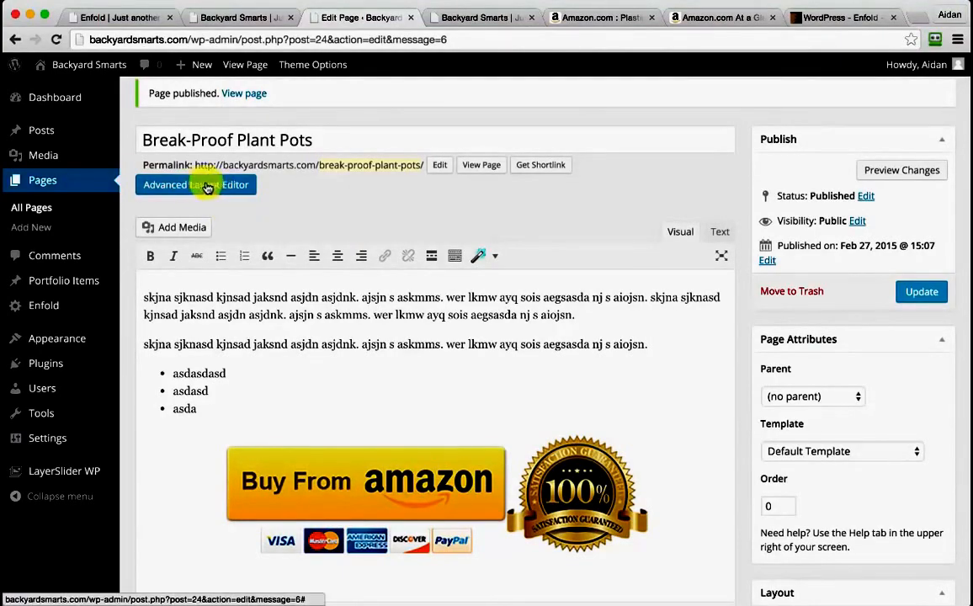
{"action": "left_click", "coordinate": [247, 93], "text": "super"}
{"action": "left_click", "coordinate": [427, 17]}
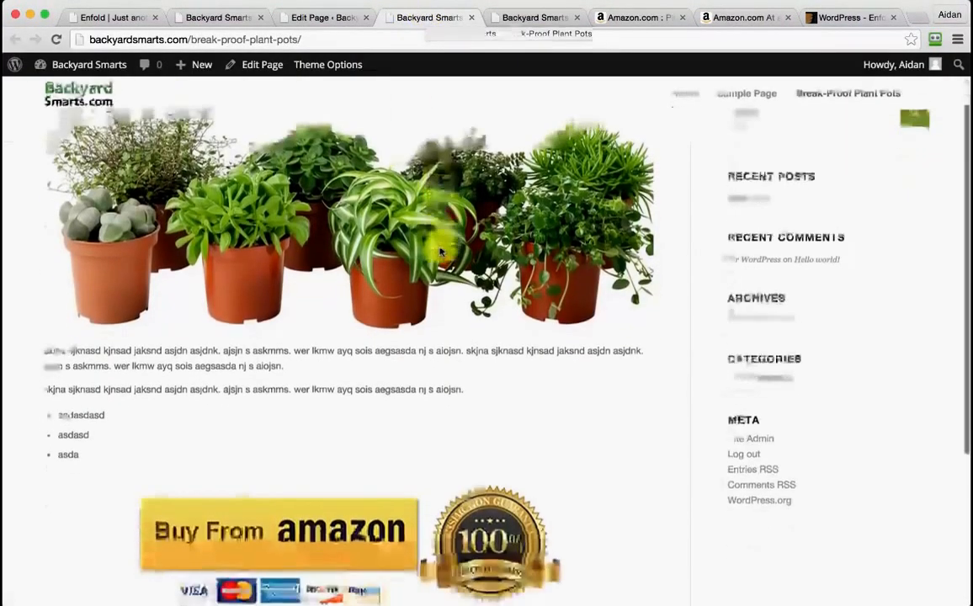
- Scroll through the live page to confirm the Buy From Amazon button appears
{"action": "scroll", "coordinate": [546, 321], "scroll_direction": "down", "scroll_amount": 5}
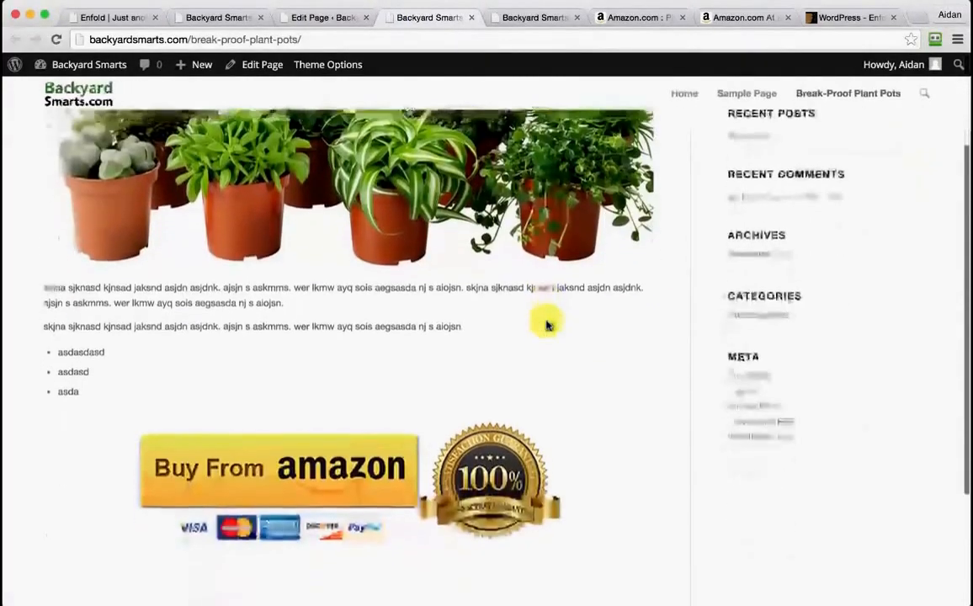
{"action": "scroll", "coordinate": [547, 325], "scroll_direction": "down", "scroll_amount": 1}
{"action": "scroll", "coordinate": [547, 326], "scroll_direction": "up", "scroll_amount": 2}
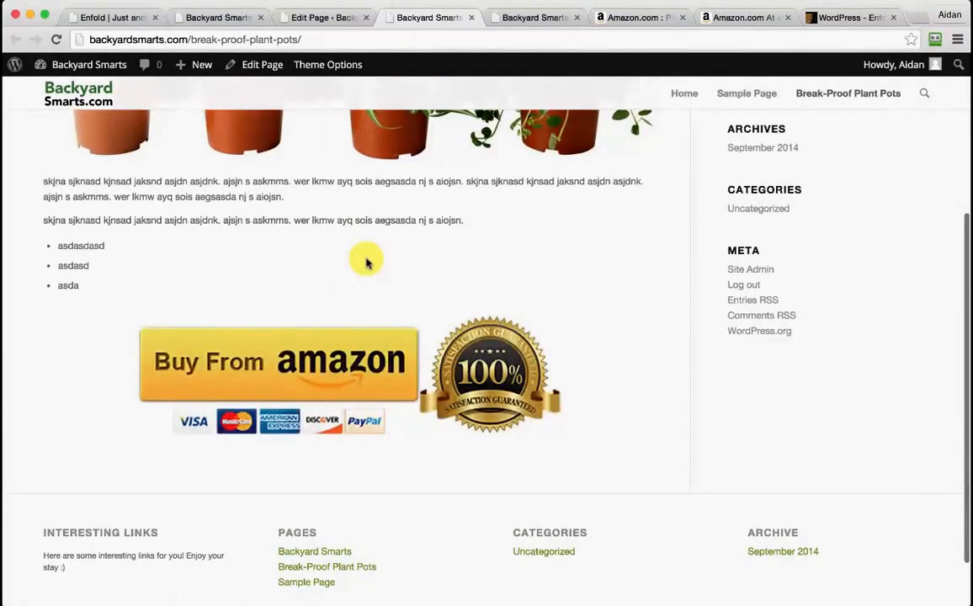
{"action": "scroll", "coordinate": [365, 261], "scroll_direction": "up", "scroll_amount": 5}
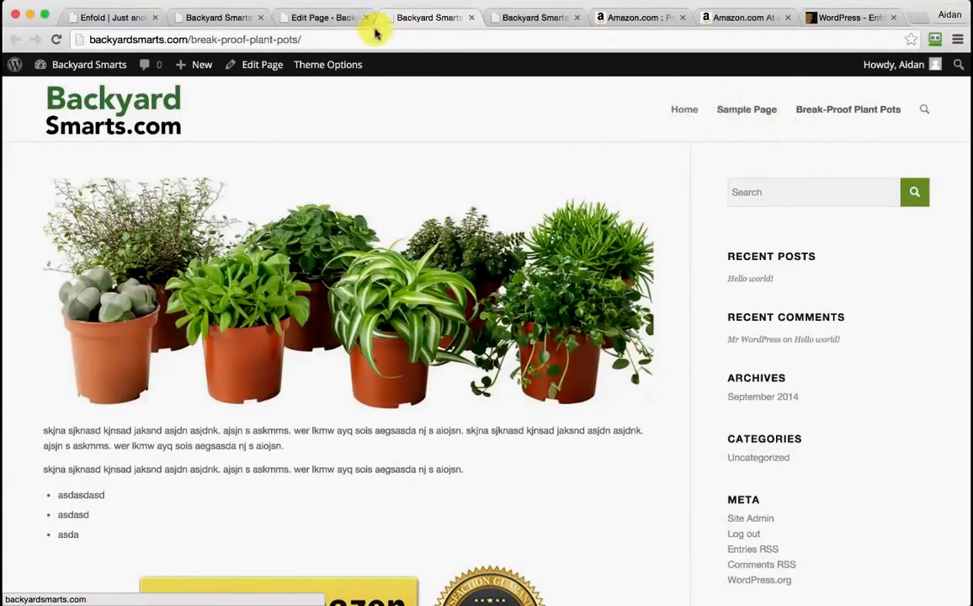
{"action": "left_click", "coordinate": [332, 17]}
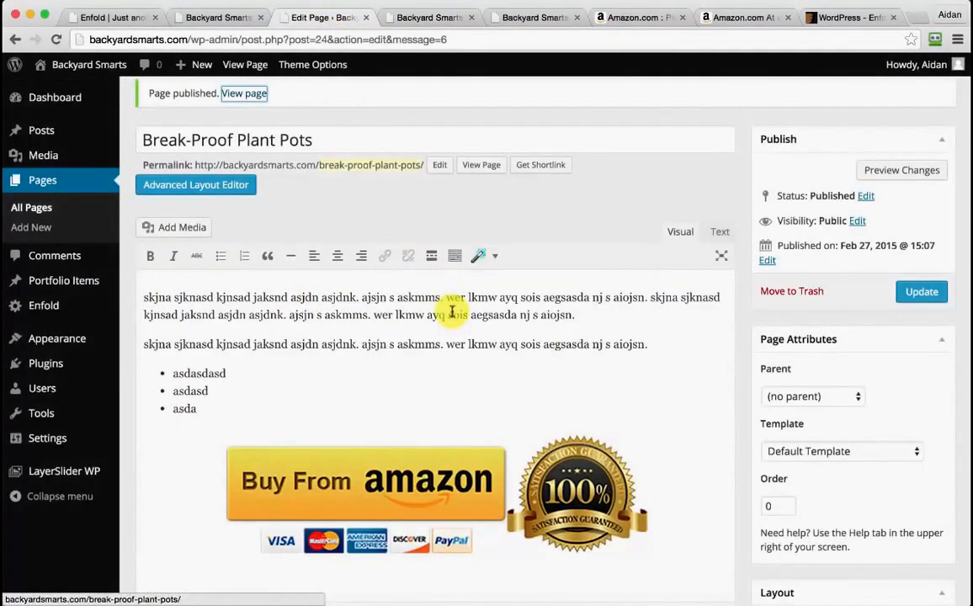
- Start a new page titled Wooden Collection Buckets
{"action": "left_click", "coordinate": [50, 228]}
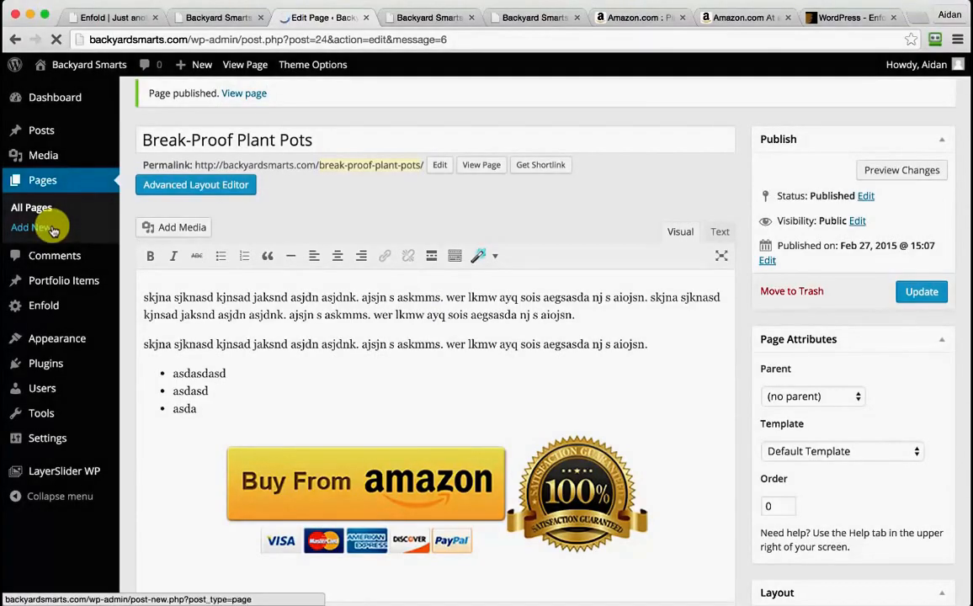
{"action": "left_click", "coordinate": [429, 17]}
{"action": "left_click", "coordinate": [319, 17]}
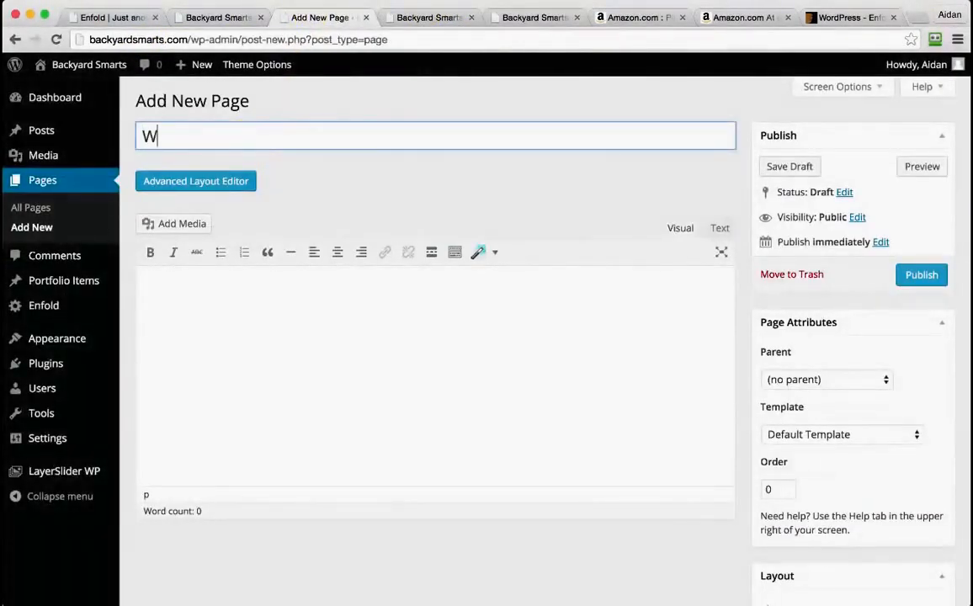
{"action": "type", "text": "Wooden Collection Buckets"}
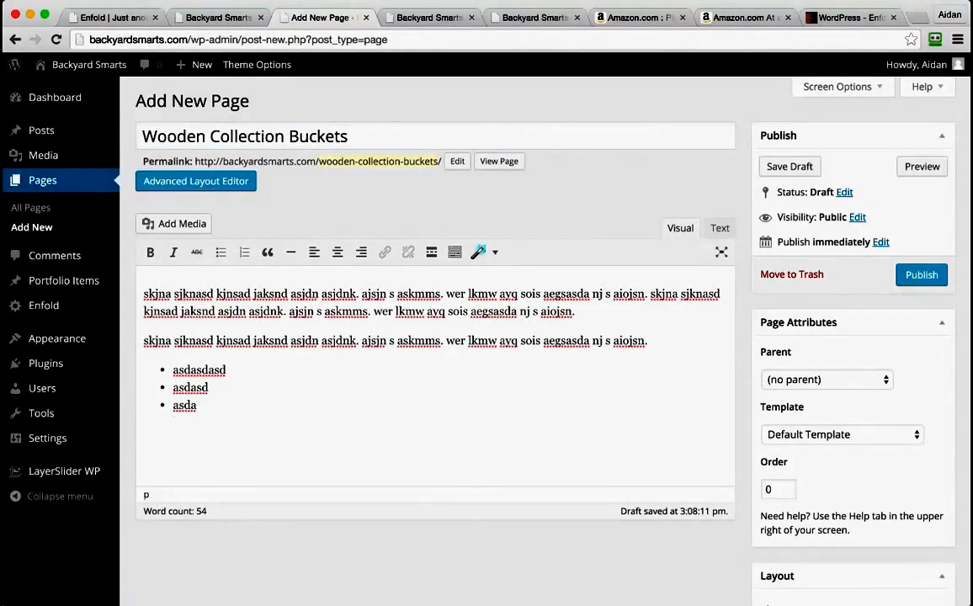
- Insert the centered Amazon buy button image, linked to a custom URL, below the list
{"action": "left_click", "coordinate": [336, 251]}
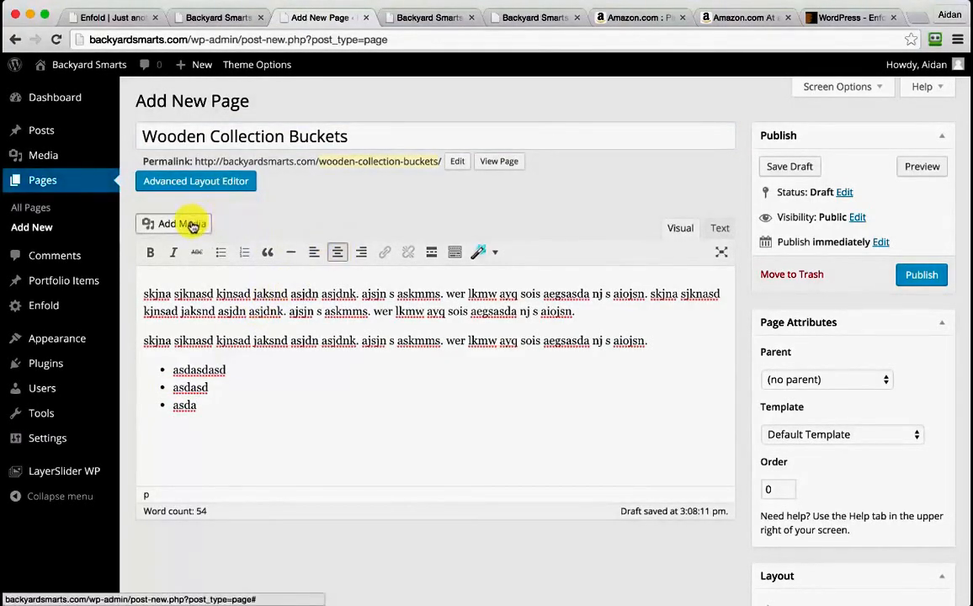
{"action": "left_click", "coordinate": [180, 224]}
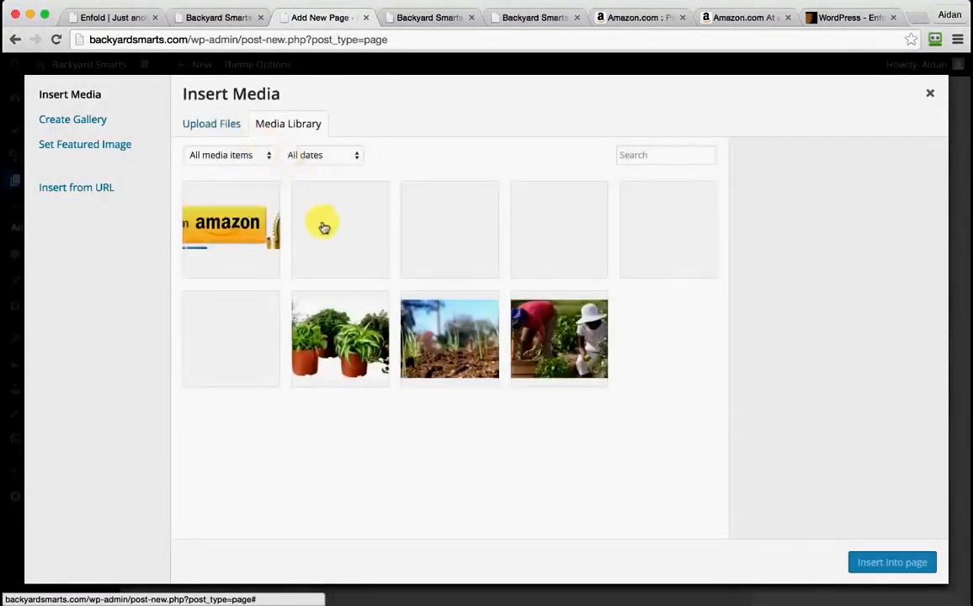
{"action": "left_click", "coordinate": [248, 212]}
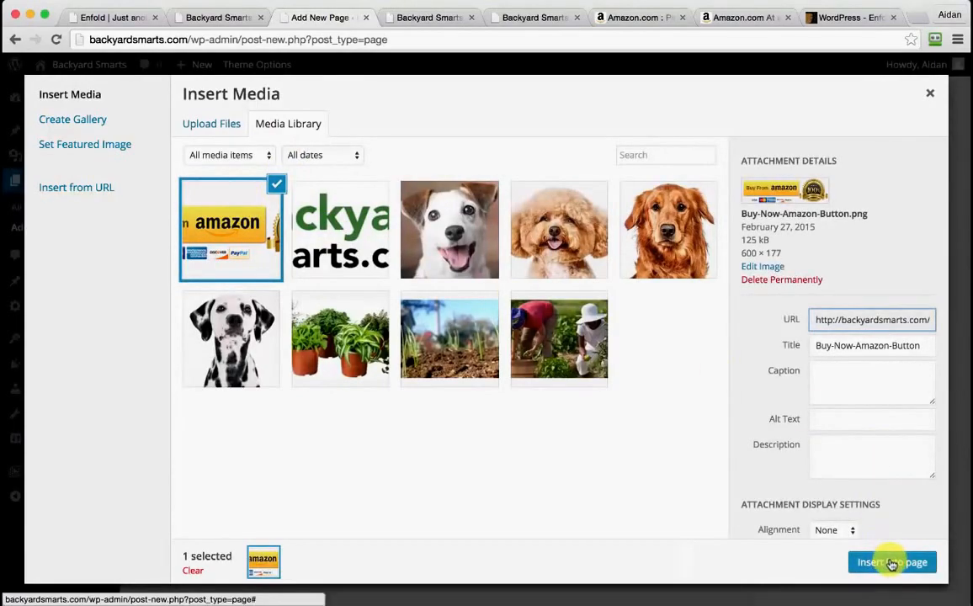
{"action": "scroll", "coordinate": [865, 458], "scroll_direction": "down", "scroll_amount": 3}
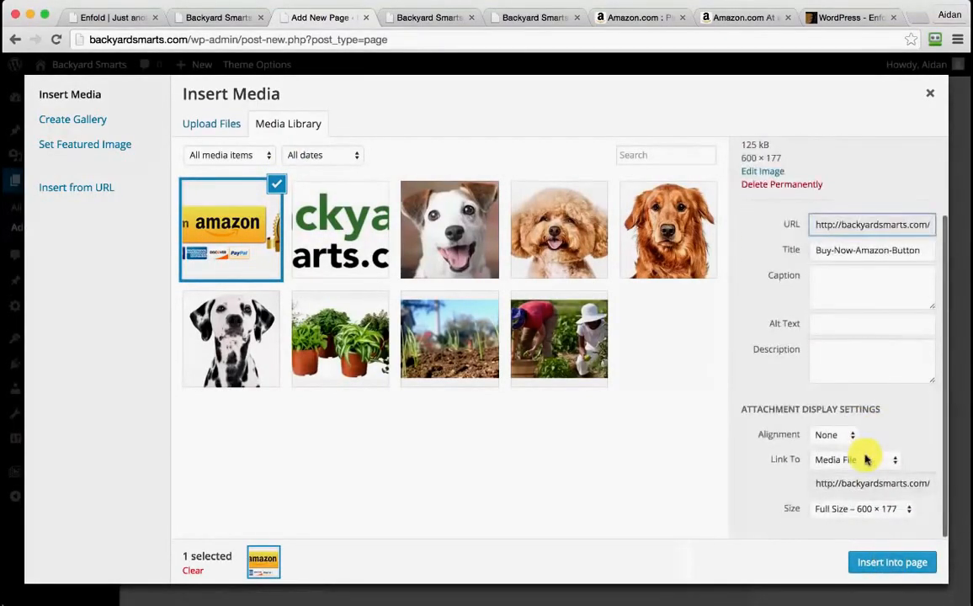
{"action": "left_click", "coordinate": [857, 459]}
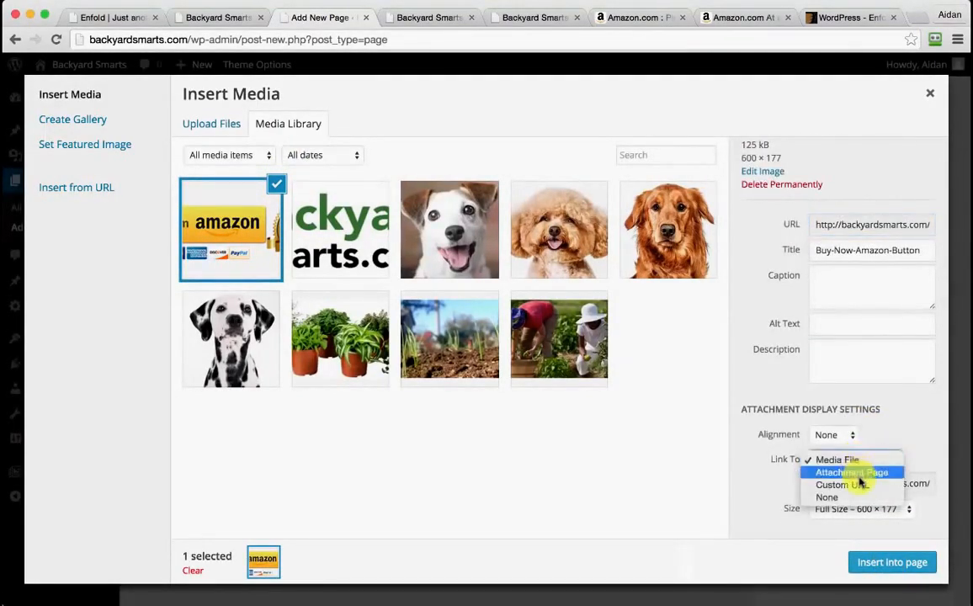
{"action": "left_click", "coordinate": [861, 486]}
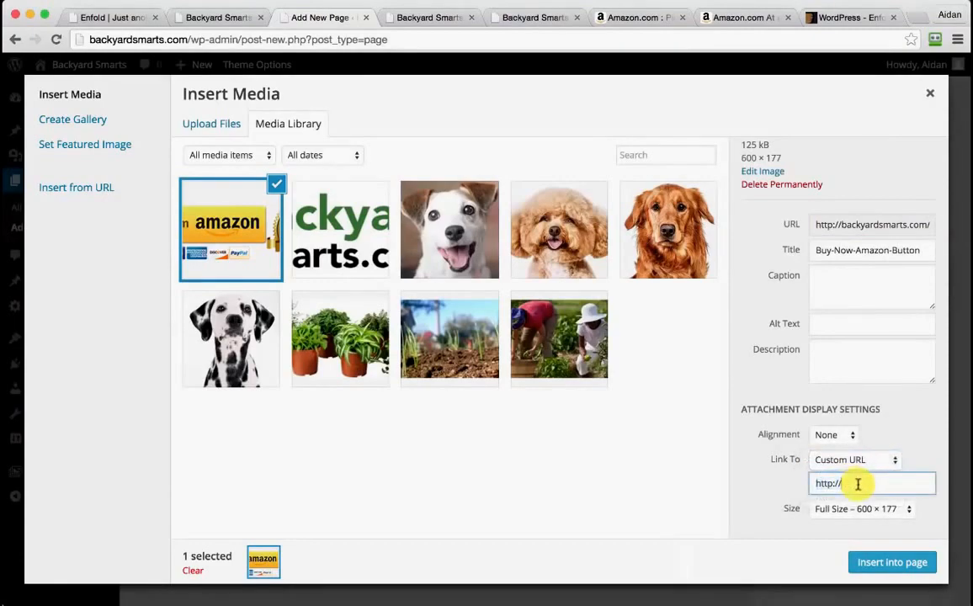
{"action": "left_click", "coordinate": [903, 561]}
- Publish the Wooden Collection Buckets page
{"action": "left_click", "coordinate": [913, 282]}
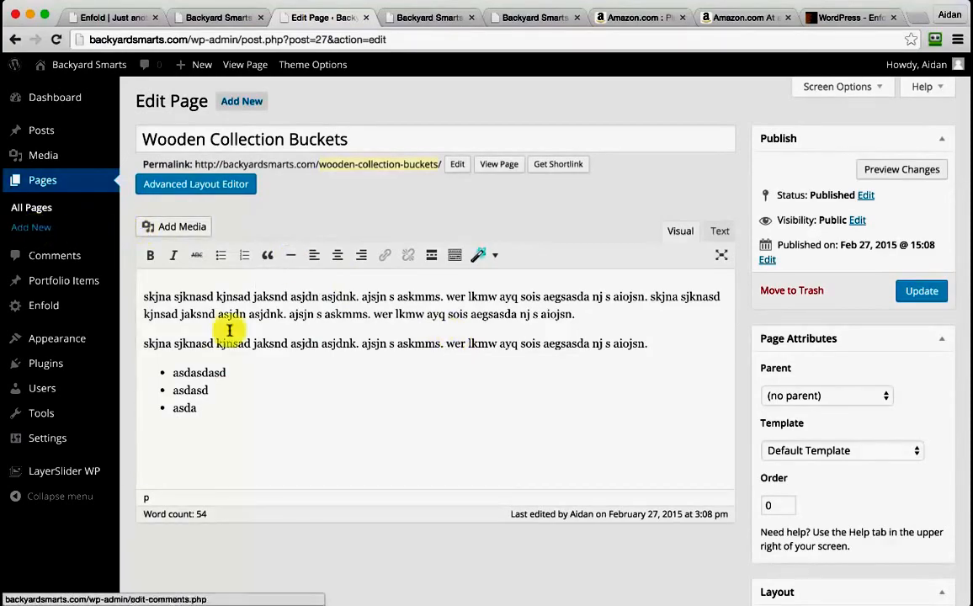
{"action": "scroll", "coordinate": [335, 385], "scroll_direction": "down", "scroll_amount": 2}
{"action": "scroll", "coordinate": [334, 386], "scroll_direction": "up", "scroll_amount": 2}
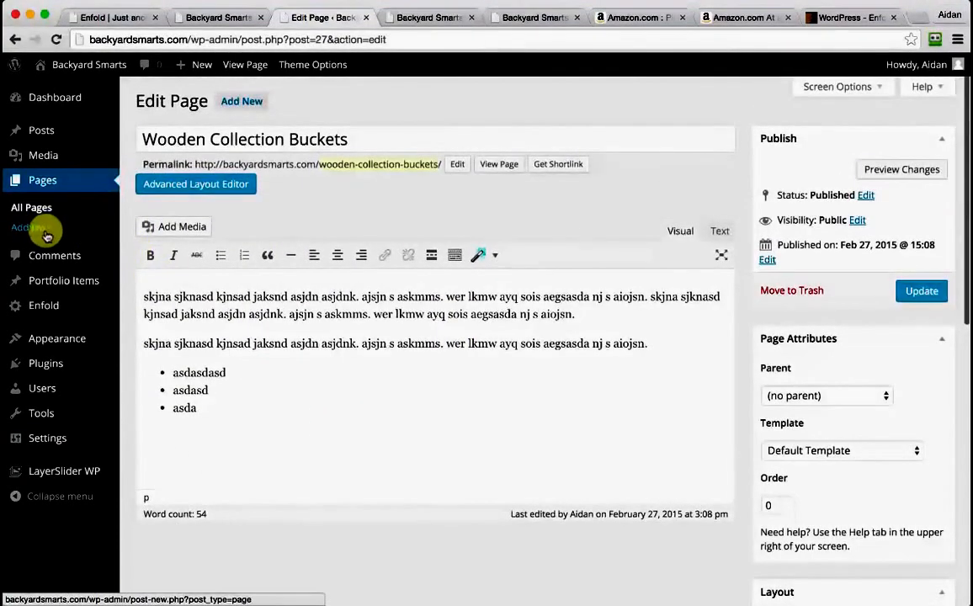
{"action": "left_click", "coordinate": [42, 231]}
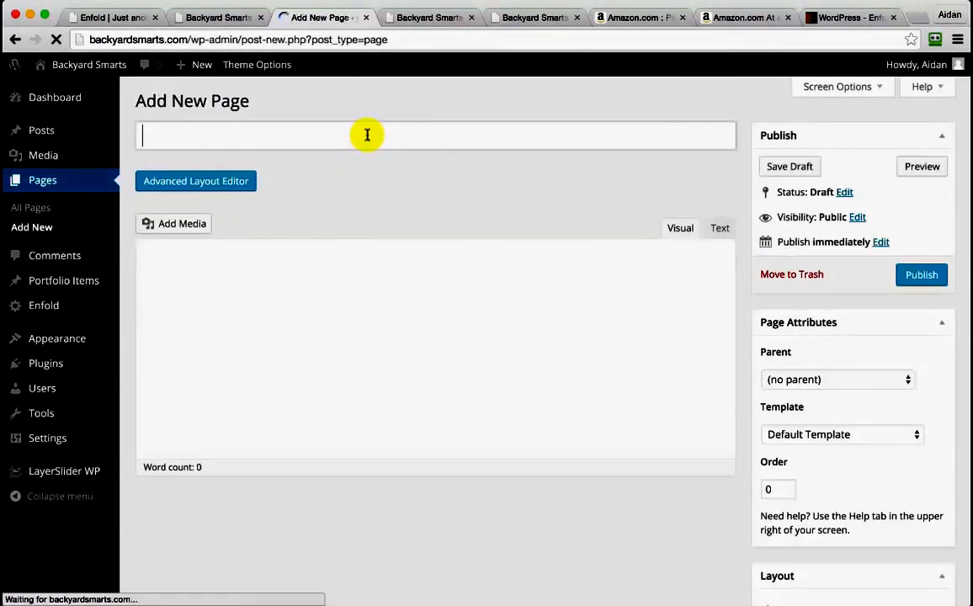
- Title the new page Contact Us, add filler body text 'asdasdlkmad' and publish it
{"action": "type", "text": "Contact"}
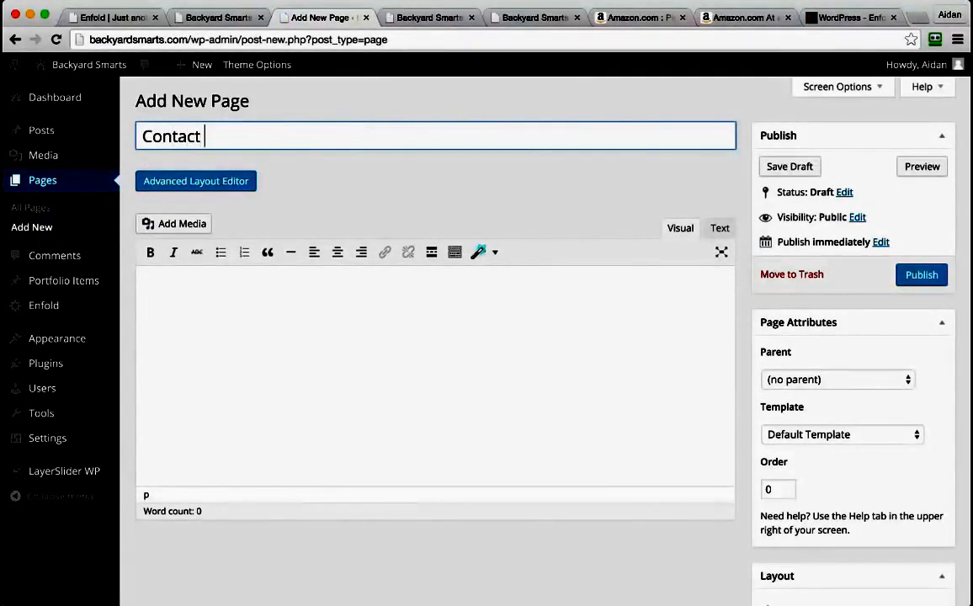
{"action": "type", "text": " Us"}
{"action": "left_click", "coordinate": [467, 400]}
{"action": "type", "text": "asdasdlkma"}
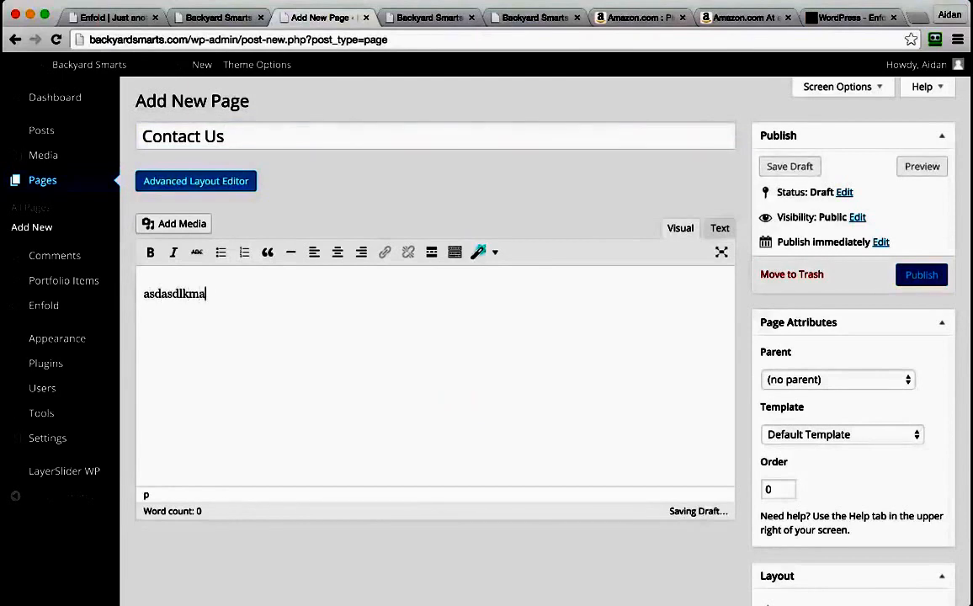
{"action": "type", "text": "d"}
{"action": "left_click", "coordinate": [925, 275]}
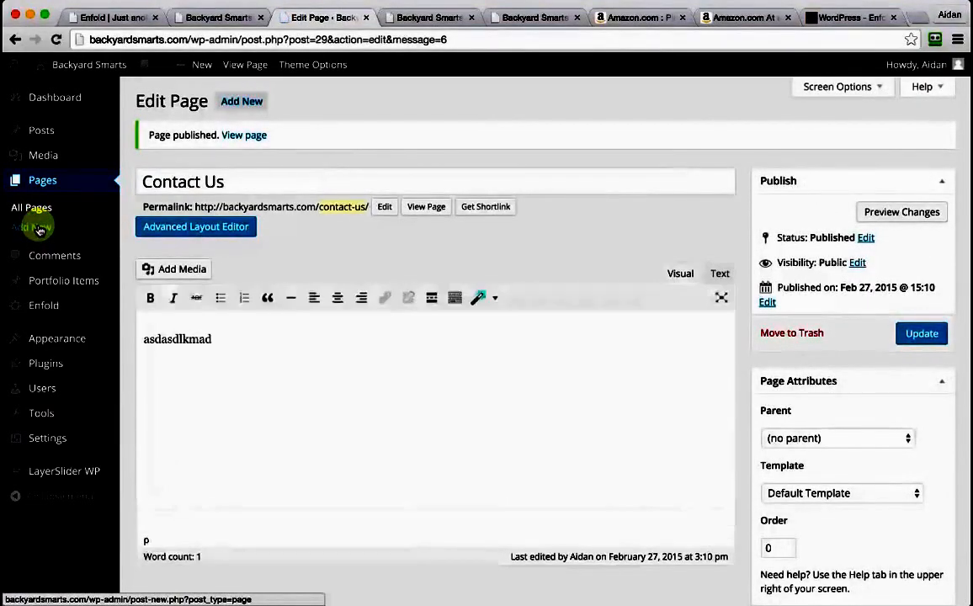
{"action": "left_click", "coordinate": [38, 230]}
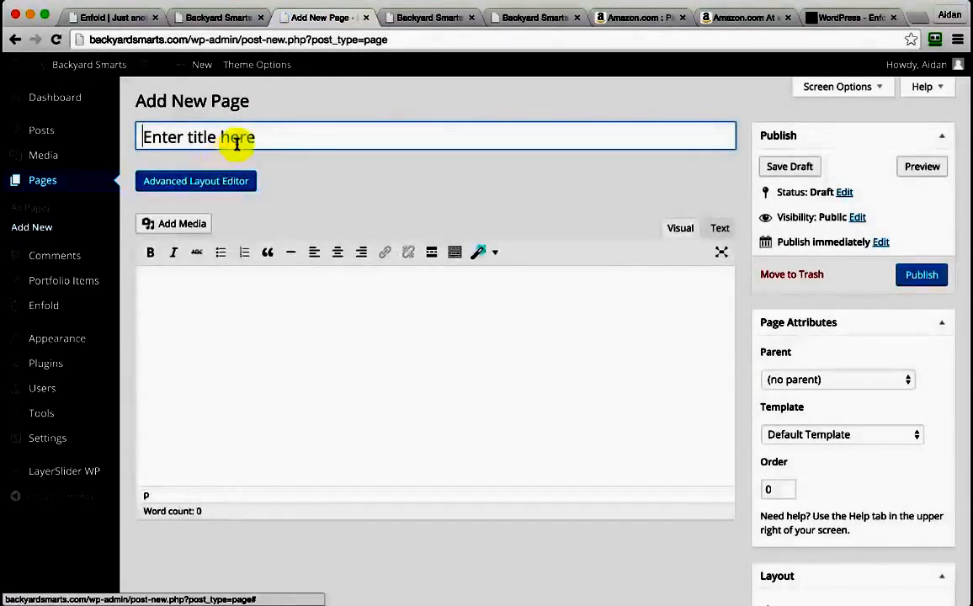
- Publish an About Us page with filler text 'asdadasd.' and check the live site's menu
{"action": "left_click", "coordinate": [236, 144]}
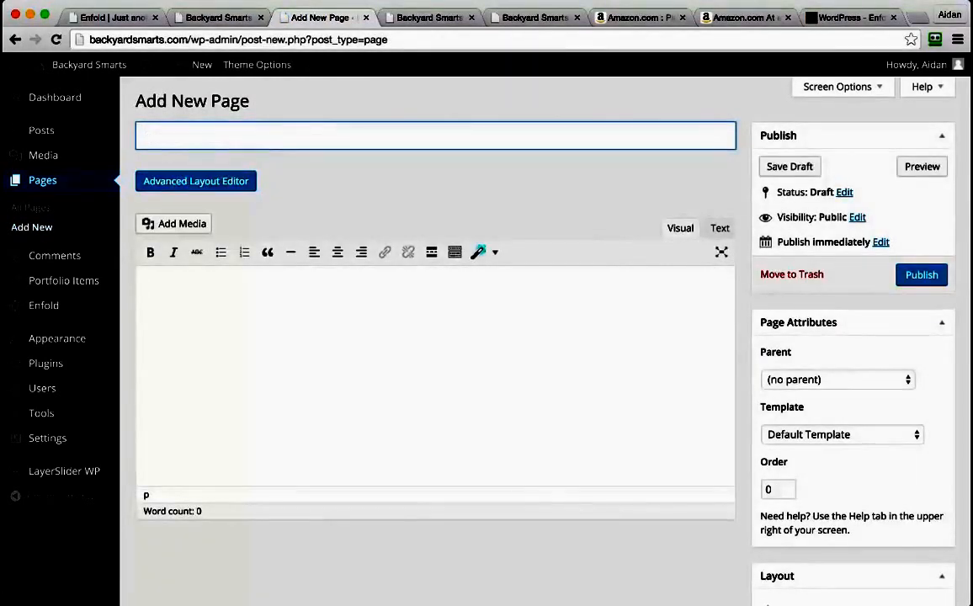
{"action": "type", "text": "About Us"}
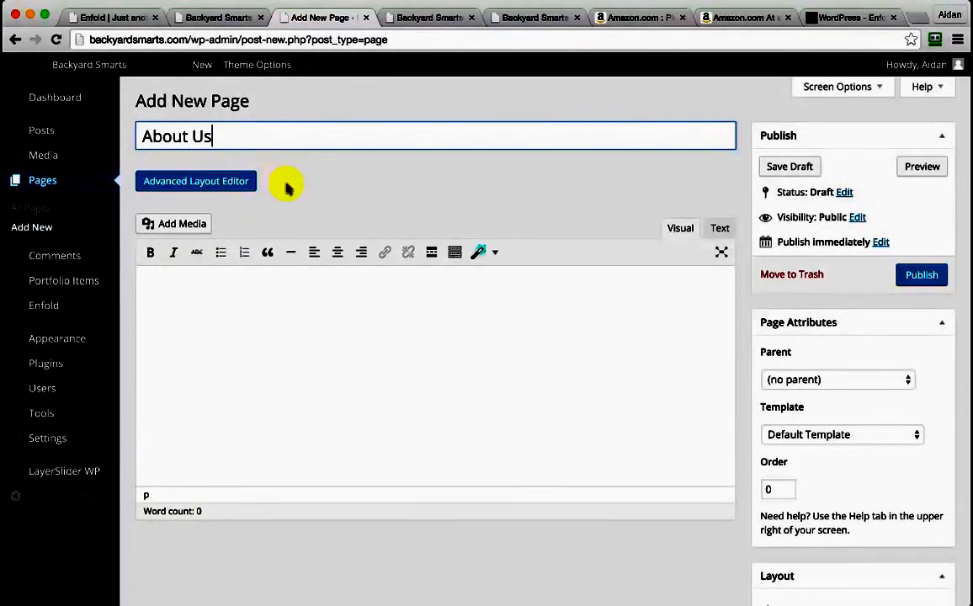
{"action": "left_click", "coordinate": [322, 369]}
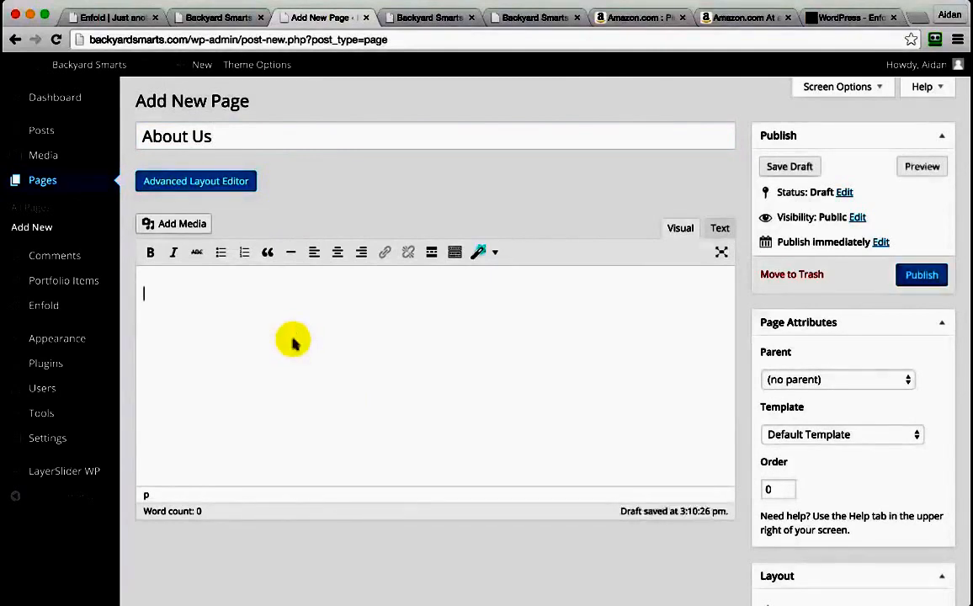
{"action": "type", "text": "asdadasd."}
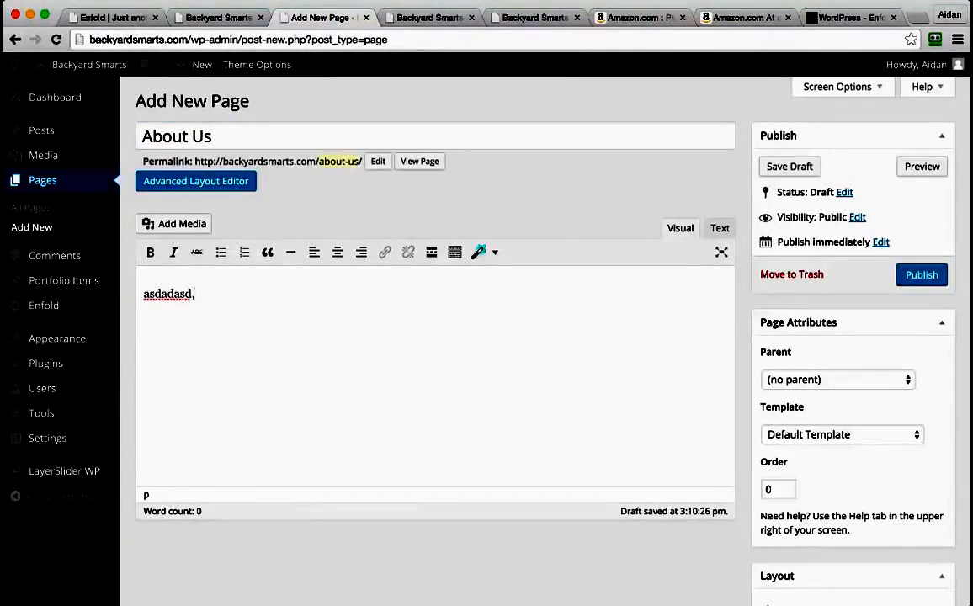
{"action": "left_click", "coordinate": [922, 275]}
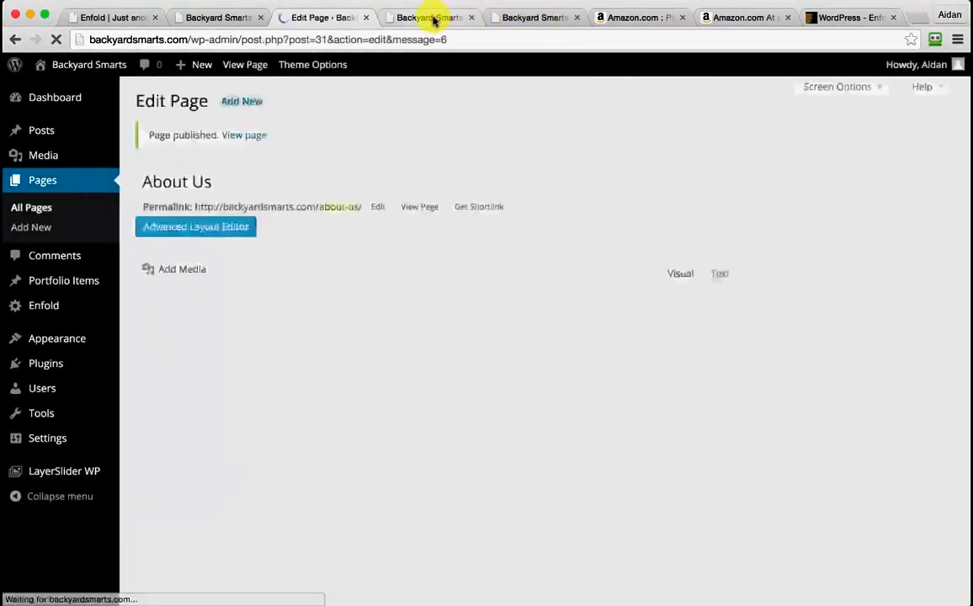
{"action": "left_click", "coordinate": [435, 19]}
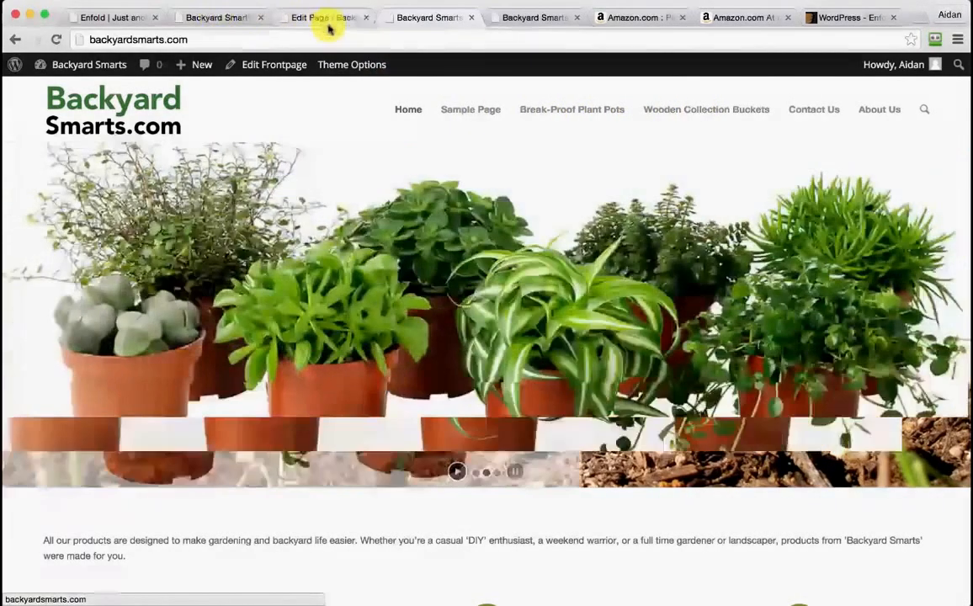
- Under Appearance > Menus, create an empty menu named TopRightMenu
{"action": "left_click", "coordinate": [328, 26]}
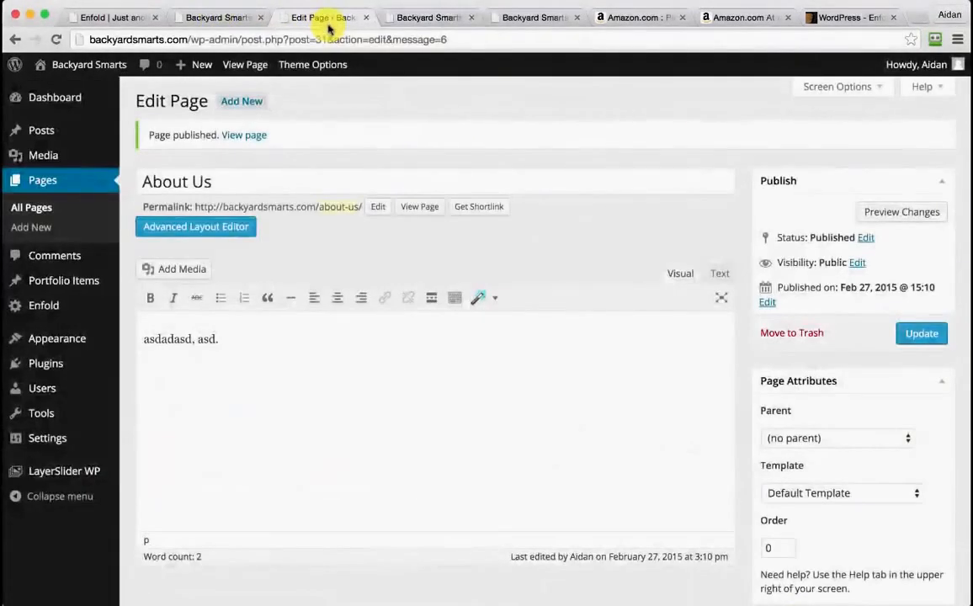
{"action": "mouse_move", "coordinate": [67, 336]}
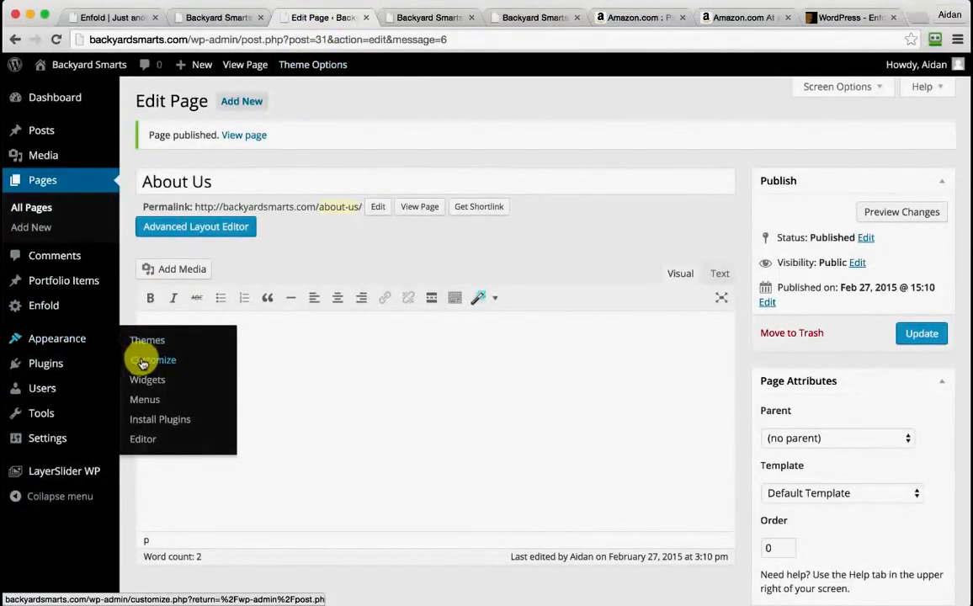
{"action": "left_click", "coordinate": [156, 404]}
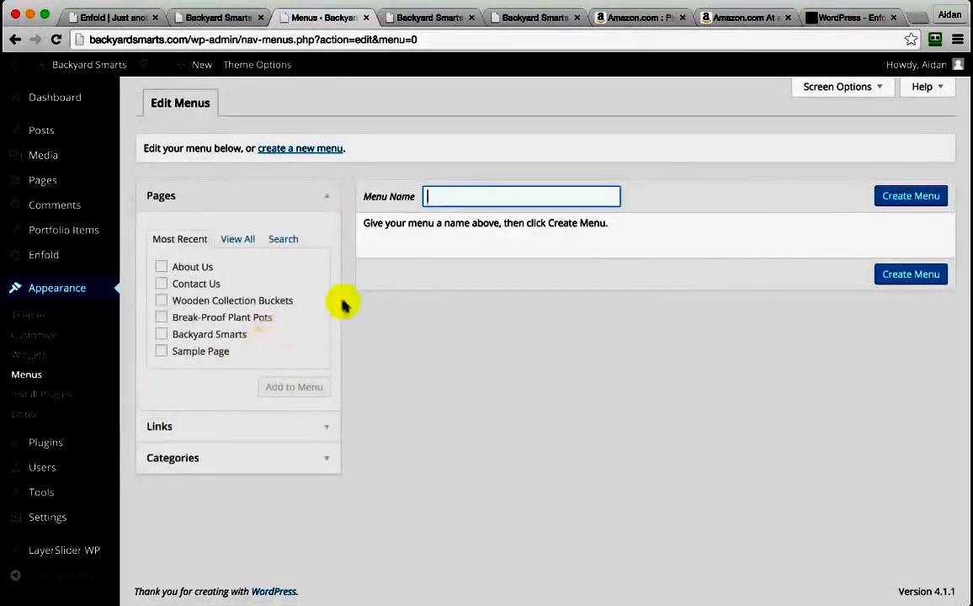
{"action": "type", "text": "M"}
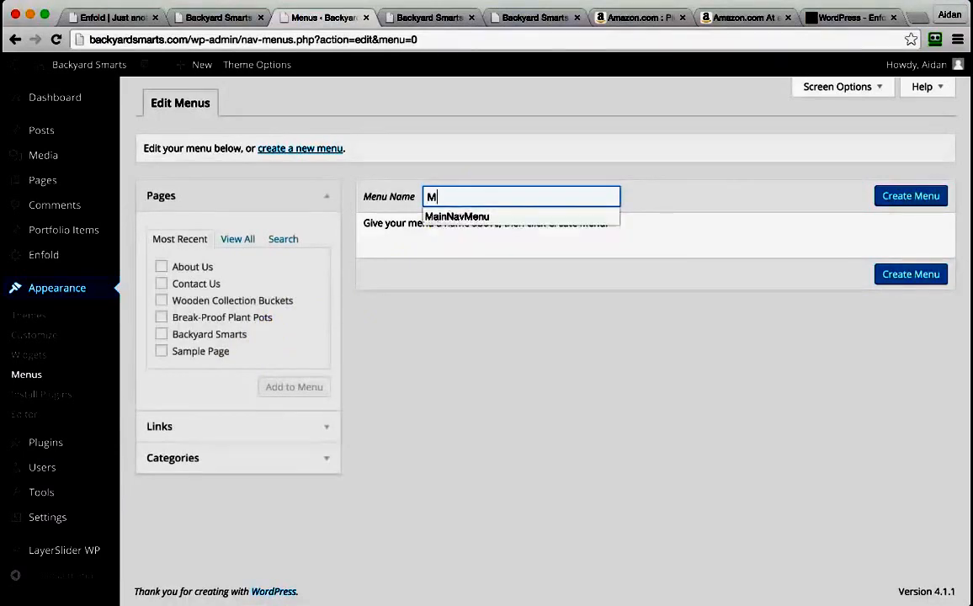
{"action": "type", "text": "ainMenu"}
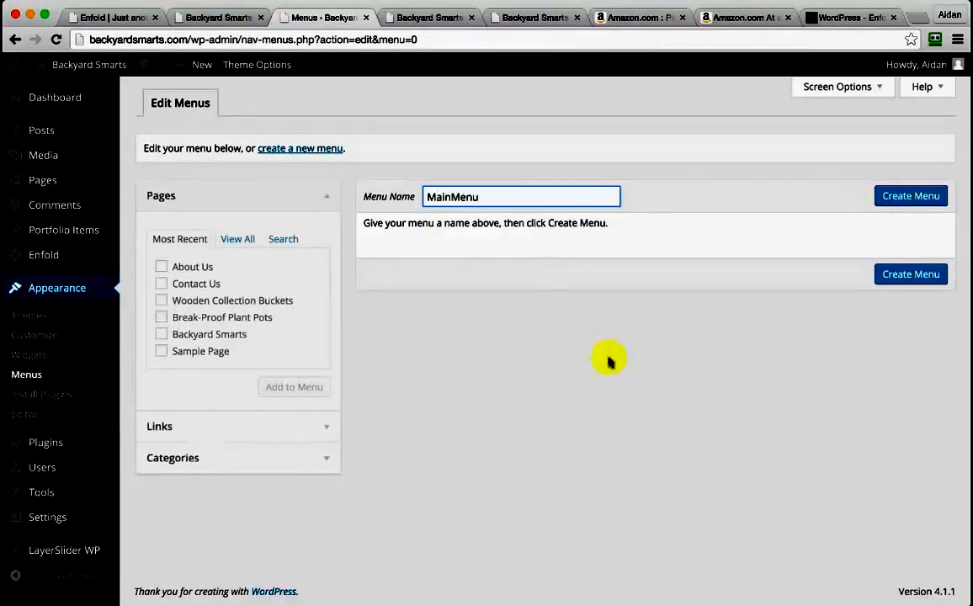
{"action": "left_click", "coordinate": [607, 354]}
{"action": "double_click", "coordinate": [436, 195]}
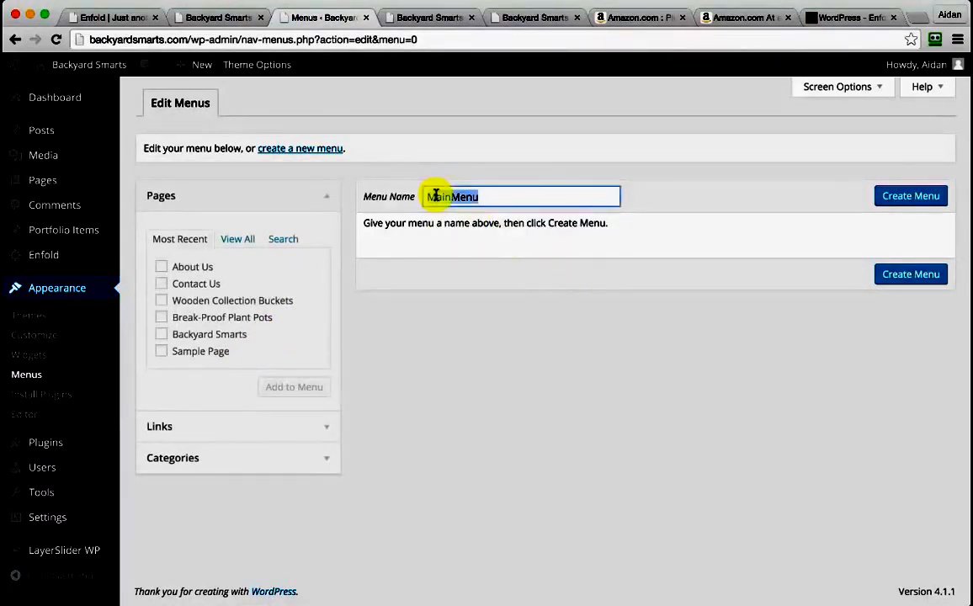
{"action": "type", "text": "TopRight"}
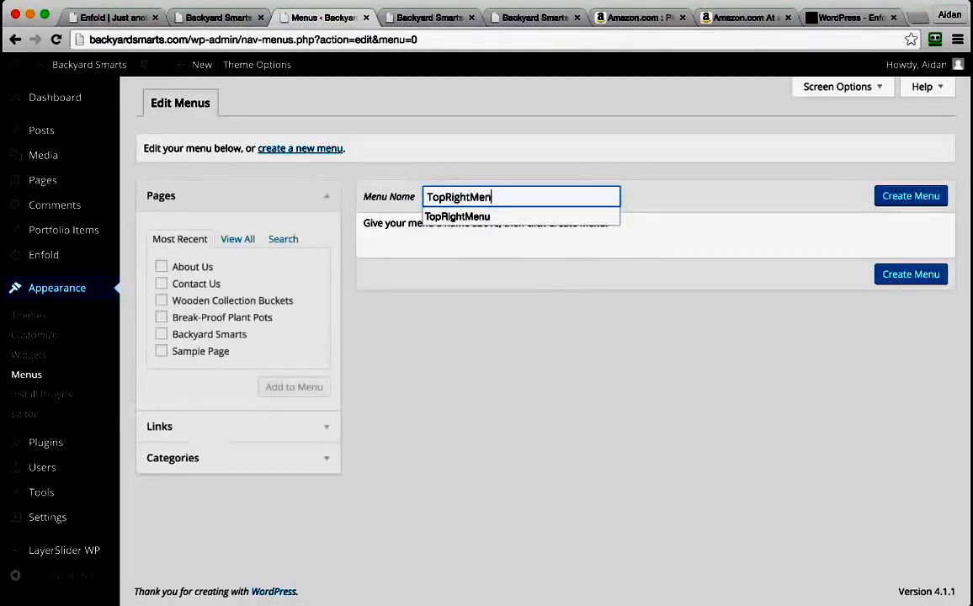
{"action": "type", "text": "Menu"}
{"action": "left_click", "coordinate": [716, 251]}
{"action": "left_click", "coordinate": [913, 196]}
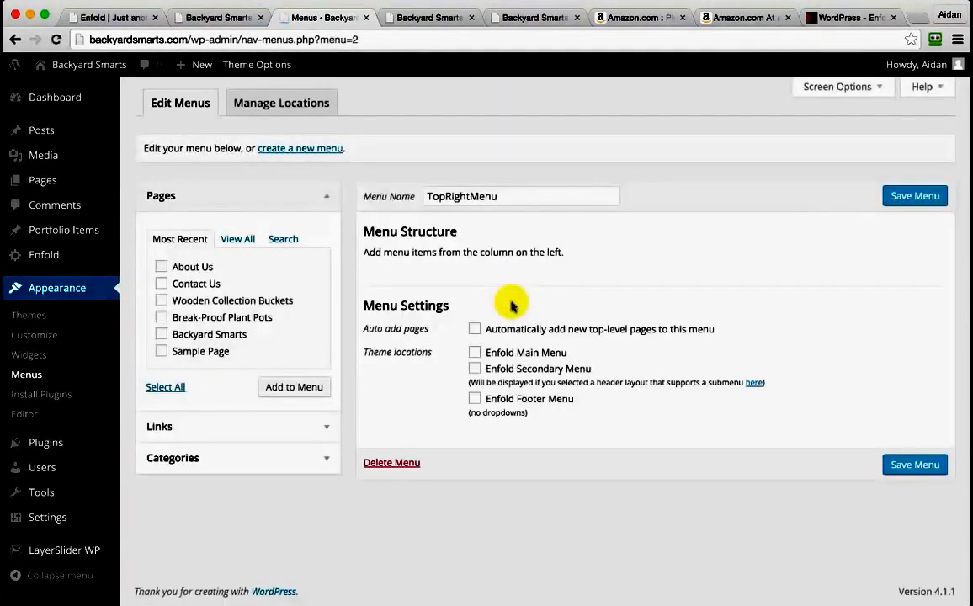
- Add Contact Us and a custom Products link to TopRightMenu
{"action": "left_click", "coordinate": [187, 285]}
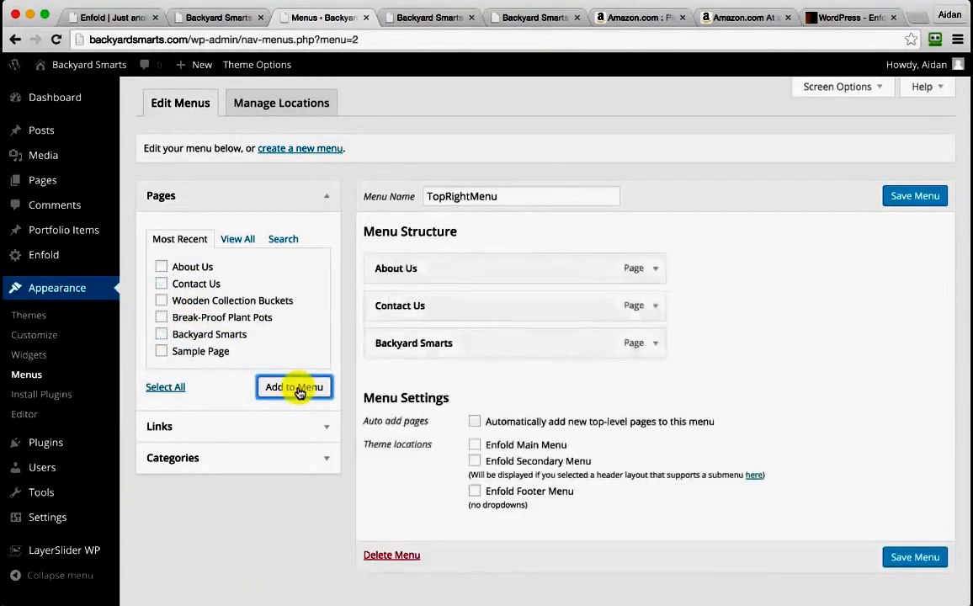
{"action": "left_click", "coordinate": [206, 427]}
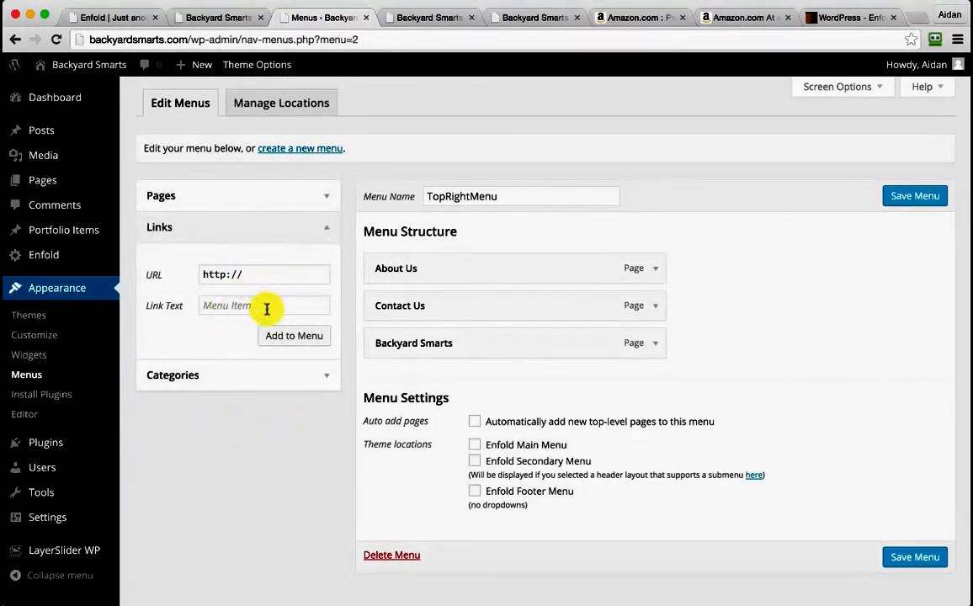
{"action": "left_click", "coordinate": [287, 268]}
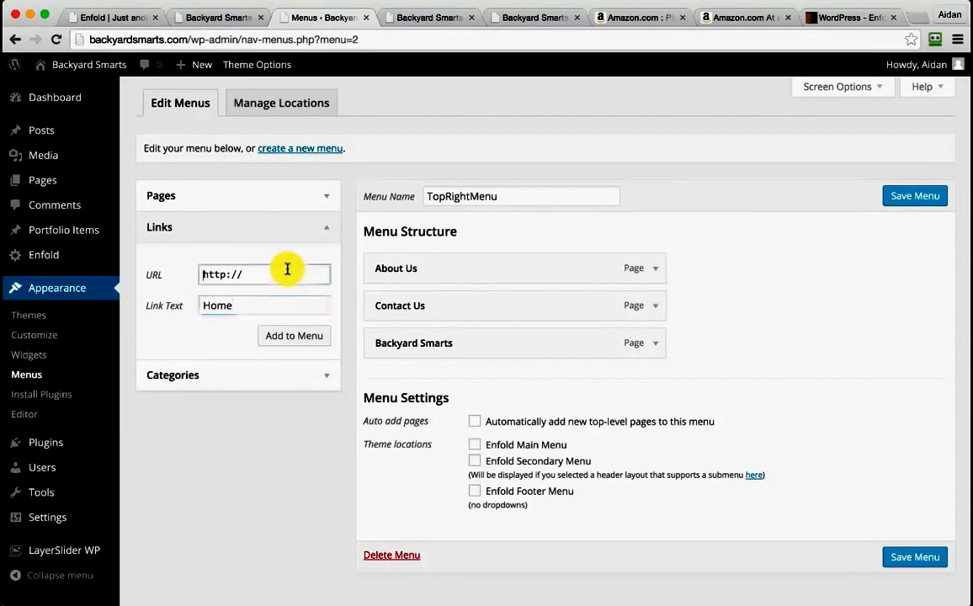
{"action": "double_click", "coordinate": [239, 304]}
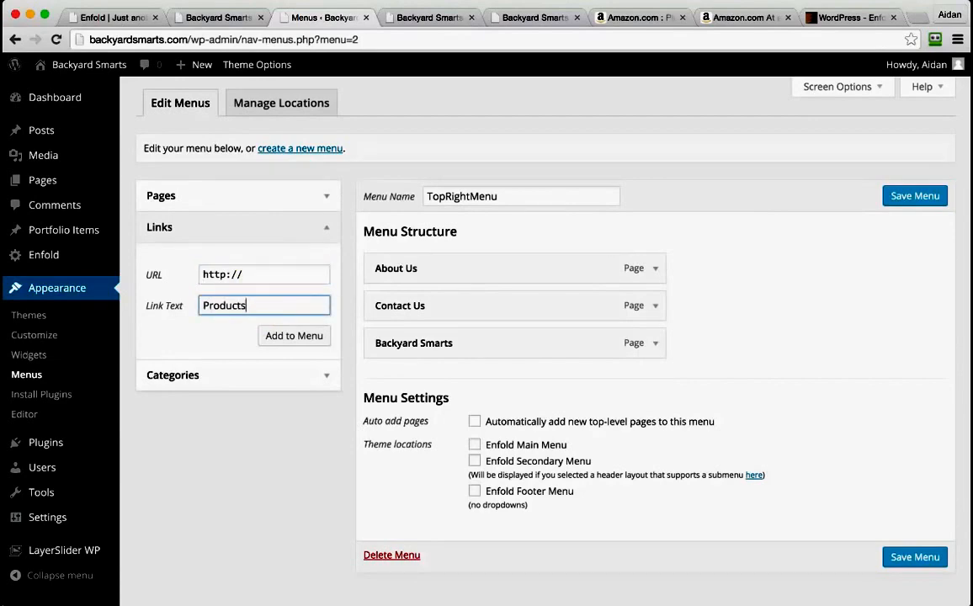
{"action": "left_click", "coordinate": [262, 268]}
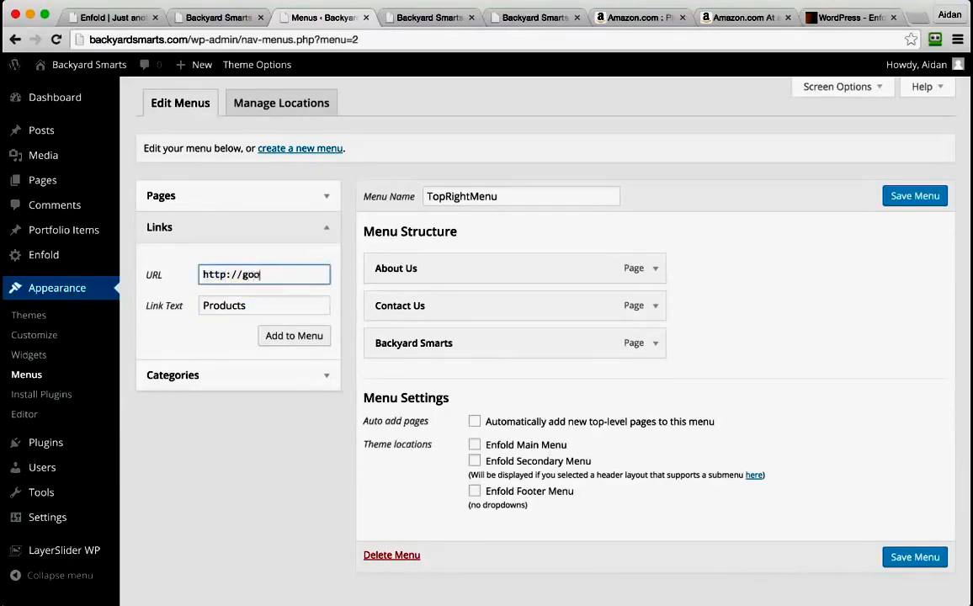
{"action": "left_click", "coordinate": [284, 338]}
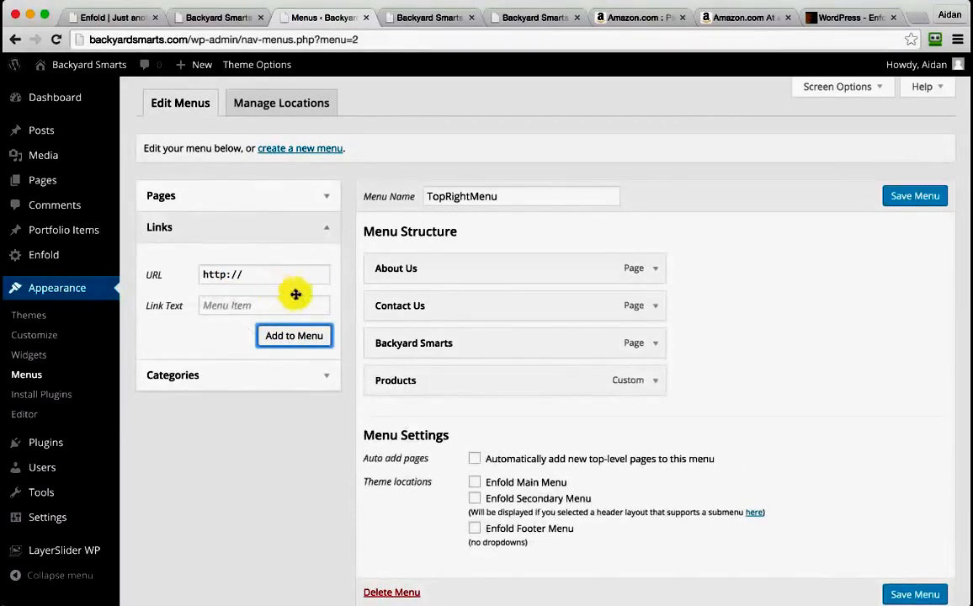
- Nest Wooden Collection Buckets and Break-Proof Plant Pots under the Products item
{"action": "left_click", "coordinate": [286, 199]}
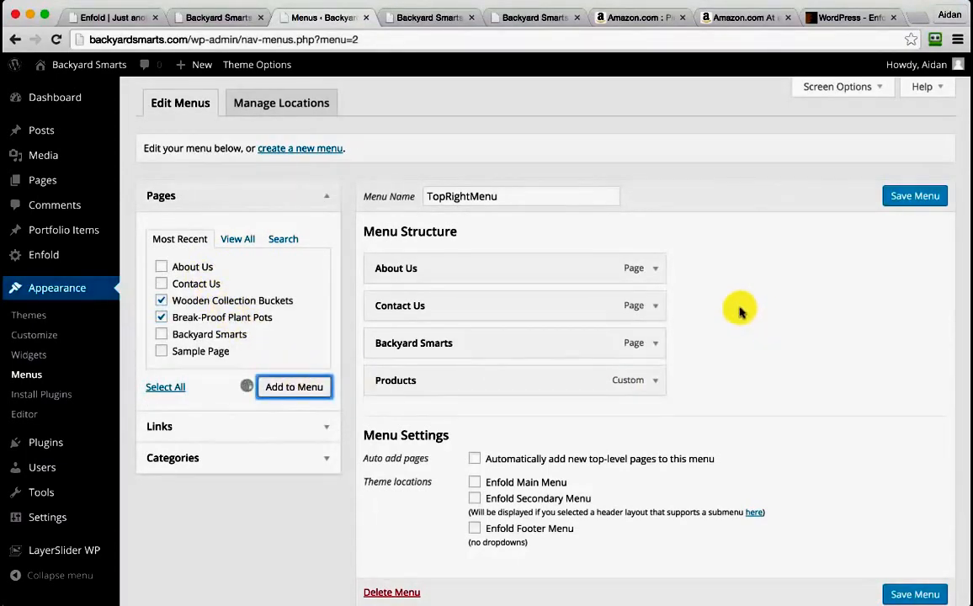
{"action": "mouse_move", "coordinate": [476, 408]}
{"action": "left_mouse_down"}
{"action": "mouse_move", "coordinate": [427, 389]}
{"action": "mouse_move", "coordinate": [485, 399]}
{"action": "left_mouse_up"}
{"action": "left_click_drag", "start_coordinate": [442, 461], "coordinate": [453, 417]}
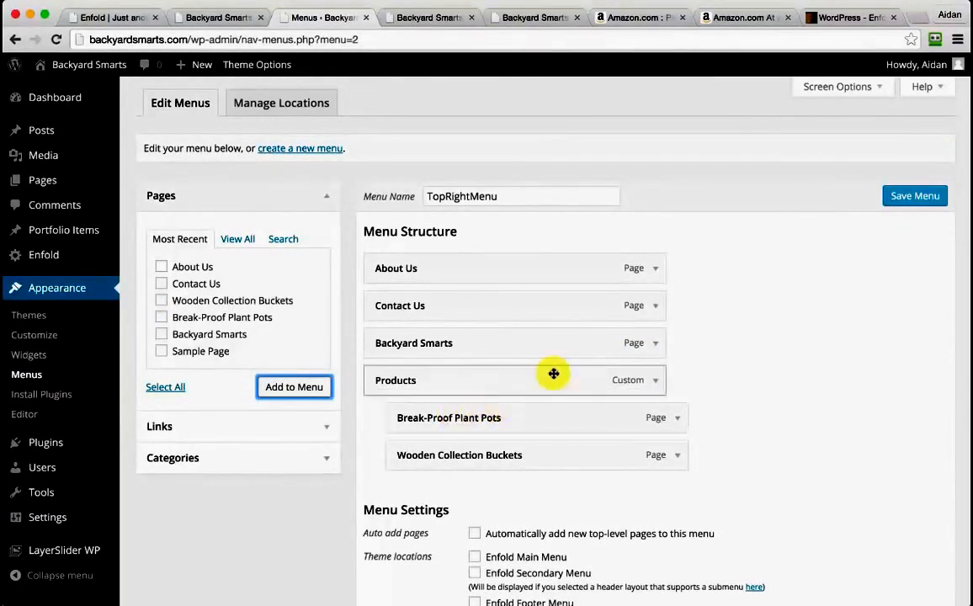
- Clear the Products menu item's link address
{"action": "left_click", "coordinate": [652, 384]}
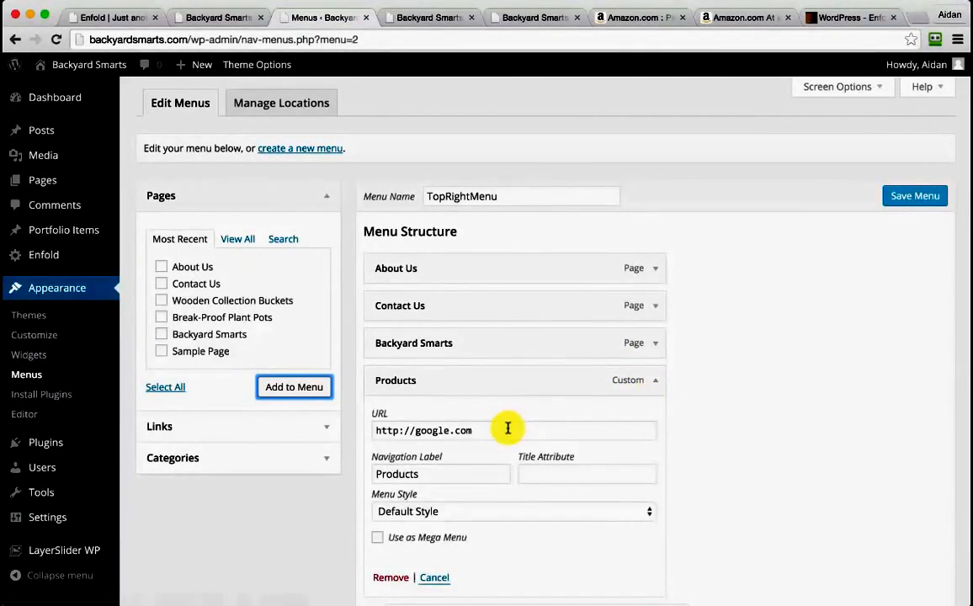
{"action": "double_click", "coordinate": [508, 430]}
{"action": "key", "text": "super+a"}
{"action": "key", "text": "BackSpace"}
{"action": "scroll", "coordinate": [685, 421], "scroll_direction": "down", "scroll_amount": 2}
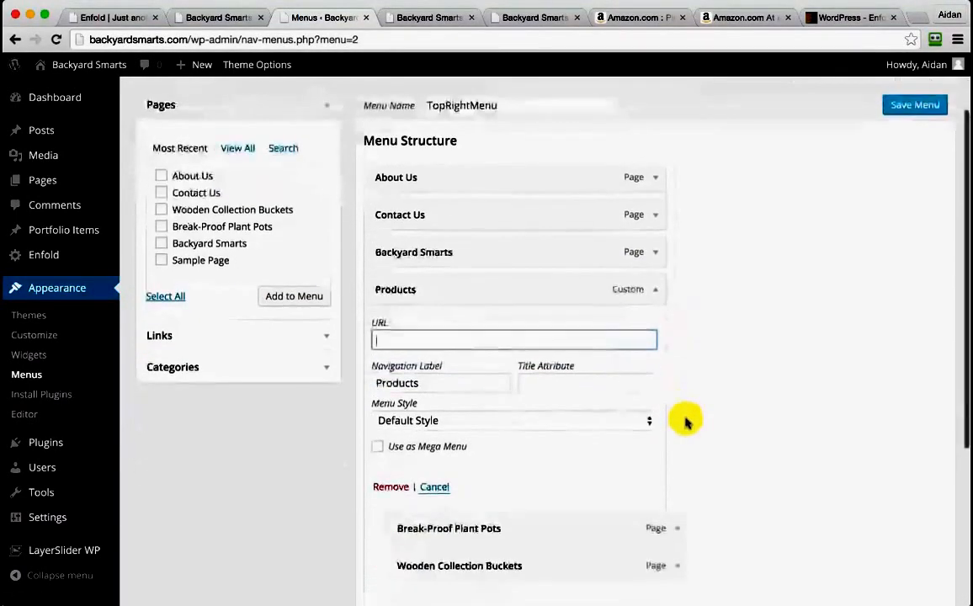
{"action": "left_click", "coordinate": [656, 289]}
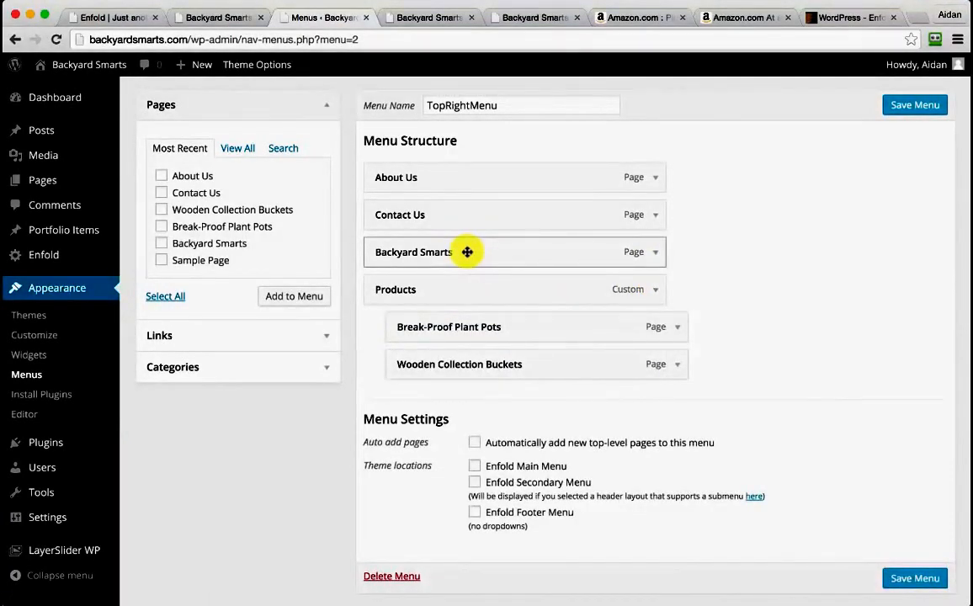
- Move Backyard Smarts to the top of the menu, with Products and its sub-items after it
{"action": "left_click", "coordinate": [656, 252]}
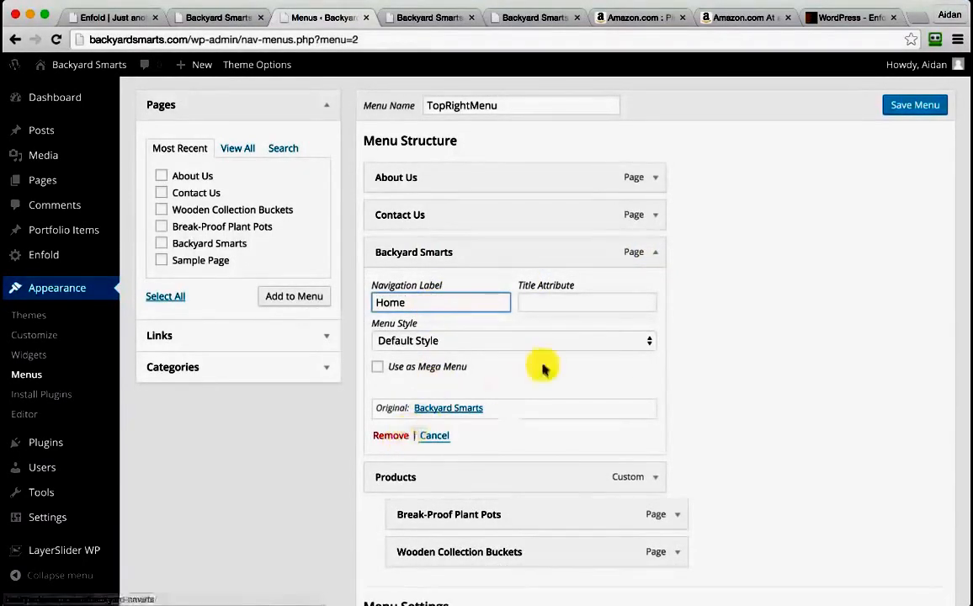
{"action": "left_click", "coordinate": [655, 252]}
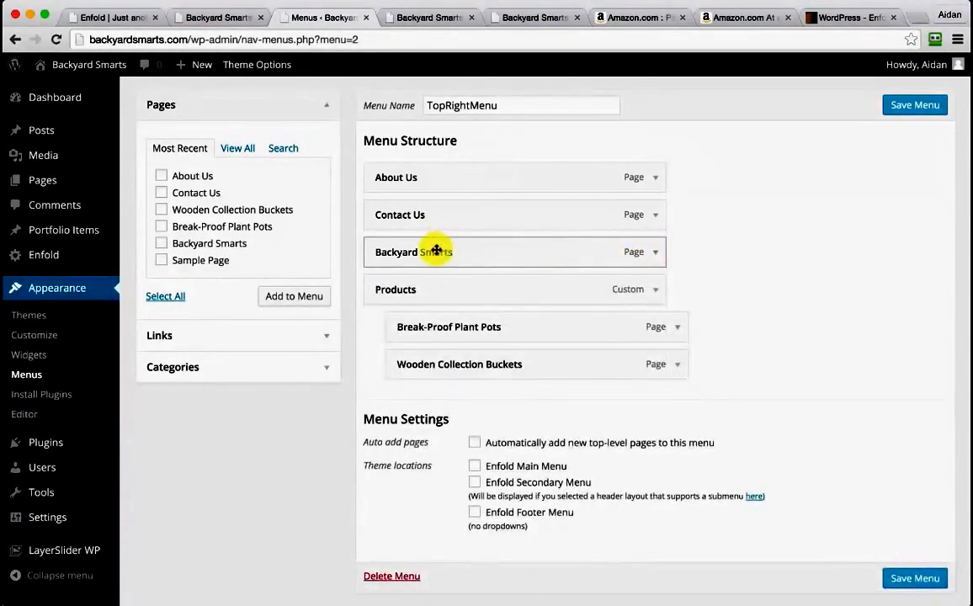
{"action": "left_click_drag", "start_coordinate": [435, 250], "coordinate": [434, 168]}
{"action": "mouse_move", "coordinate": [432, 275]}
{"action": "left_mouse_down"}
{"action": "mouse_move", "coordinate": [428, 251]}
{"action": "mouse_move", "coordinate": [433, 274]}
{"action": "left_mouse_up"}
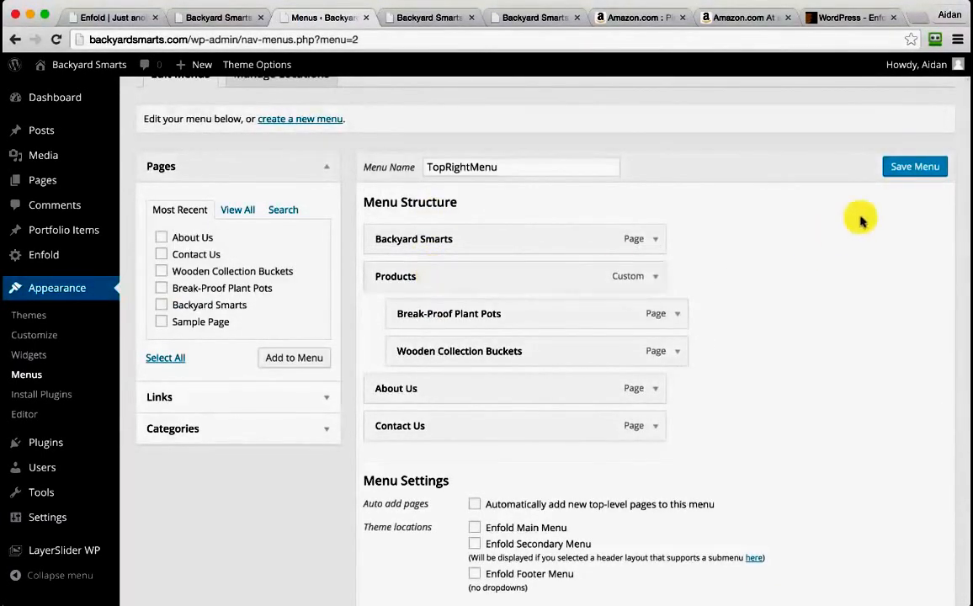
{"action": "scroll", "coordinate": [732, 378], "scroll_direction": "down", "scroll_amount": 3}
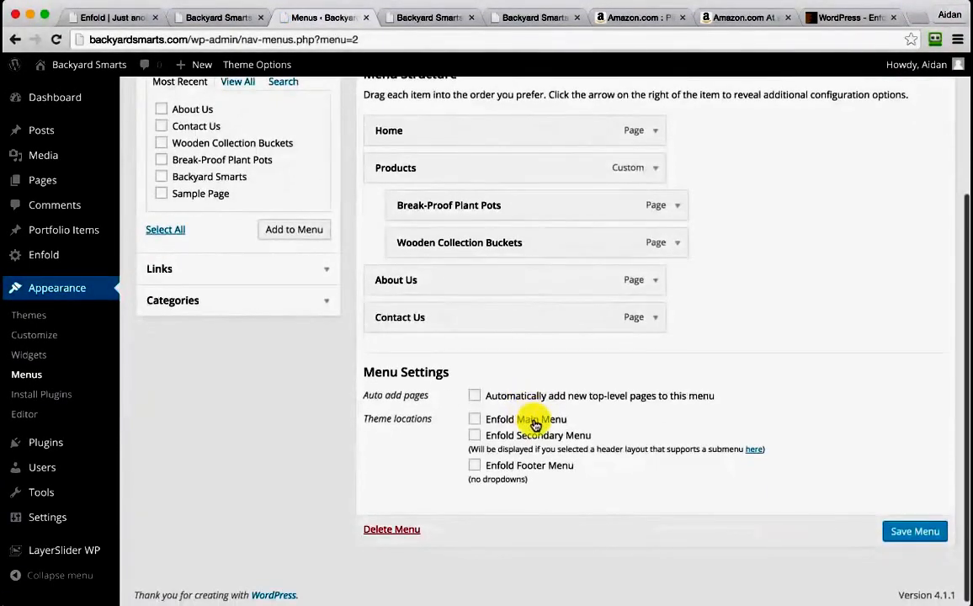
- Assign TopRightMenu to the Enfold Main Menu location, save, and view the live front page
{"action": "left_click", "coordinate": [530, 420]}
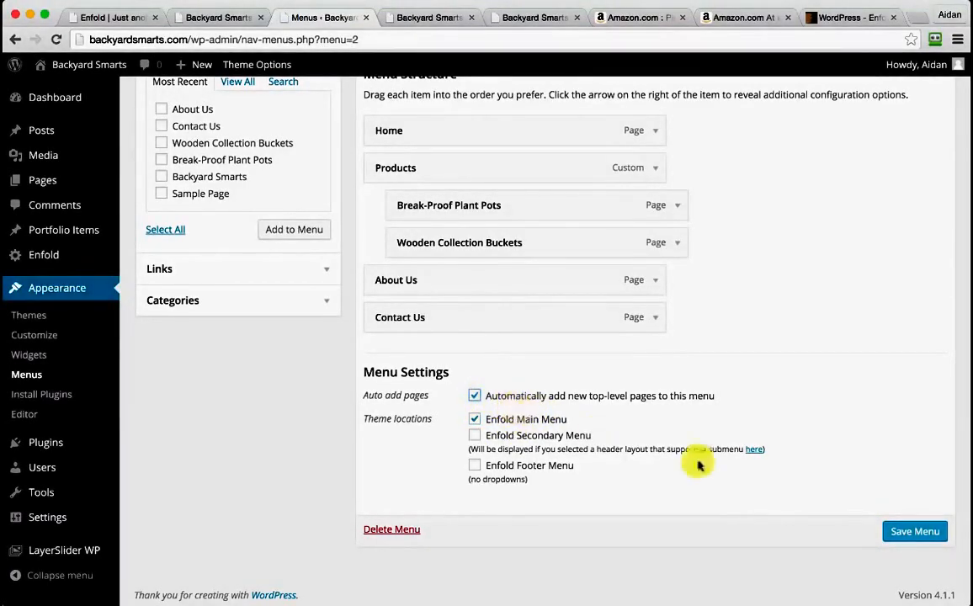
{"action": "left_click", "coordinate": [913, 532]}
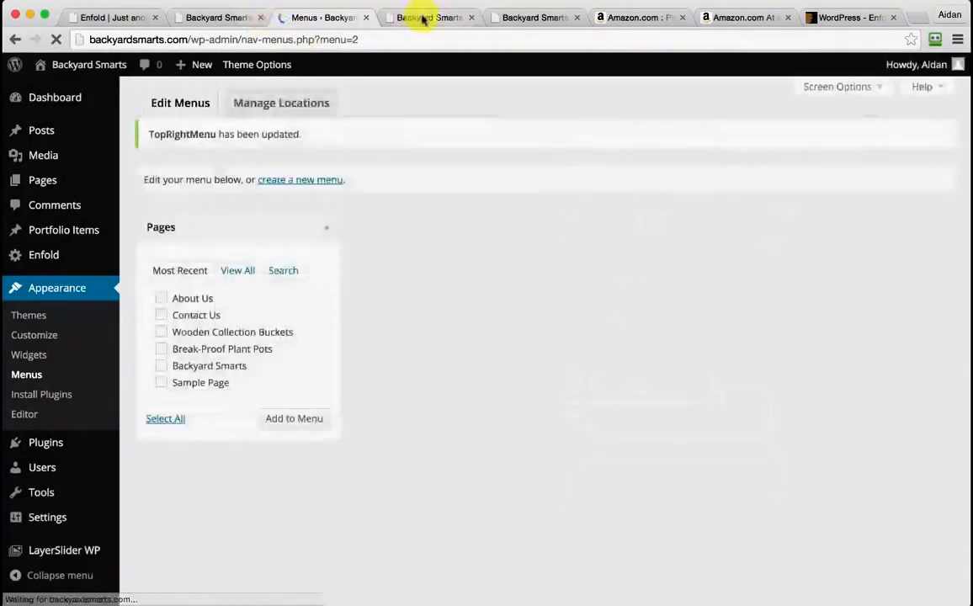
{"action": "left_click", "coordinate": [427, 20]}
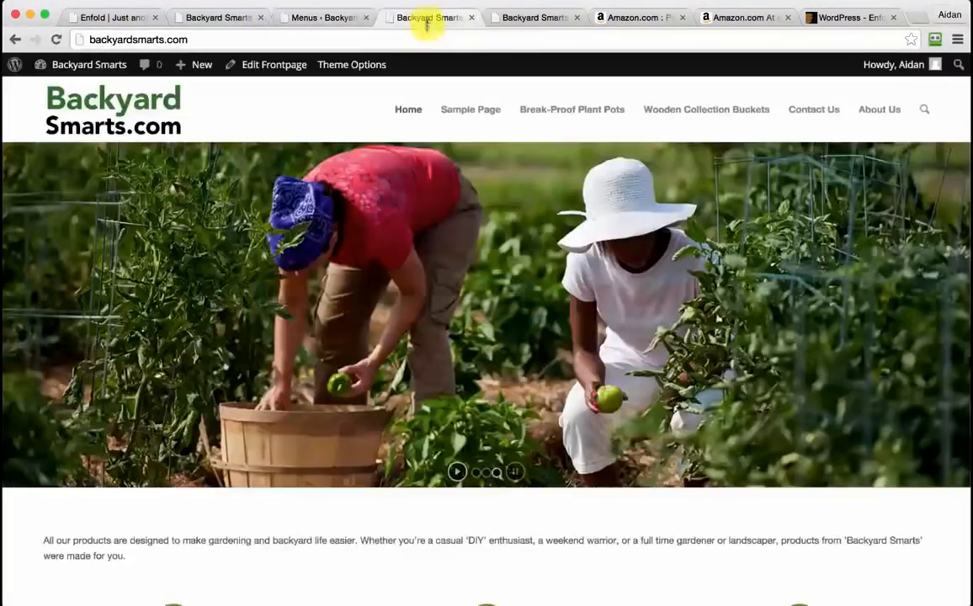
- Reload the front page and verify the Home, Products, About Us, Contact Us menu and its Products dropdown
{"action": "left_click", "coordinate": [432, 35]}
{"action": "key", "text": "Return"}
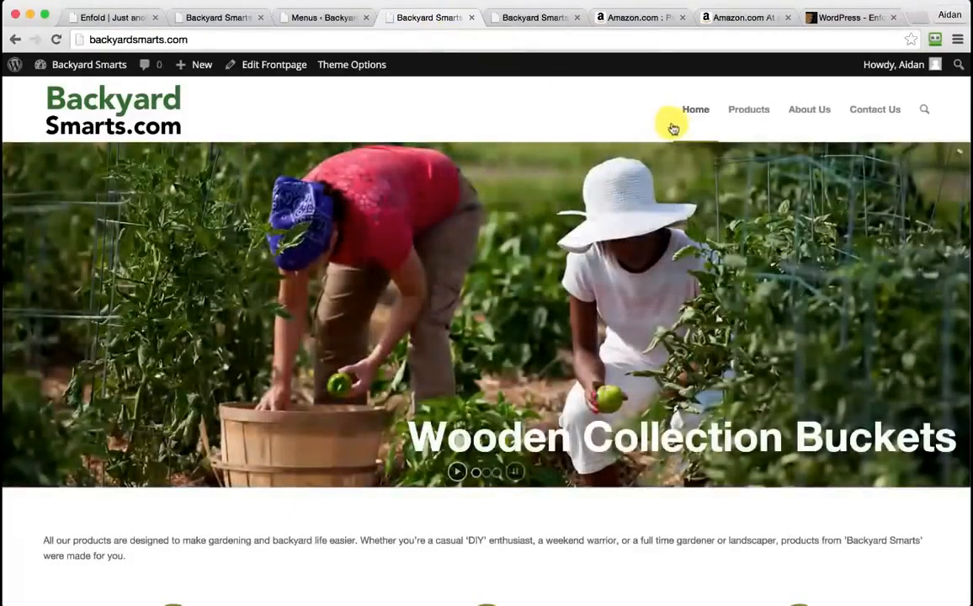
{"action": "mouse_move", "coordinate": [746, 113]}
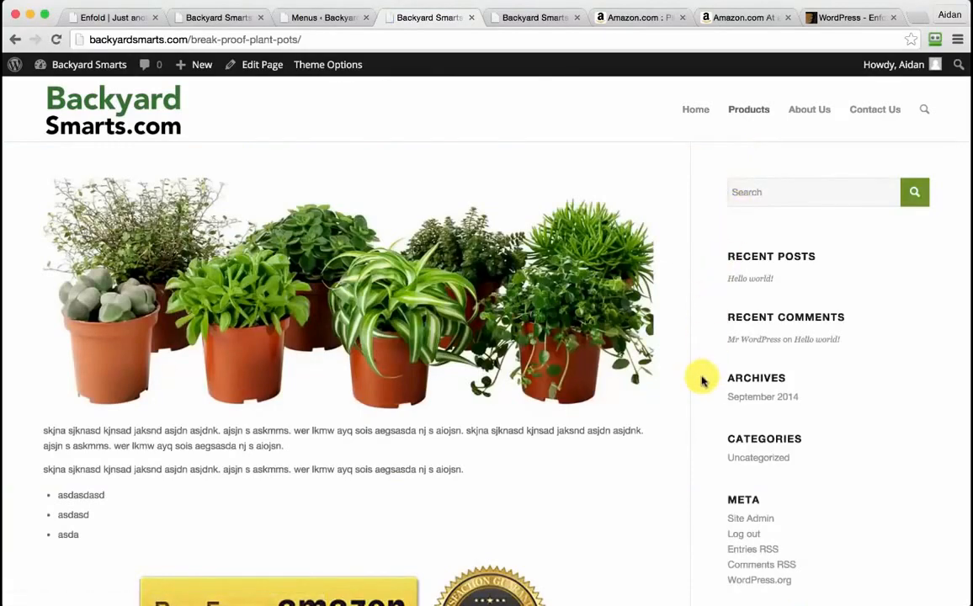
{"action": "scroll", "coordinate": [703, 381], "scroll_direction": "down", "scroll_amount": 3}
{"action": "scroll", "coordinate": [703, 380], "scroll_direction": "up", "scroll_amount": 2}
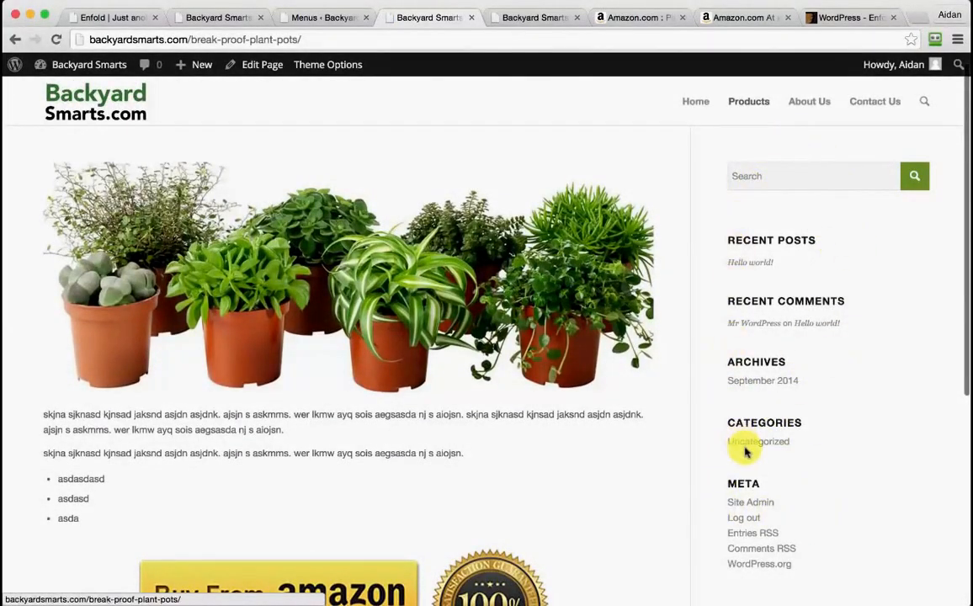
{"action": "left_click", "coordinate": [328, 19]}
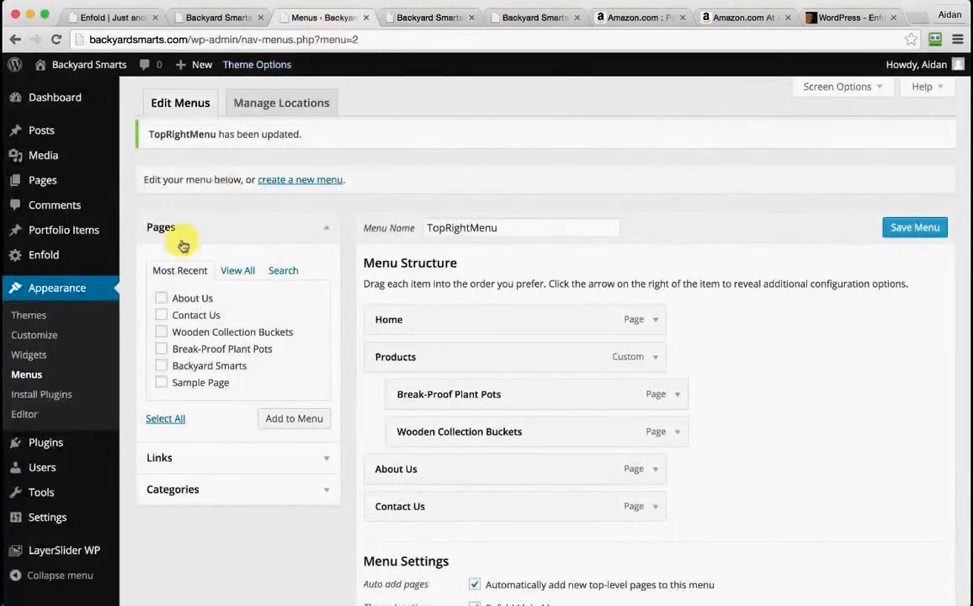
- Remove the Meta and Categories widgets from the Displayed Everywhere sidebar
{"action": "left_click", "coordinate": [34, 356]}
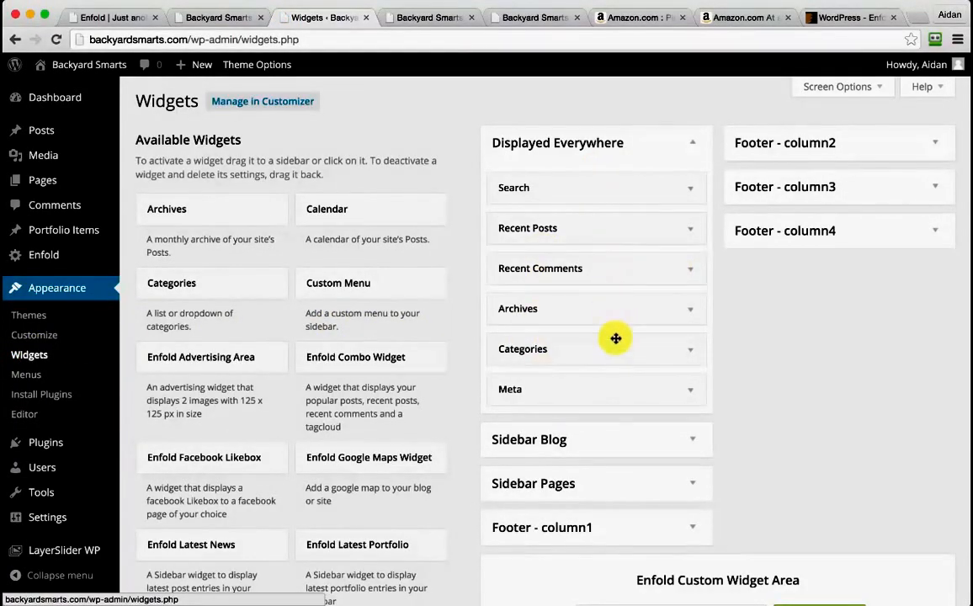
{"action": "left_click_drag", "start_coordinate": [614, 383], "coordinate": [352, 383]}
{"action": "left_click_drag", "start_coordinate": [573, 341], "coordinate": [330, 380]}
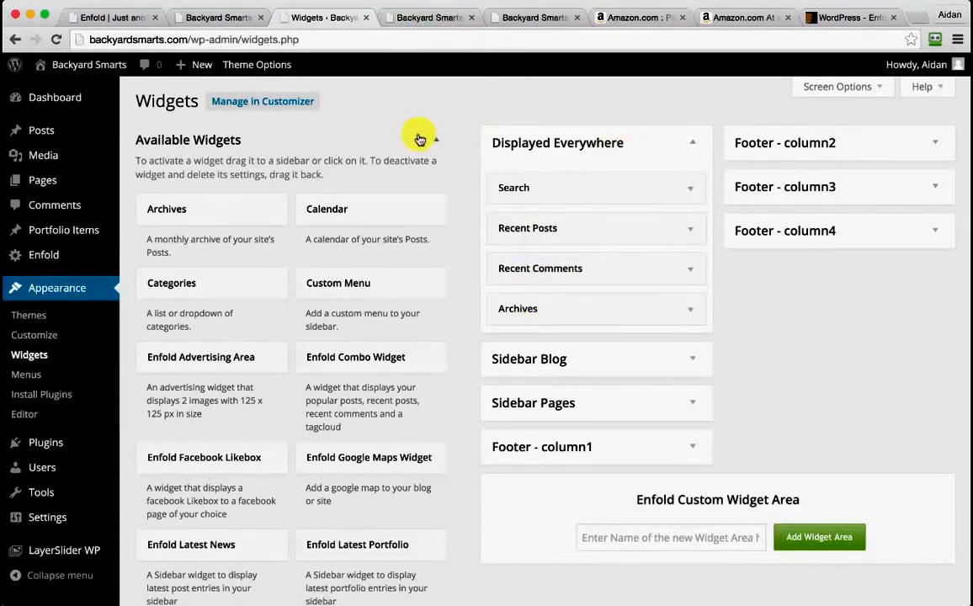
- Add a Text widget titled About Us with placeholder body text to Footer - column1
{"action": "left_click", "coordinate": [694, 447]}
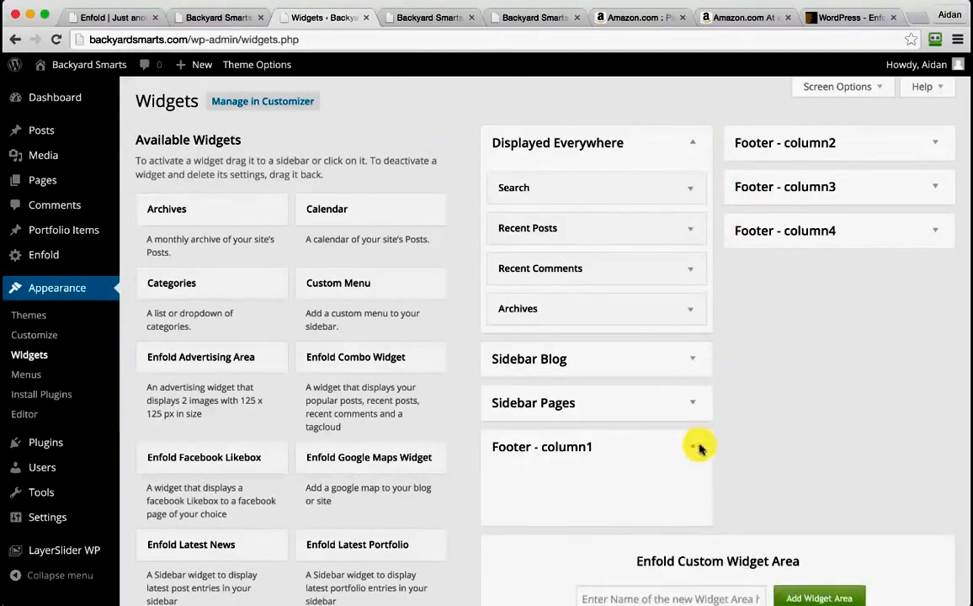
{"action": "scroll", "coordinate": [760, 412], "scroll_direction": "down", "scroll_amount": 5}
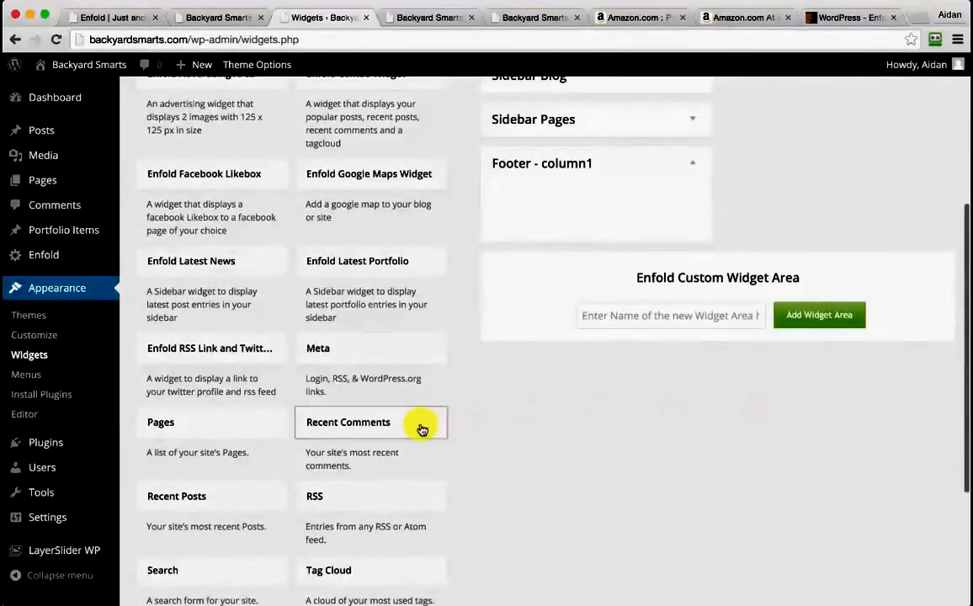
{"action": "scroll", "coordinate": [419, 426], "scroll_direction": "down", "scroll_amount": 2}
{"action": "left_click_drag", "start_coordinate": [180, 516], "coordinate": [554, 109]}
{"action": "scroll", "coordinate": [573, 416], "scroll_direction": "up", "scroll_amount": 3}
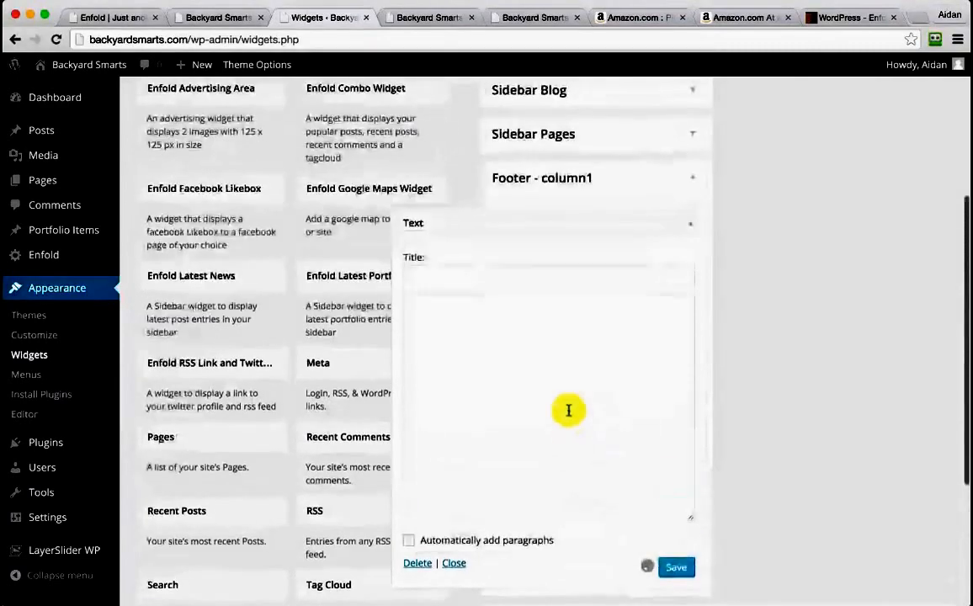
{"action": "left_click", "coordinate": [463, 274]}
{"action": "type", "text": "About Us"}
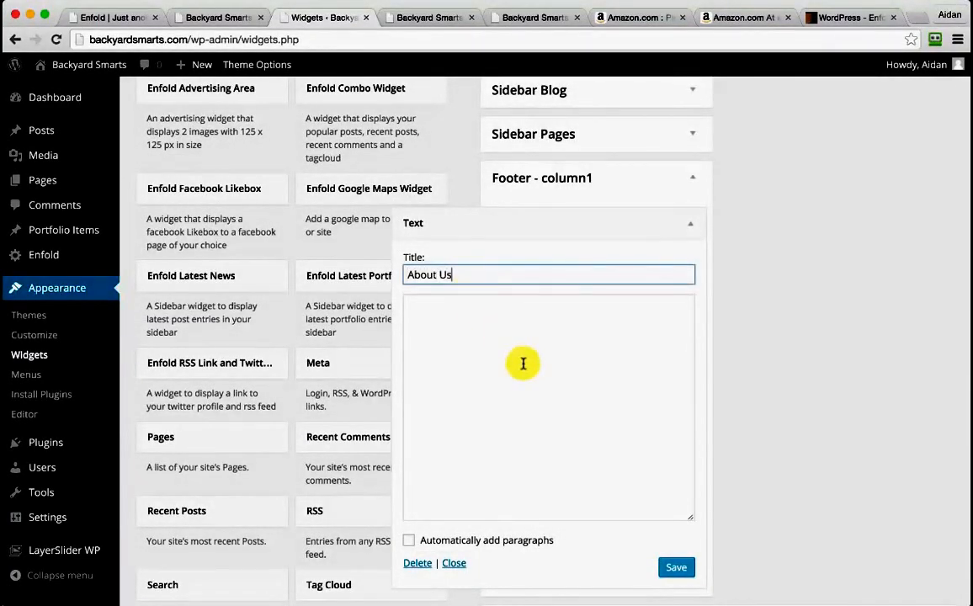
{"action": "left_click", "coordinate": [523, 364]}
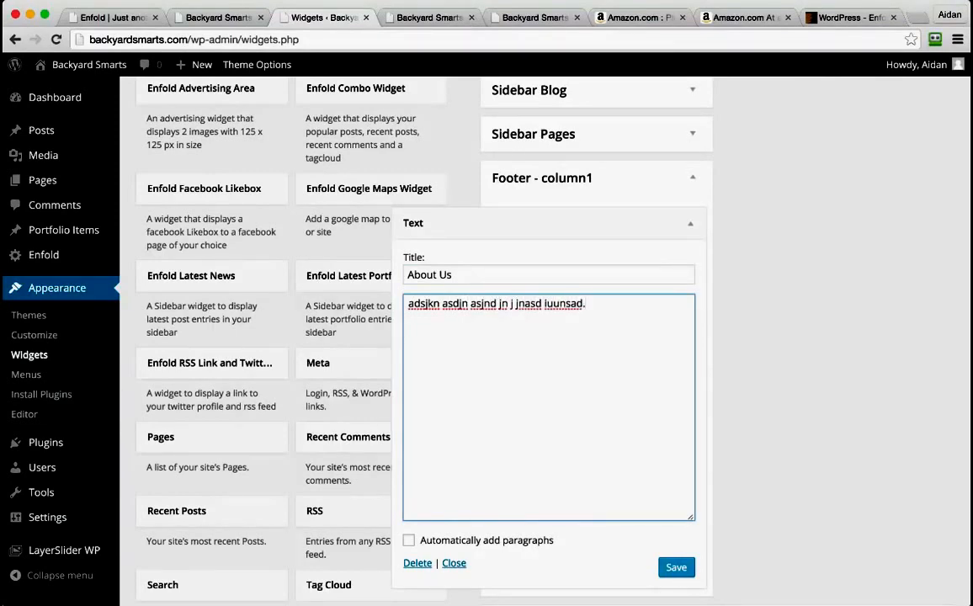
{"action": "key", "text": "ctrl+a"}
{"action": "key", "text": "Right"}
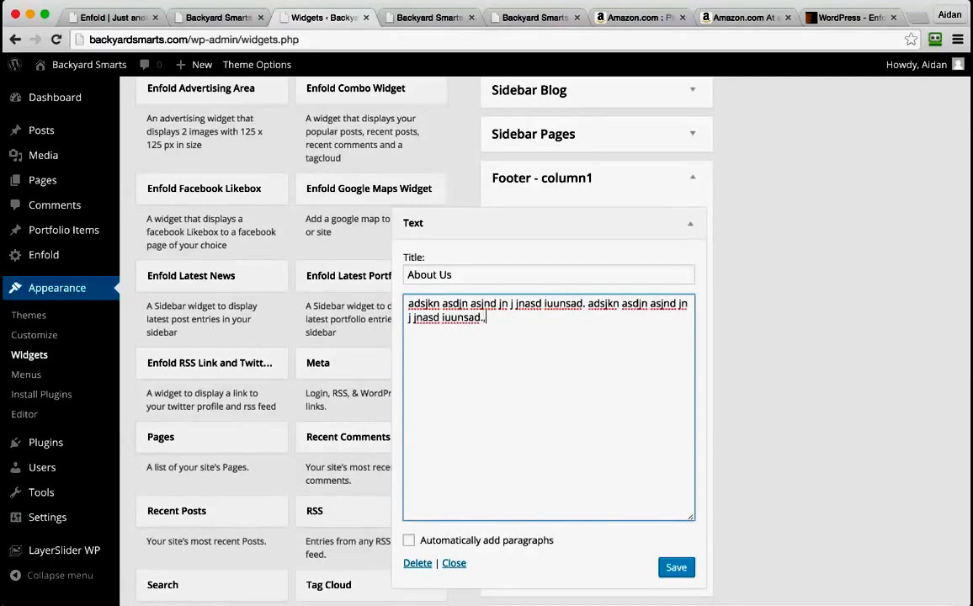
- Save the About Us text widget and collapse it
{"action": "left_click", "coordinate": [678, 570]}
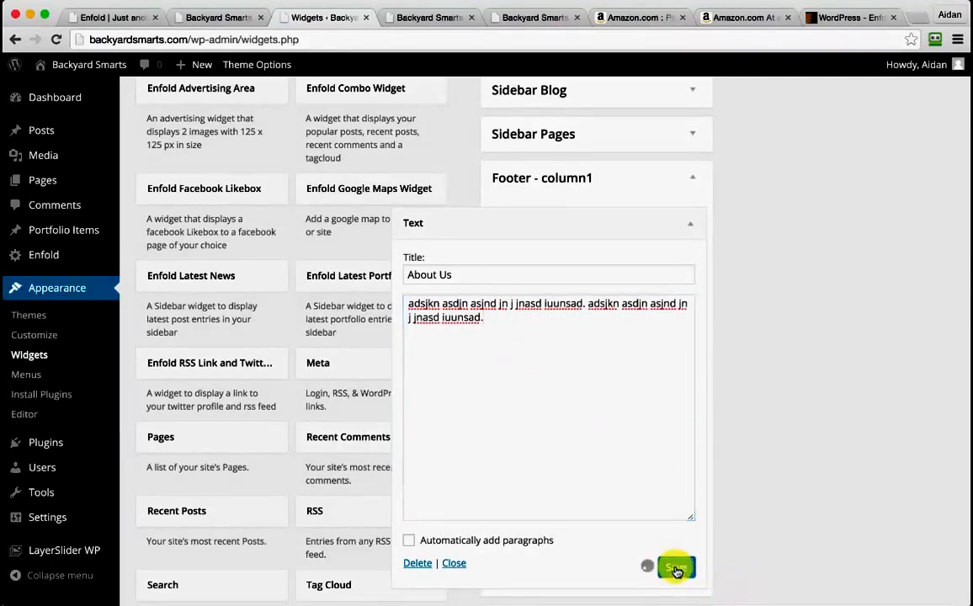
{"action": "left_click", "coordinate": [692, 224]}
{"action": "scroll", "coordinate": [724, 244], "scroll_direction": "up", "scroll_amount": 5}
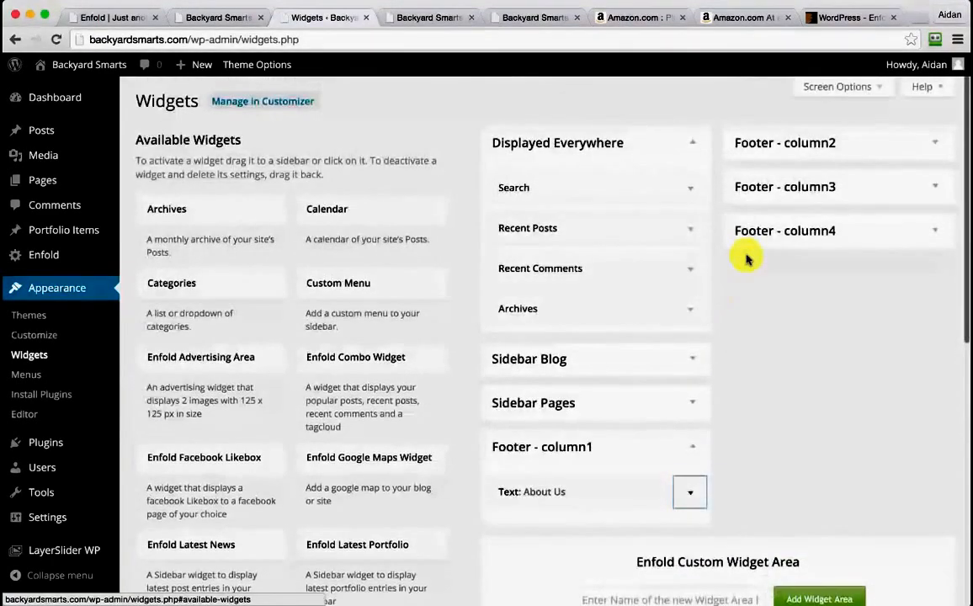
- Try a Custom Menu widget showing TopRightMenu in Footer - column2, then remove it again
{"action": "left_click", "coordinate": [937, 143]}
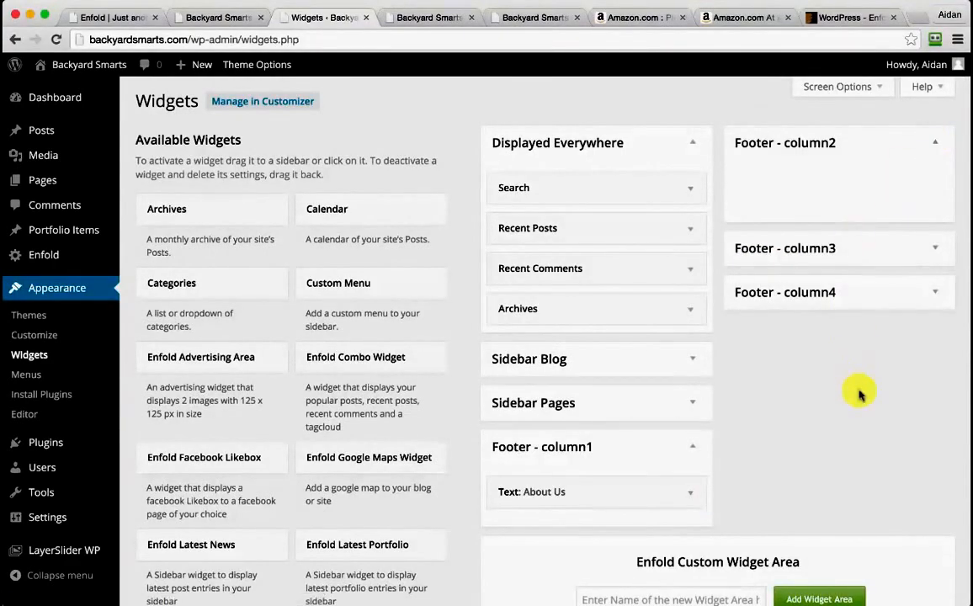
{"action": "scroll", "coordinate": [860, 391], "scroll_direction": "down", "scroll_amount": 2}
{"action": "scroll", "coordinate": [860, 394], "scroll_direction": "up", "scroll_amount": 3}
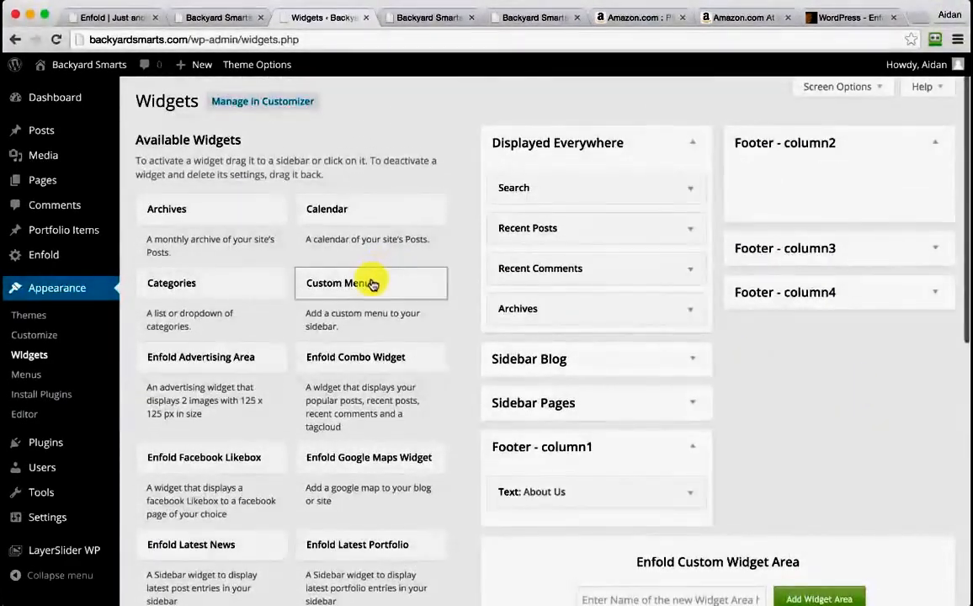
{"action": "left_click_drag", "start_coordinate": [372, 284], "coordinate": [798, 180]}
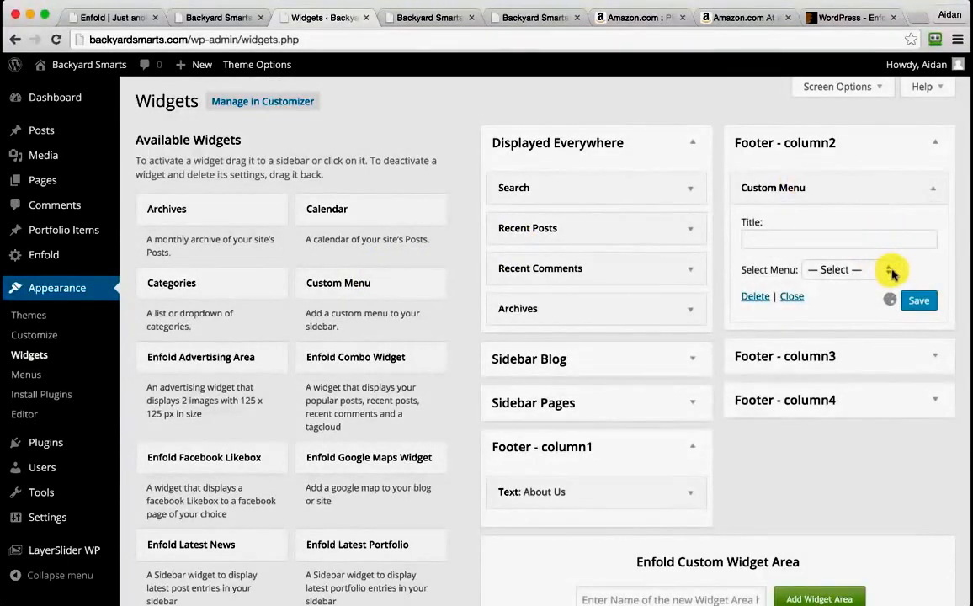
{"action": "left_click", "coordinate": [891, 271]}
{"action": "left_click", "coordinate": [853, 284]}
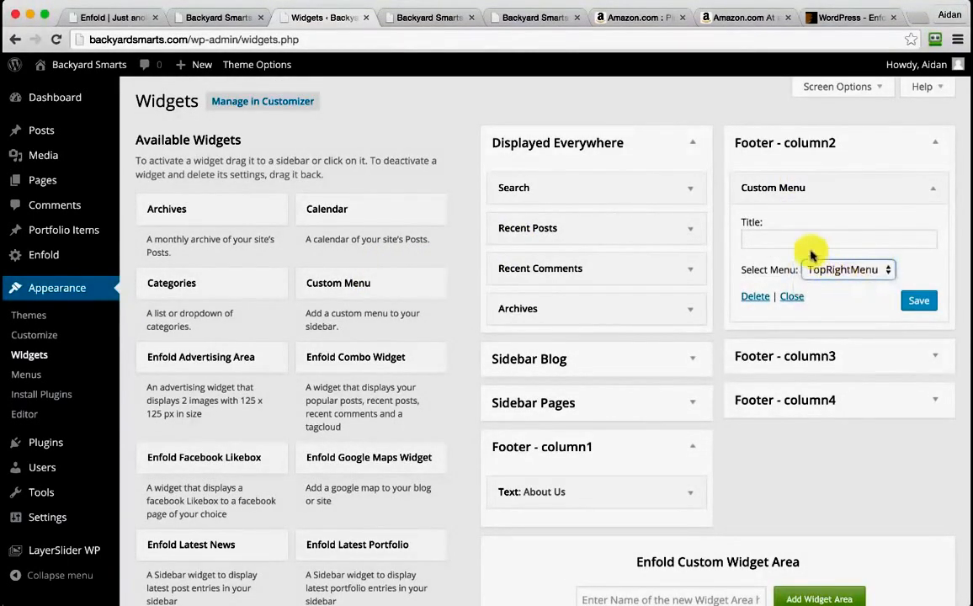
{"action": "left_click", "coordinate": [801, 236]}
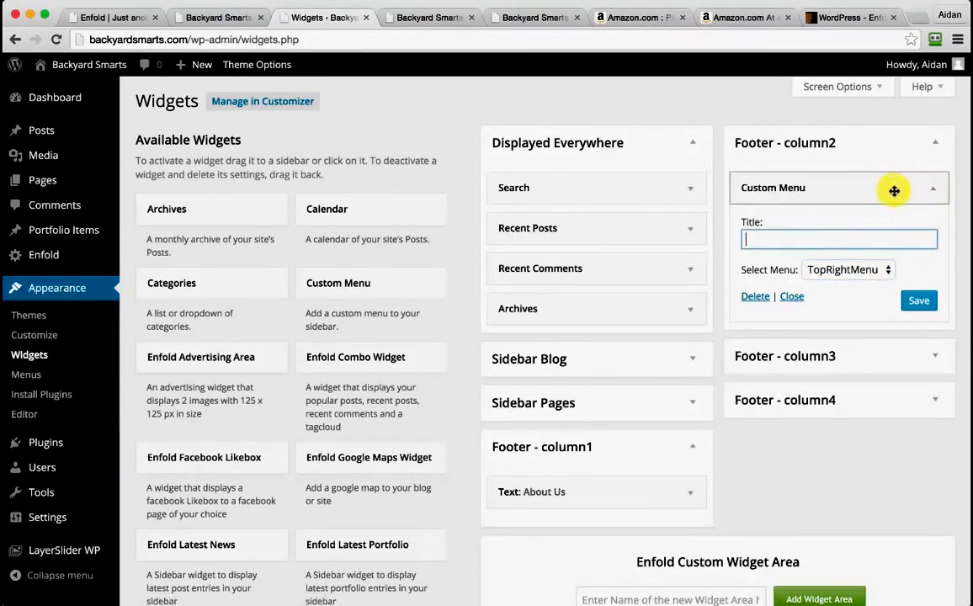
{"action": "left_click_drag", "start_coordinate": [888, 191], "coordinate": [333, 282]}
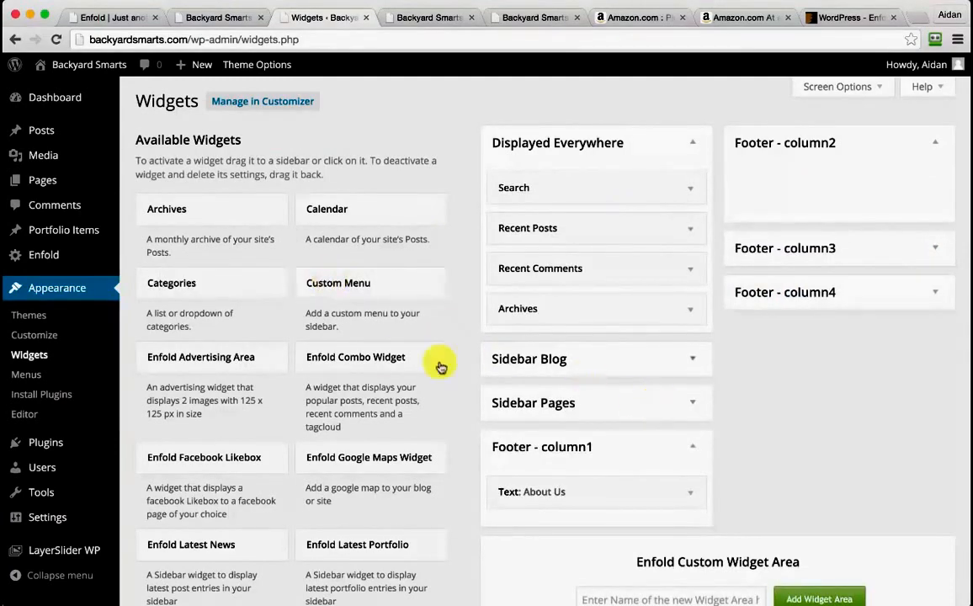
{"action": "left_click", "coordinate": [39, 379], "text": "super"}
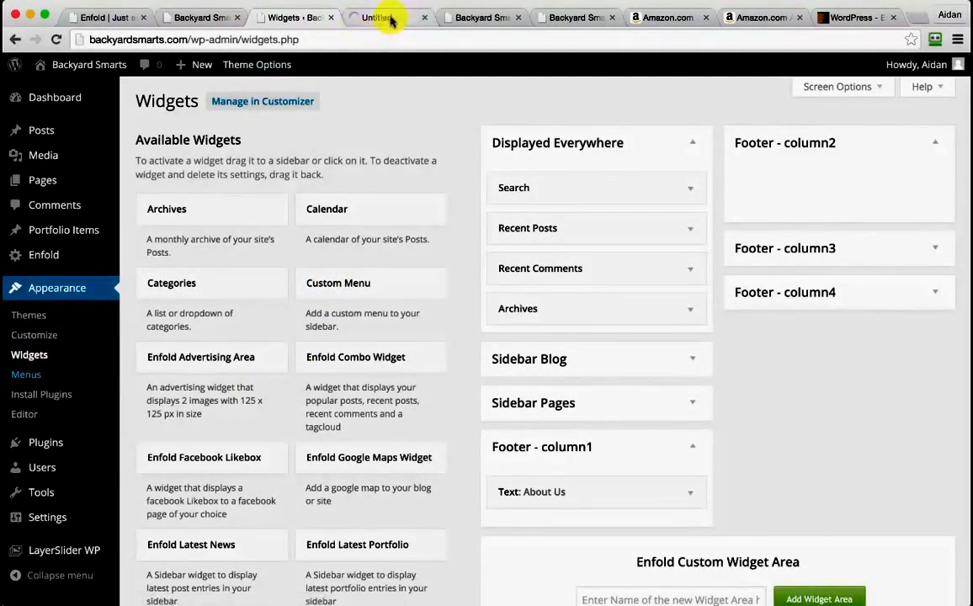
- Create a new menu named Products
{"action": "left_click", "coordinate": [390, 20]}
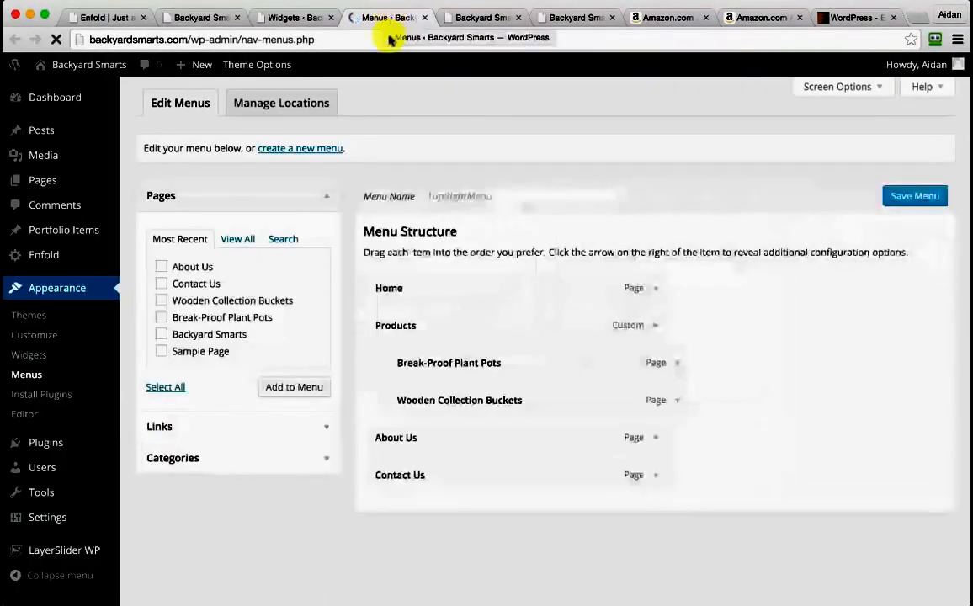
{"action": "left_click", "coordinate": [290, 150]}
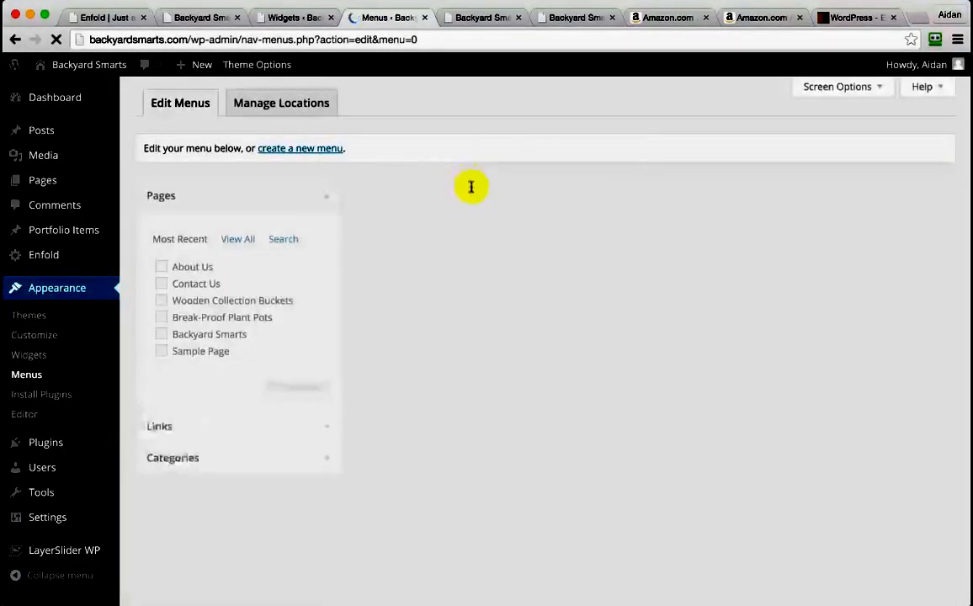
{"action": "left_click", "coordinate": [443, 198]}
{"action": "type", "text": "P"}
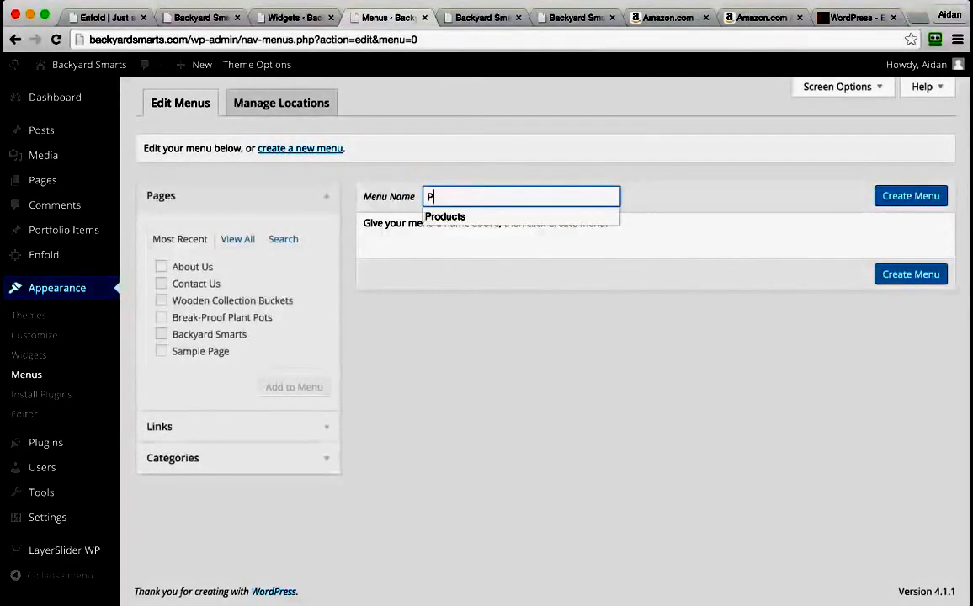
{"action": "type", "text": "roducts"}
{"action": "left_click", "coordinate": [899, 196]}
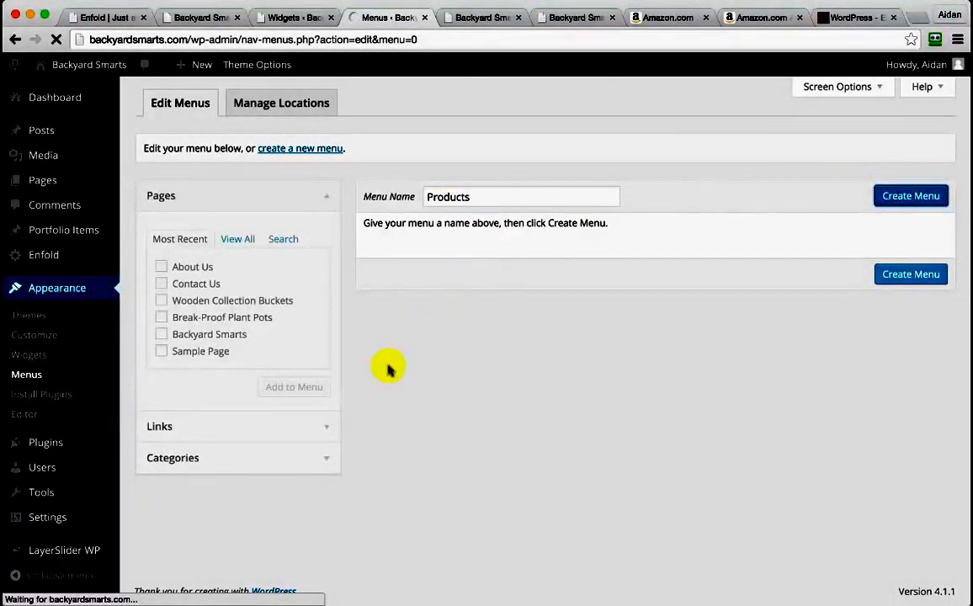
- Add Wooden Collection Buckets and Break-Proof Plant Pots to the Products menu and save it
{"action": "left_click", "coordinate": [210, 313]}
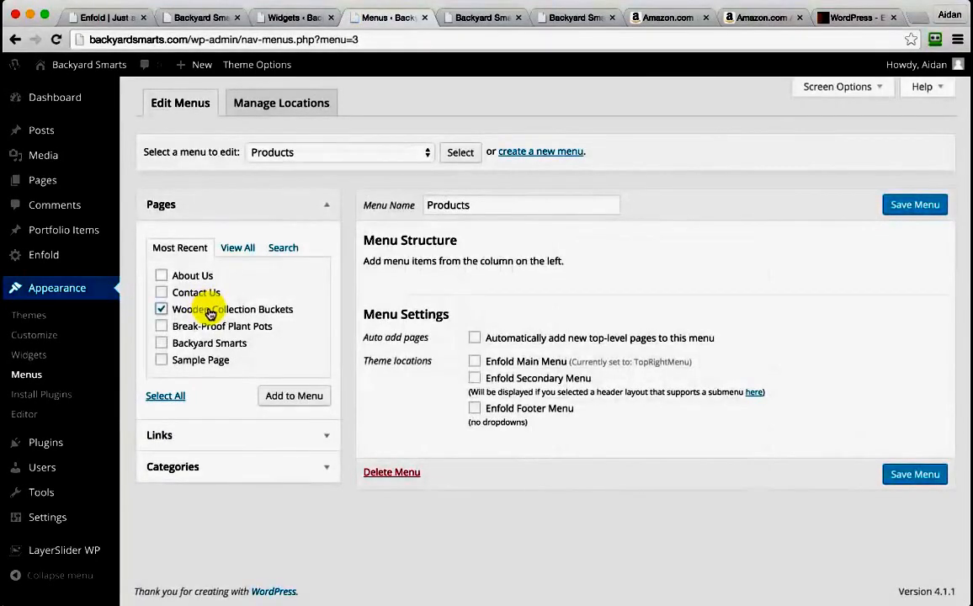
{"action": "left_click", "coordinate": [226, 329]}
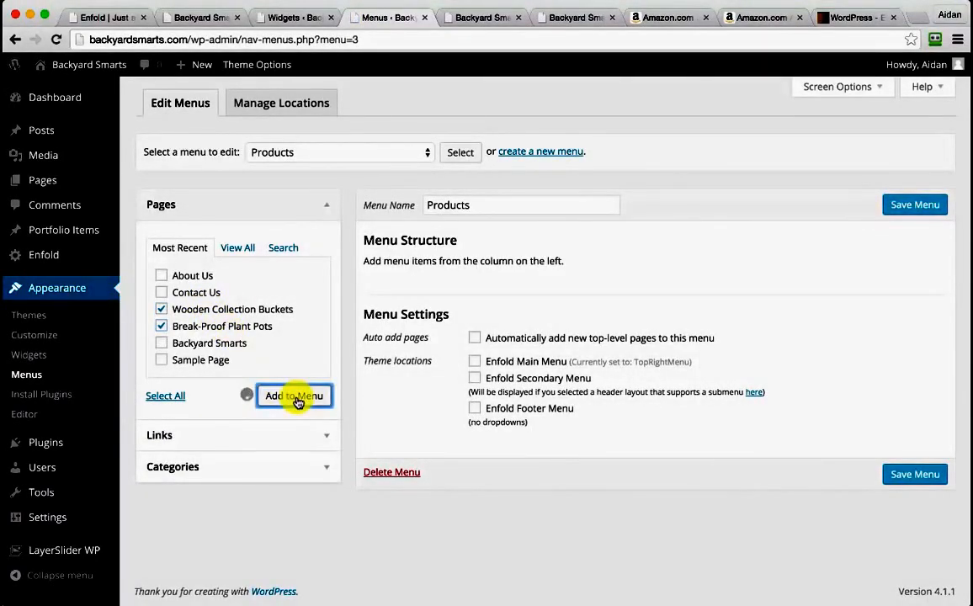
{"action": "left_click", "coordinate": [929, 206]}
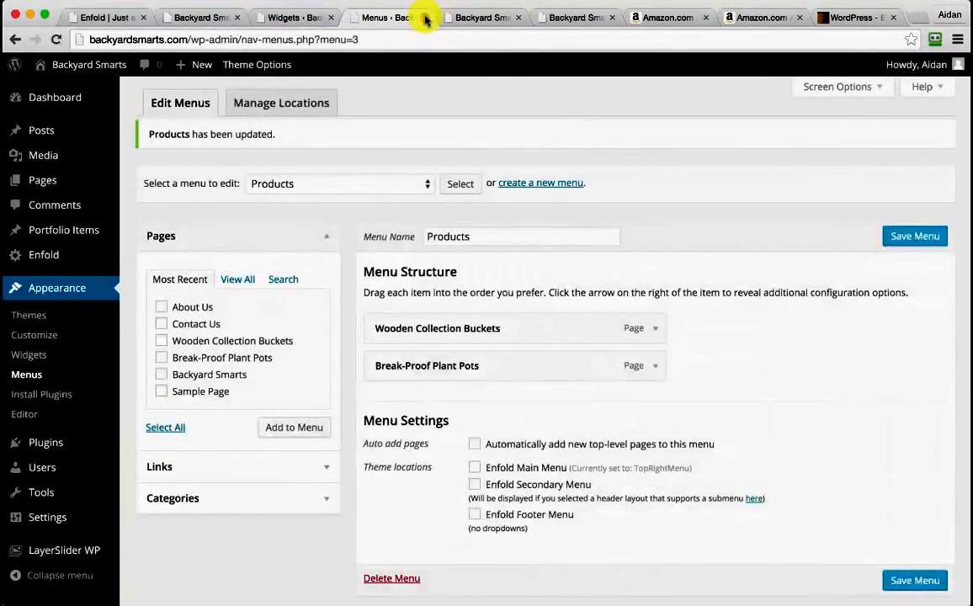
{"action": "left_click", "coordinate": [425, 18]}
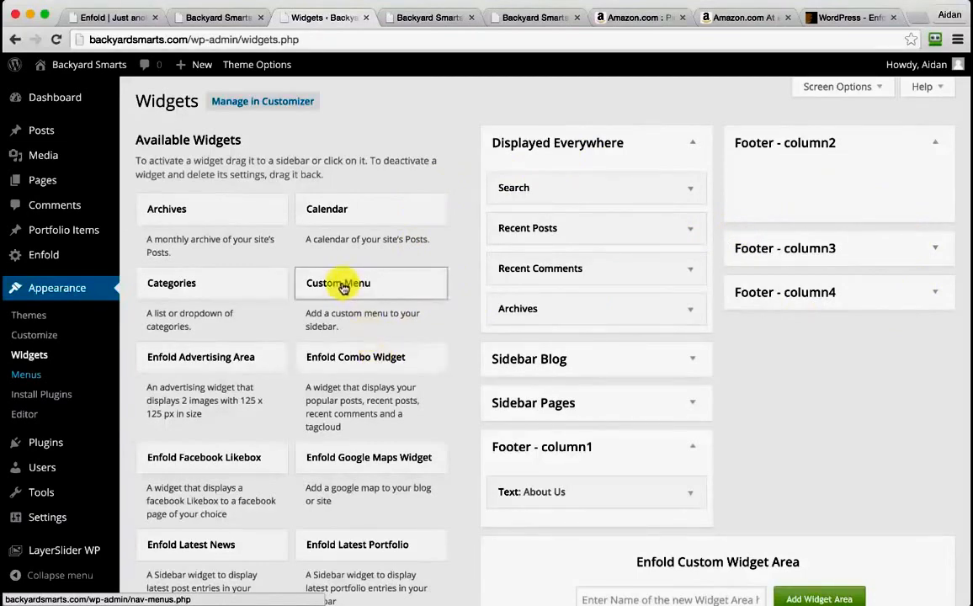
- Add a Custom Menu widget to Footer - column2 and reload Widgets so the Products menu appears
{"action": "left_click_drag", "start_coordinate": [343, 288], "coordinate": [853, 215]}
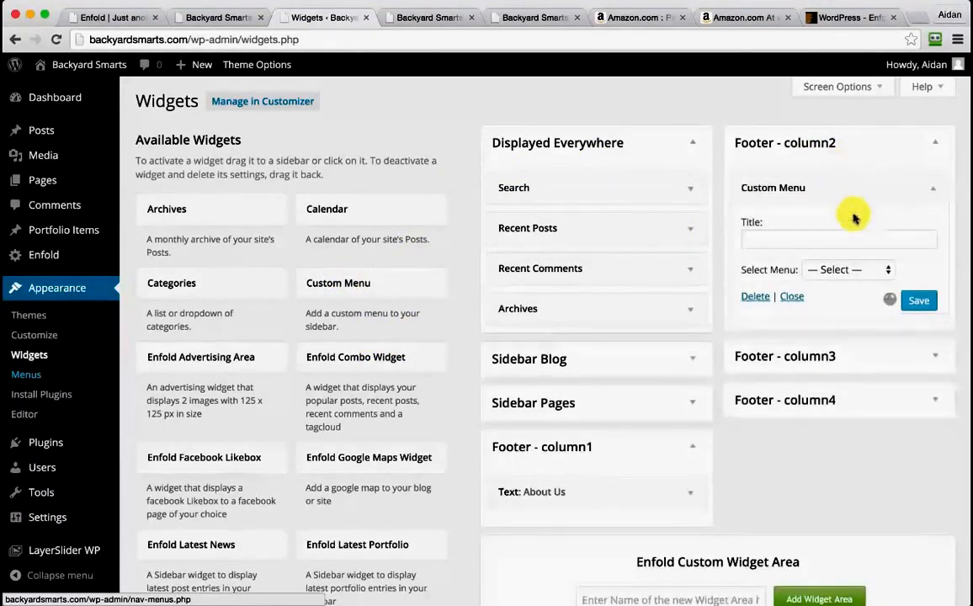
{"action": "left_click", "coordinate": [885, 273]}
{"action": "left_click", "coordinate": [880, 270]}
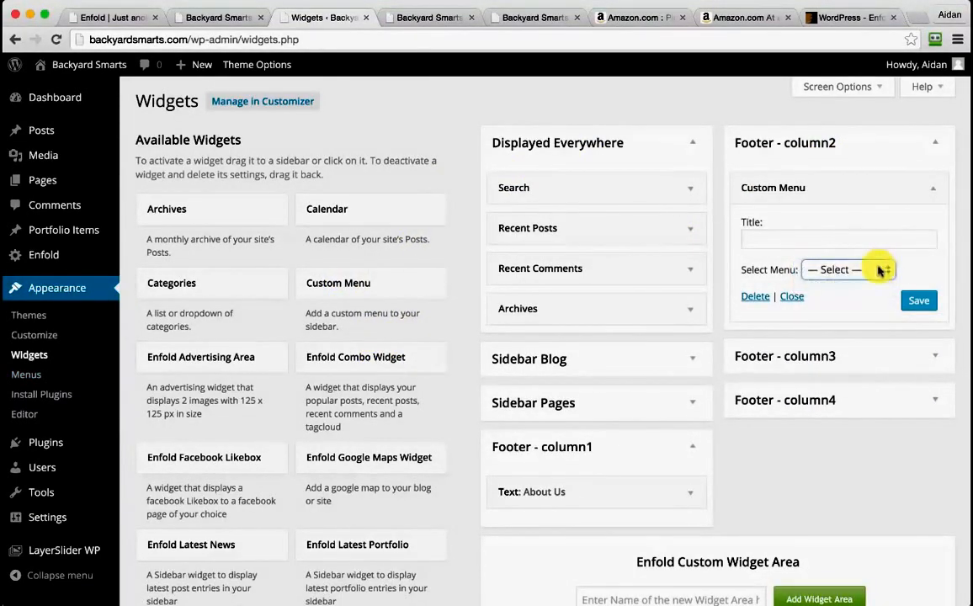
{"action": "left_click", "coordinate": [878, 269]}
{"action": "left_click", "coordinate": [919, 267]}
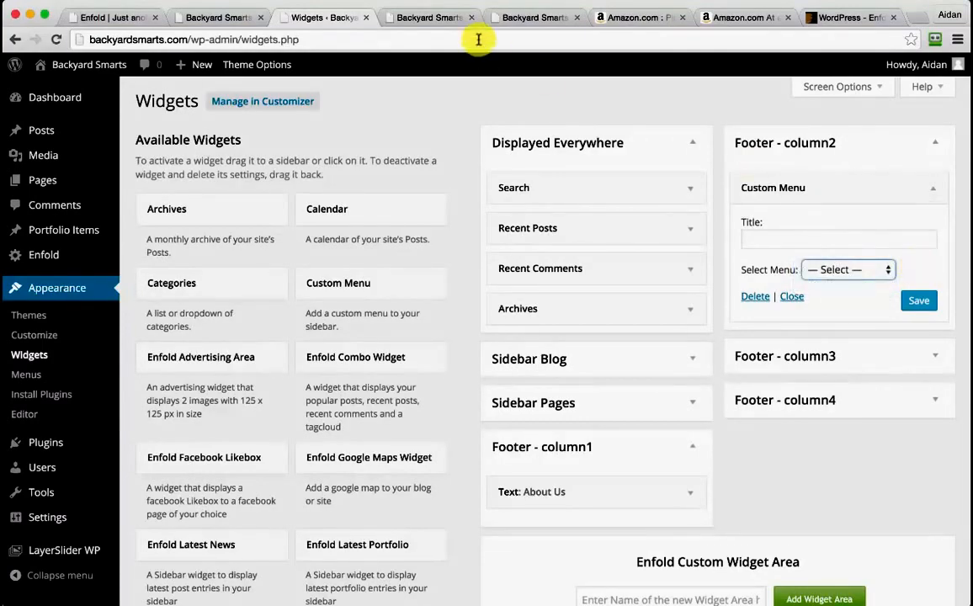
{"action": "left_click", "coordinate": [478, 39]}
{"action": "key", "text": "Return"}
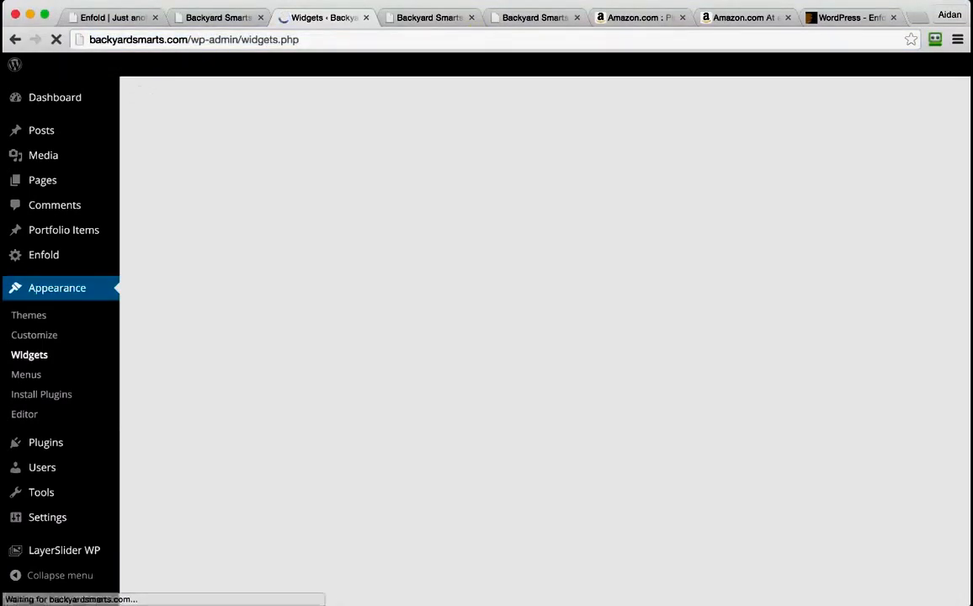
- Set the Footer - column2 menu widget to the Products menu, titled Our Products, and save
{"action": "left_click", "coordinate": [858, 145]}
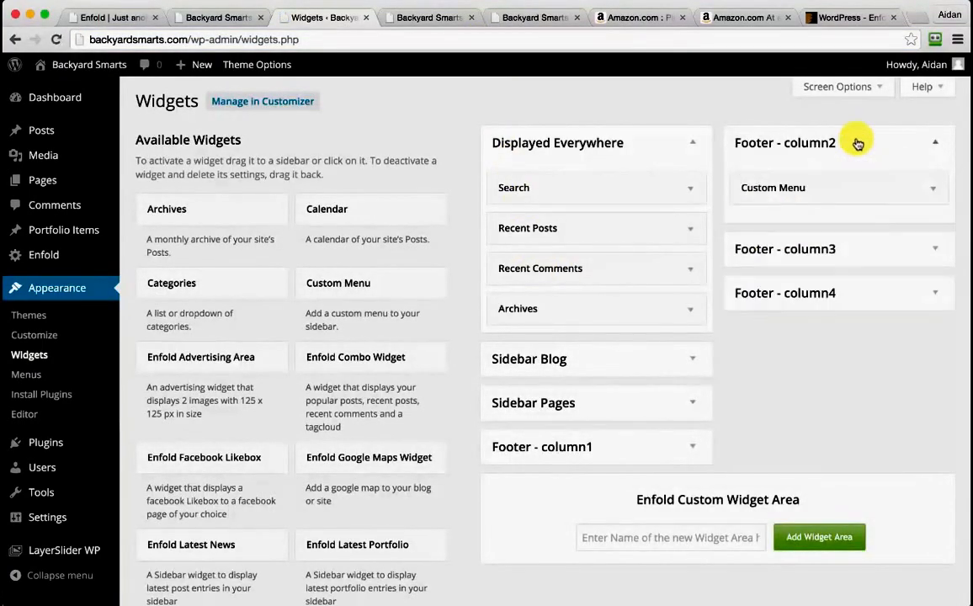
{"action": "left_click", "coordinate": [908, 189]}
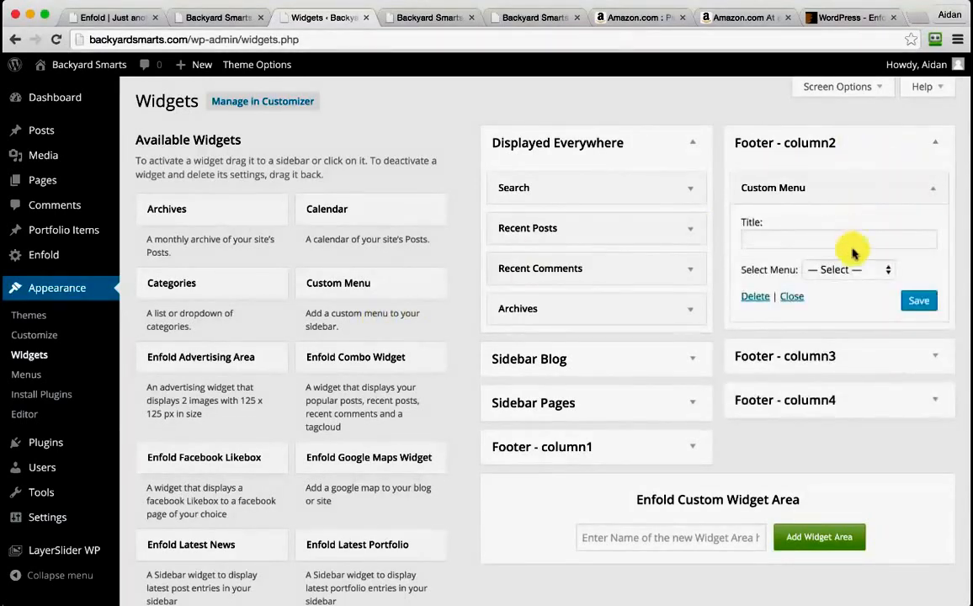
{"action": "left_click", "coordinate": [874, 269]}
{"action": "left_click", "coordinate": [825, 283]}
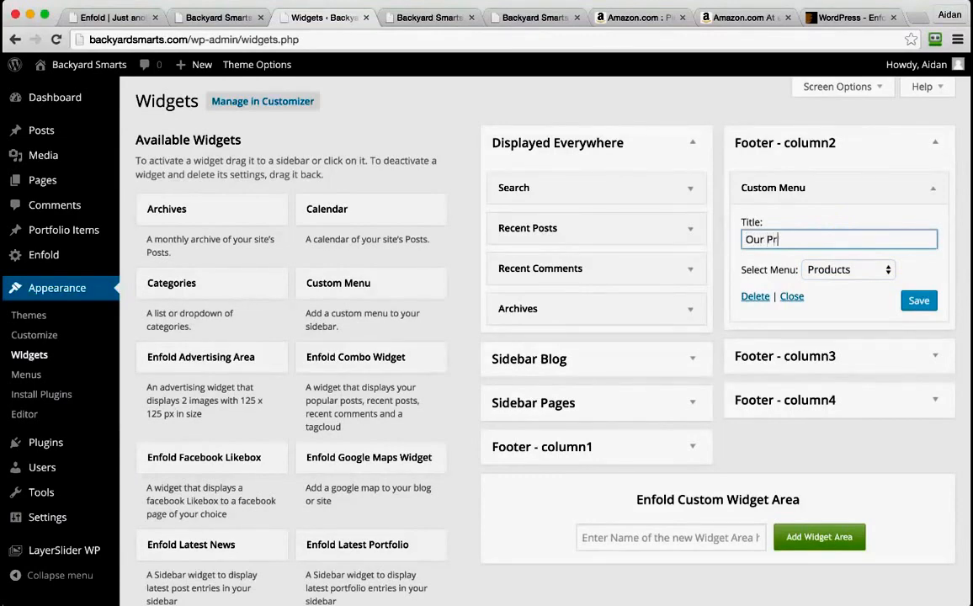
{"action": "left_click", "coordinate": [918, 302]}
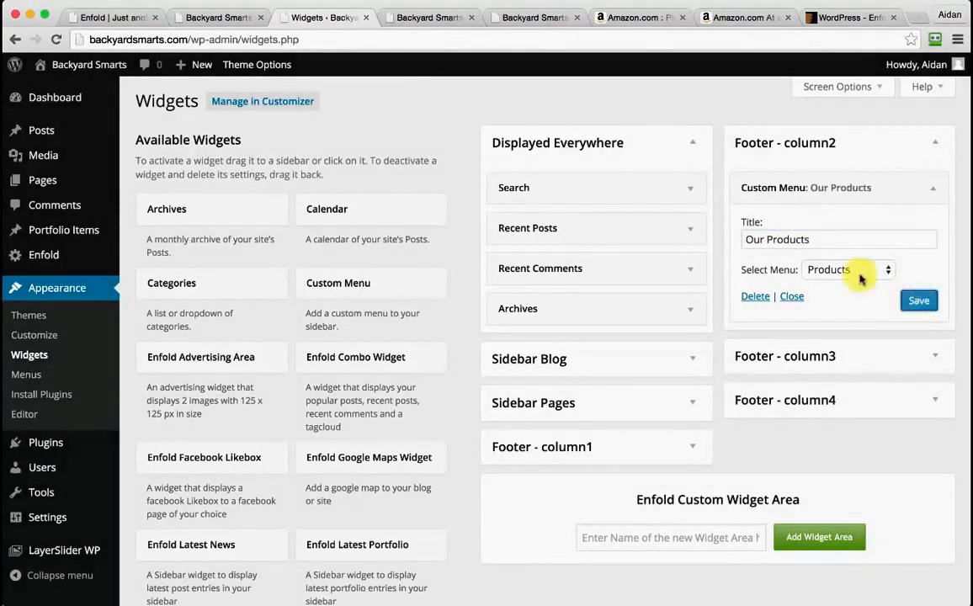
- Reload the live homepage and check the footer's About Us and Our Products widgets
{"action": "left_click", "coordinate": [513, 17]}
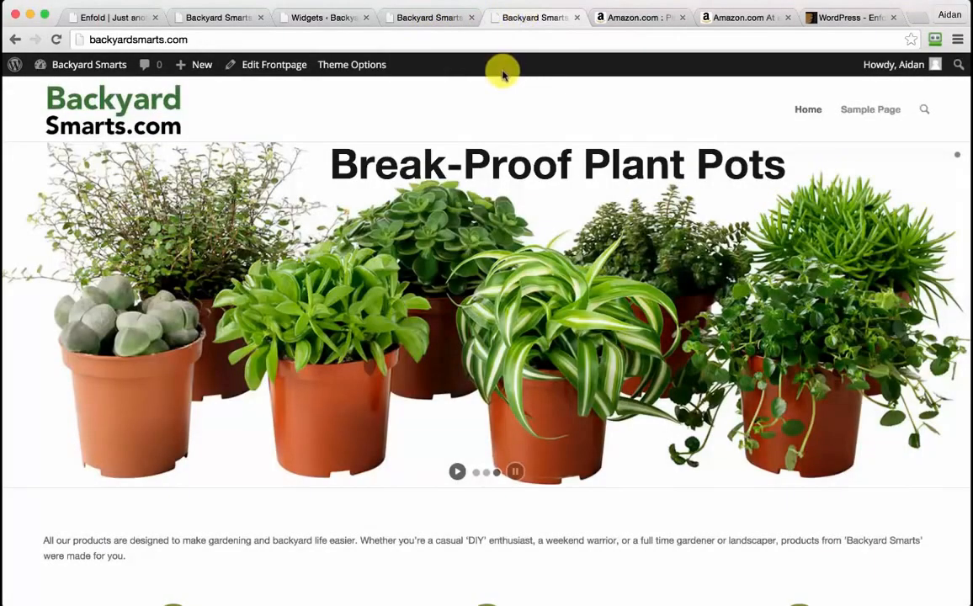
{"action": "left_click", "coordinate": [354, 38]}
{"action": "key", "text": "Return"}
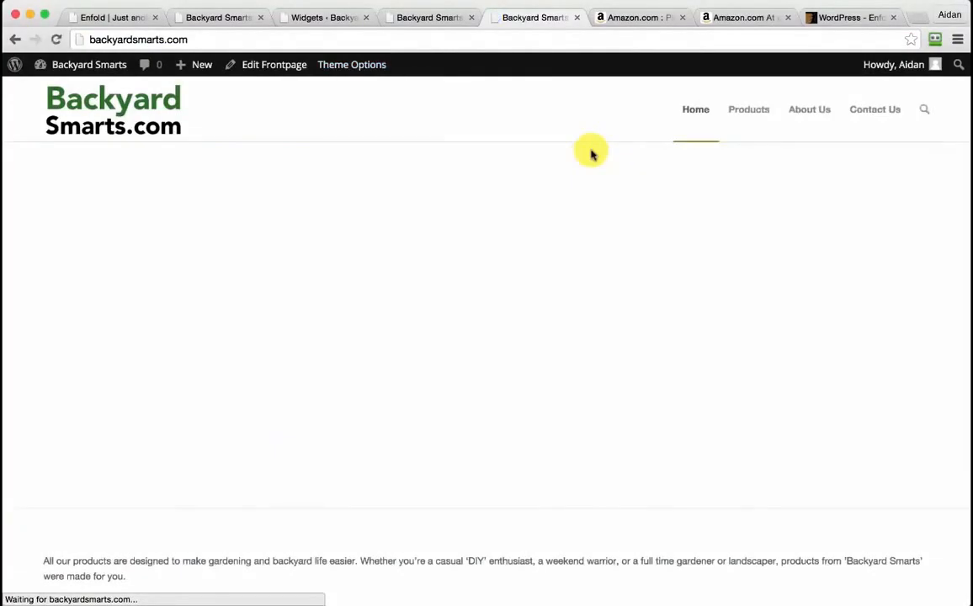
{"action": "scroll", "coordinate": [592, 154], "scroll_direction": "down", "scroll_amount": 15}
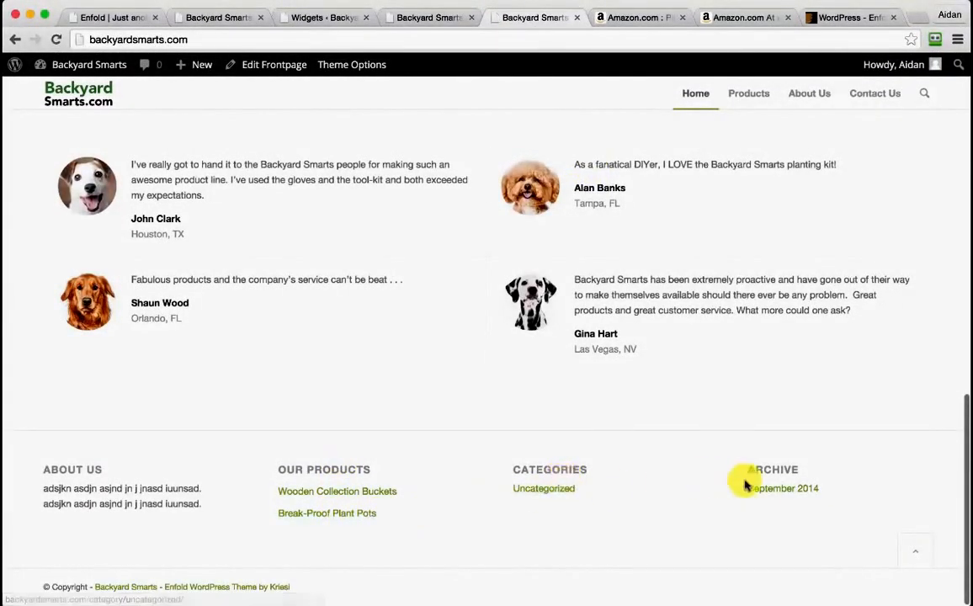
{"action": "left_click", "coordinate": [921, 553]}
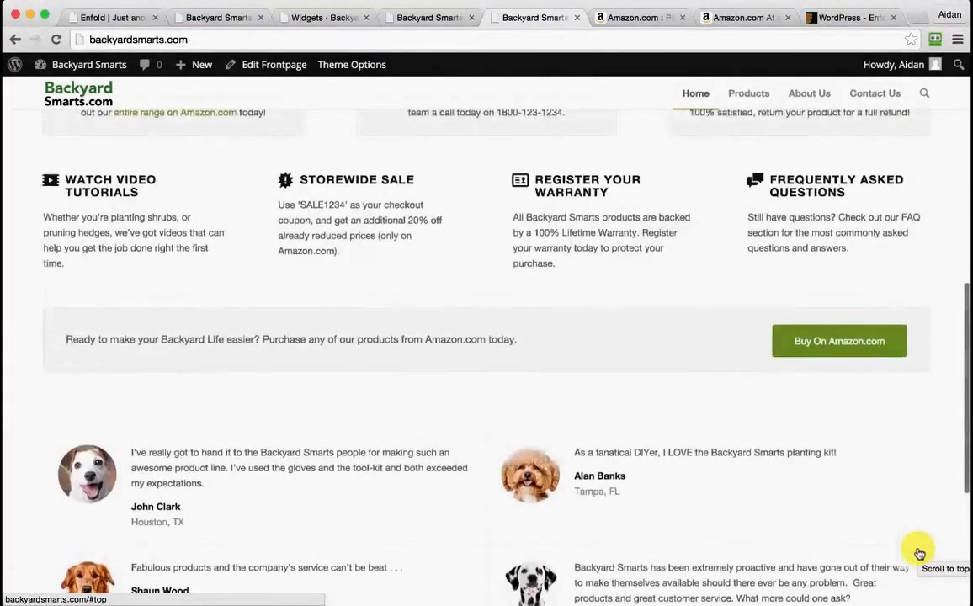
{"action": "left_click", "coordinate": [918, 553]}
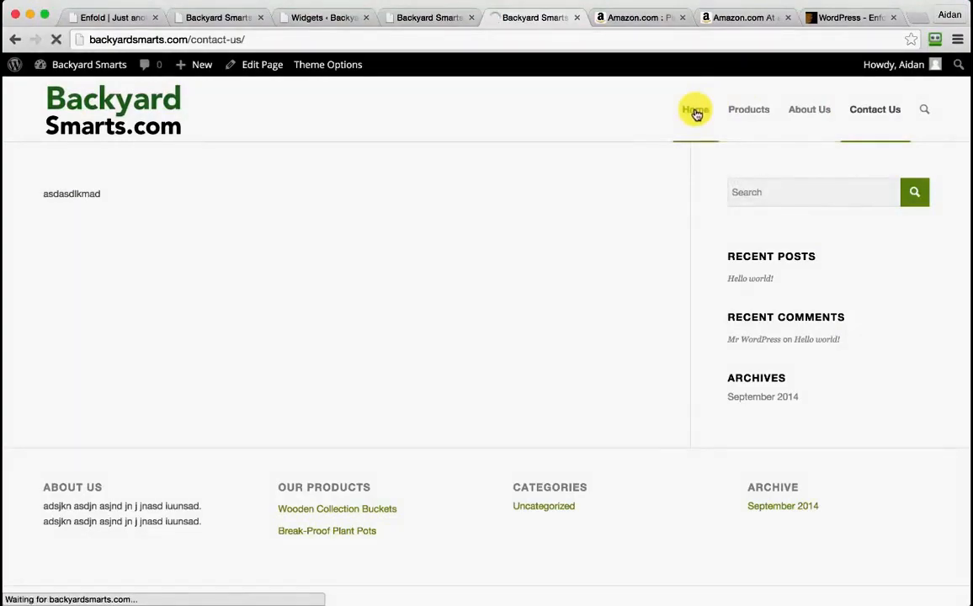
- Narrow the browser window to phone width to check the responsive mobile layout
{"action": "scroll", "coordinate": [638, 353], "scroll_direction": "down", "scroll_amount": 3}
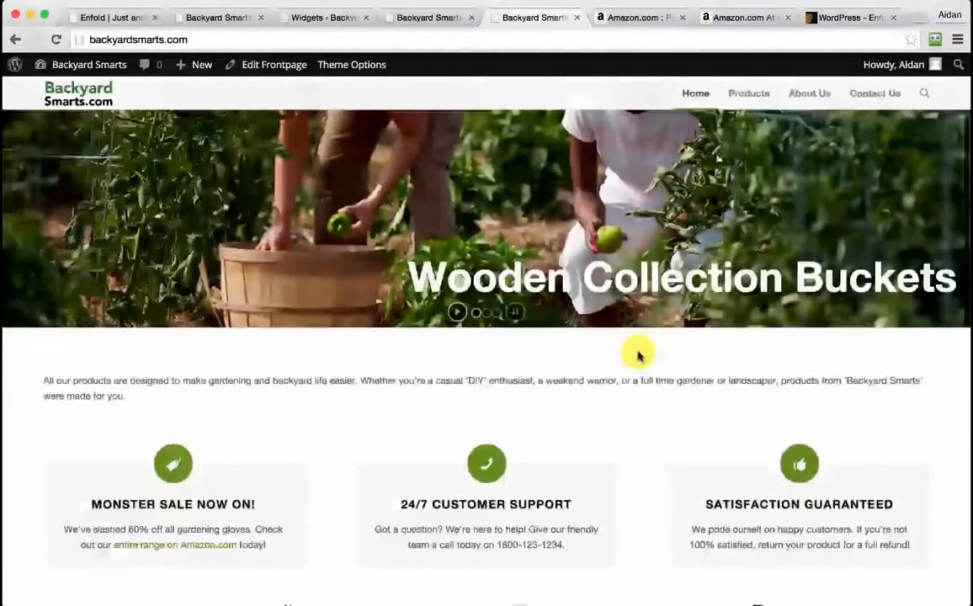
{"action": "scroll", "coordinate": [638, 353], "scroll_direction": "up", "scroll_amount": 3}
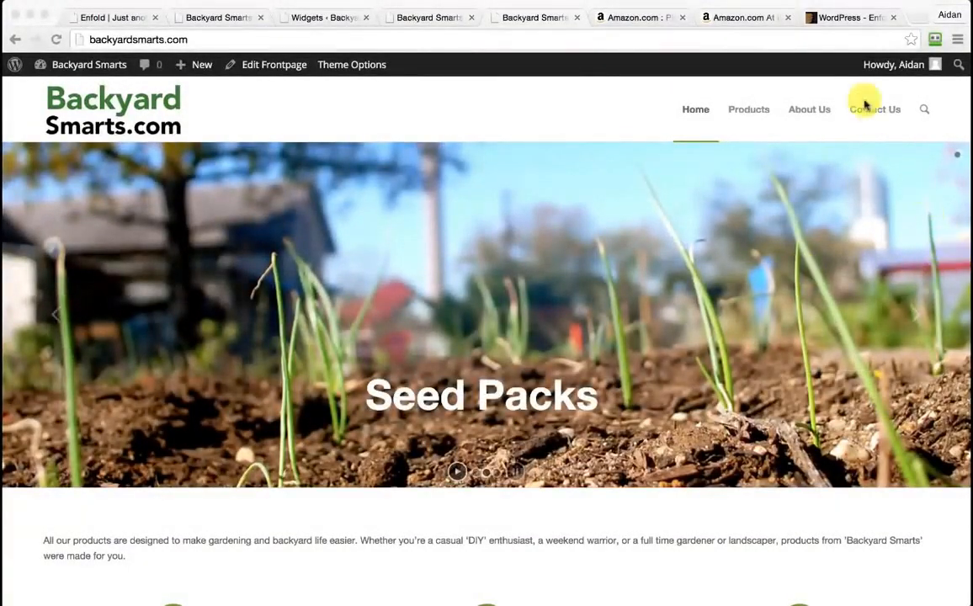
{"action": "left_click", "coordinate": [457, 92]}
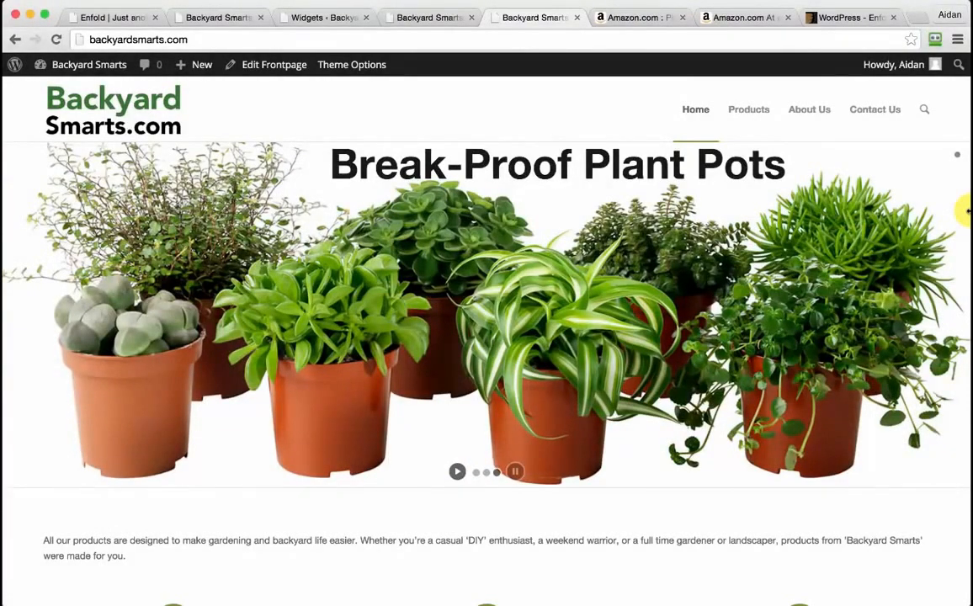
{"action": "left_click_drag", "start_coordinate": [966, 210], "coordinate": [278, 186]}
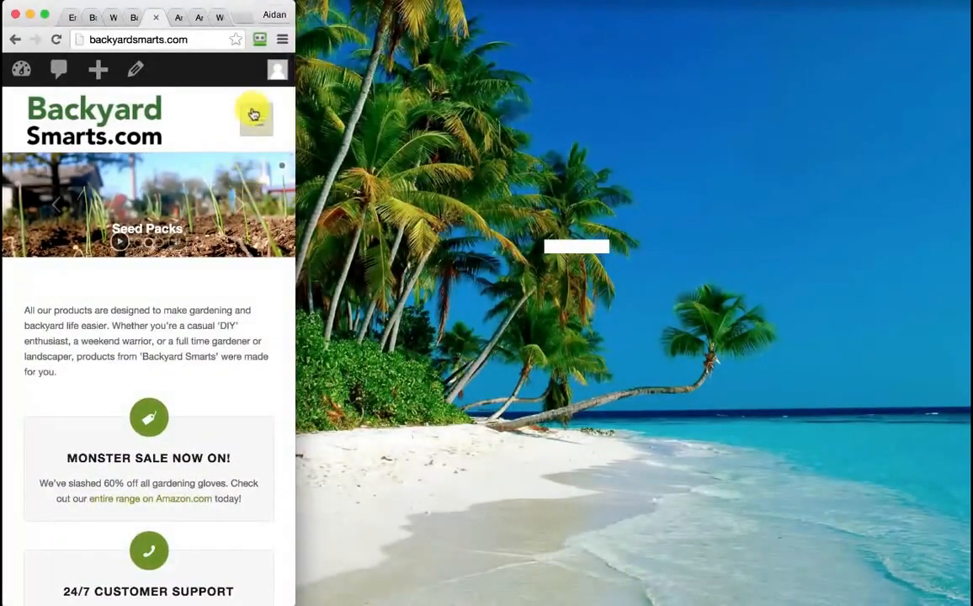
{"action": "scroll", "coordinate": [200, 315], "scroll_direction": "down", "scroll_amount": 3}
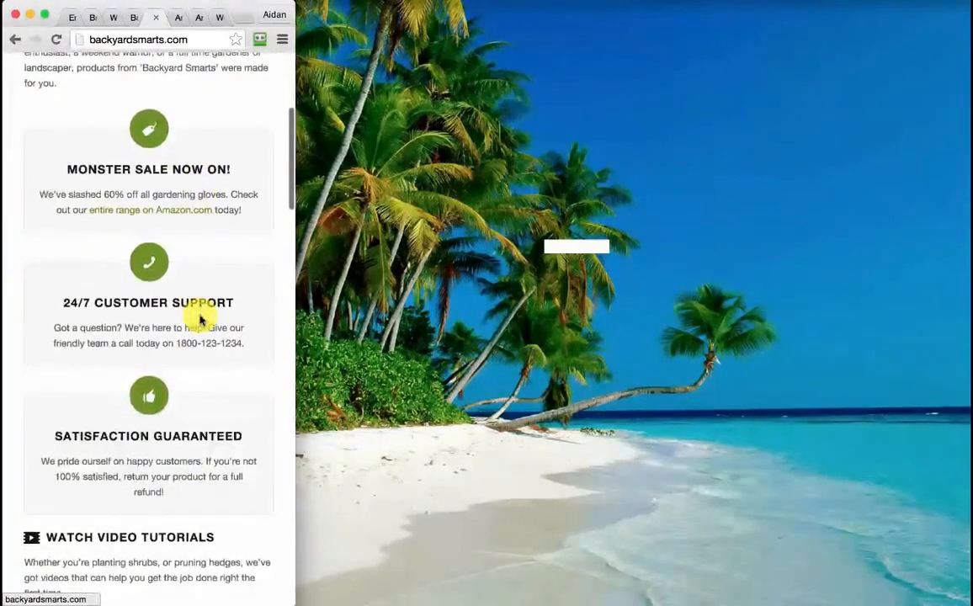
{"action": "scroll", "coordinate": [199, 319], "scroll_direction": "down", "scroll_amount": 7}
{"action": "scroll", "coordinate": [199, 318], "scroll_direction": "down", "scroll_amount": 3}
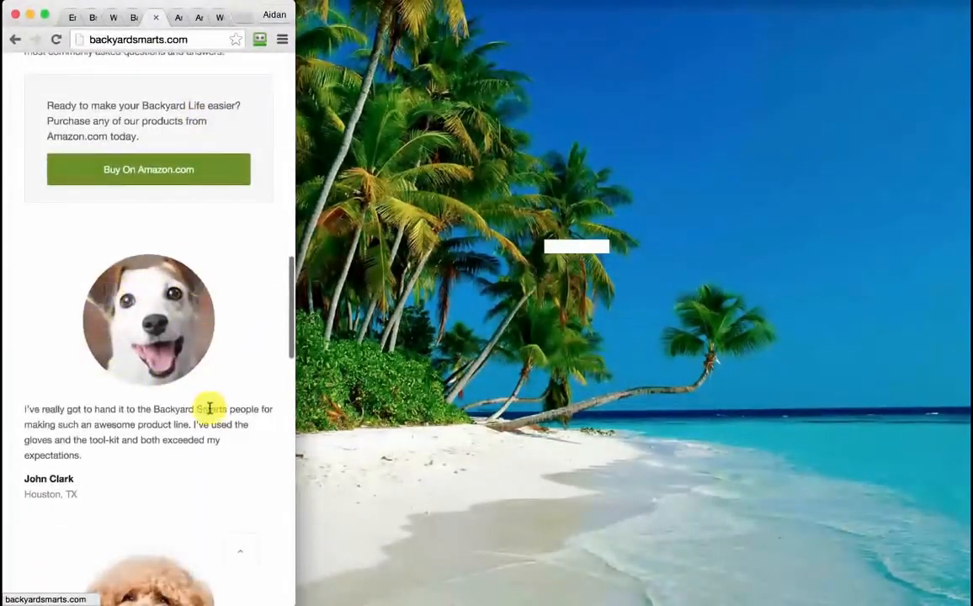
{"action": "scroll", "coordinate": [209, 409], "scroll_direction": "down", "scroll_amount": 10}
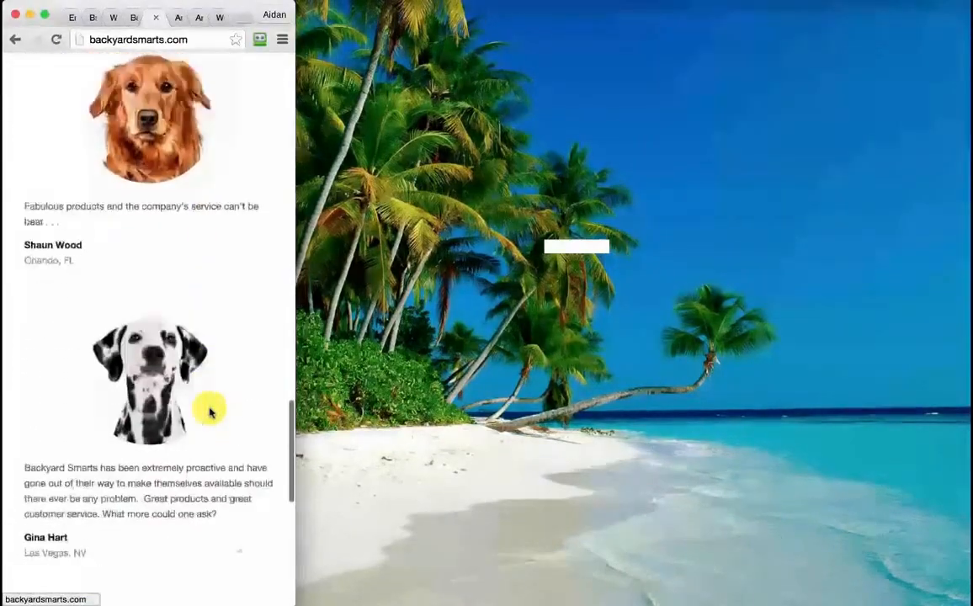
{"action": "scroll", "coordinate": [210, 411], "scroll_direction": "down", "scroll_amount": 6}
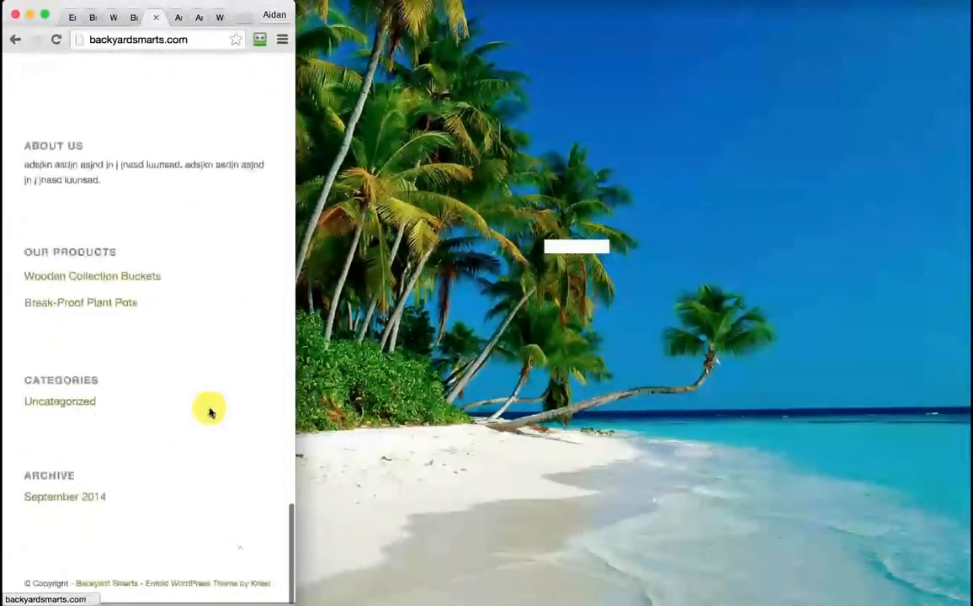
{"action": "scroll", "coordinate": [209, 409], "scroll_direction": "up", "scroll_amount": 20}
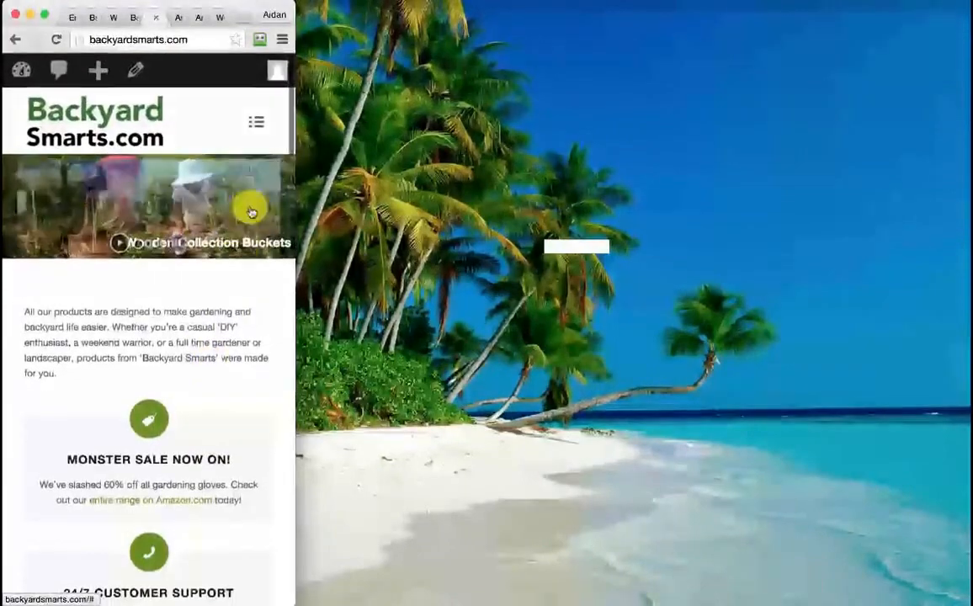
{"action": "left_click", "coordinate": [257, 118]}
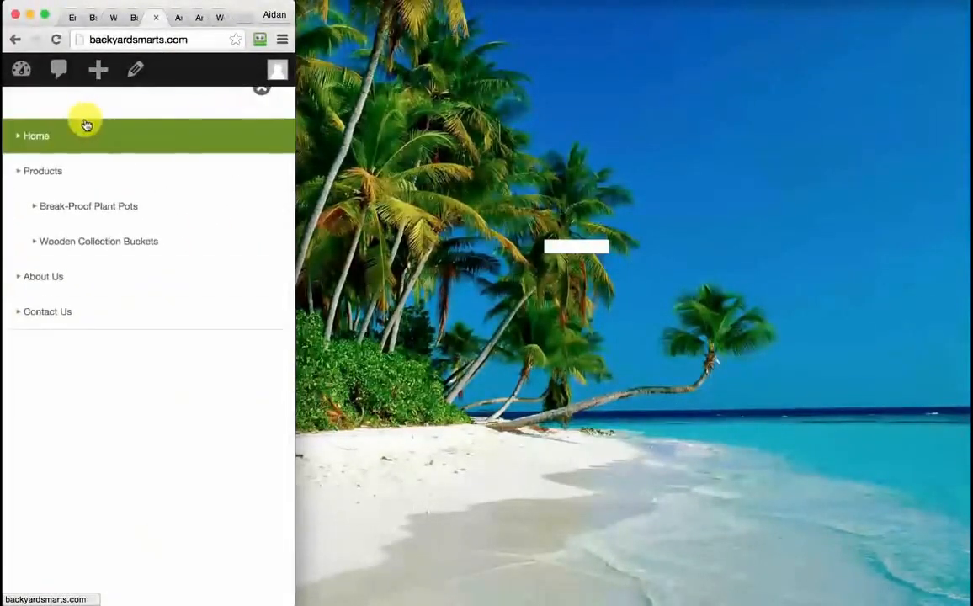
{"action": "left_click", "coordinate": [259, 90]}
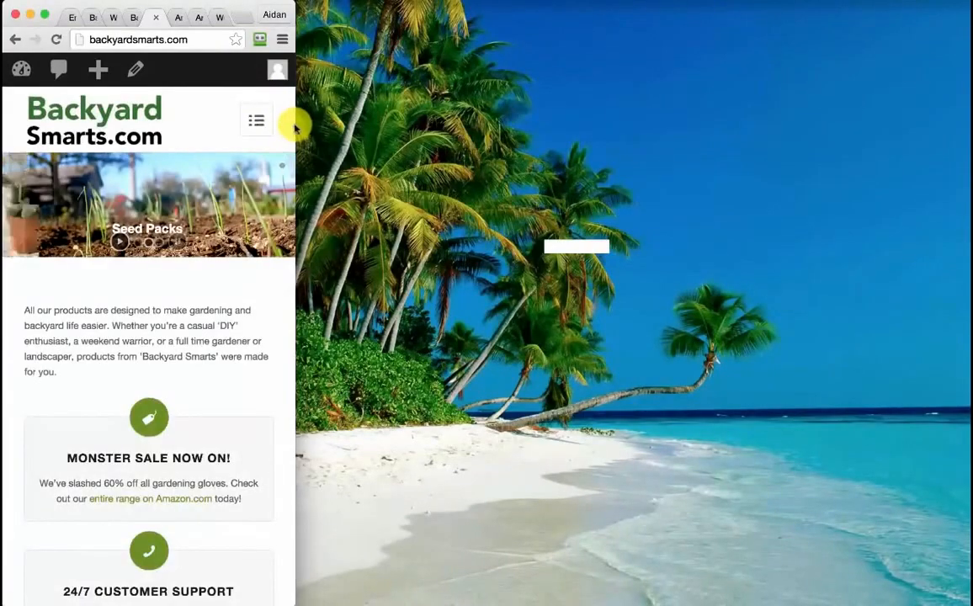
{"action": "left_click_drag", "start_coordinate": [295, 124], "coordinate": [787, 165]}
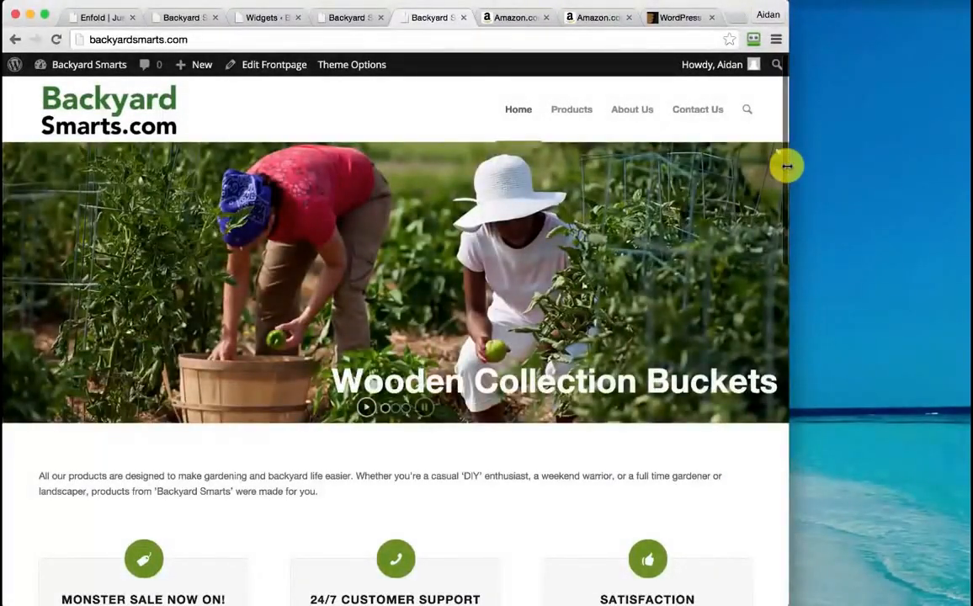
{"action": "left_click_drag", "start_coordinate": [789, 166], "coordinate": [969, 158]}
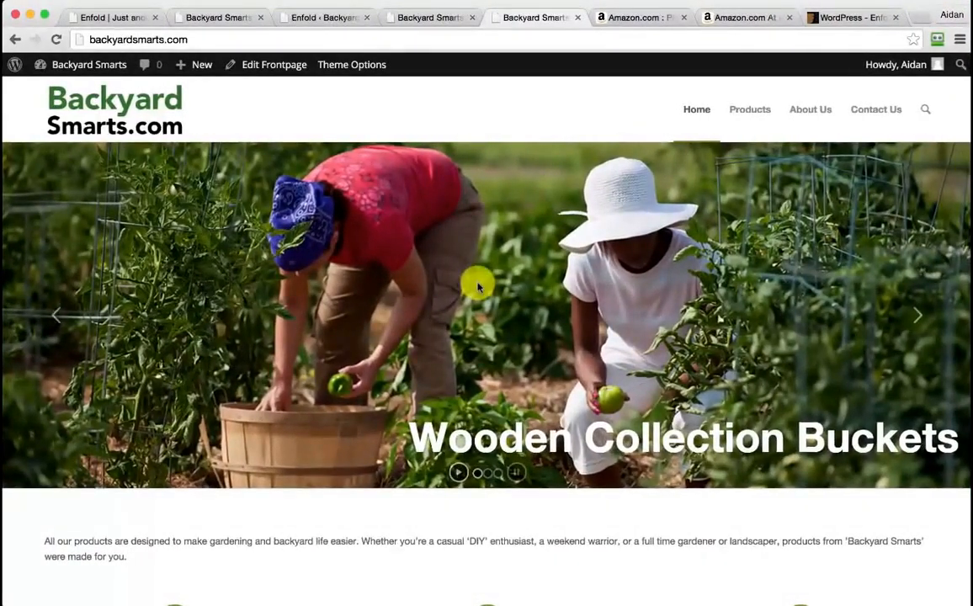